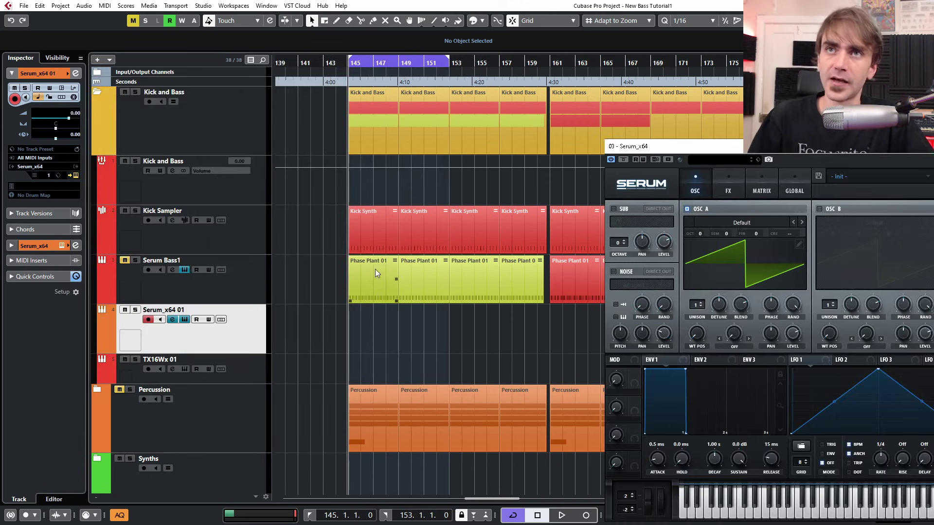
# Copy the bar 145 clip from Serum Bass1 onto the Serum_x64 01 track and lengthen its notes, the main ones to full sixteenths
pyautogui.moveTo(363, 281); pyautogui.dragTo(360, 322)
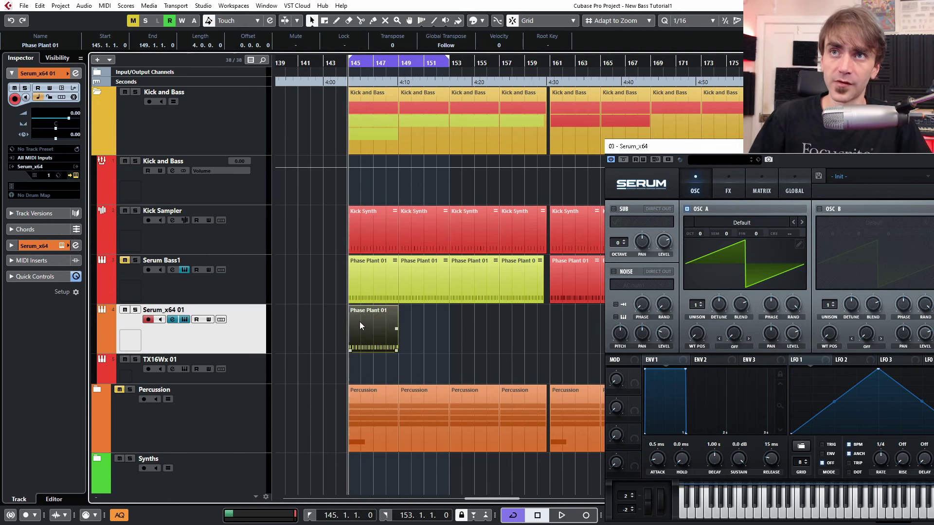
pyautogui.doubleClick(360, 322)
pyautogui.scroll(4, 271, 336)
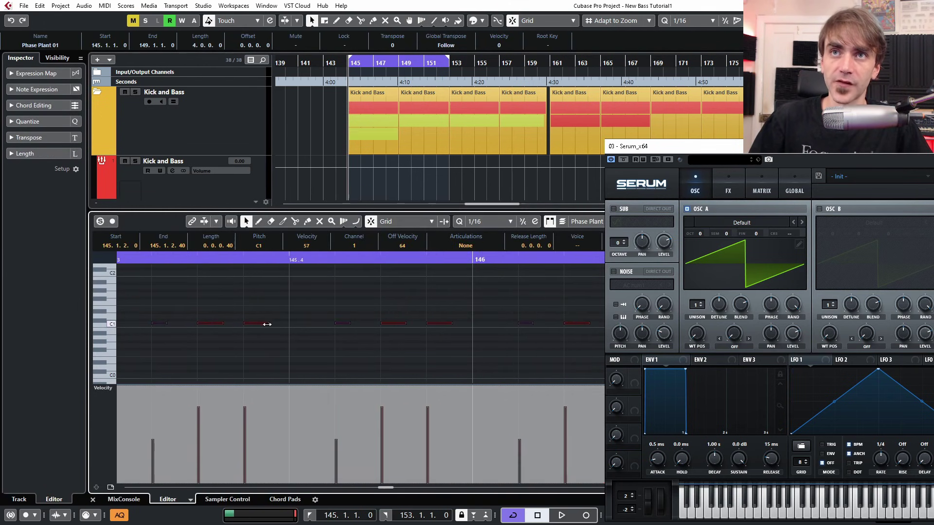
pyautogui.moveTo(267, 323); pyautogui.dragTo(290, 325)
pyautogui.click(276, 344)
pyautogui.scroll(-2, 275, 345)
pyautogui.scroll(3, 293, 328)
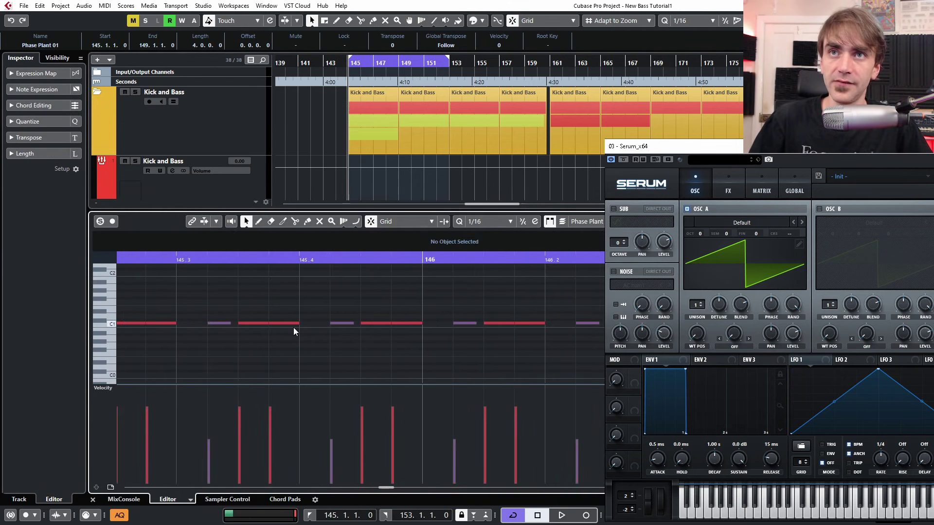
pyautogui.click(287, 325)
pyautogui.scroll(-4, 324, 330)
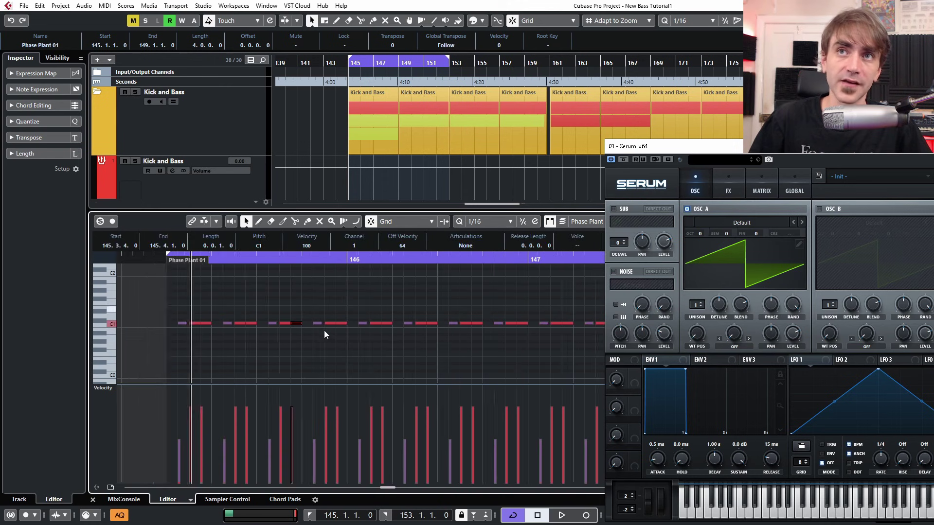
pyautogui.click(90, 497)
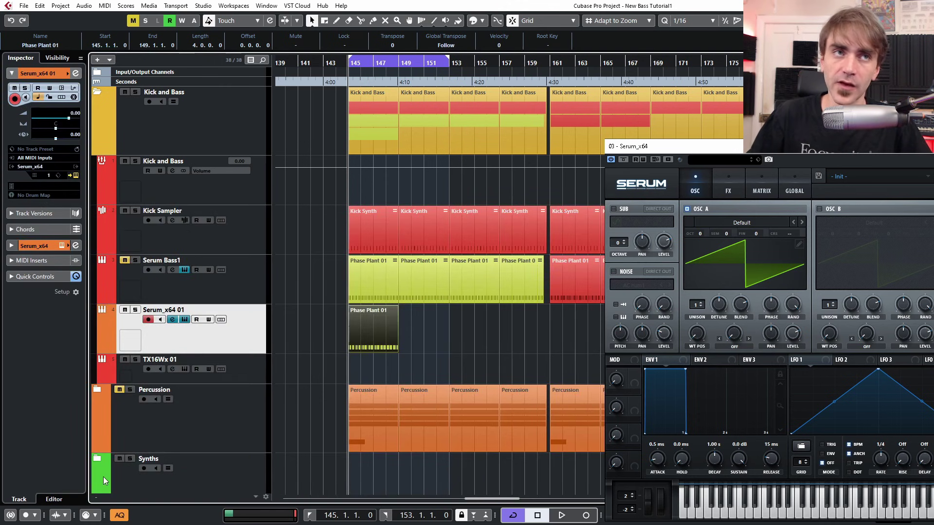
# Repeat the new clip on the Serum_x64 01 track at bar 149 and reposition the Serum window for editing
pyautogui.moveTo(394, 326); pyautogui.dragTo(404, 342)
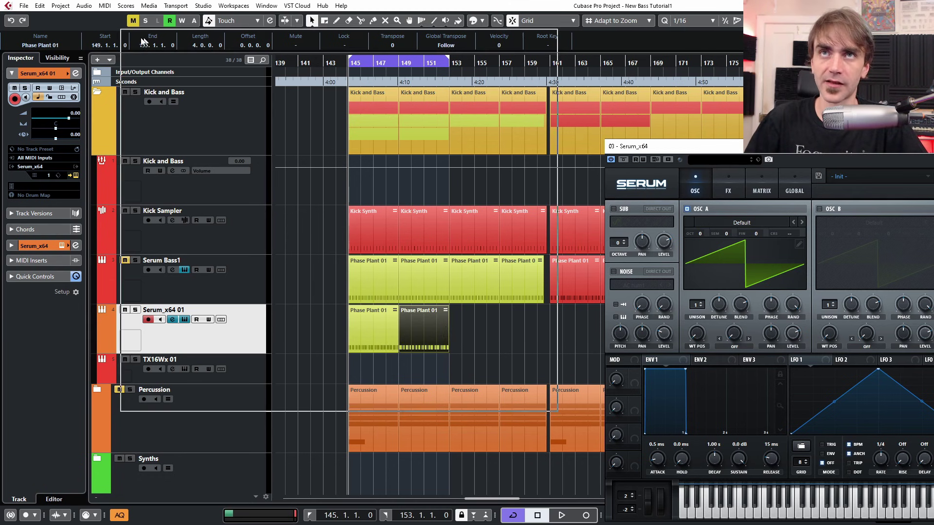
pyautogui.moveTo(630, 150); pyautogui.dragTo(105, 37)
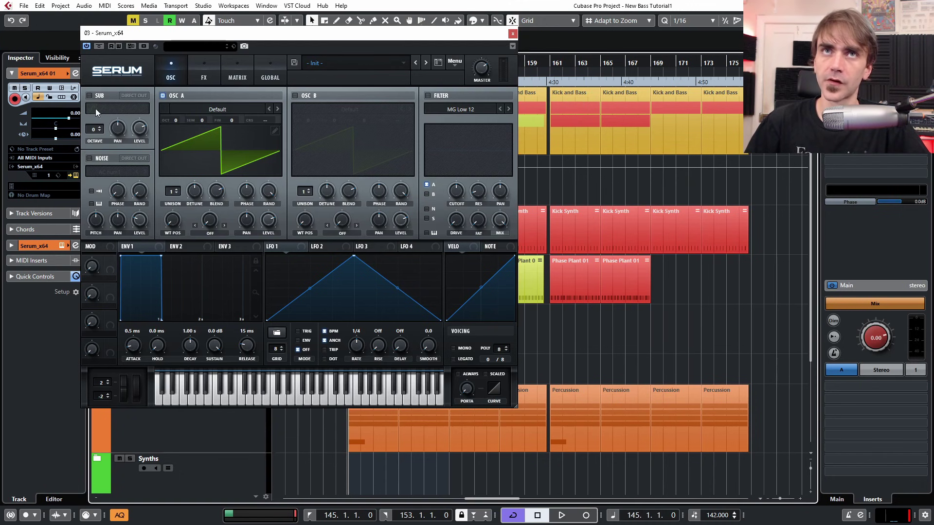
pyautogui.moveTo(173, 32); pyautogui.dragTo(127, 55)
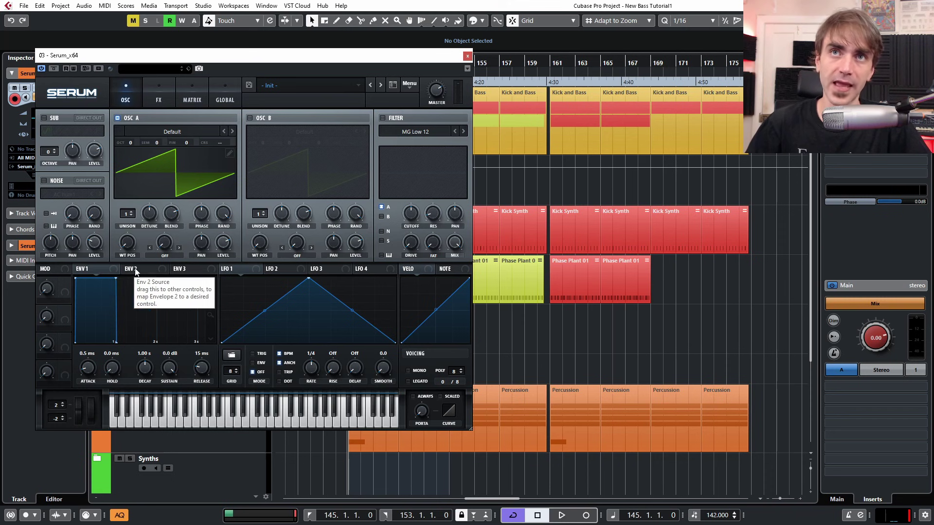
# Enable Serum's MG Low 12 filter and turn down its resonance
pyautogui.click(382, 118)
pyautogui.moveTo(433, 213); pyautogui.dragTo(433, 240)
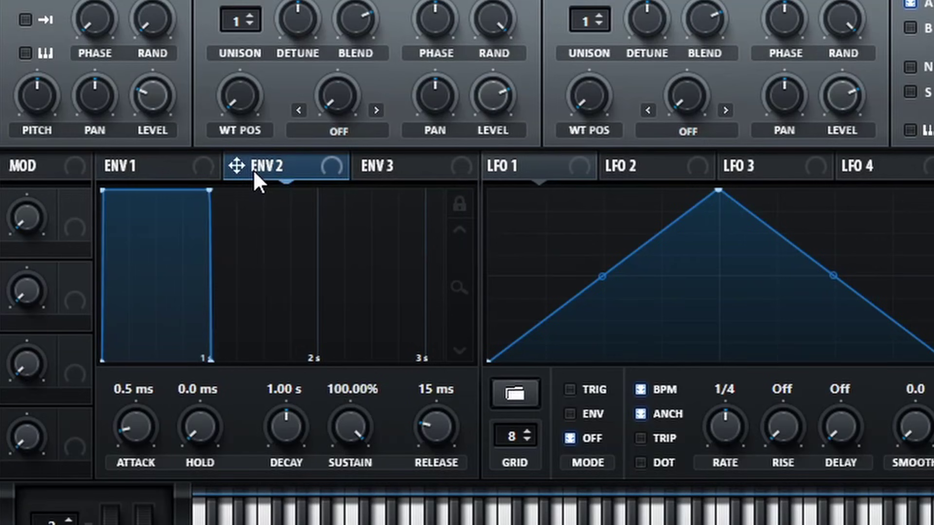
# Shape Envelope 2 with a 259 ms decay, 50.88% sustain and 70 ms release
pyautogui.click(185, 171)
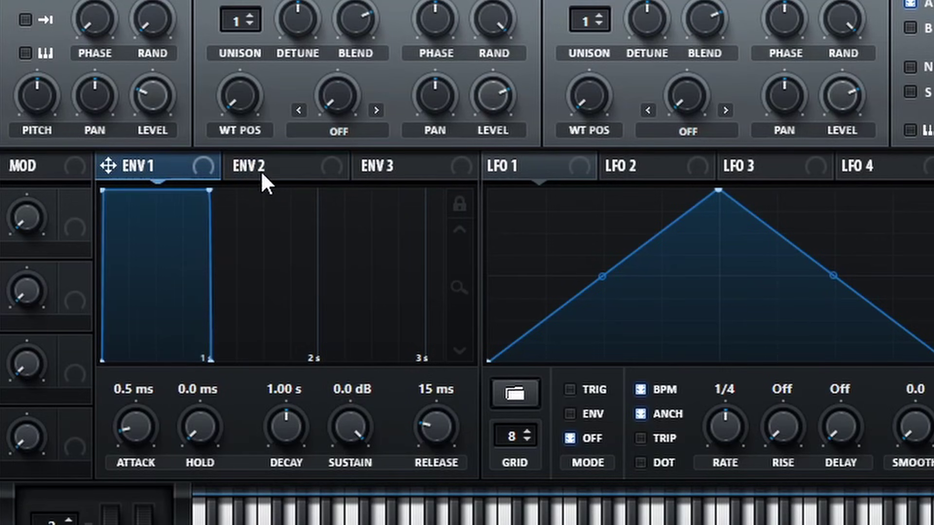
pyautogui.click(268, 168)
pyautogui.click(186, 171)
pyautogui.moveTo(287, 424); pyautogui.dragTo(276, 435)
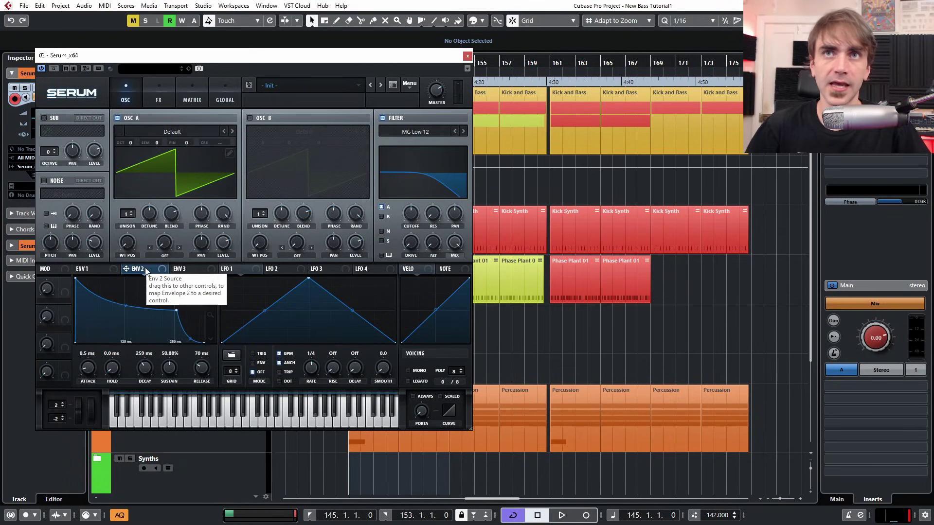
# Assign Envelope 2 to the lowered filter cutoff and reduce the envelope's sustain to 17.54%
pyautogui.moveTo(289, 156); pyautogui.dragTo(812, 144)
pyautogui.moveTo(345, 255); pyautogui.dragTo(398, 222)
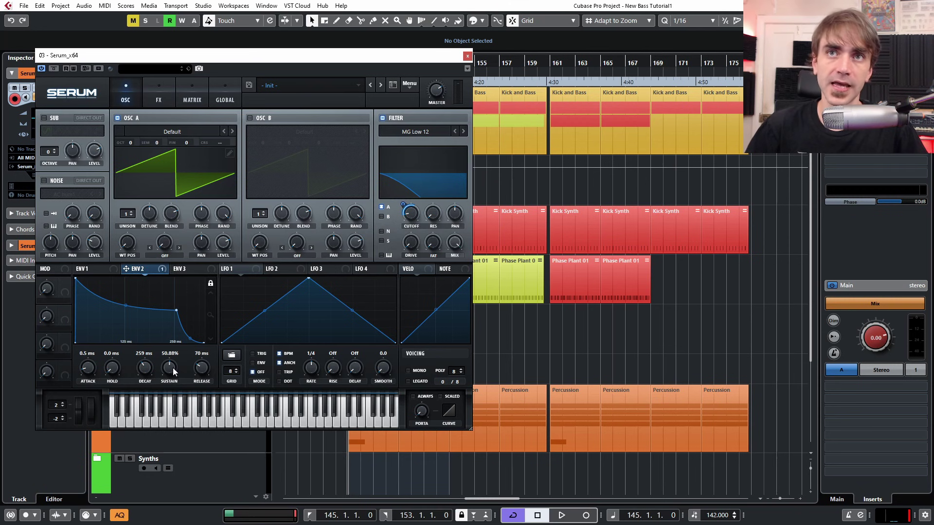
pyautogui.moveTo(173, 367); pyautogui.dragTo(155, 387)
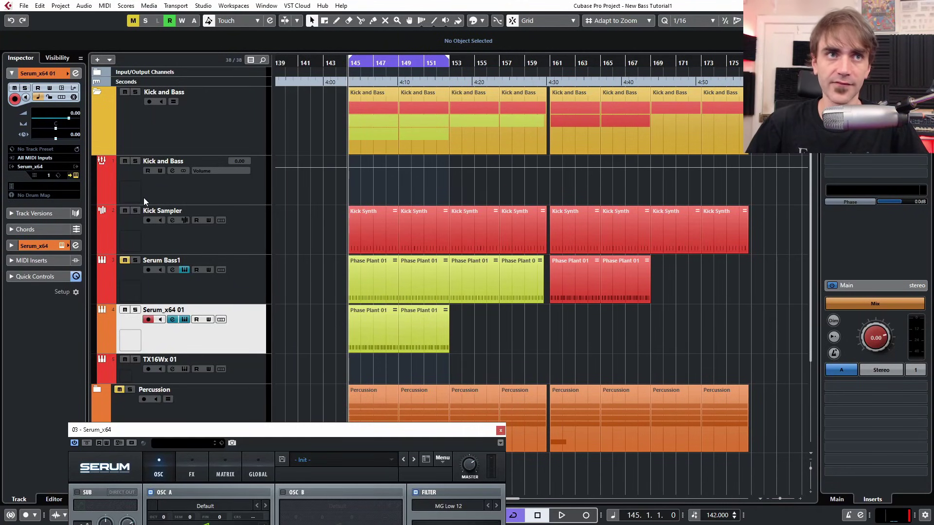
# Play the looped bass section while fine-tuning the Envelope 2 modulation amount on the filter cutoff
pyautogui.press('space')
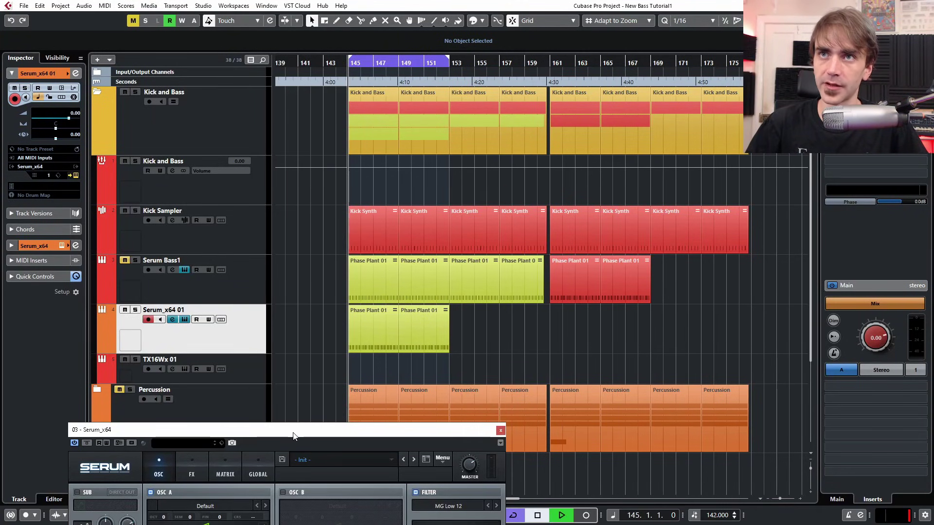
pyautogui.moveTo(284, 433); pyautogui.dragTo(260, 95)
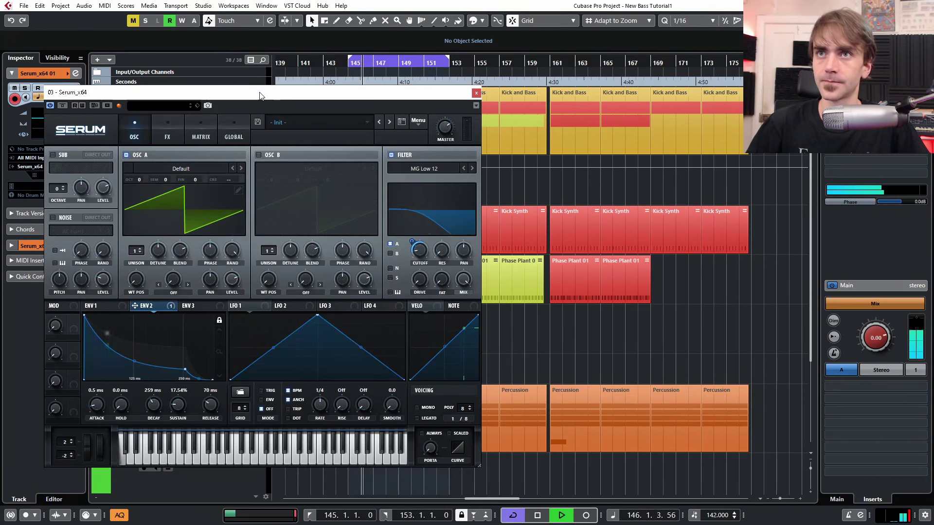
pyautogui.moveTo(417, 239); pyautogui.dragTo(417, 240)
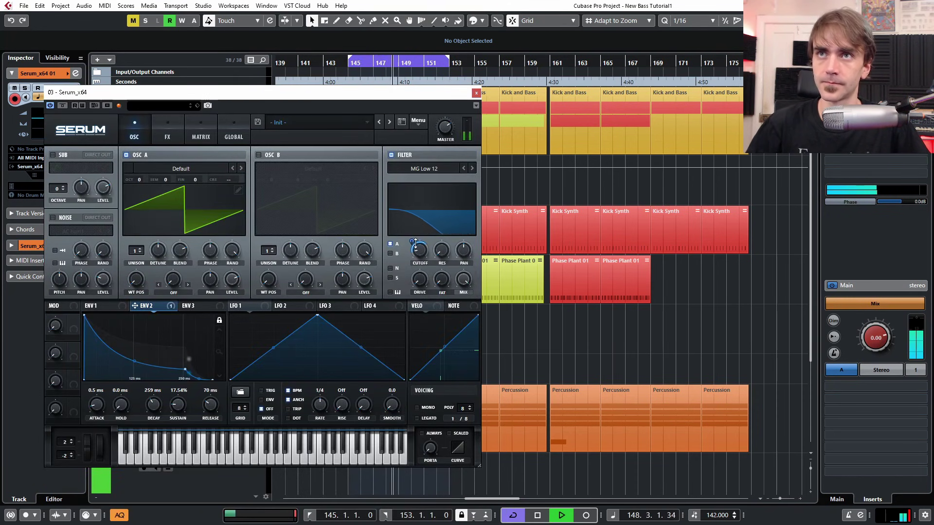
pyautogui.press('space')
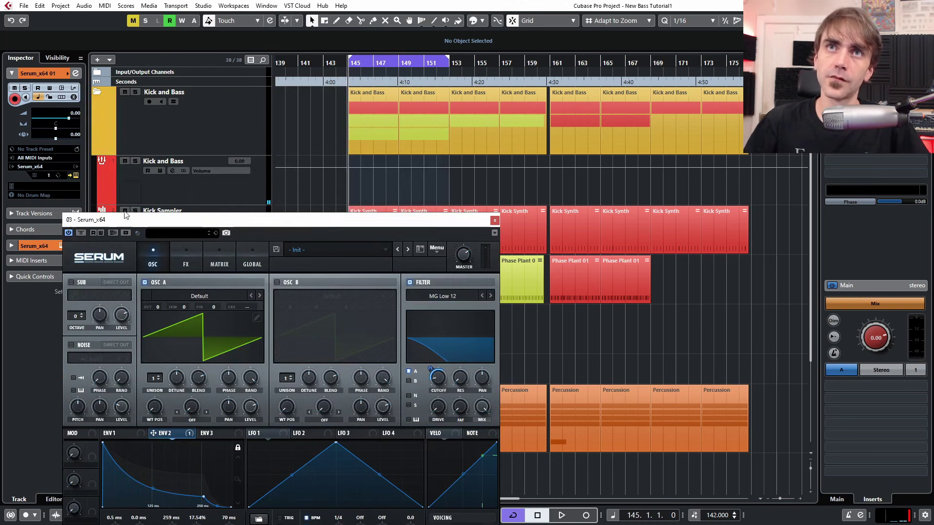
# Open the LFOTool insert on the Serum_x64 01 channel to view the bass waveform, and bring Serum in front of it
pyautogui.click(76, 73)
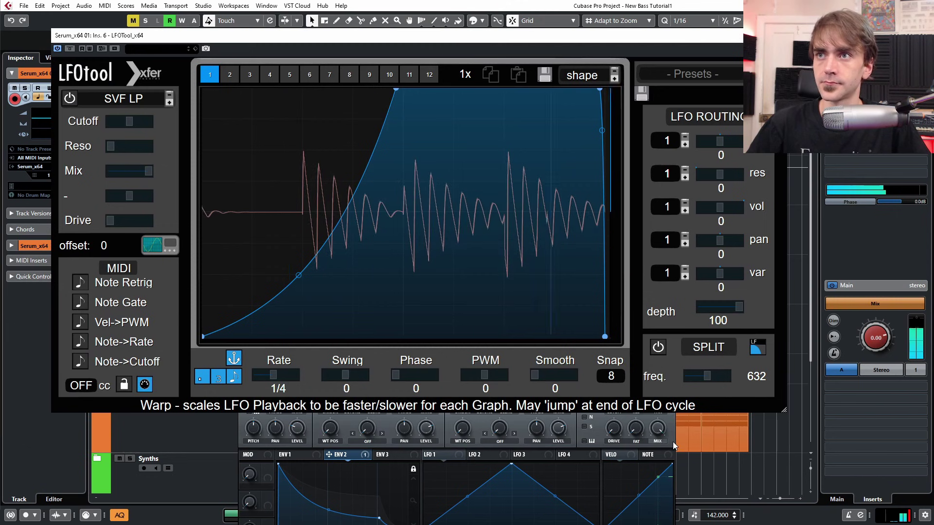
pyautogui.click(673, 441)
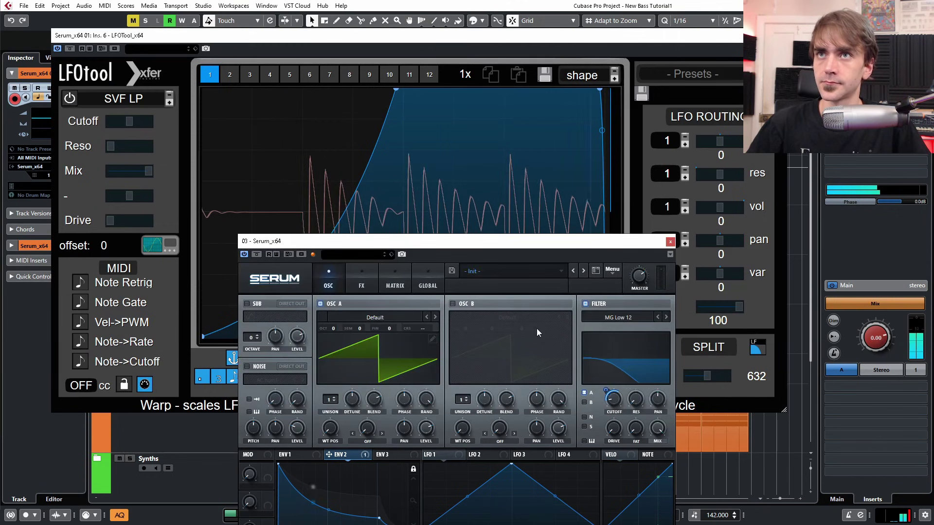
pyautogui.moveTo(491, 243); pyautogui.dragTo(408, 140)
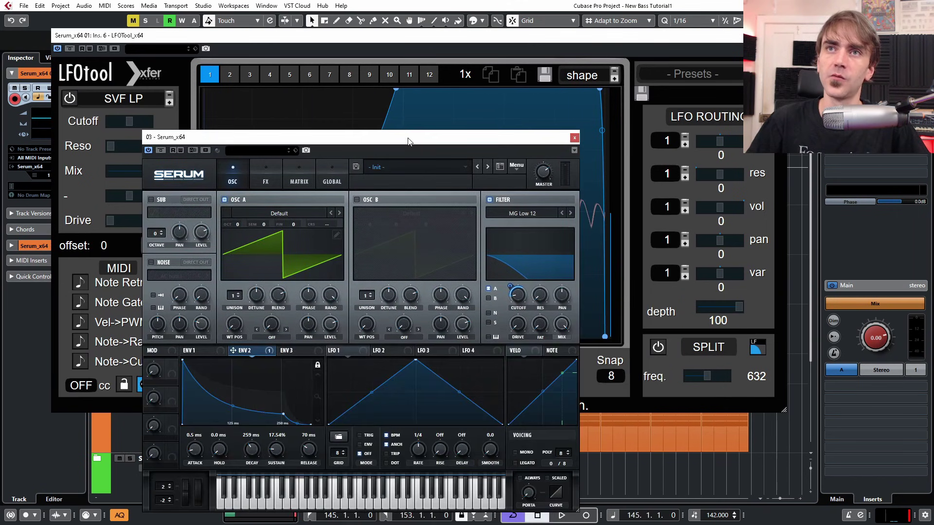
pyautogui.moveTo(327, 146); pyautogui.dragTo(331, 148)
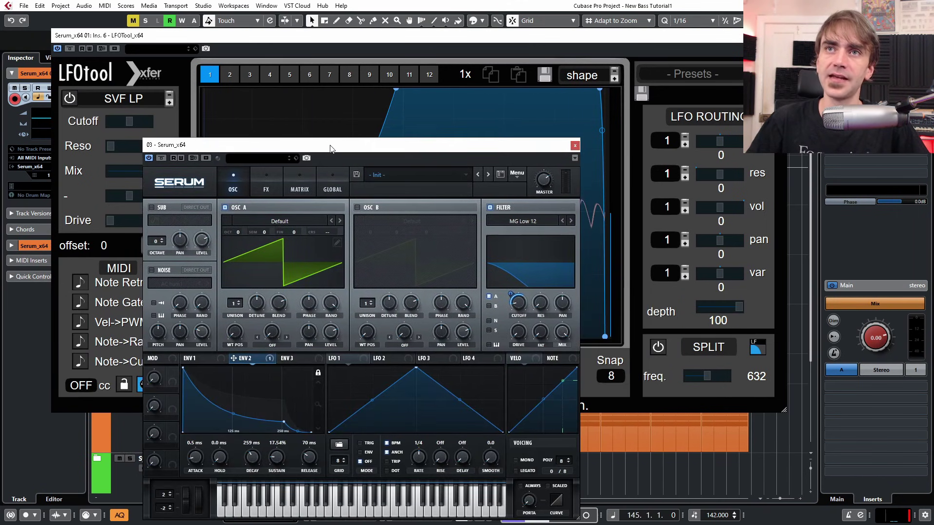
# Set oscillator A's random phase to 0%
pyautogui.click(313, 300)
pyautogui.moveTo(313, 300); pyautogui.dragTo(308, 305)
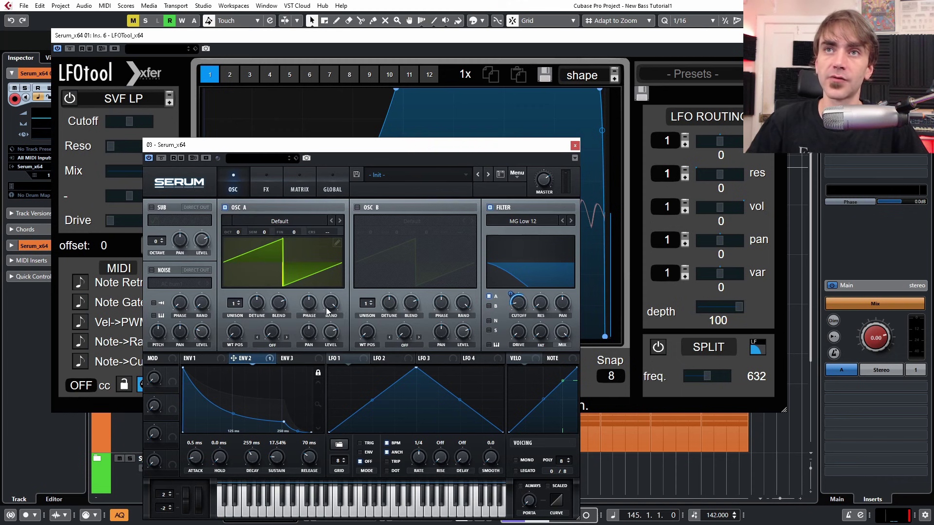
pyautogui.moveTo(327, 311); pyautogui.dragTo(331, 375)
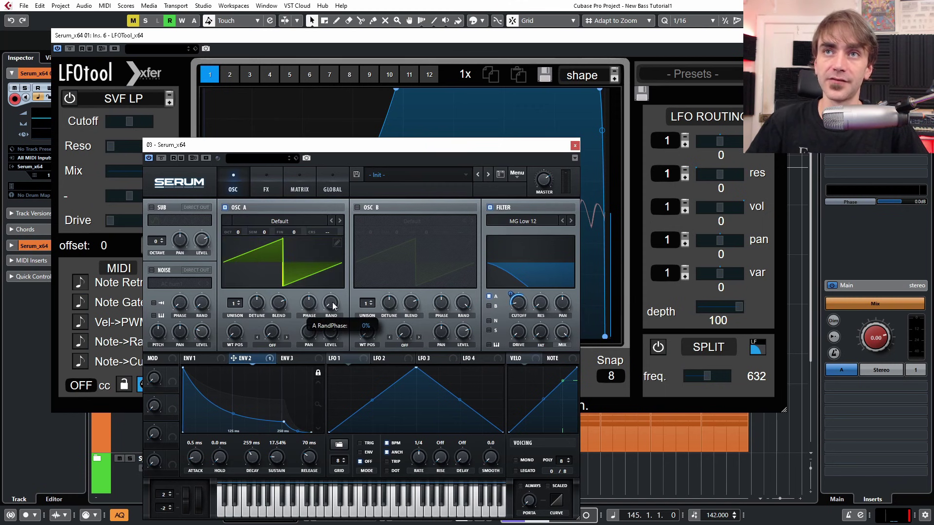
# Uncover the LFOTool display and play the loop to check whether the bass waveform starts consistently on every note
pyautogui.moveTo(371, 145); pyautogui.dragTo(381, 410)
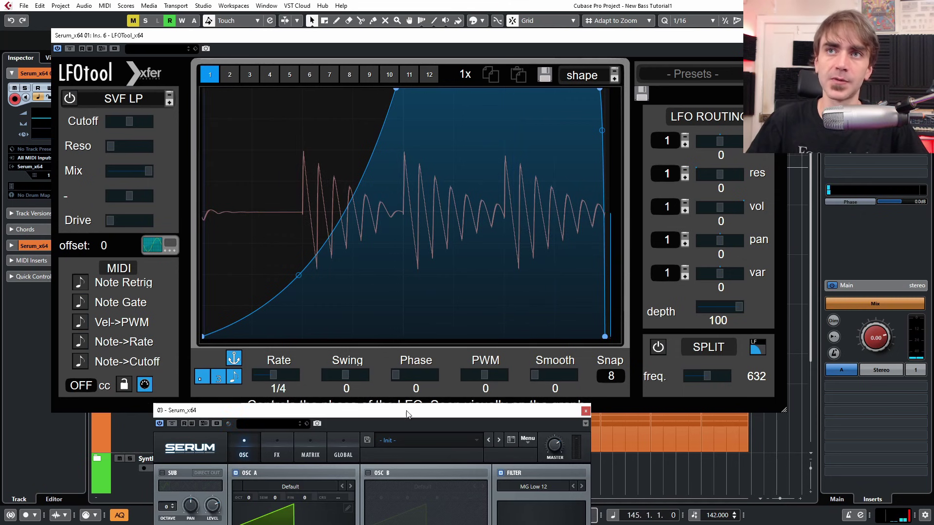
pyautogui.moveTo(407, 414); pyautogui.dragTo(361, 386)
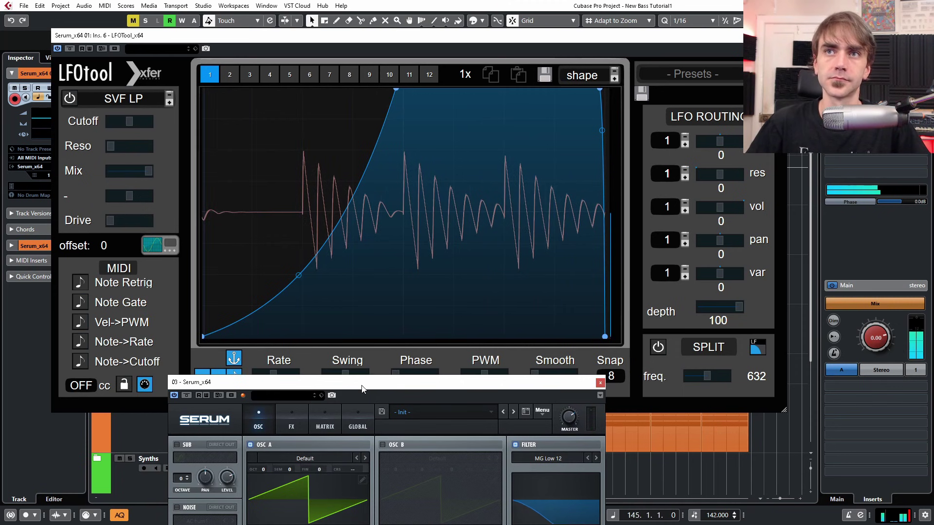
pyautogui.press('space')
pyautogui.moveTo(364, 384); pyautogui.dragTo(353, 307)
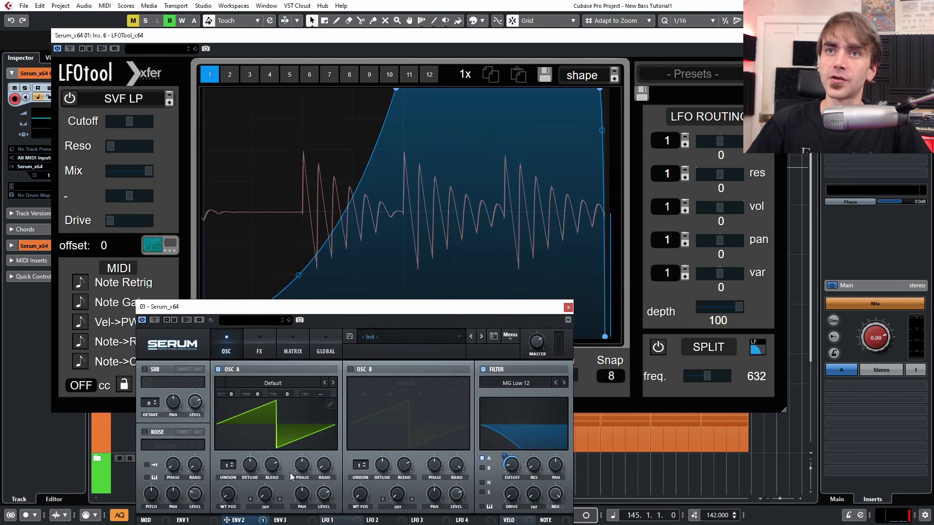
# Adjust oscillator A's initial phase and replay the loop to compare the note starts in LFOTool's waveform display
pyautogui.click(301, 465)
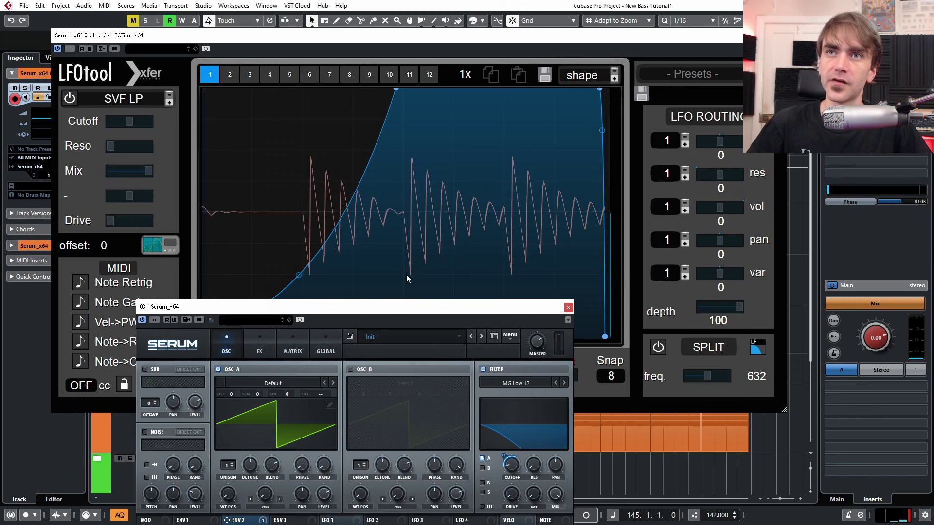
pyautogui.press('space')
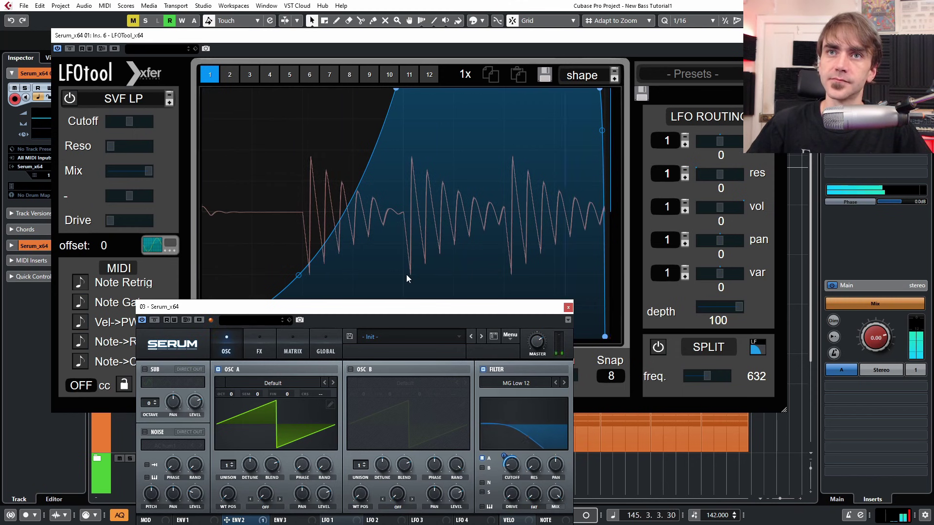
pyautogui.press('space')
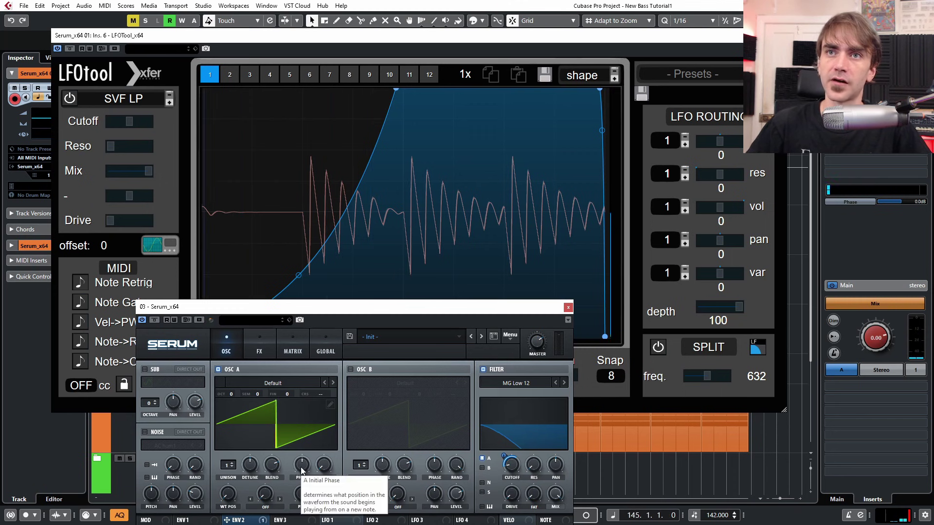
pyautogui.press('space')
pyautogui.press('space')
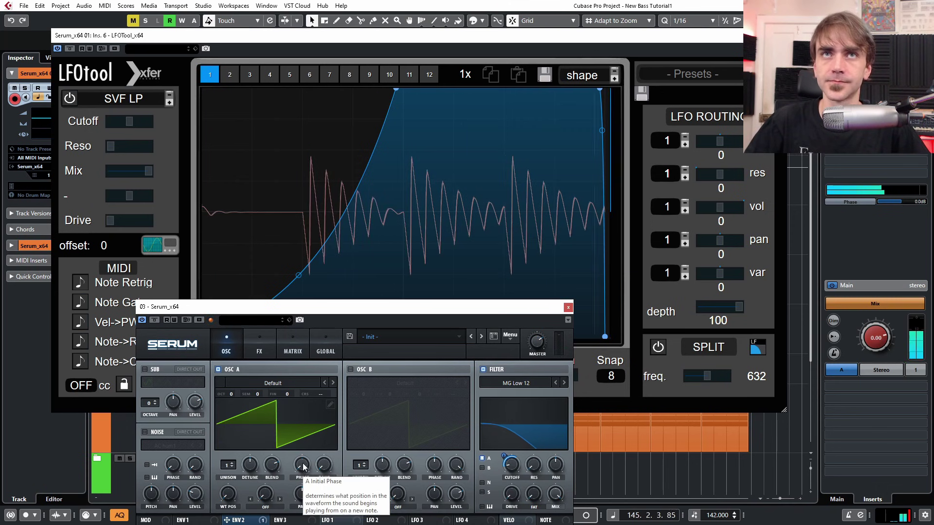
# Close the Serum_x64 01 channel settings window and return LFOTool to full view above the Serum window
pyautogui.moveTo(325, 309); pyautogui.dragTo(337, 406)
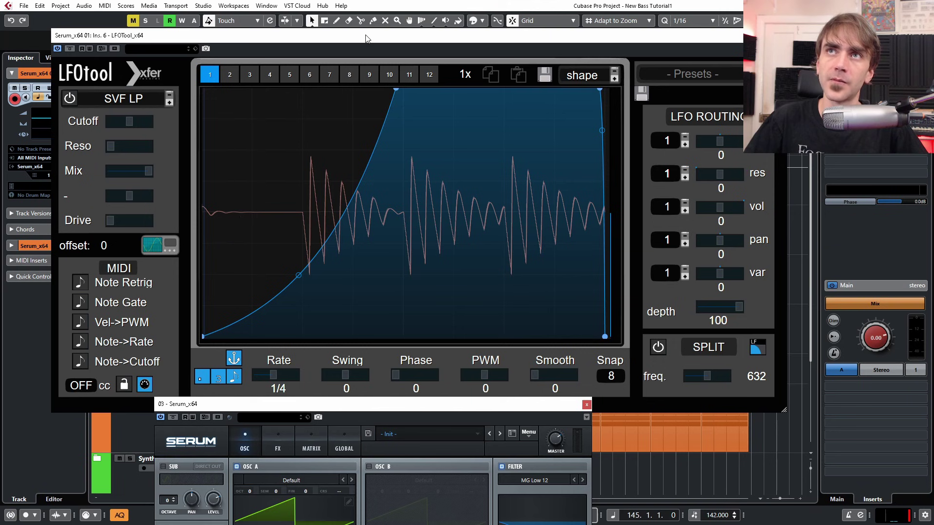
pyautogui.moveTo(368, 39); pyautogui.dragTo(376, 424)
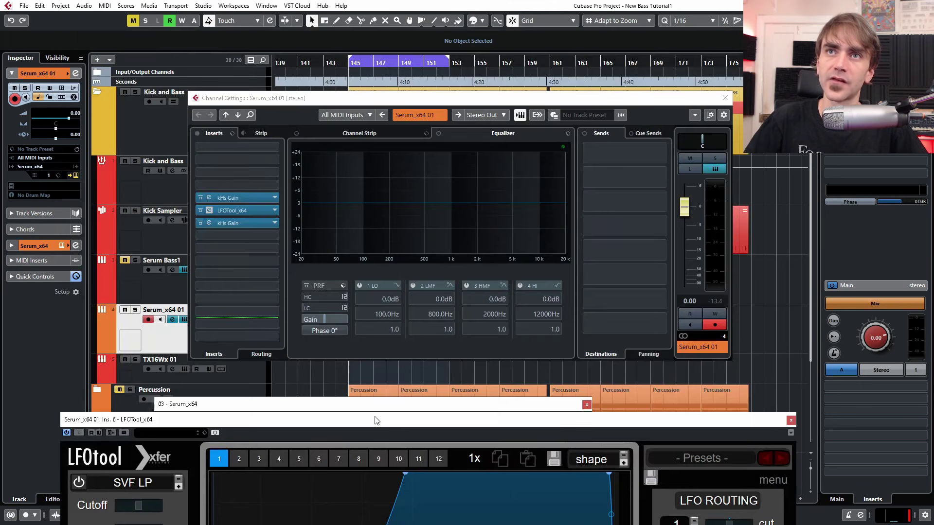
pyautogui.click(725, 98)
pyautogui.moveTo(368, 421); pyautogui.dragTo(369, 55)
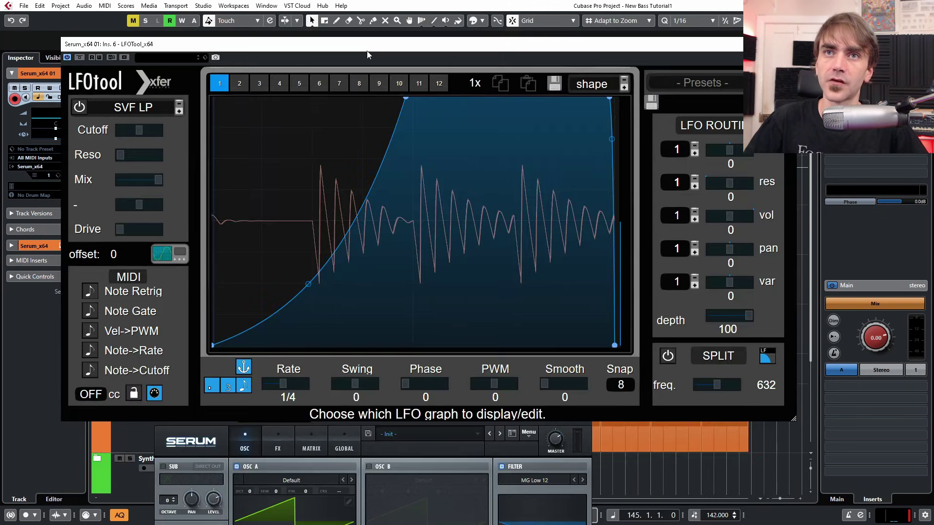
# Bring Serum forward to review the Envelope 2 release setting, and close the synth window
pyautogui.click(588, 452)
pyautogui.moveTo(510, 405); pyautogui.dragTo(443, 112)
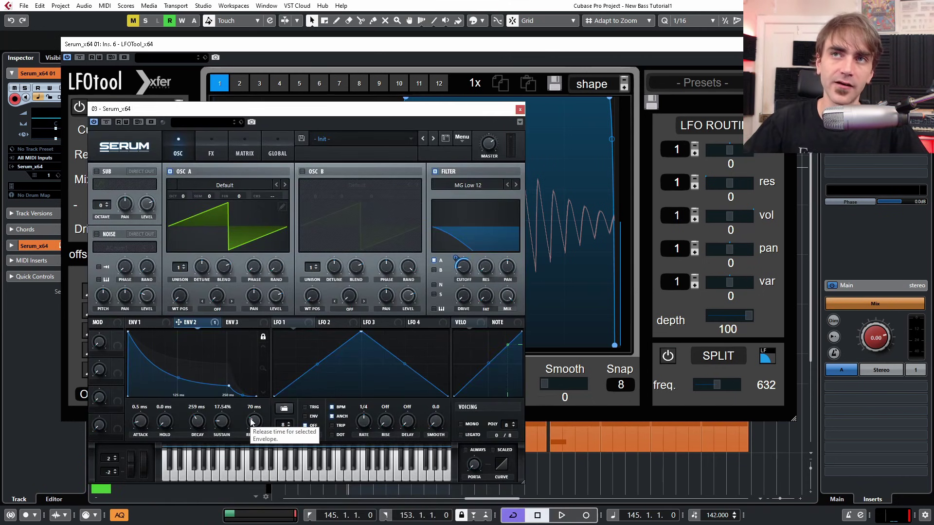
pyautogui.click(519, 109)
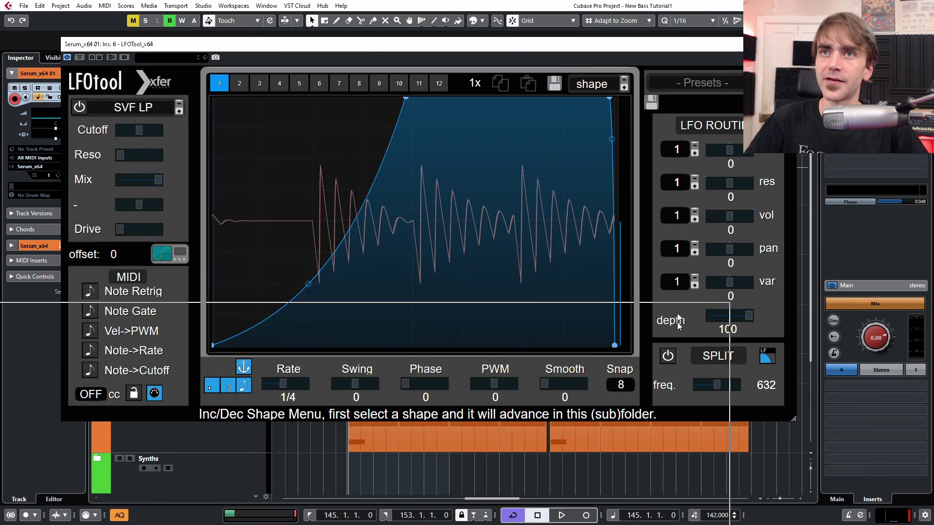
# Move the LFOTool window out of the way and open the Phase Plant 01 bass part in the Key Editor
pyautogui.moveTo(432, 43); pyautogui.dragTo(410, 386)
pyautogui.doubleClick(384, 339)
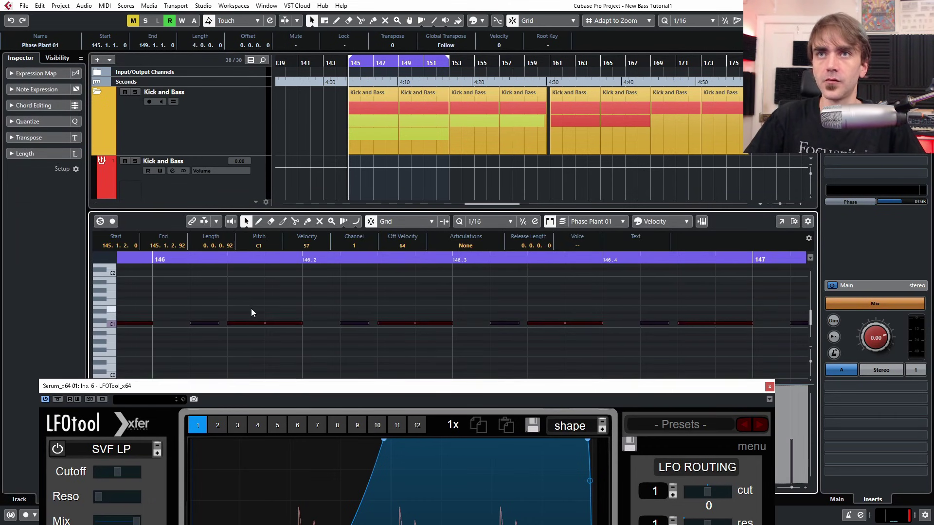
pyautogui.scroll(-2, 251, 311)
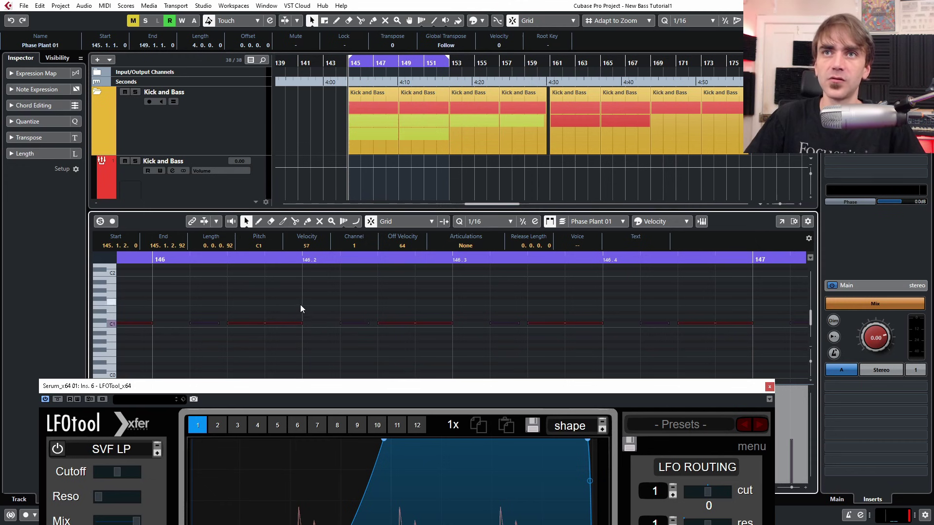
# Select all bass notes, shorten them together until the first is 51 ticks long, and play the loop with LFOTool back in view
pyautogui.click(308, 324)
pyautogui.hotkey('ctrl', 'a')
pyautogui.moveTo(301, 322); pyautogui.dragTo(298, 322)
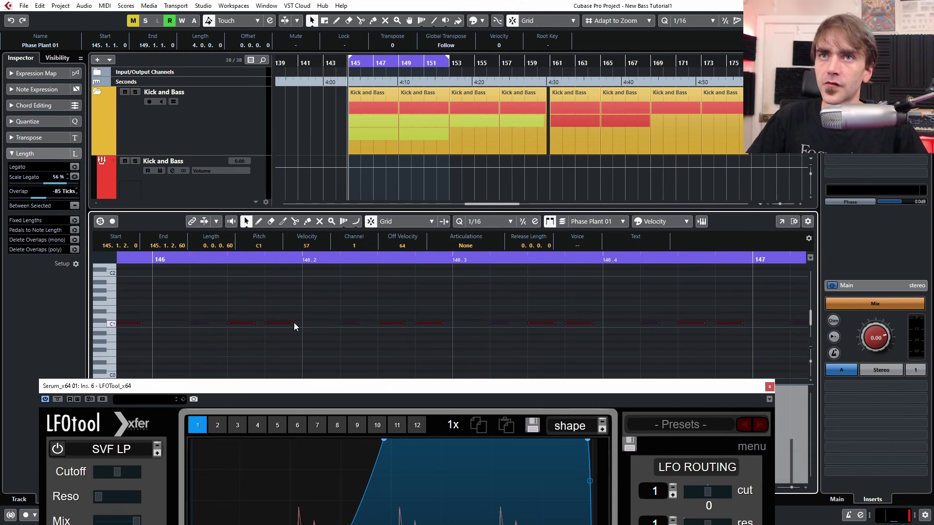
pyautogui.moveTo(292, 324); pyautogui.dragTo(290, 323)
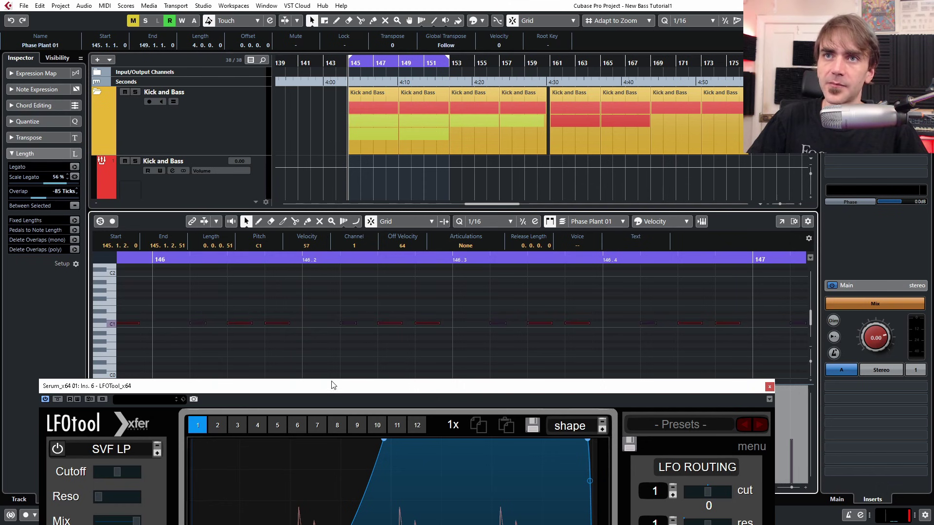
pyautogui.moveTo(333, 385); pyautogui.dragTo(327, 101)
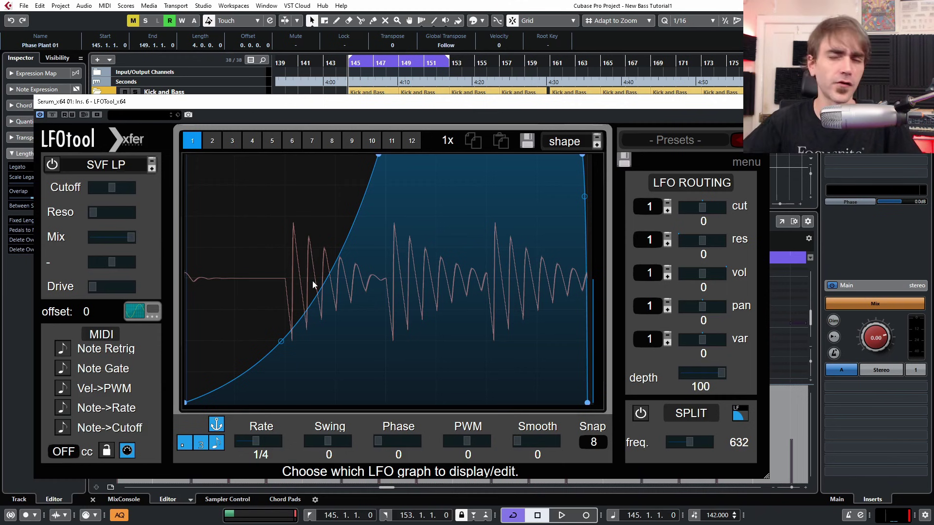
pyautogui.press('space')
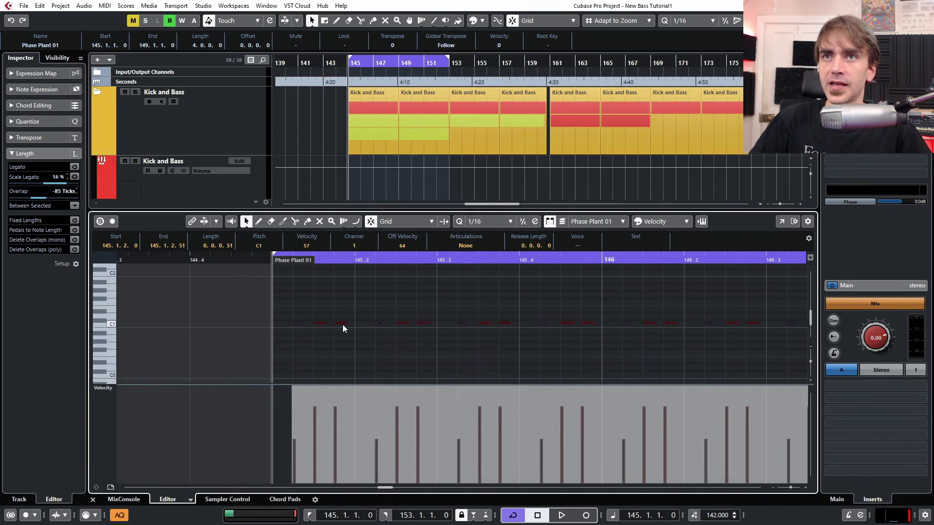
# Select the velocity-100 note pairs across the part, shorten them together to 71 ticks during playback, and check the waveform in LFOTool
pyautogui.click(317, 316)
pyautogui.moveTo(317, 316); pyautogui.dragTo(349, 348)
pyautogui.scroll(3, 330, 336)
pyautogui.scroll(1, 305, 324)
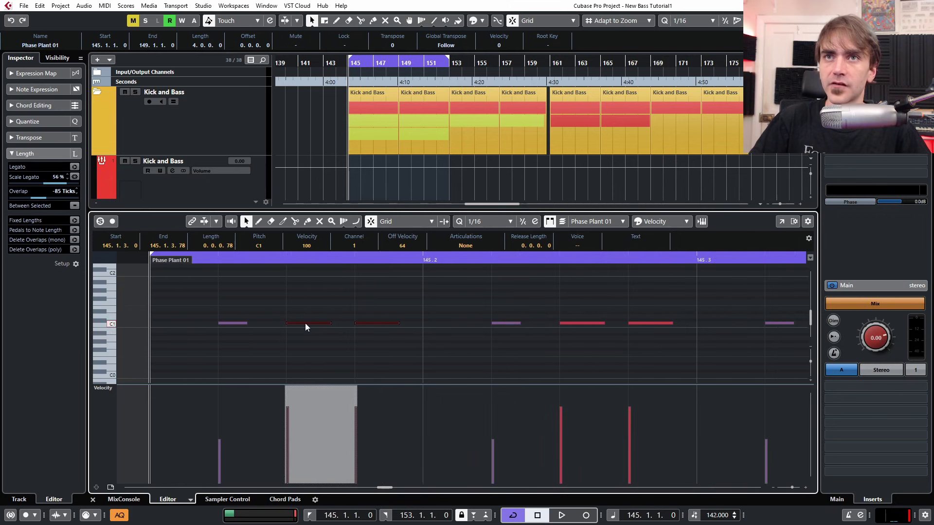
pyautogui.scroll(-4, 349, 331)
pyautogui.moveTo(409, 301); pyautogui.dragTo(457, 358)
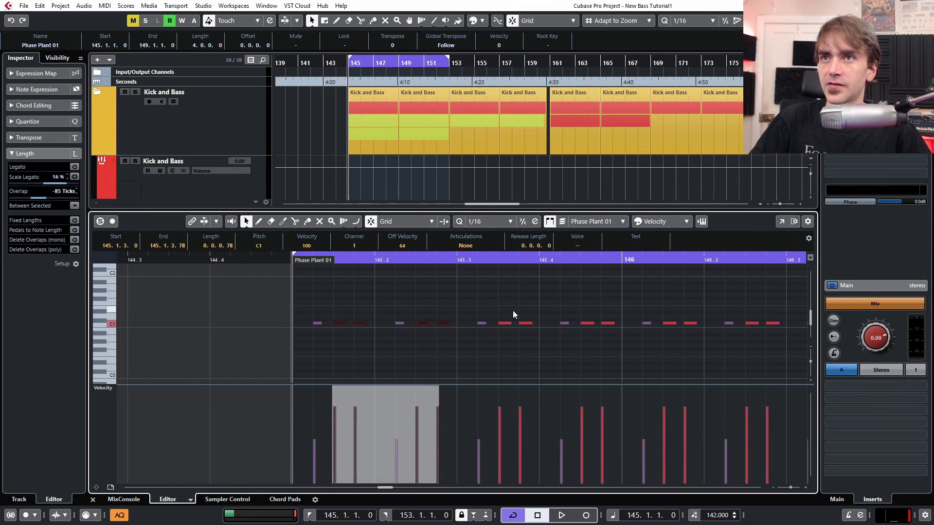
pyautogui.moveTo(513, 314); pyautogui.dragTo(533, 342)
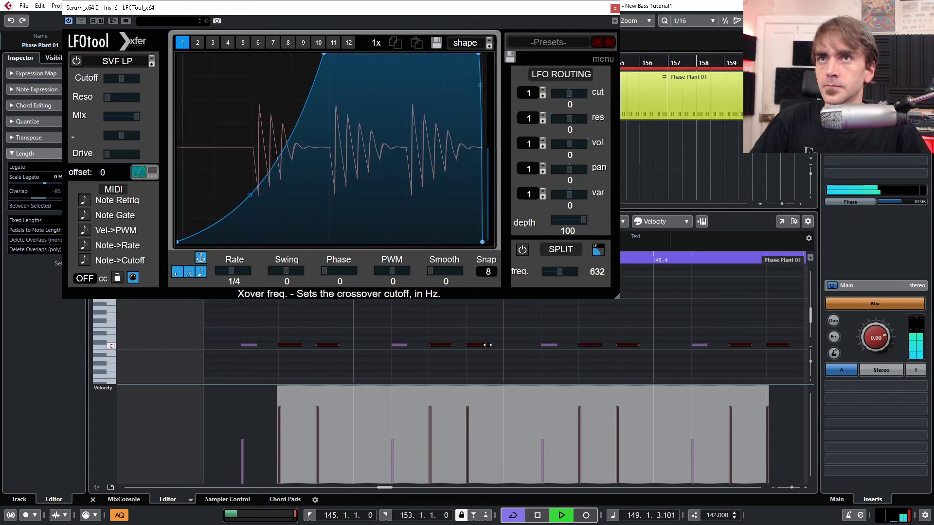
pyautogui.moveTo(487, 345); pyautogui.dragTo(486, 345)
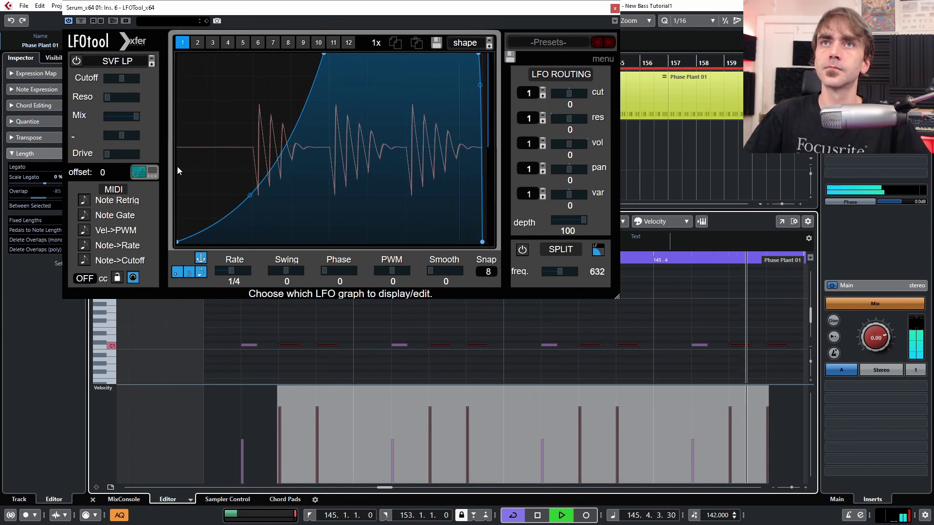
pyautogui.moveTo(390, 15); pyautogui.dragTo(553, 154)
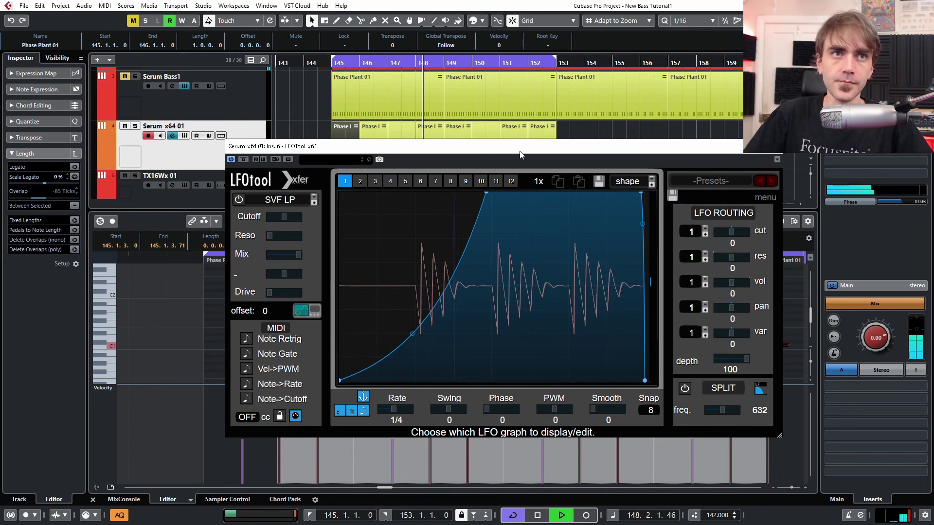
pyautogui.press('space')
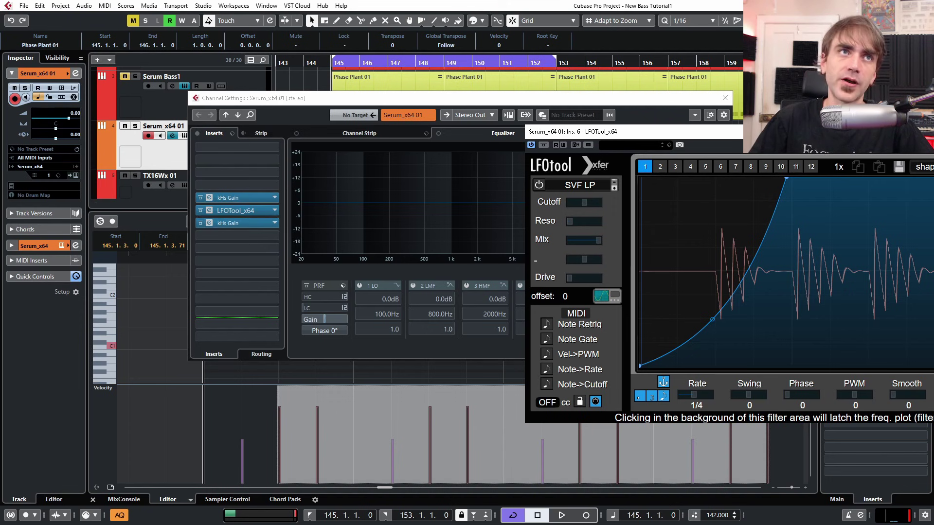
# Arrange the two kHs Gain windows from inserts 5 and 7 and the LFOTool window so all three are accessible
pyautogui.moveTo(380, 97); pyautogui.dragTo(353, 358)
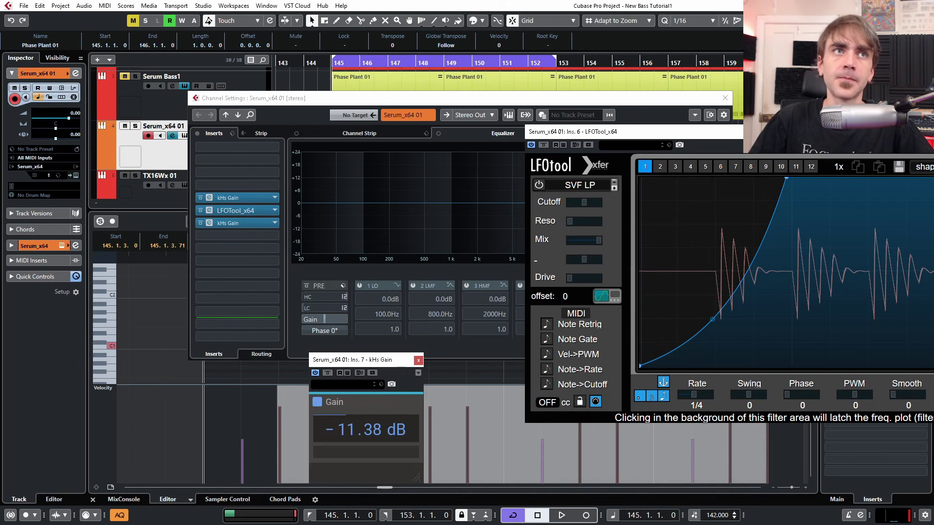
pyautogui.moveTo(146, 180); pyautogui.dragTo(367, 64)
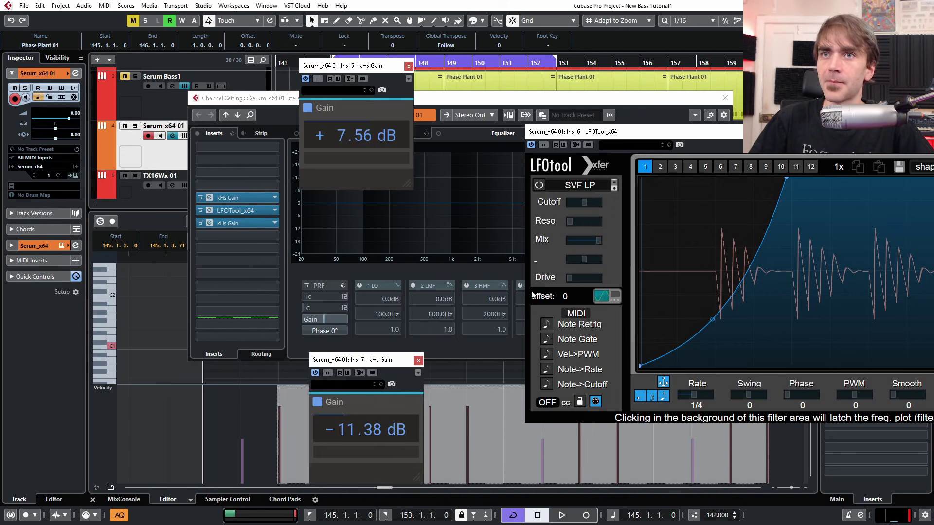
pyautogui.moveTo(601, 135); pyautogui.dragTo(417, 112)
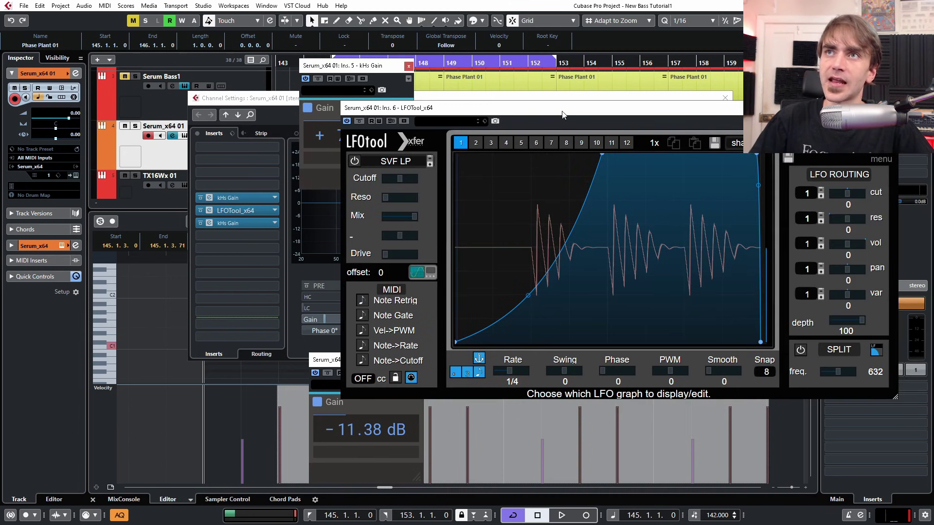
pyautogui.moveTo(658, 78); pyautogui.dragTo(646, 75)
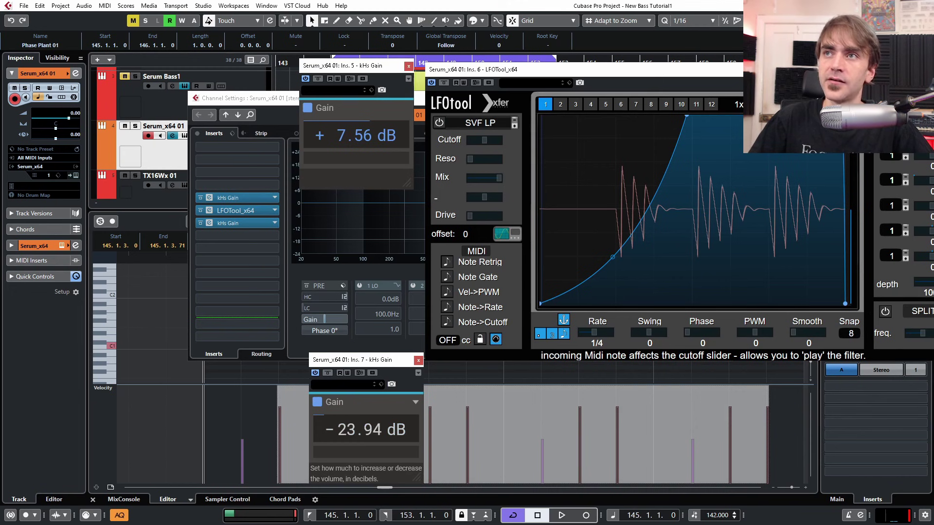
# Boost the gain before LFOTool to +28.50 dB and compensate after it with −28.58 dB while playing the loop
pyautogui.moveTo(365, 430); pyautogui.dragTo(365, 430)
pyautogui.moveTo(356, 135); pyautogui.dragTo(356, 127)
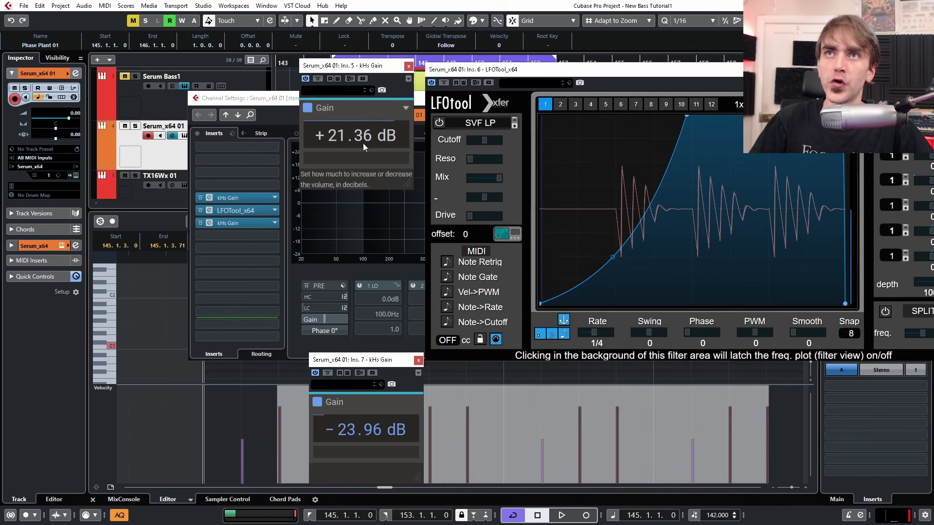
pyautogui.press('space')
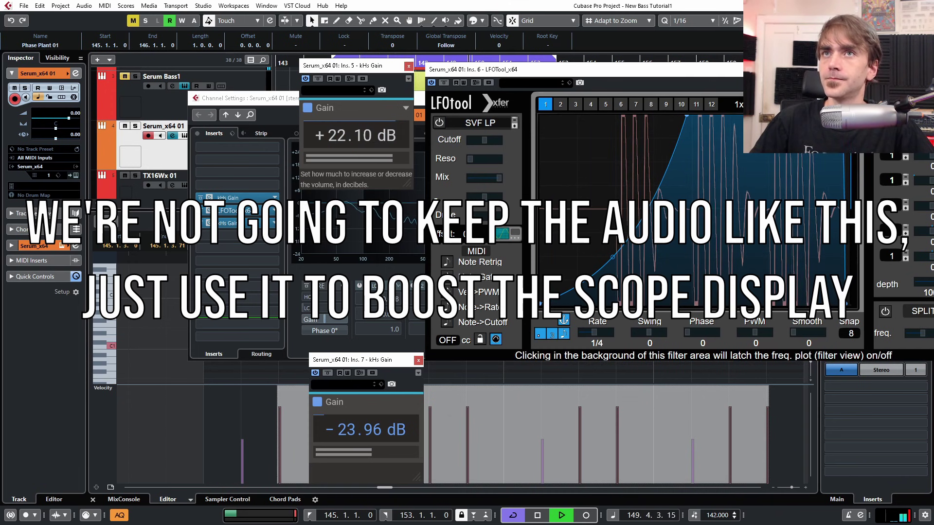
pyautogui.moveTo(370, 433); pyautogui.dragTo(369, 445)
pyautogui.moveTo(359, 146); pyautogui.dragTo(359, 131)
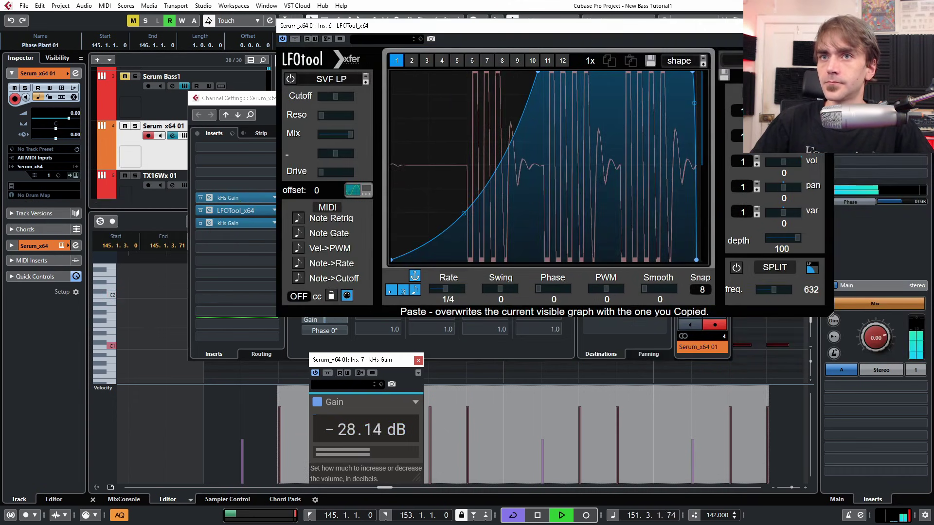
pyautogui.moveTo(366, 430); pyautogui.dragTo(366, 432)
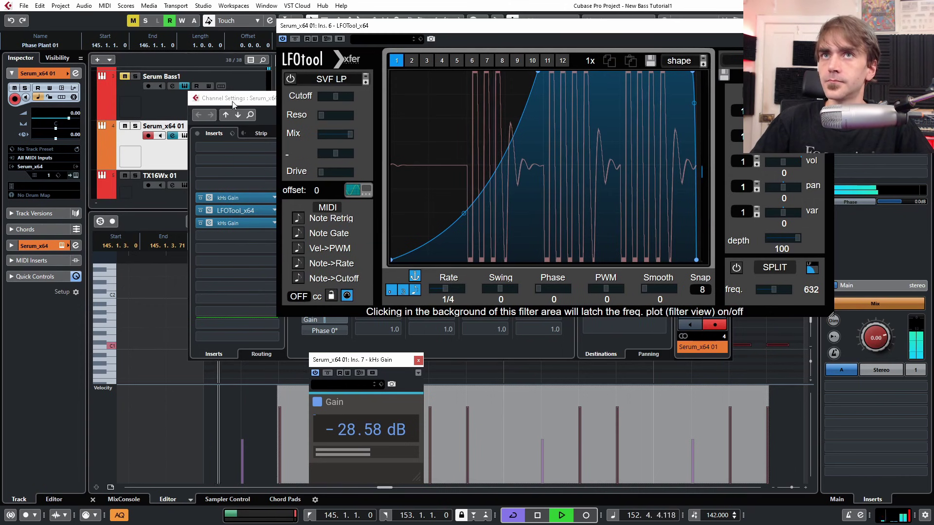
# Move the channel settings aside and close the Serum, Key Editor, kHs Gain and LFOTool windows
pyautogui.moveTo(219, 98); pyautogui.dragTo(39, 29)
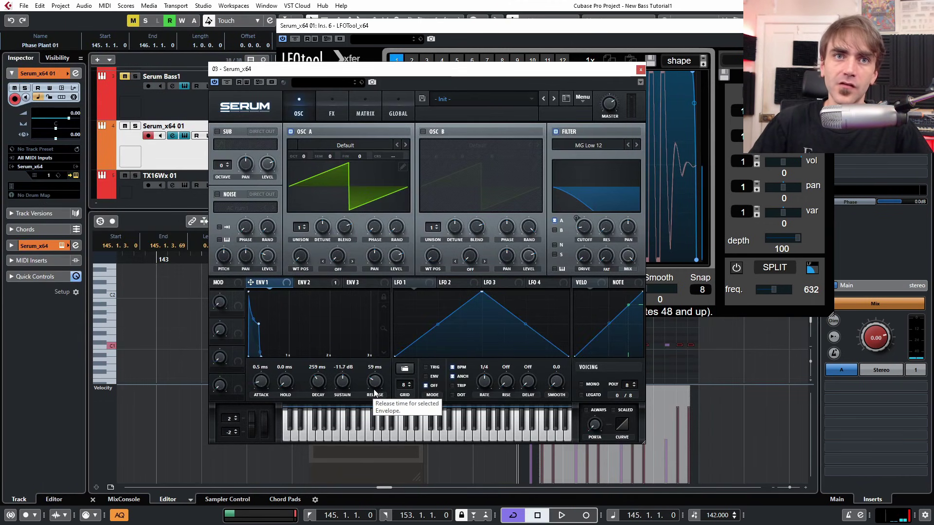
pyautogui.click(640, 71)
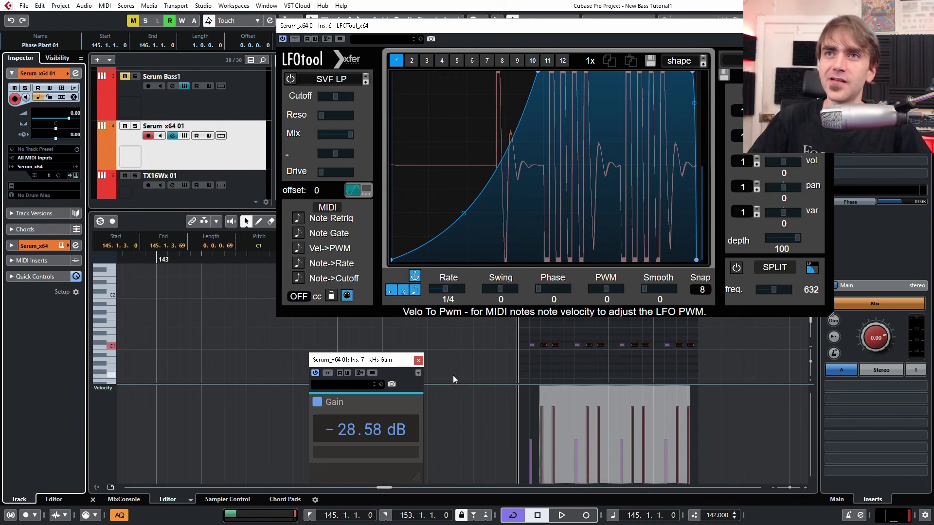
pyautogui.click(93, 500)
pyautogui.click(418, 360)
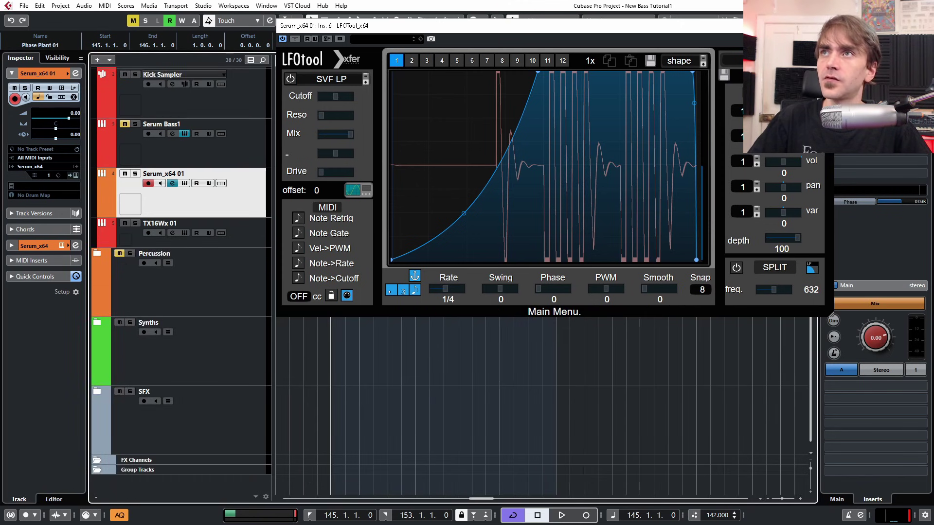
pyautogui.click(829, 26)
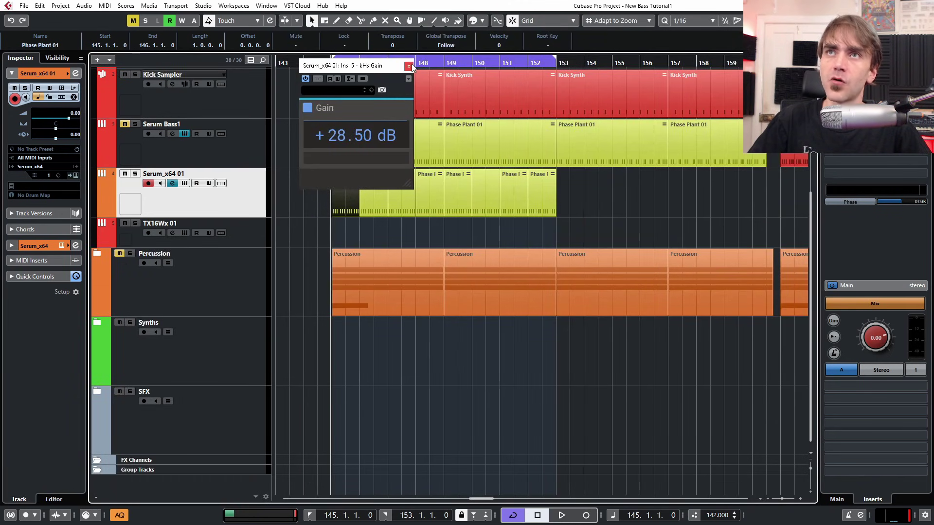
pyautogui.click(408, 66)
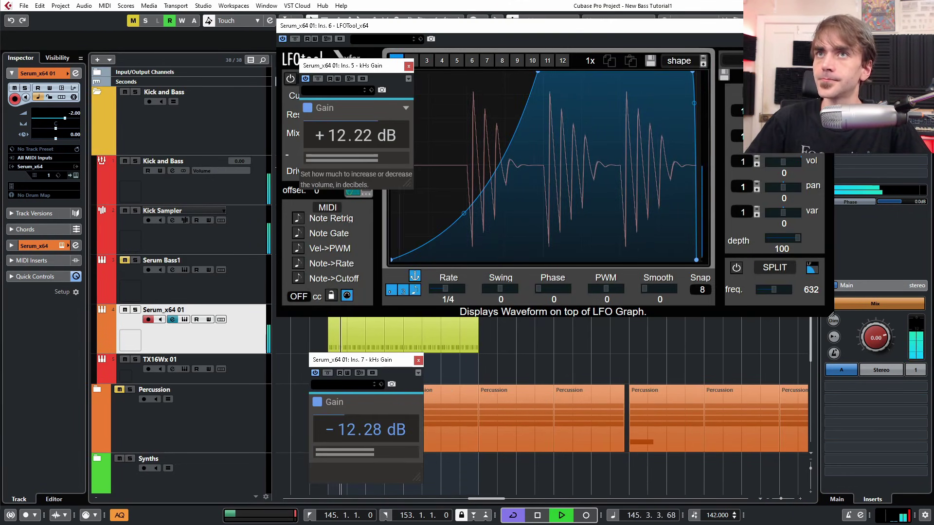
# Set the kHs Gain before LFOTool to +12.00 dB, close both gain windows, and stop playback after checking the waveform
pyautogui.moveTo(357, 135); pyautogui.dragTo(356, 142)
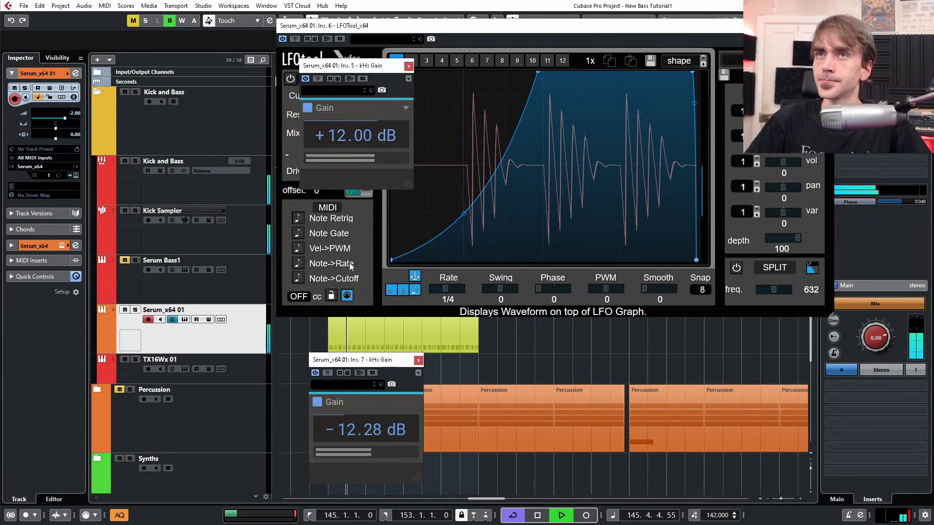
pyautogui.click(408, 66)
pyautogui.click(418, 359)
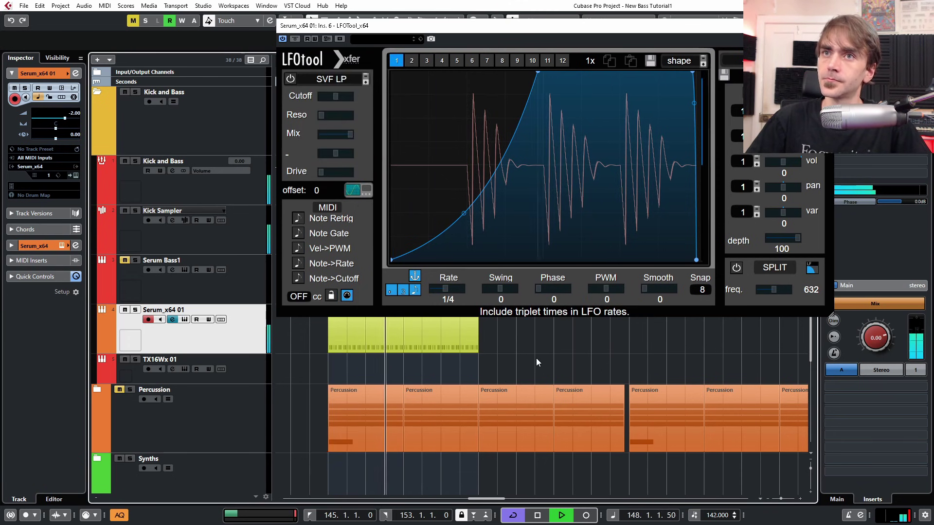
pyautogui.press('space')
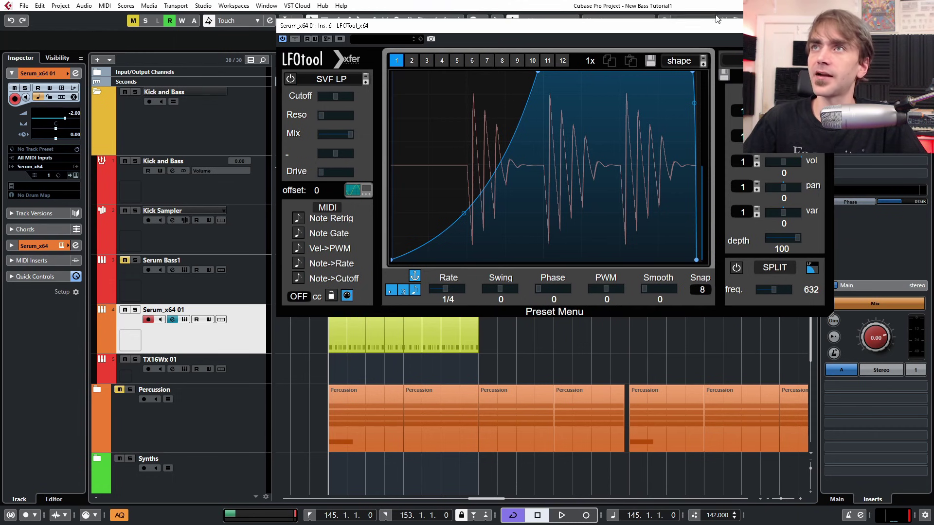
# Move the LFOTool window aside and play the loop to examine the bass spectrum in Voxengo CurveEQ
pyautogui.moveTo(698, 27); pyautogui.dragTo(556, 23)
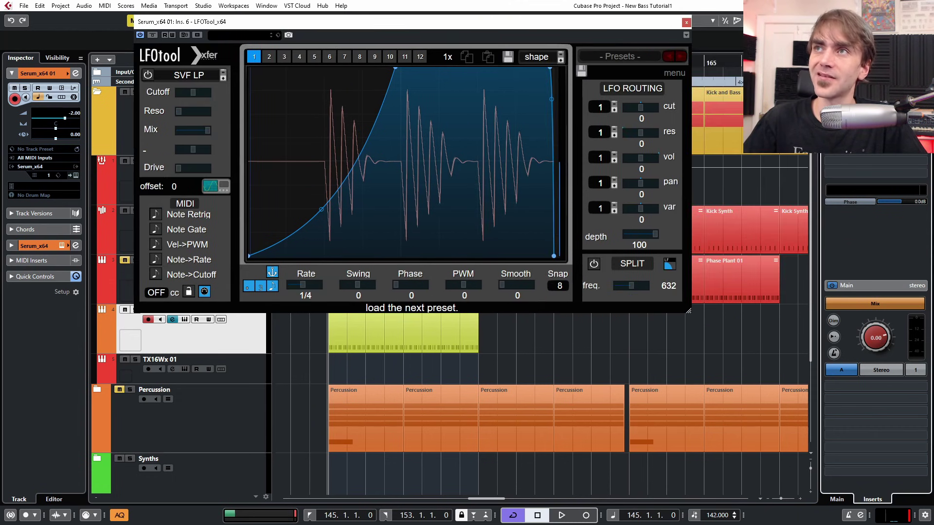
pyautogui.press('space')
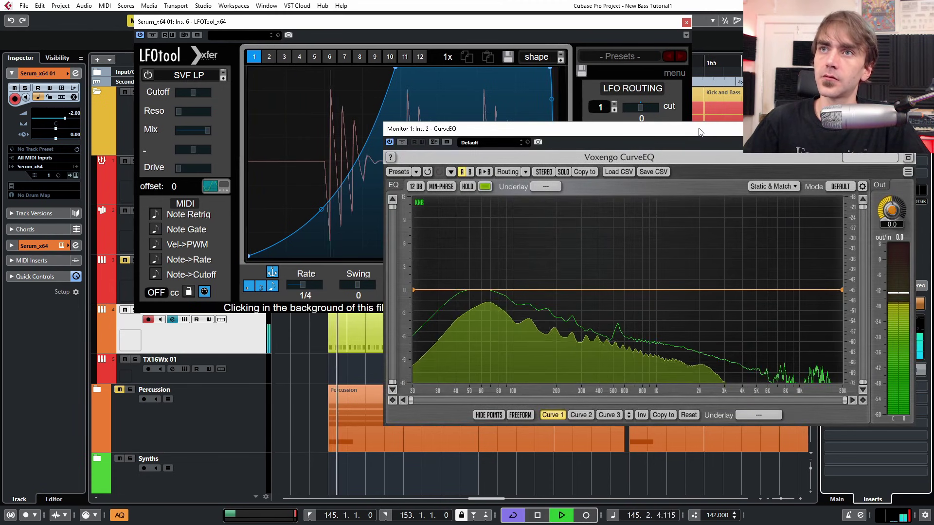
pyautogui.press('space')
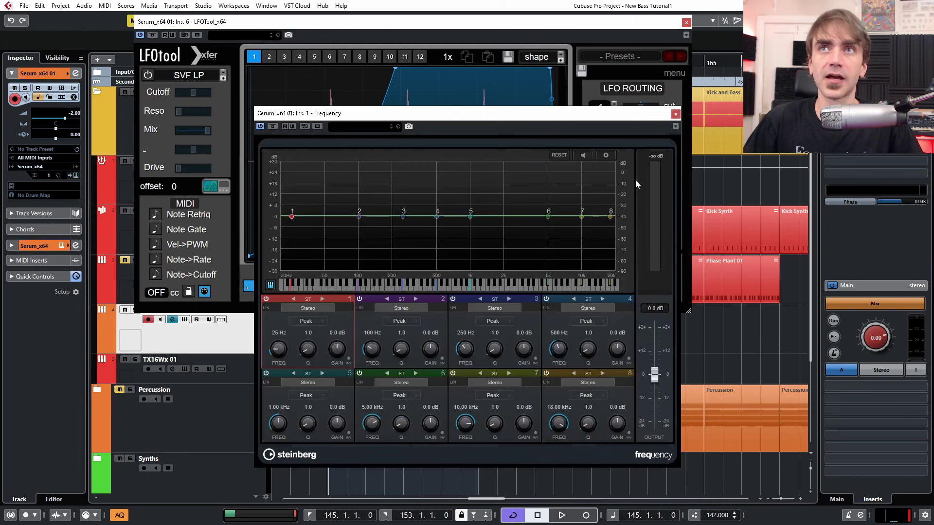
# Move the Frequency EQ clear of the LFOTool waveform and set its band 1 filter type to Cut 48
pyautogui.moveTo(510, 117); pyautogui.dragTo(738, 148)
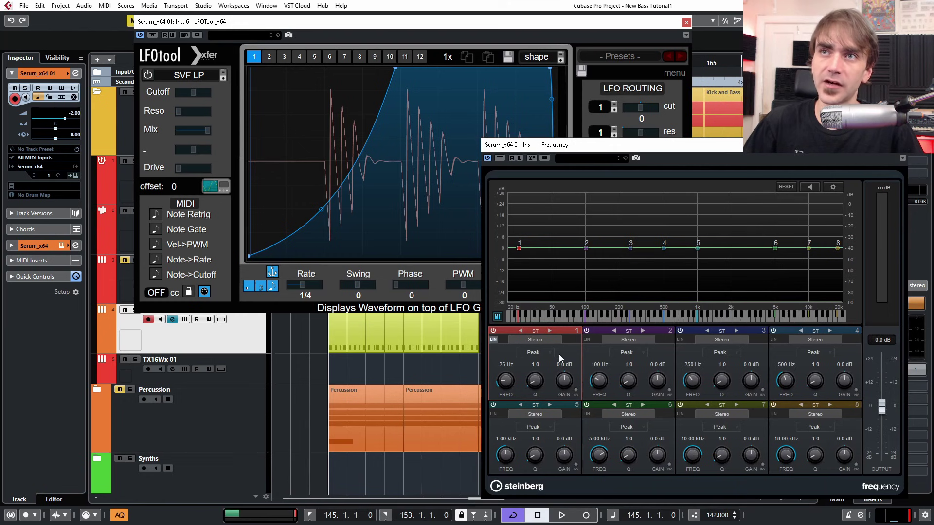
pyautogui.click(588, 340)
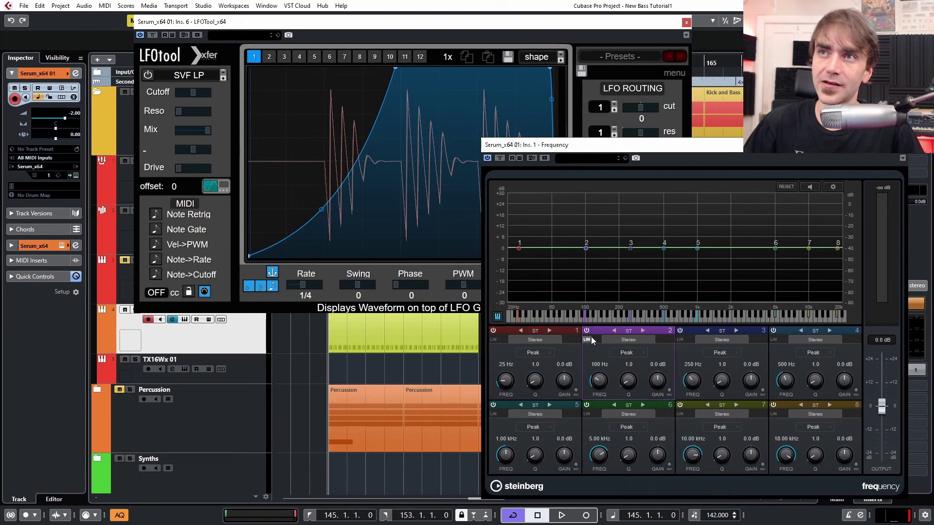
pyautogui.click(518, 367)
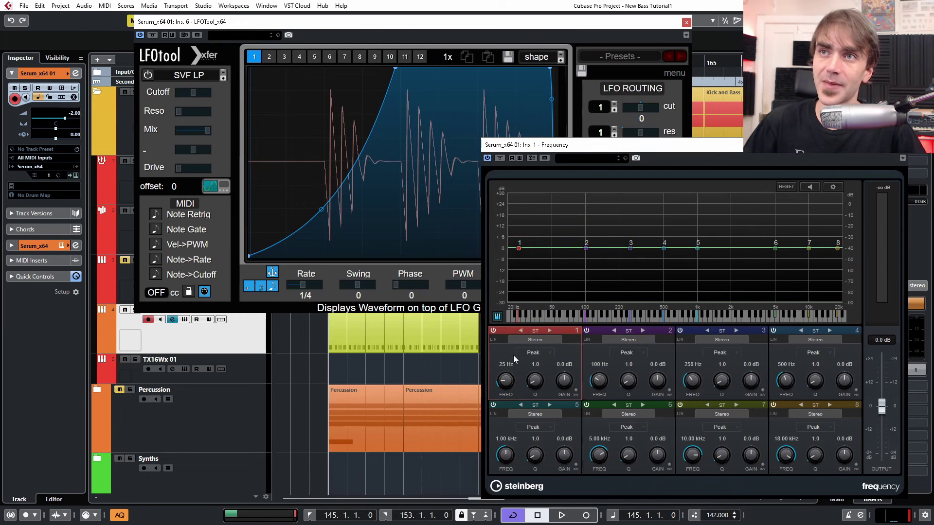
pyautogui.click(533, 353)
pyautogui.click(544, 397)
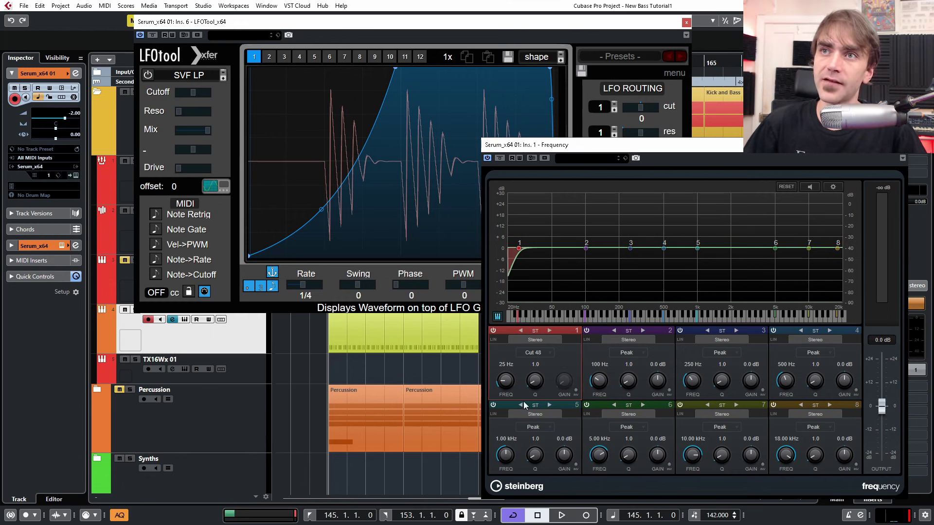
# Raise Frequency's band 1 cutoff to 40 Hz, stop playback, and move the LFOTool window so its whole waveform is visible
pyautogui.scroll(5, 505, 379)
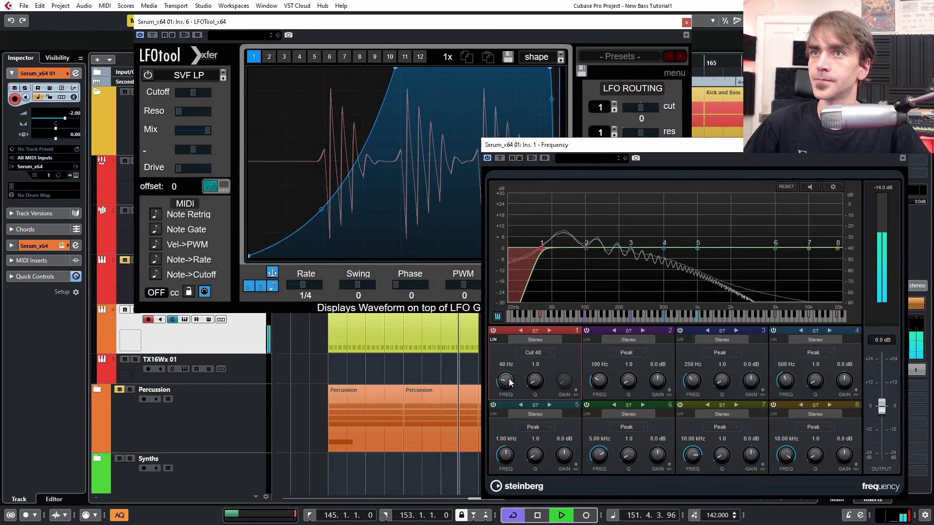
pyautogui.press('space')
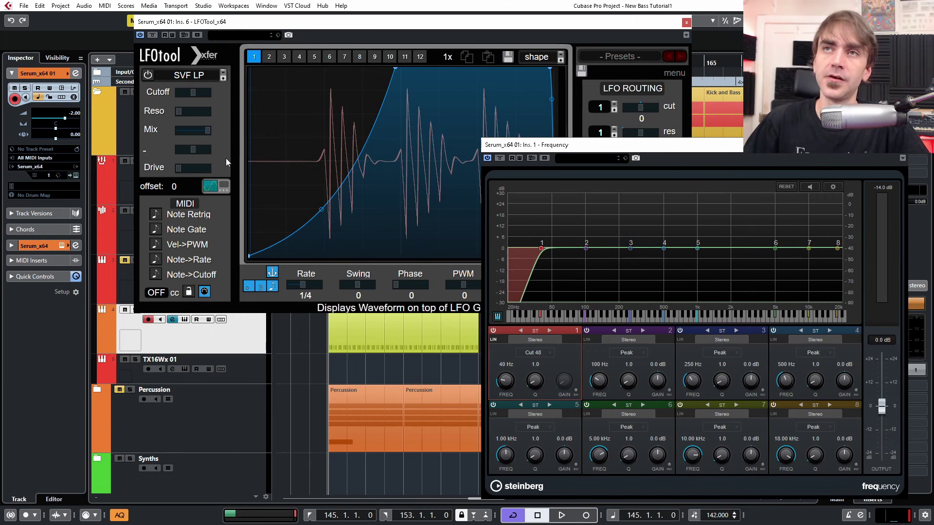
pyautogui.moveTo(358, 25); pyautogui.dragTo(286, 24)
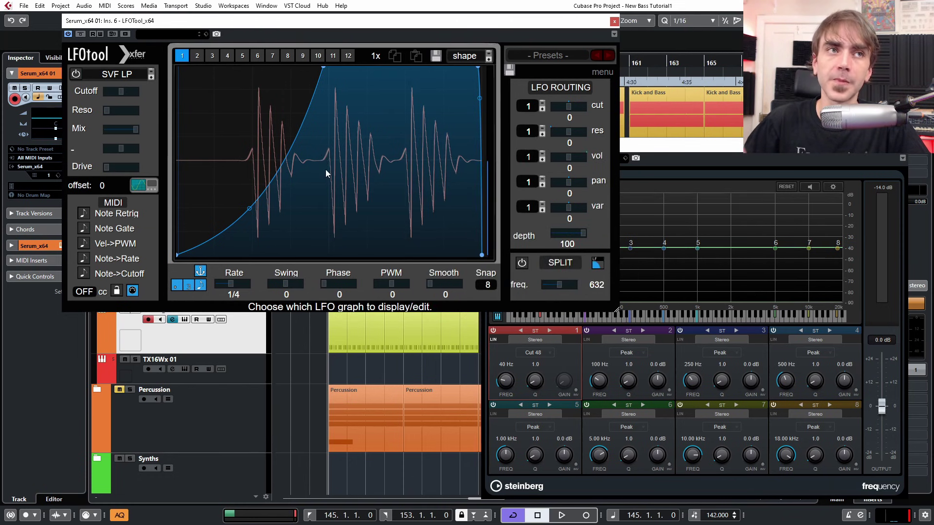
# Set the phase mode in EQuilibrium's DSP setup to Full Minimum and close the setup
pyautogui.click(825, 155)
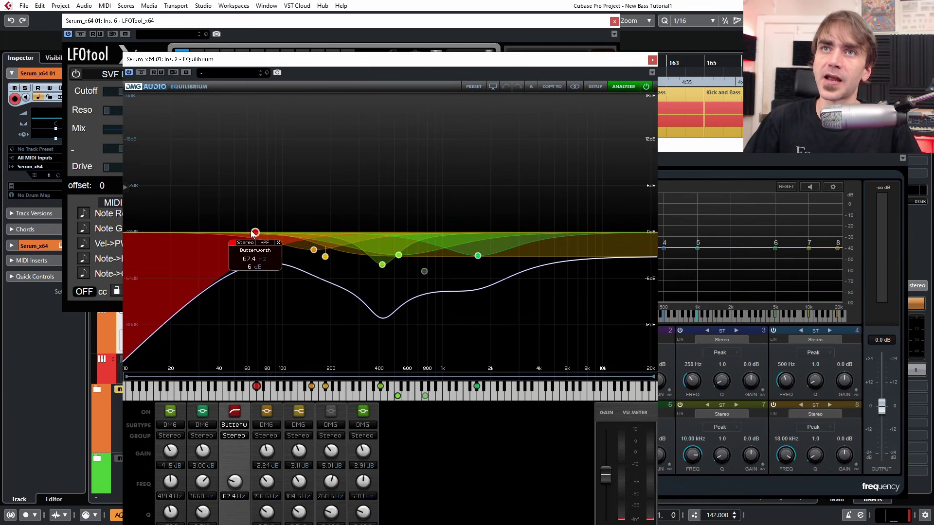
pyautogui.click(596, 87)
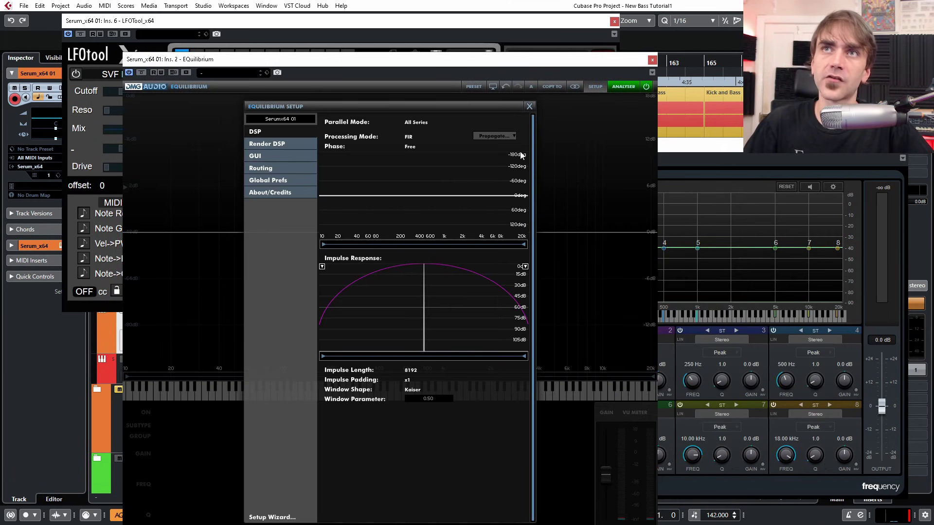
pyautogui.click(415, 148)
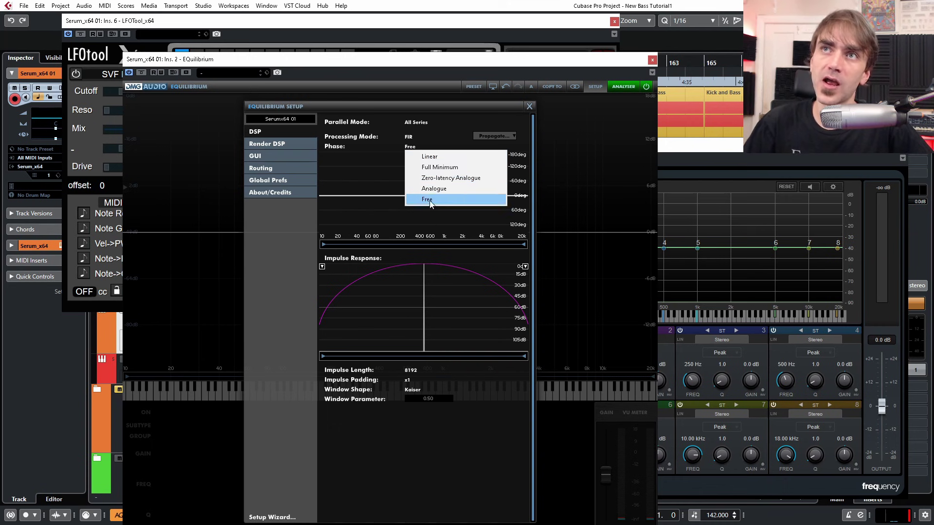
pyautogui.click(448, 171)
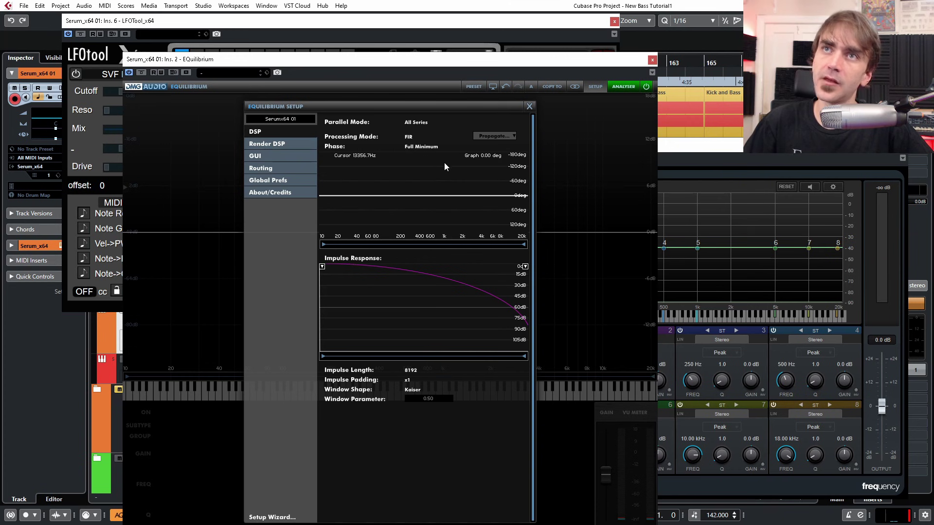
pyautogui.click(529, 106)
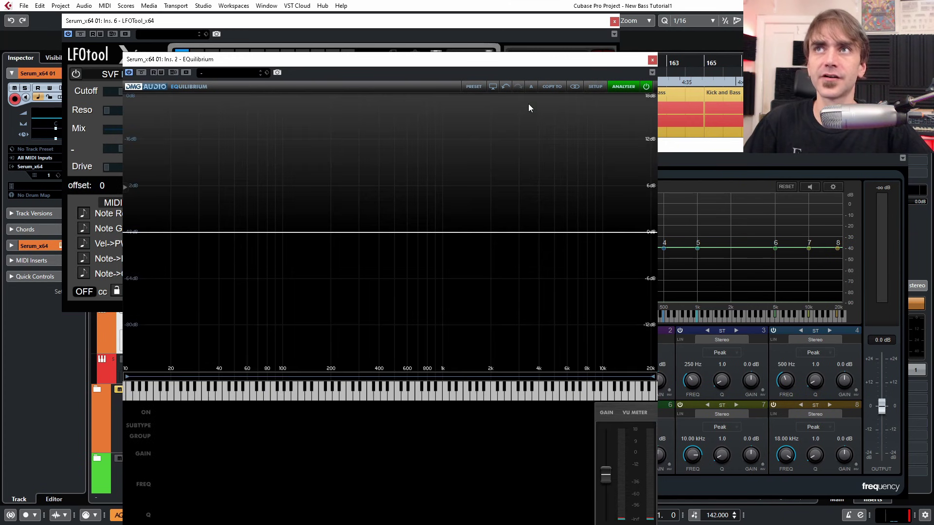
# Add an EQuilibrium band at about 17.5 Hz and change its filter type to a Butterworth high-pass
pyautogui.doubleClick(142, 232)
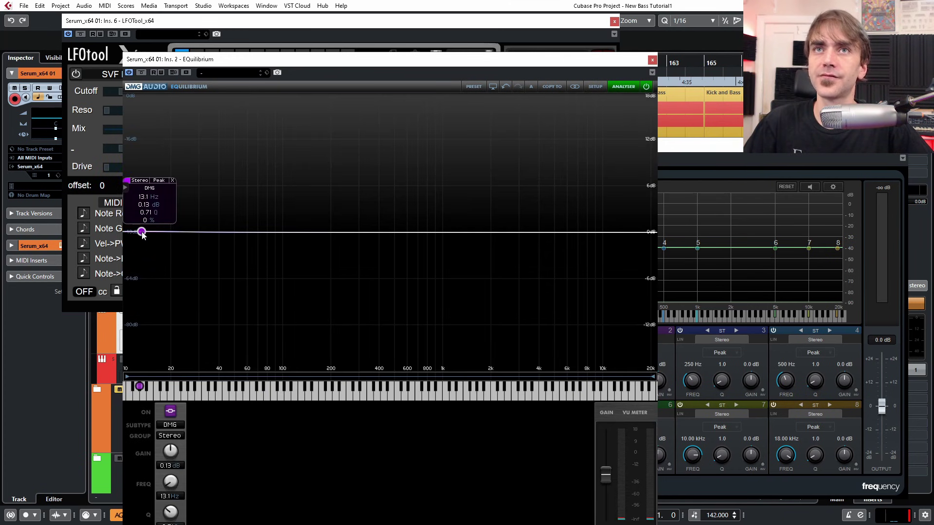
pyautogui.moveTo(142, 232); pyautogui.dragTo(162, 234)
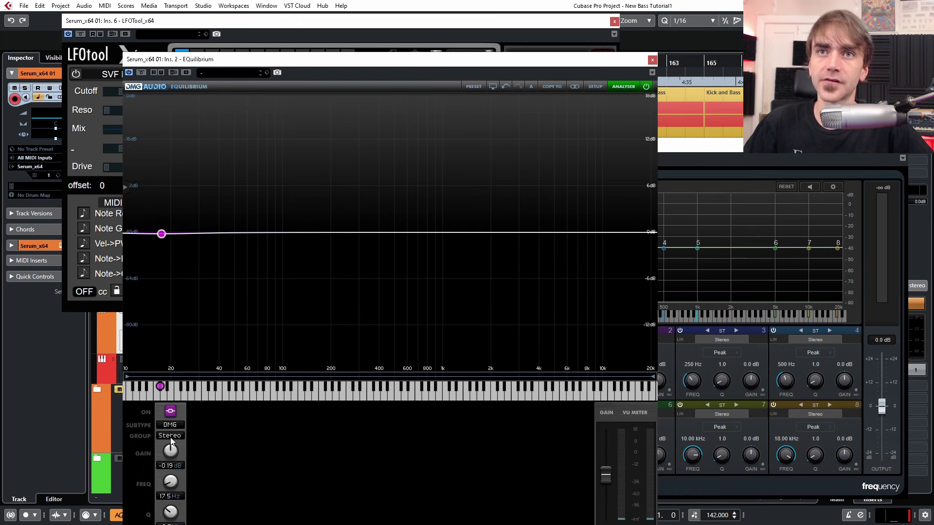
pyautogui.click(175, 413)
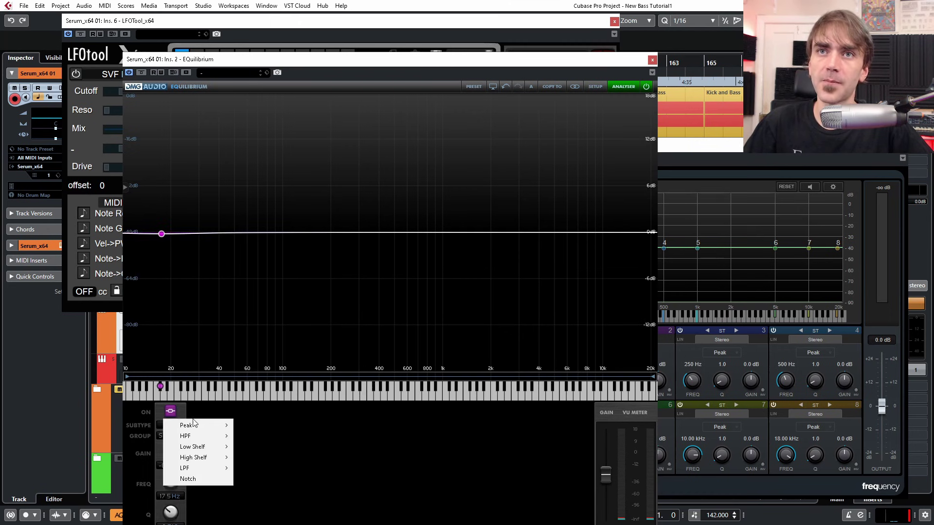
pyautogui.moveTo(199, 436)
pyautogui.click(273, 342)
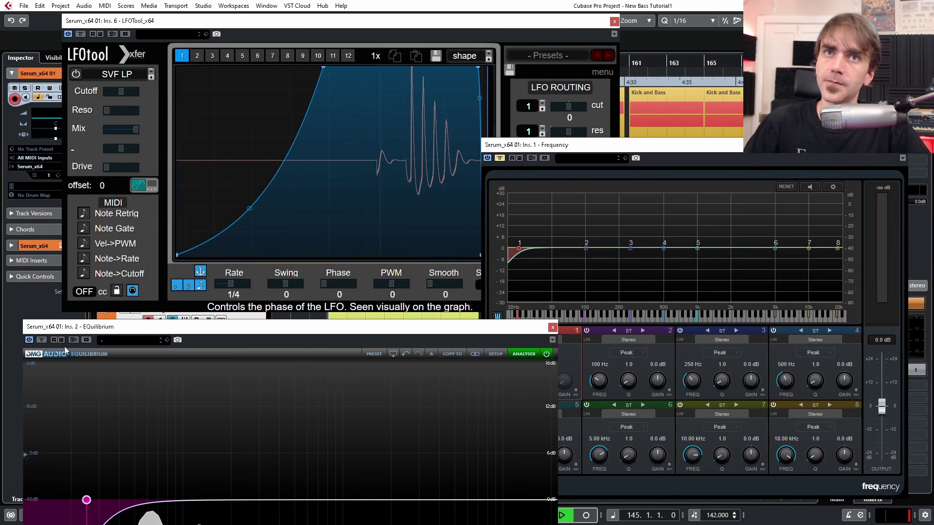
# Place the EQuilibrium window below the LFOTool waveform and bypass the plug-in
pyautogui.moveTo(218, 327); pyautogui.dragTo(215, 332)
pyautogui.click(38, 345)
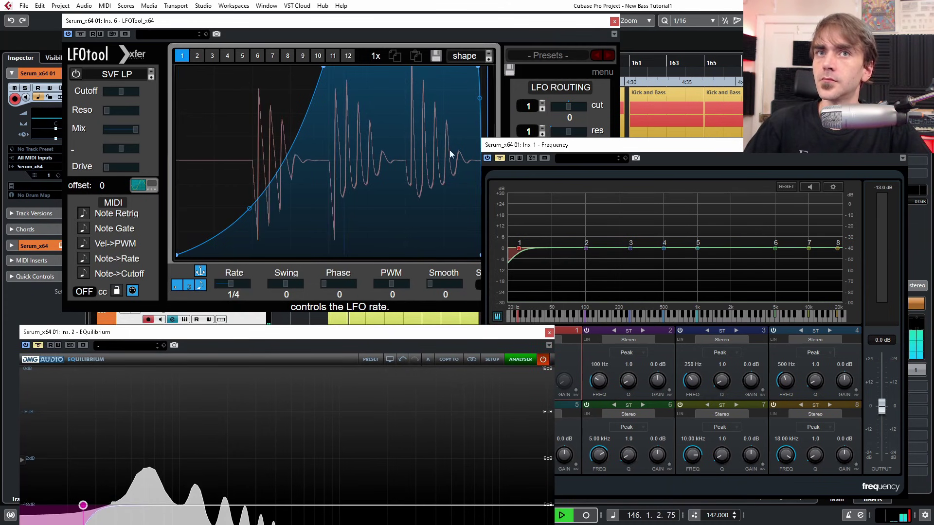
# Compare the LFOTool waveform with Frequency active and bypassed during playback, leave it bypassed, and stop playback
pyautogui.click(499, 158)
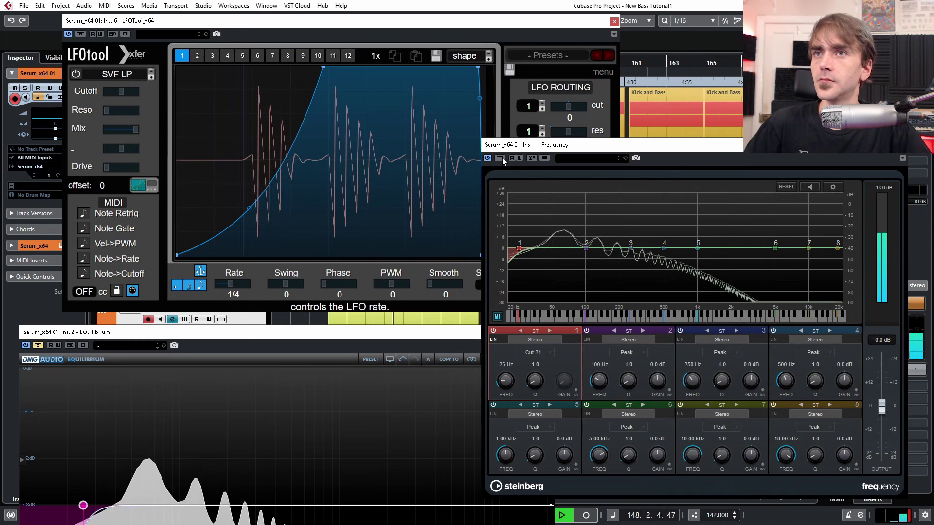
pyautogui.click(502, 158)
pyautogui.moveTo(125, 333); pyautogui.dragTo(139, 285)
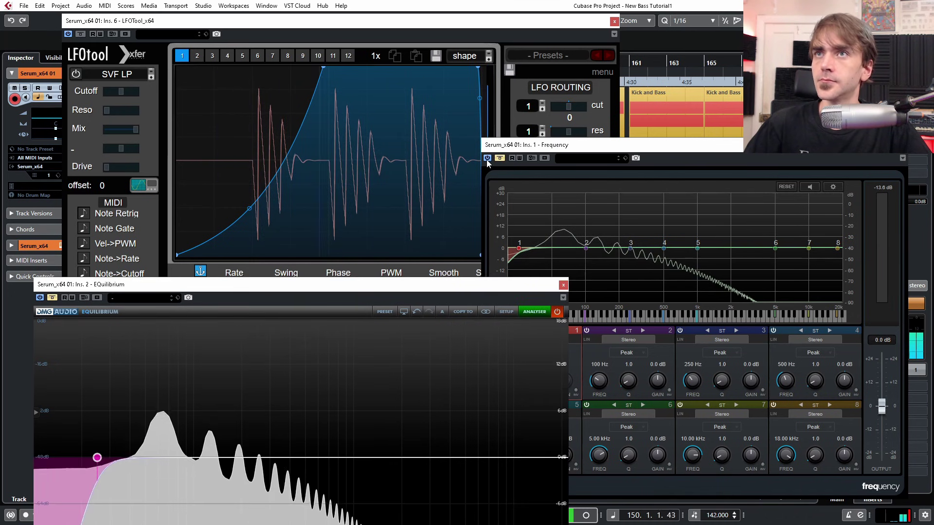
pyautogui.click(499, 158)
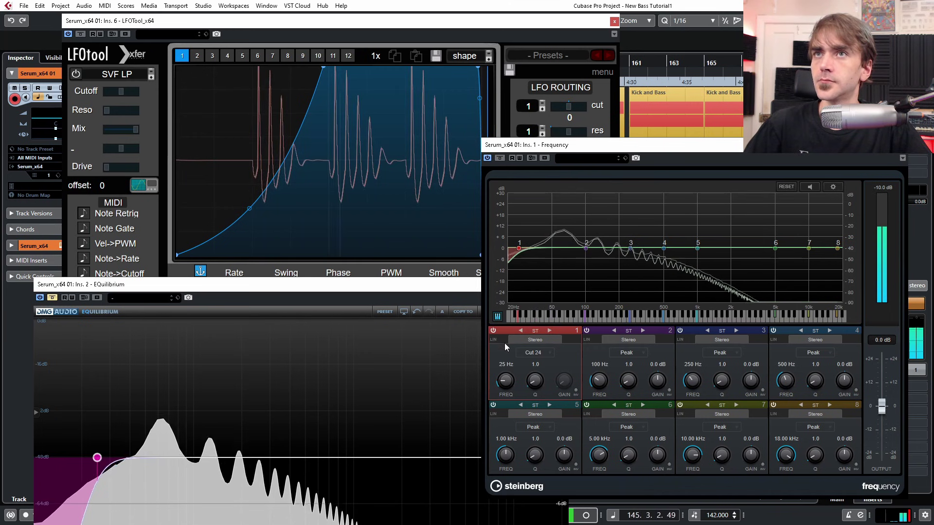
pyautogui.click(499, 158)
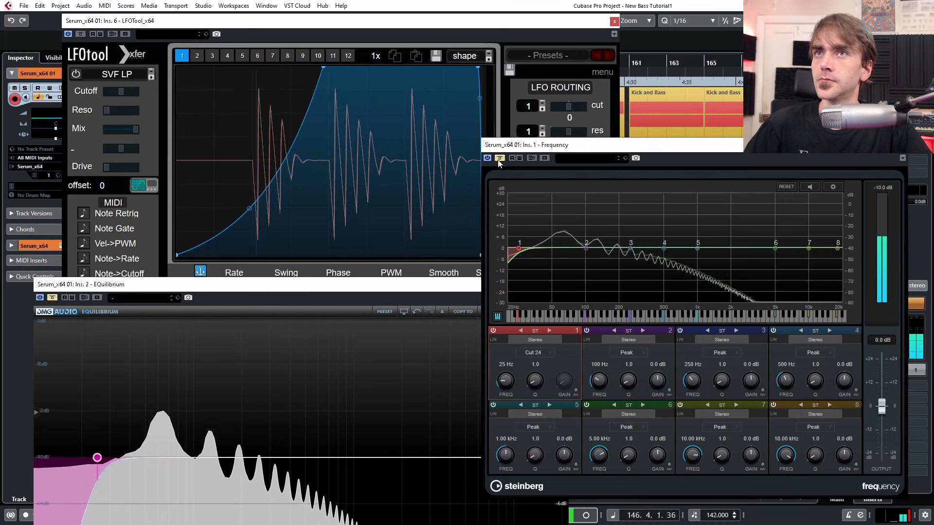
pyautogui.click(499, 158)
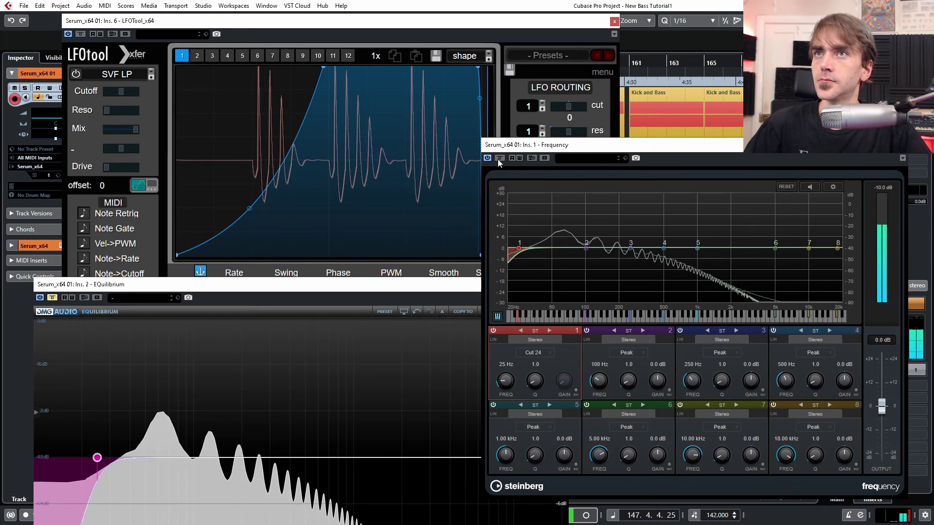
pyautogui.click(499, 158)
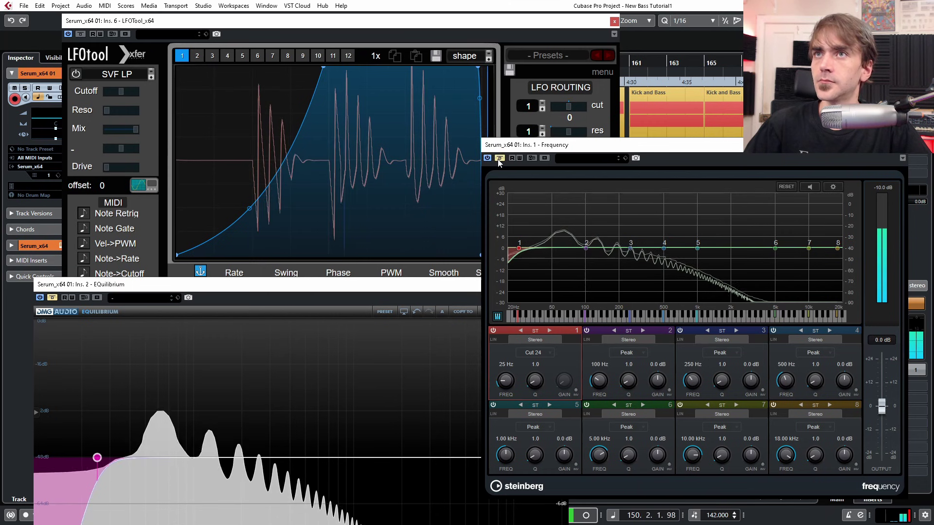
pyautogui.press('space')
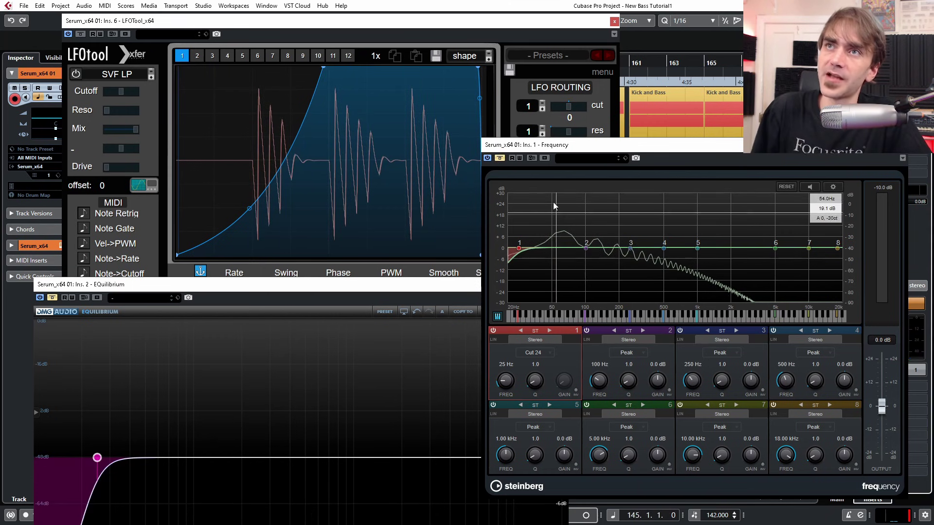
# Move the Frequency window clear of the LFOTool waveform and enable linear phase on band 1
pyautogui.moveTo(609, 146); pyautogui.dragTo(653, 80)
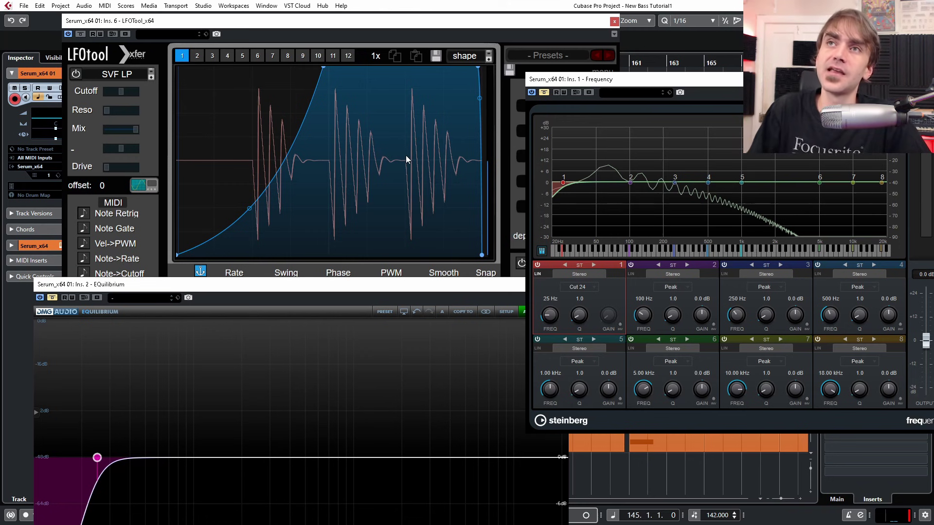
pyautogui.click(537, 274)
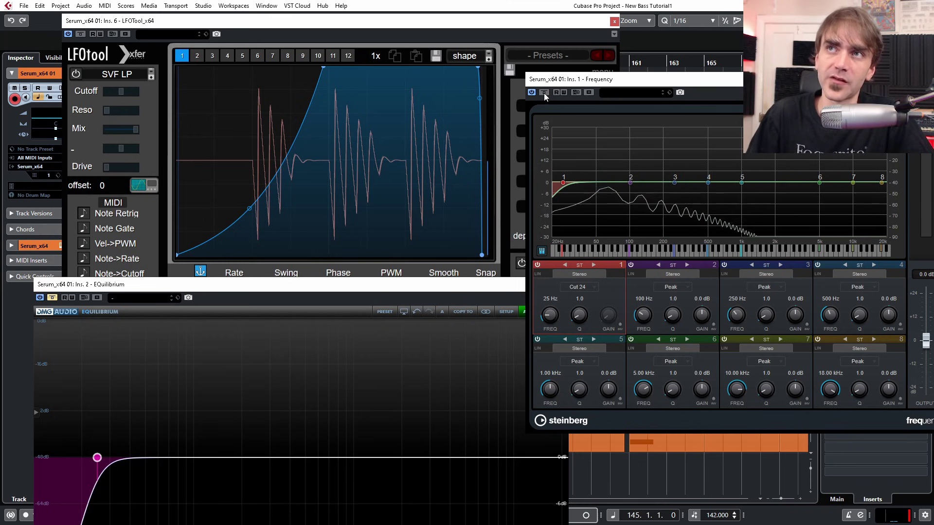
# Bring EQuilibrium into full view and examine the phase and impulse response graphs in its DSP setup
pyautogui.click(360, 281)
pyautogui.moveTo(360, 281); pyautogui.dragTo(348, 56)
pyautogui.click(493, 87)
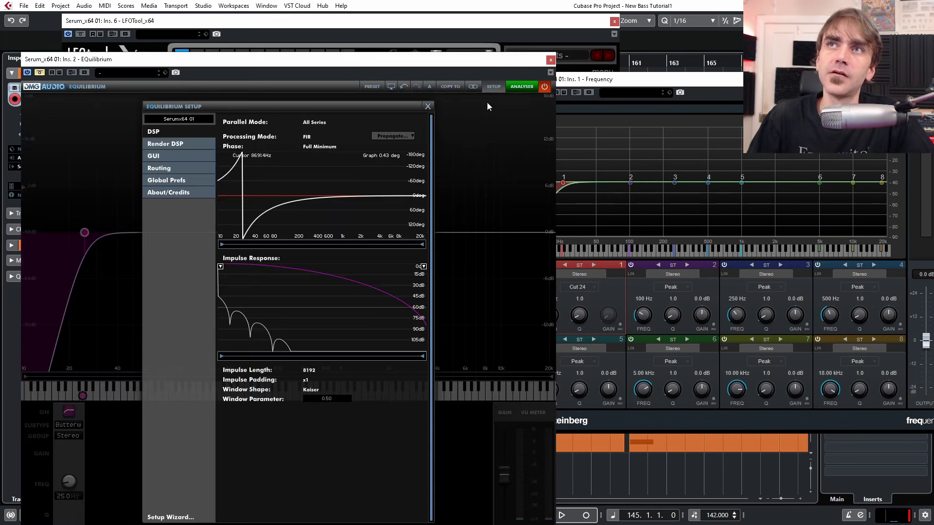
pyautogui.click(428, 106)
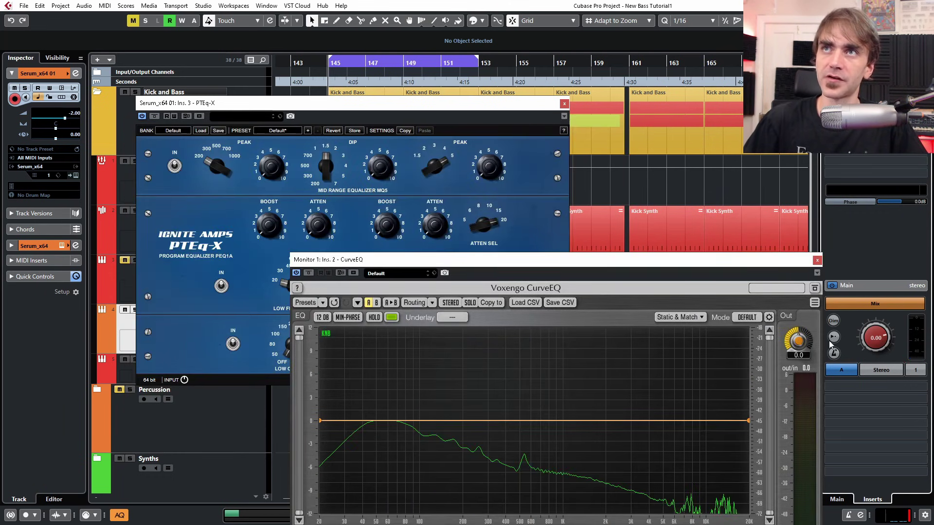
# Close CurveEQ, adjust the PTEq-X low-frequency selector, and move the PTEq-X window up out of the way
pyautogui.click(817, 260)
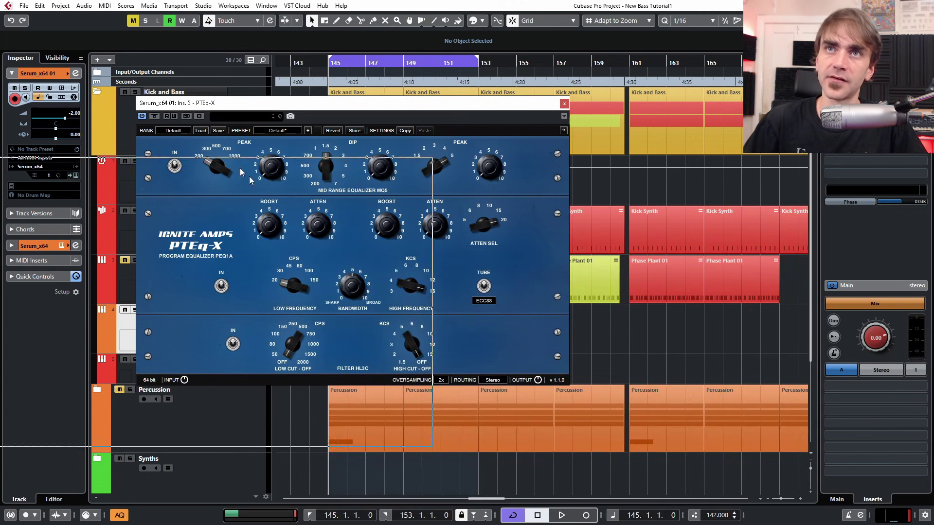
pyautogui.moveTo(383, 104); pyautogui.dragTo(290, 124)
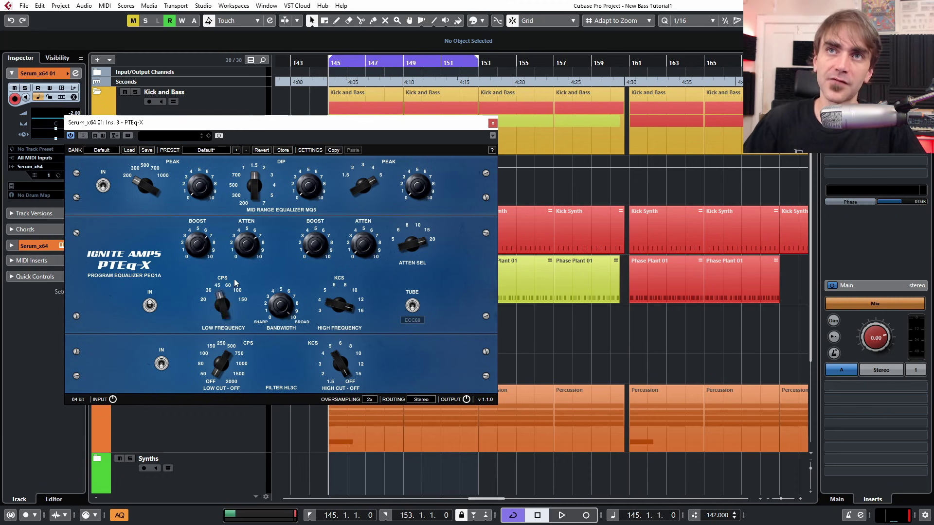
pyautogui.moveTo(231, 308); pyautogui.dragTo(232, 294)
pyautogui.moveTo(238, 125); pyautogui.dragTo(228, 38)
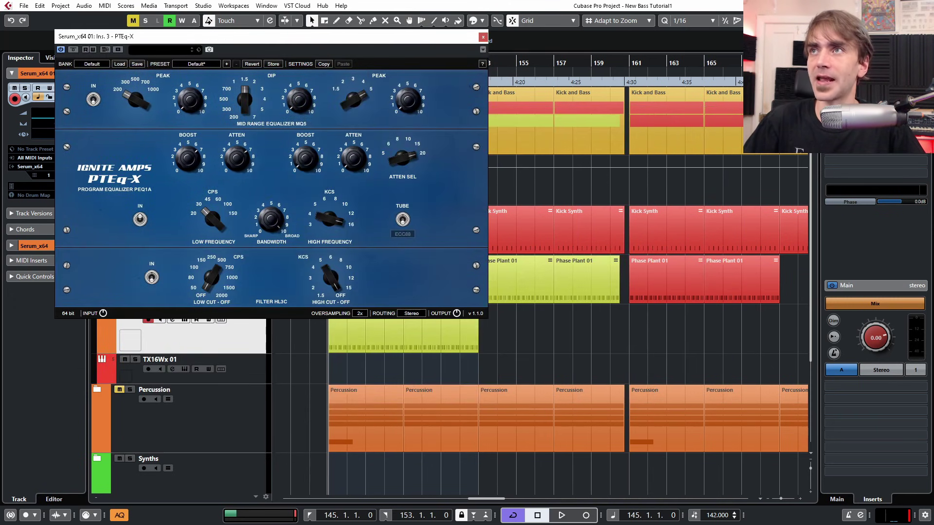
# Start playback, arrange the CurveEQ window so its spectrum shows below PTEq-X, and bring PTEq-X to the front
pyautogui.press('space')
pyautogui.moveTo(555, 261); pyautogui.dragTo(505, 166)
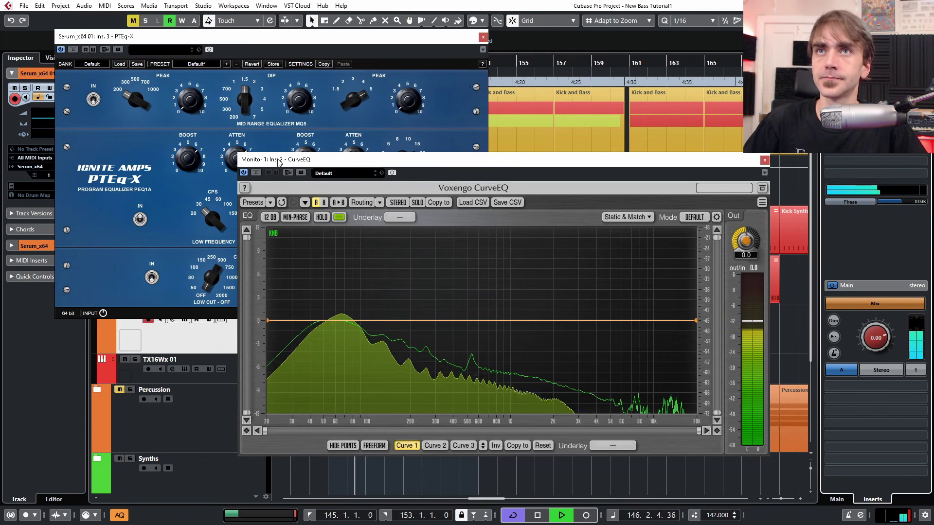
pyautogui.moveTo(279, 162); pyautogui.dragTo(318, 200)
pyautogui.click(199, 229)
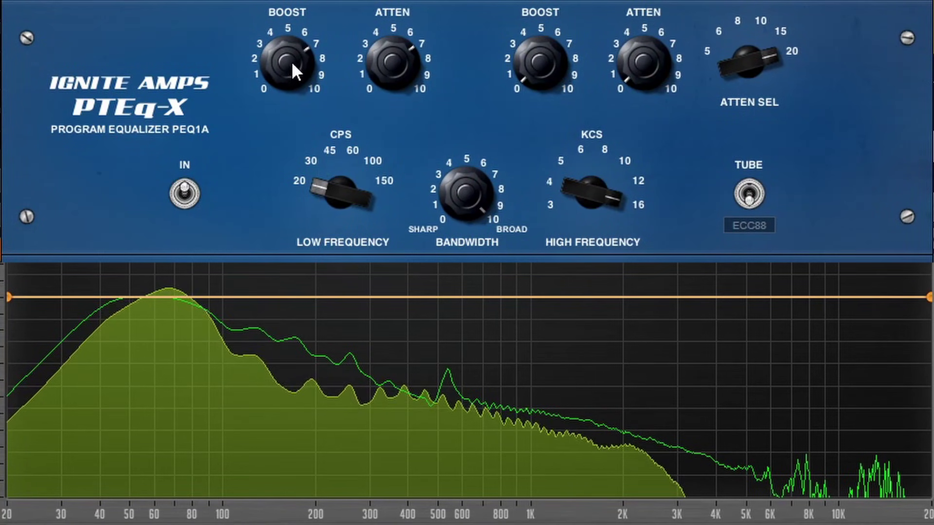
# Raise the PTEq-X low-frequency boost to about 7.5, try a lower attenuation, and set the attenuation to about 7.5
pyautogui.moveTo(291, 61); pyautogui.dragTo(298, 57)
pyautogui.moveTo(402, 71); pyautogui.dragTo(383, 101)
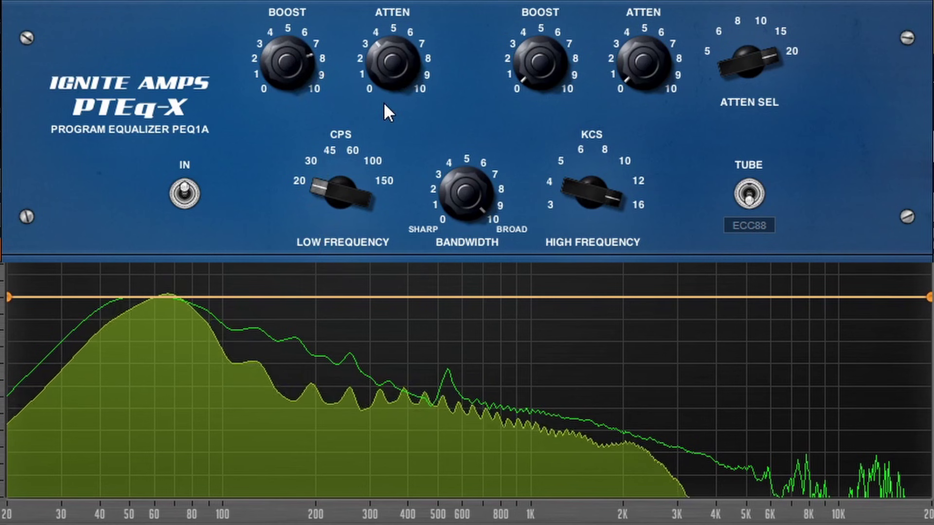
pyautogui.moveTo(396, 60); pyautogui.dragTo(404, 29)
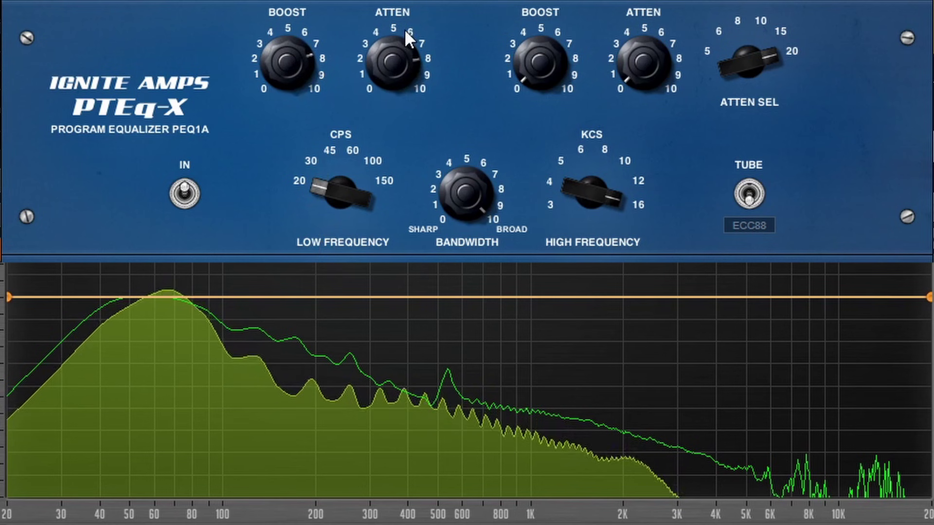
# Set the PTEq-X low frequency to 45 CPS, reduce the boost to about 7, and readjust the low-frequency attenuation
pyautogui.moveTo(334, 188); pyautogui.dragTo(358, 133)
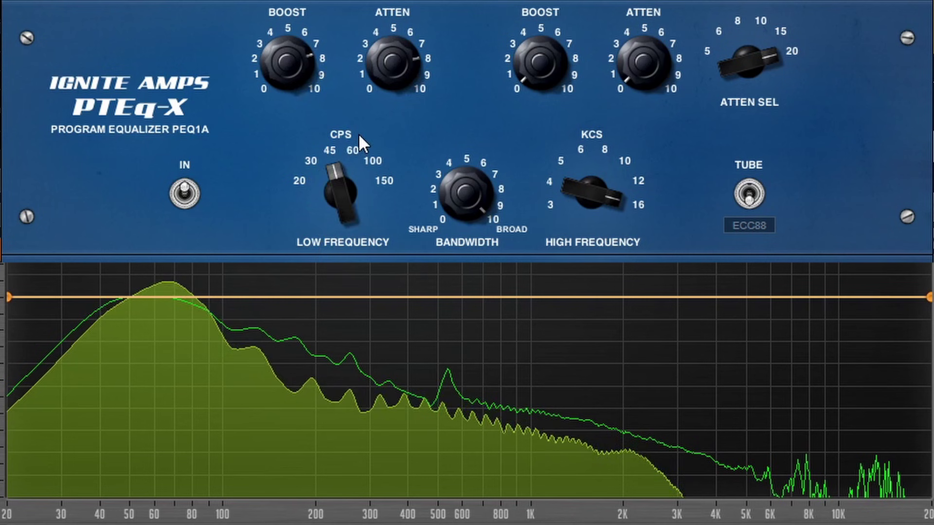
pyautogui.moveTo(297, 58); pyautogui.dragTo(295, 68)
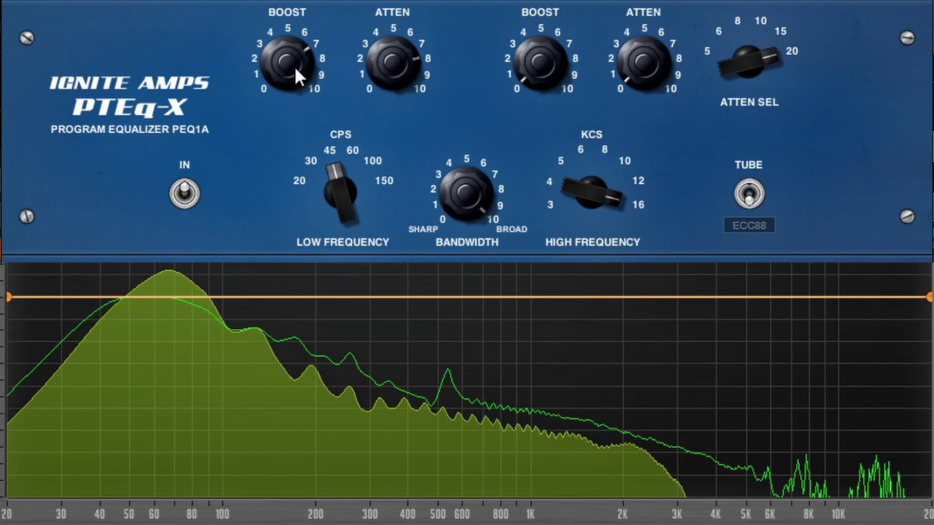
pyautogui.moveTo(370, 67); pyautogui.dragTo(364, 84)
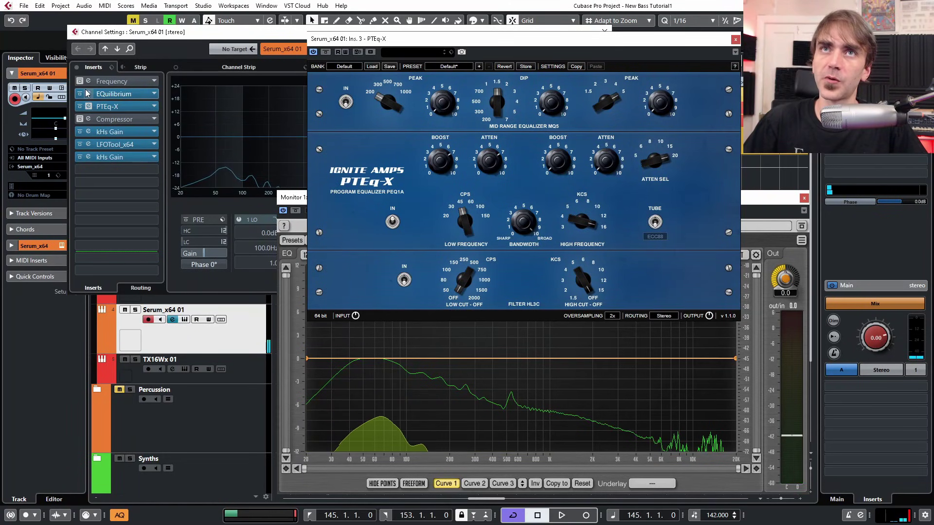
# Enable EQuilibrium, raise its low cut to about 30 Hz and park its window, then readjust the PTEq-X low-frequency selector
pyautogui.click(88, 94)
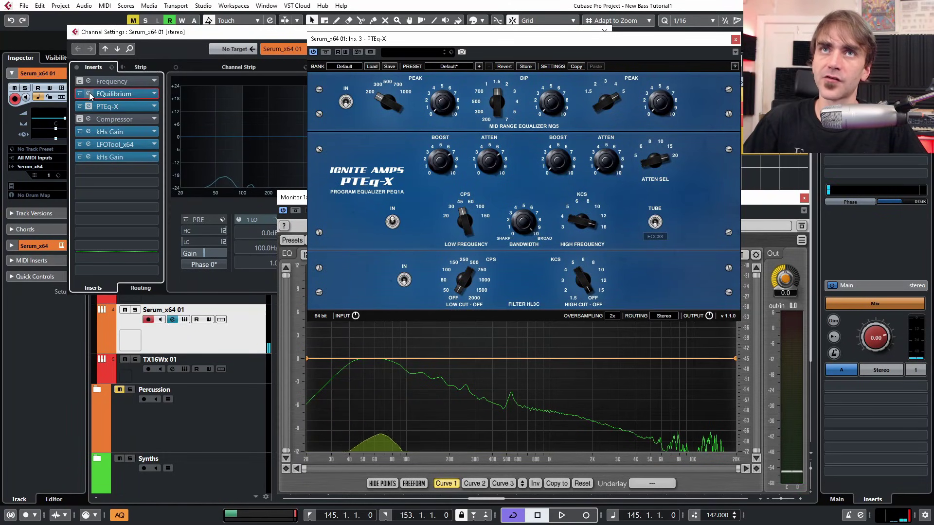
pyautogui.moveTo(175, 342); pyautogui.dragTo(208, 11)
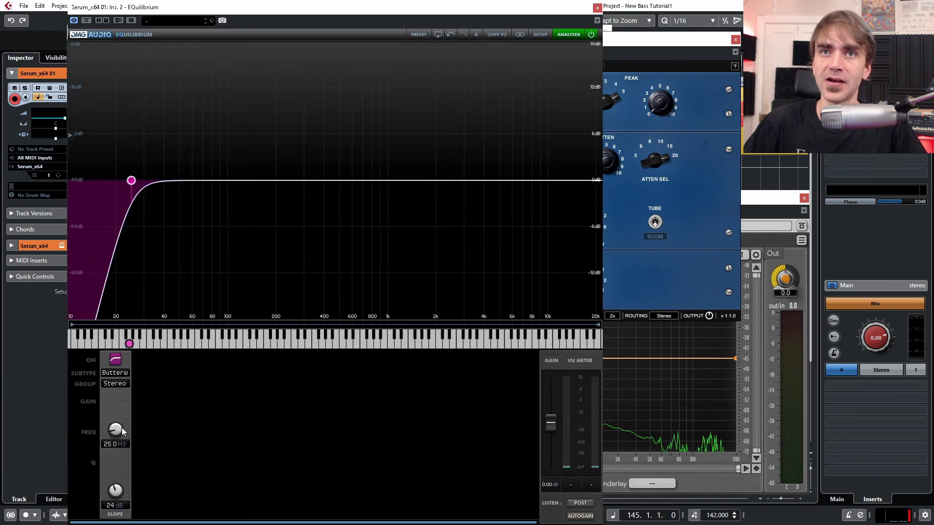
pyautogui.scroll(3, 119, 430)
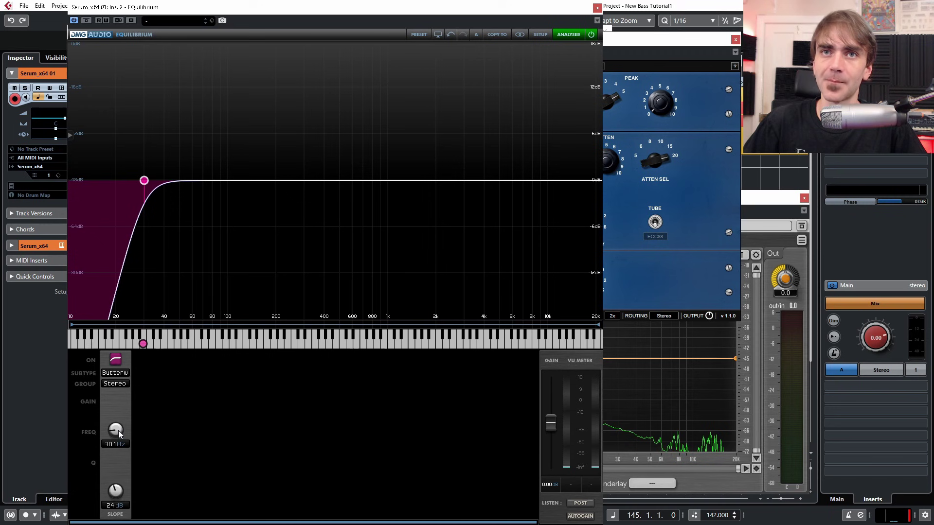
pyautogui.moveTo(319, 12); pyautogui.dragTo(313, 480)
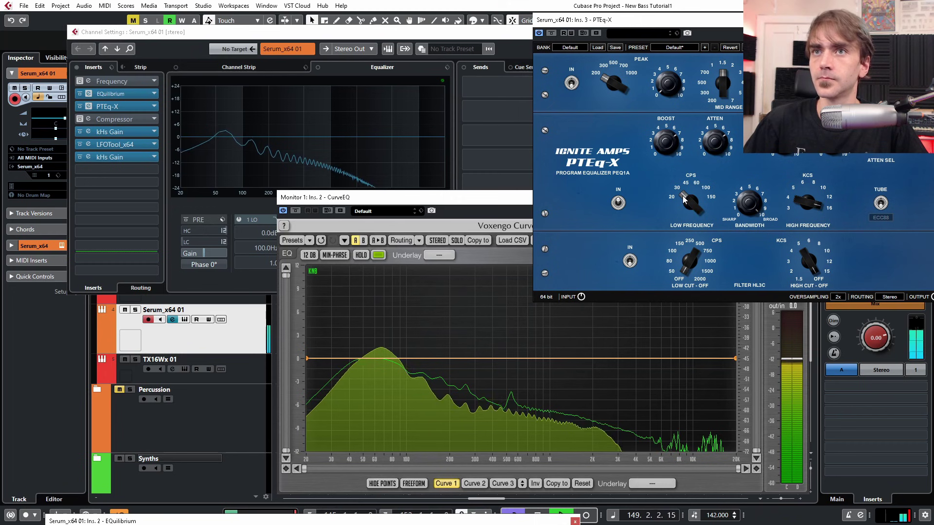
pyautogui.moveTo(685, 194); pyautogui.dragTo(690, 188)
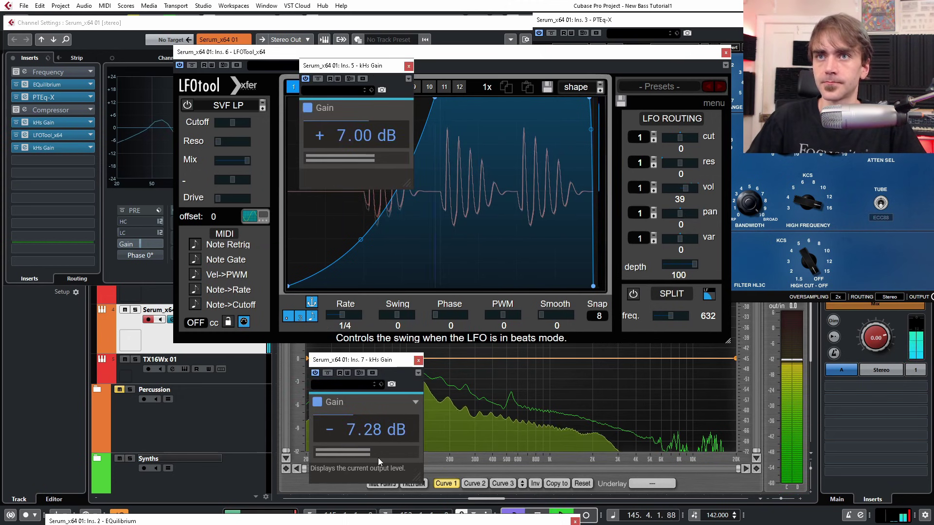
# Close both kHs Gain windows and set the volume modulation amount in the Serum track's LFOTool to 100
pyautogui.click(409, 66)
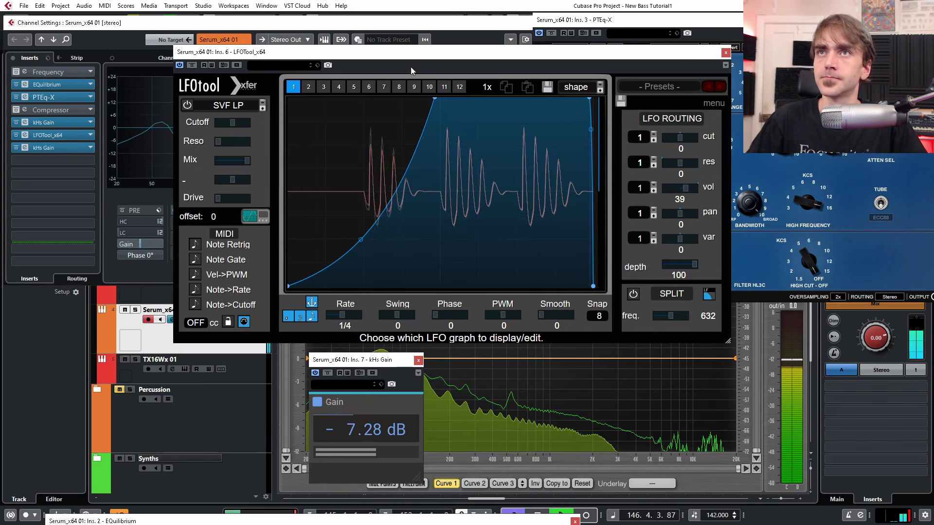
pyautogui.click(418, 361)
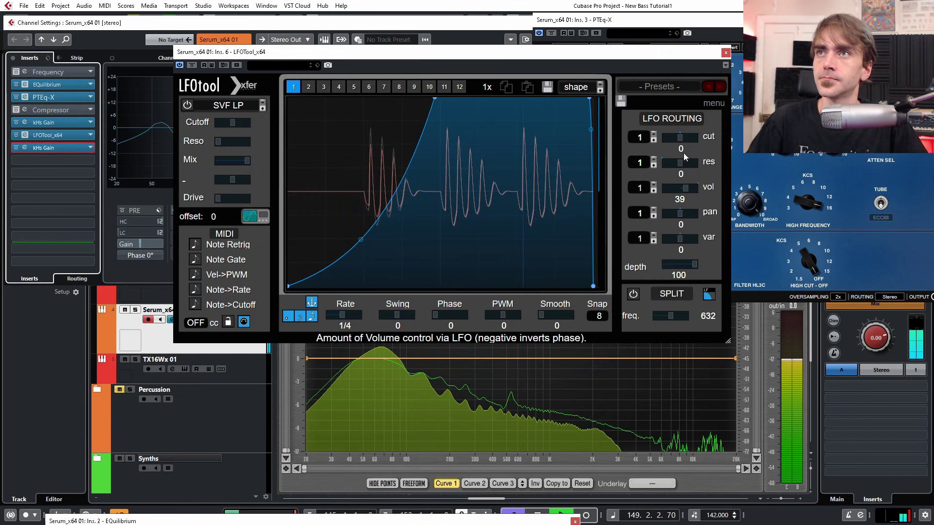
pyautogui.moveTo(686, 187); pyautogui.dragTo(696, 188)
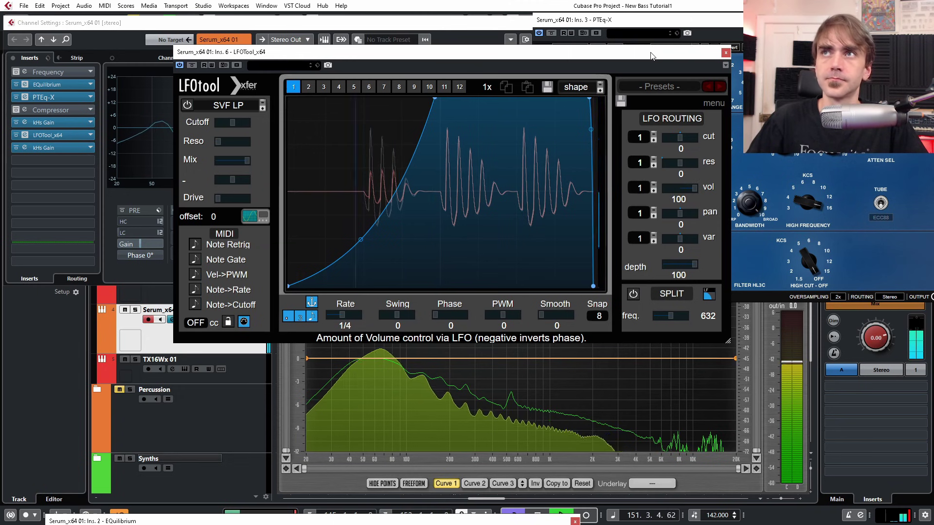
# Move the Serum track's LFOTool window clear of the channel settings, close the channel settings, and stop playback
pyautogui.moveTo(652, 56); pyautogui.dragTo(833, 205)
pyautogui.click(401, 28)
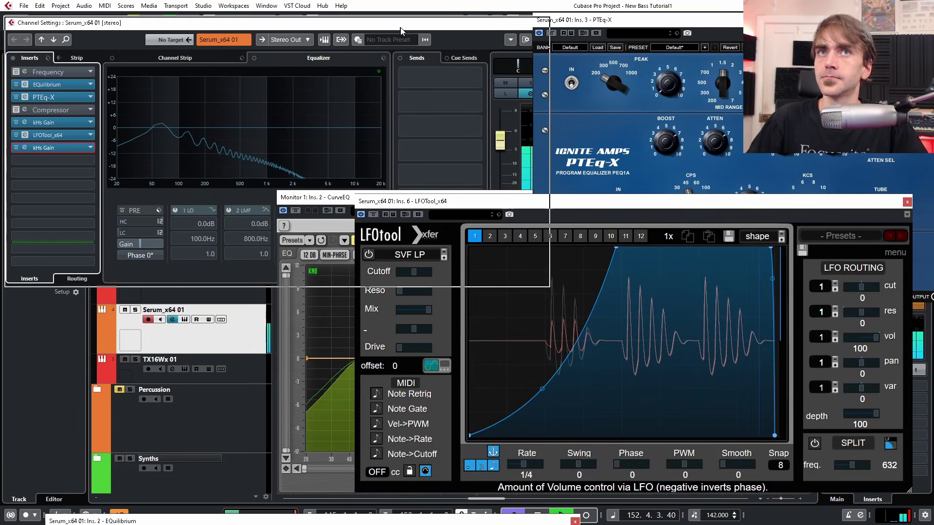
pyautogui.moveTo(401, 30); pyautogui.dragTo(214, 81)
pyautogui.click(354, 75)
pyautogui.press('space')
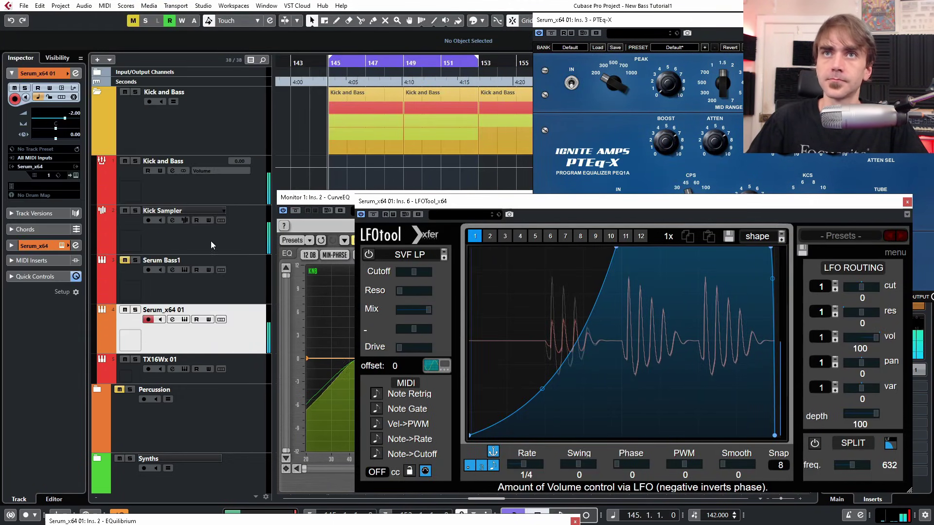
# Open LFOTool from the Kick and Bass group's inserts, place it above the Serum LFOTool, and close the group's channel settings
pyautogui.click(172, 171)
pyautogui.click(107, 110)
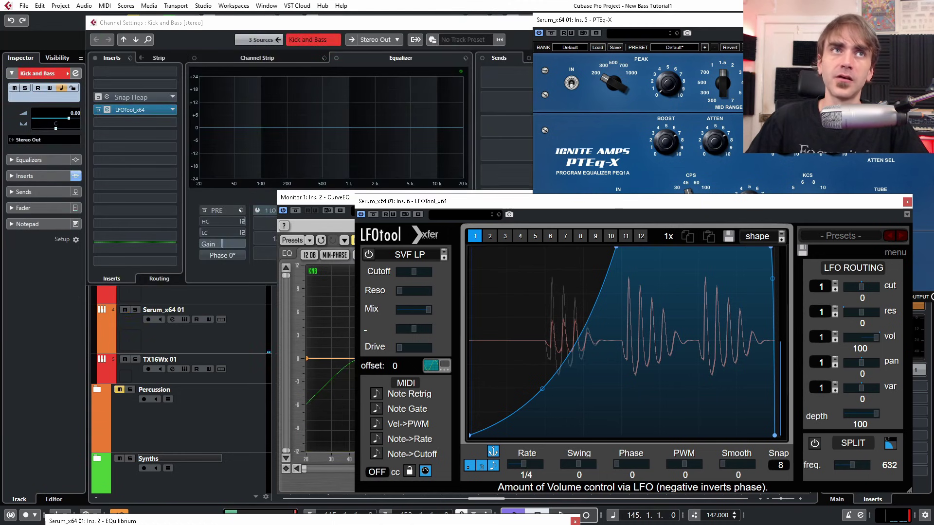
pyautogui.moveTo(258, 45); pyautogui.dragTo(209, 37)
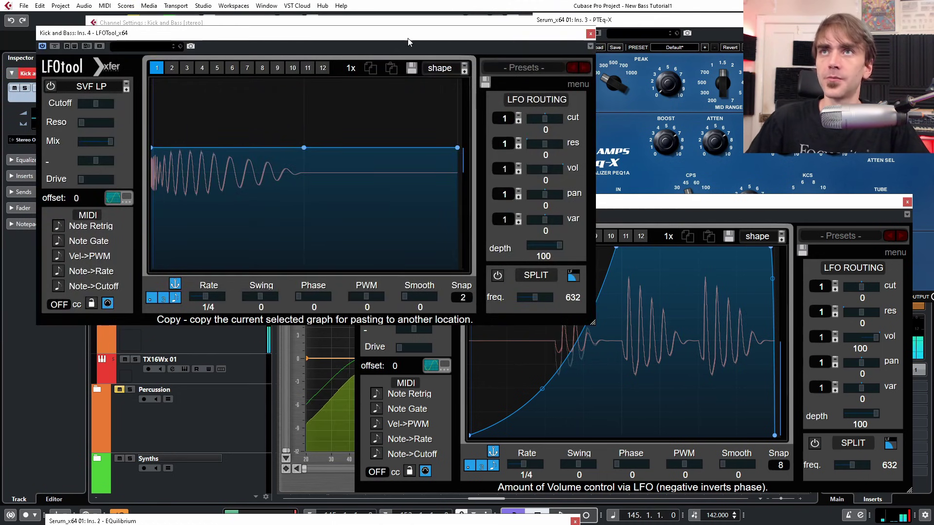
pyautogui.moveTo(414, 35); pyautogui.dragTo(586, 74)
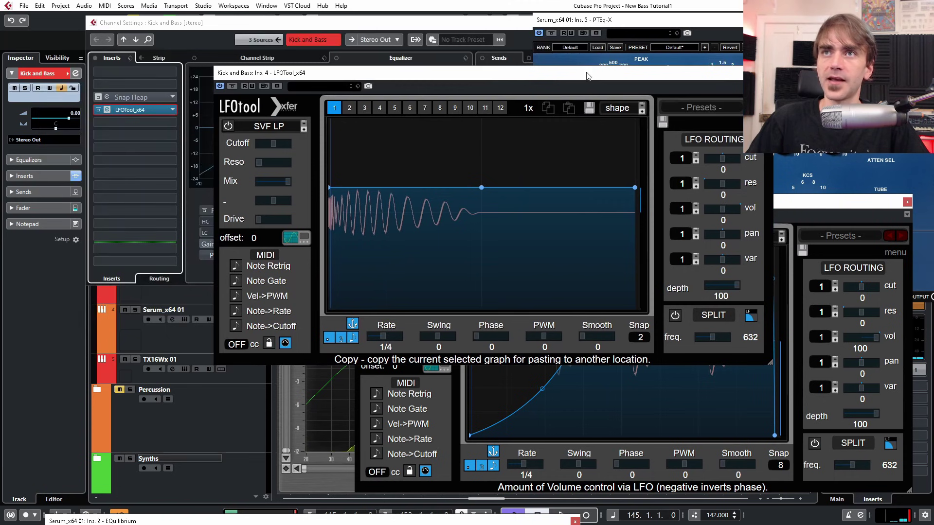
pyautogui.moveTo(339, 22); pyautogui.dragTo(0, 93)
pyautogui.moveTo(160, 97); pyautogui.dragTo(115, 95)
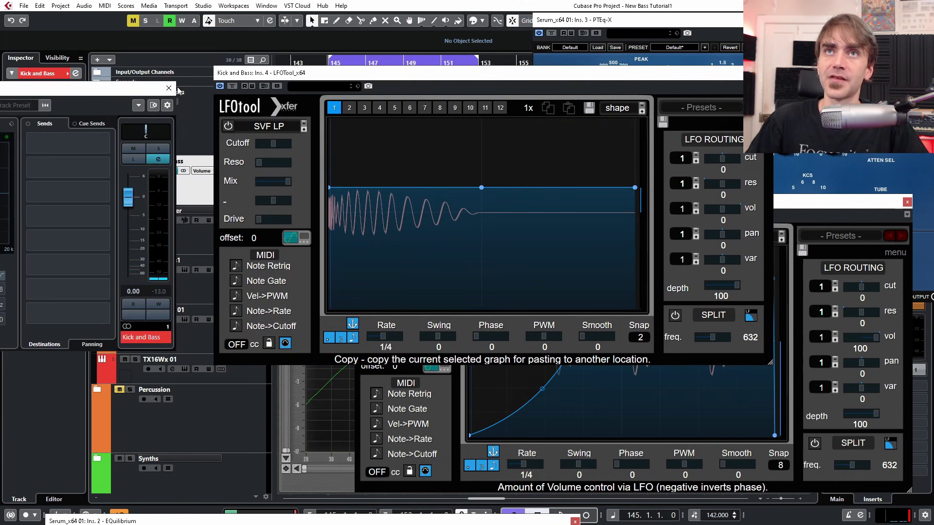
pyautogui.click(171, 88)
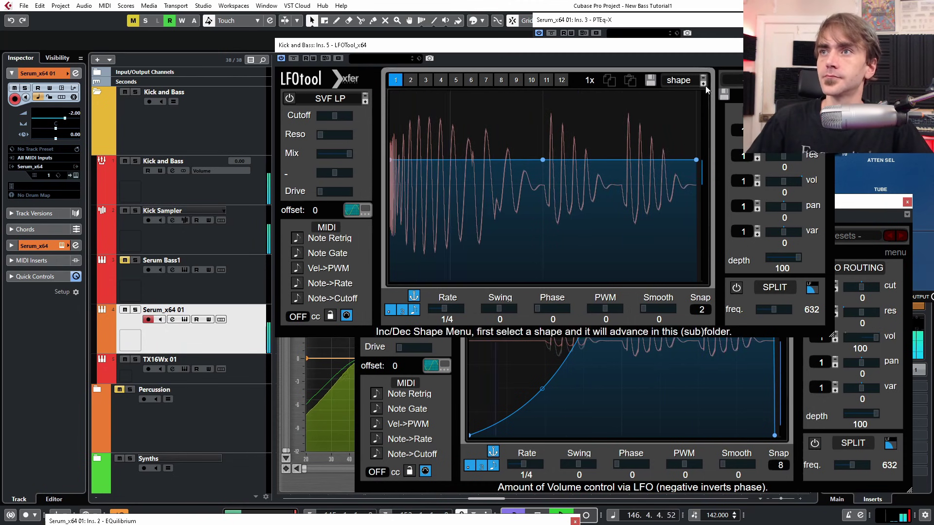
# Set the Serum LFOTool's volume modulation to 0 and reposition the Kick and Bass LFOTool window above the kick sampler's envelope
pyautogui.moveTo(874, 338); pyautogui.dragTo(861, 352)
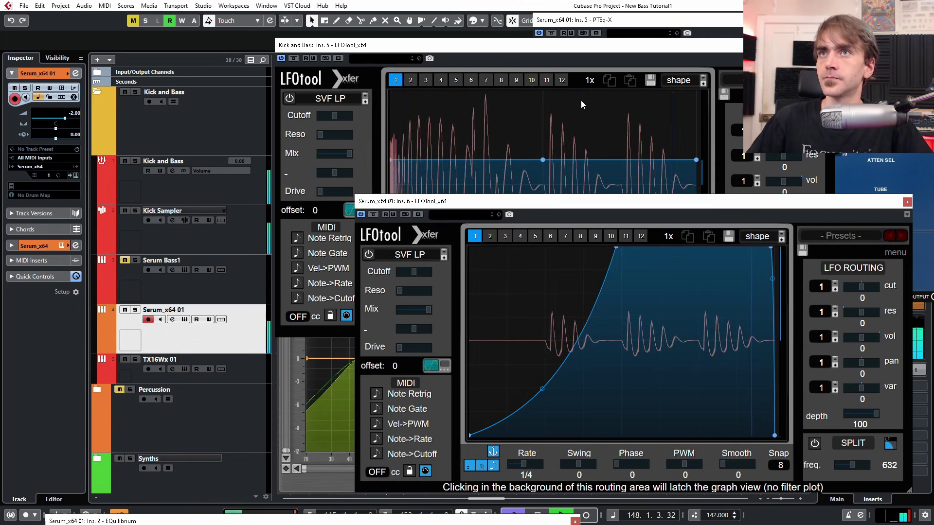
pyautogui.click(570, 49)
pyautogui.moveTo(570, 48); pyautogui.dragTo(382, 70)
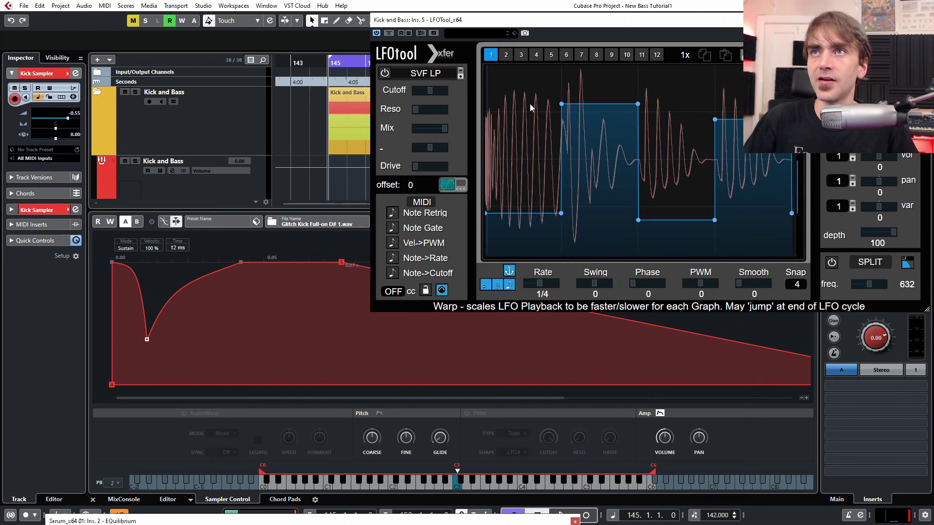
pyautogui.moveTo(564, 20); pyautogui.dragTo(471, 3)
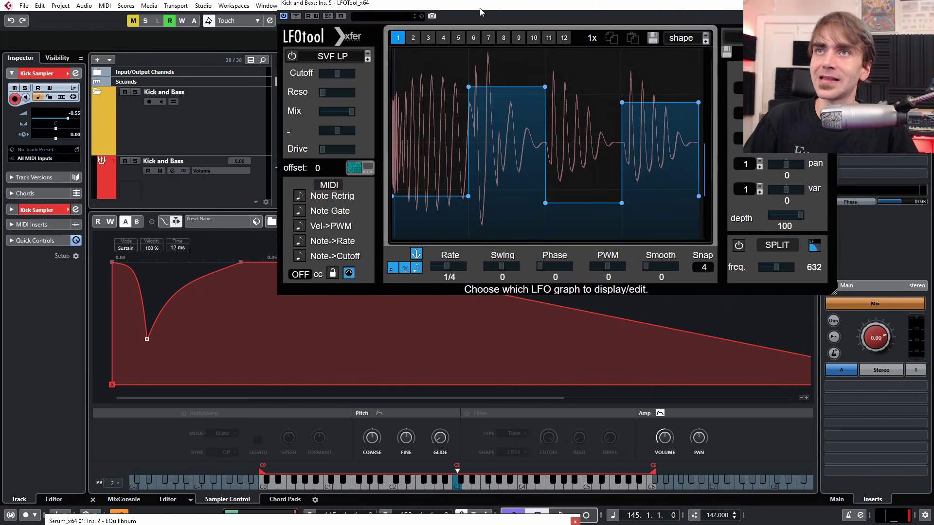
# Shorten the kick sampler's amp envelope to end at about 0.06 s and play the loop to check it
pyautogui.scroll(-4, 615, 373)
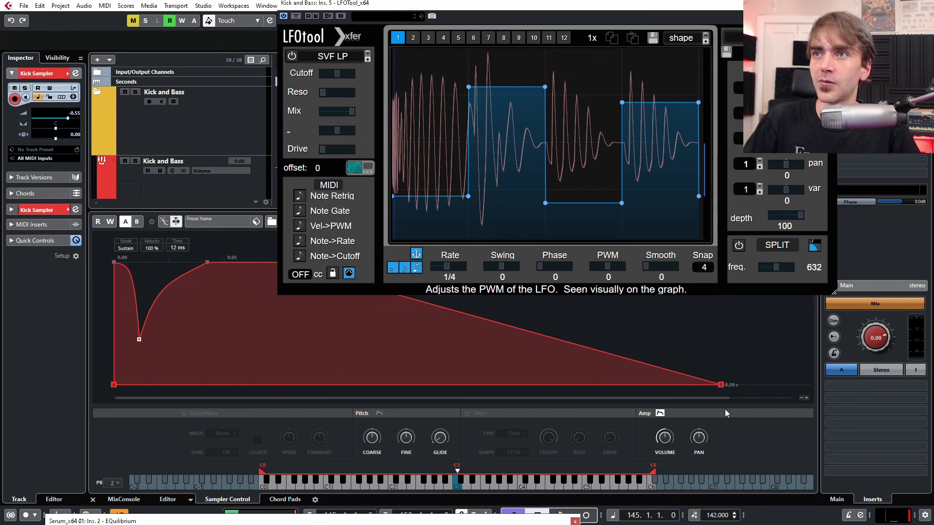
pyautogui.moveTo(719, 385); pyautogui.dragTo(424, 425)
pyautogui.press('space')
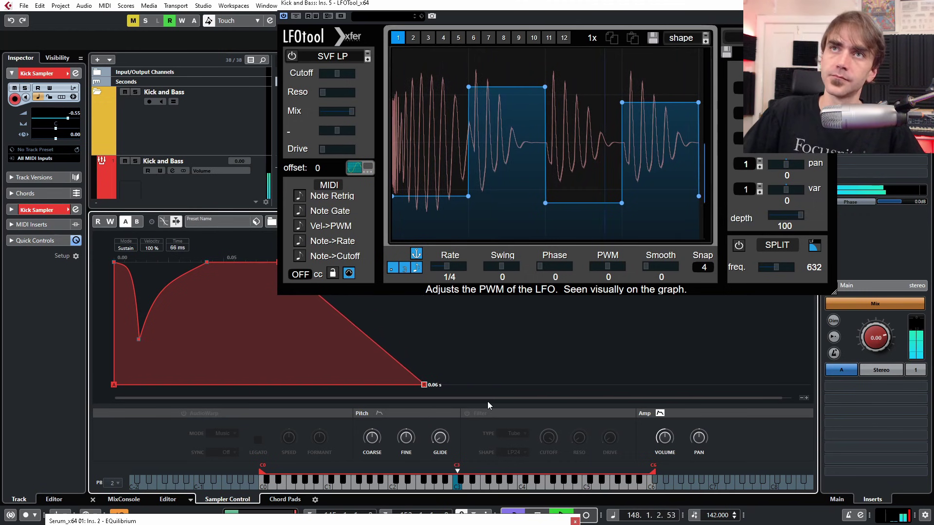
pyautogui.press('space')
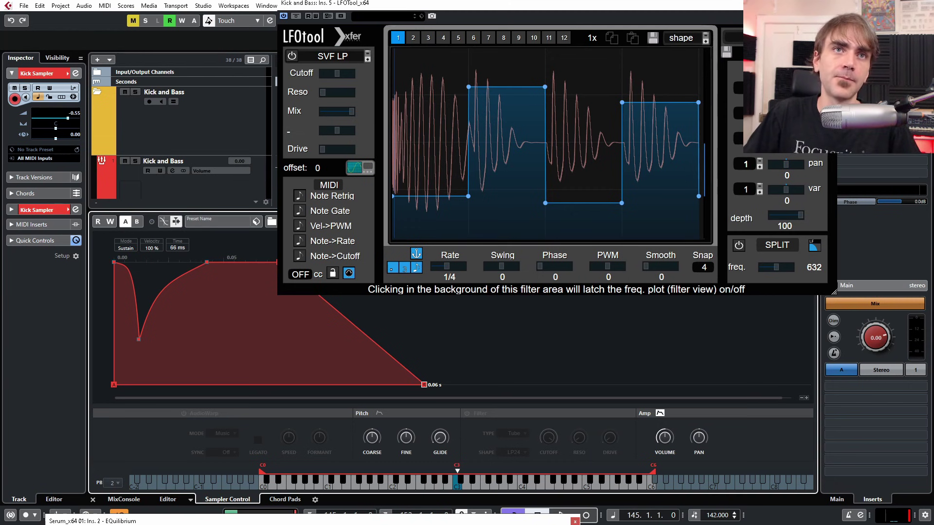
# Place the Serum LFOTool window below the Kick and Bass LFOTool and adjust its volume modulation amount
pyautogui.moveTo(0, 188); pyautogui.dragTo(489, 134)
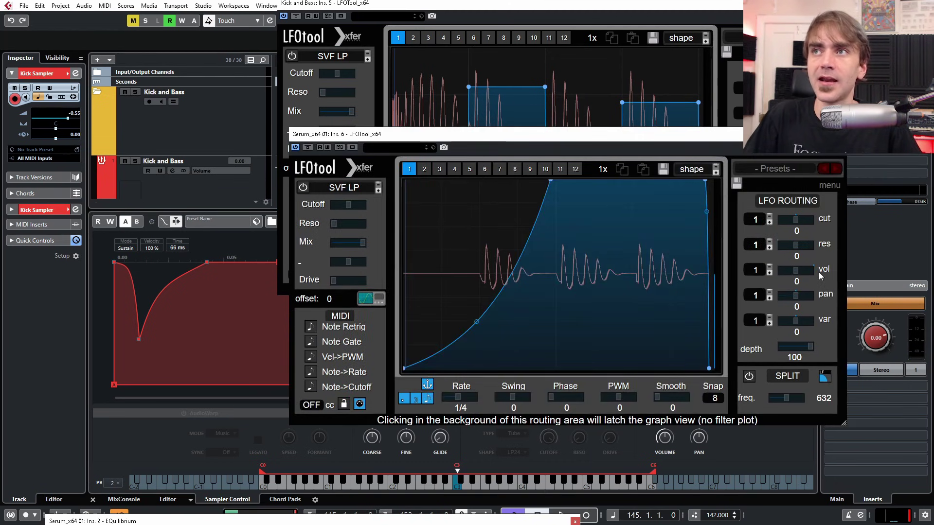
pyautogui.moveTo(734, 138); pyautogui.dragTo(744, 253)
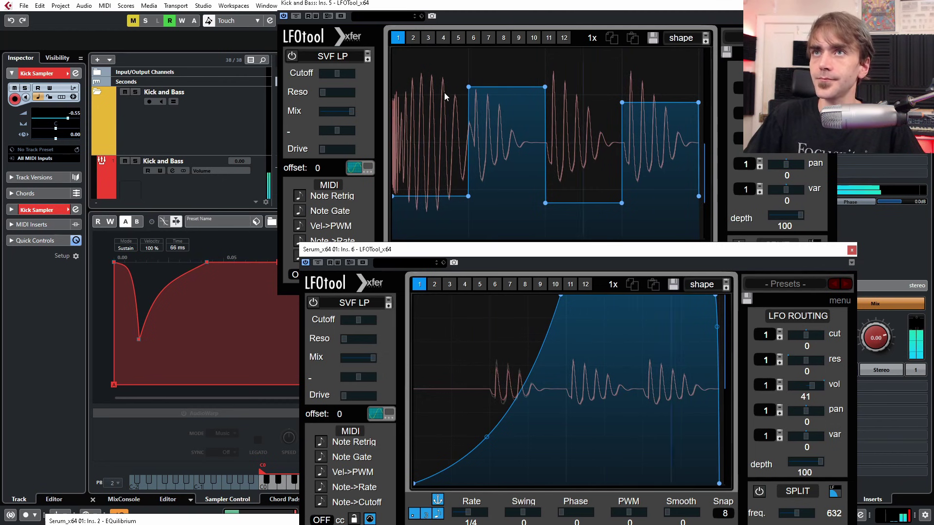
pyautogui.doubleClick(809, 395)
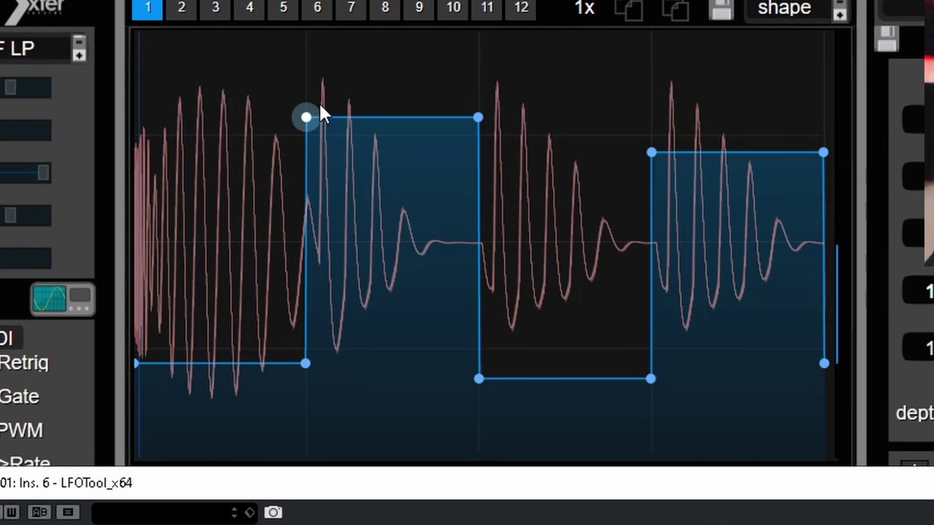
# Adjust the Kick and Bass LFO graph's step levels, placing the third and fourth at the bass peaks and the second lower
pyautogui.moveTo(319, 105); pyautogui.dragTo(334, 69)
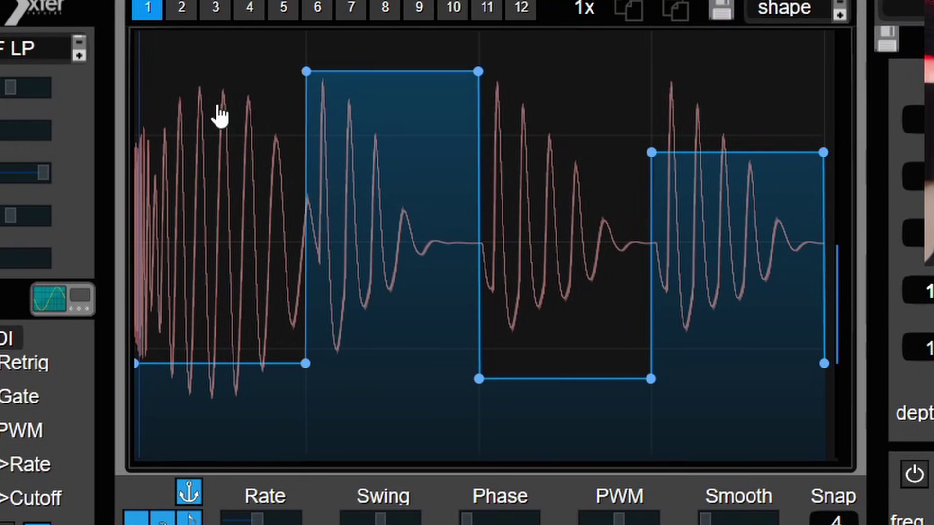
pyautogui.moveTo(535, 83); pyautogui.dragTo(566, 87)
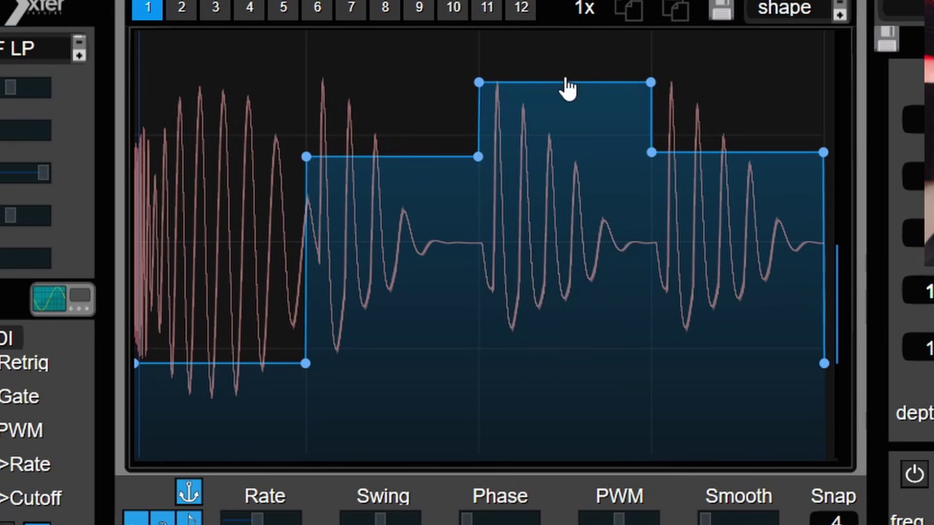
pyautogui.moveTo(705, 154); pyautogui.dragTo(719, 87)
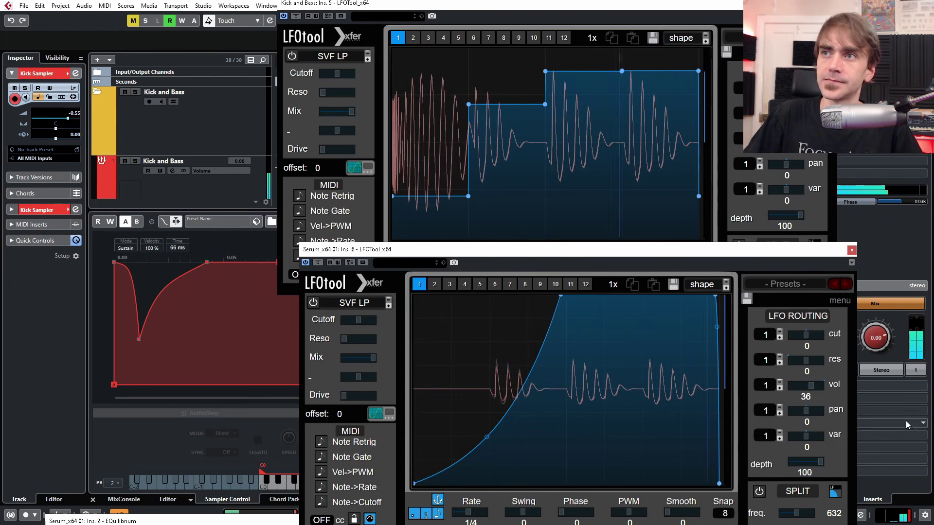
# Fine-tune the Serum LFOTool's volume modulation amount to 43 and close both LFOTool windows
pyautogui.moveTo(808, 404); pyautogui.dragTo(822, 396)
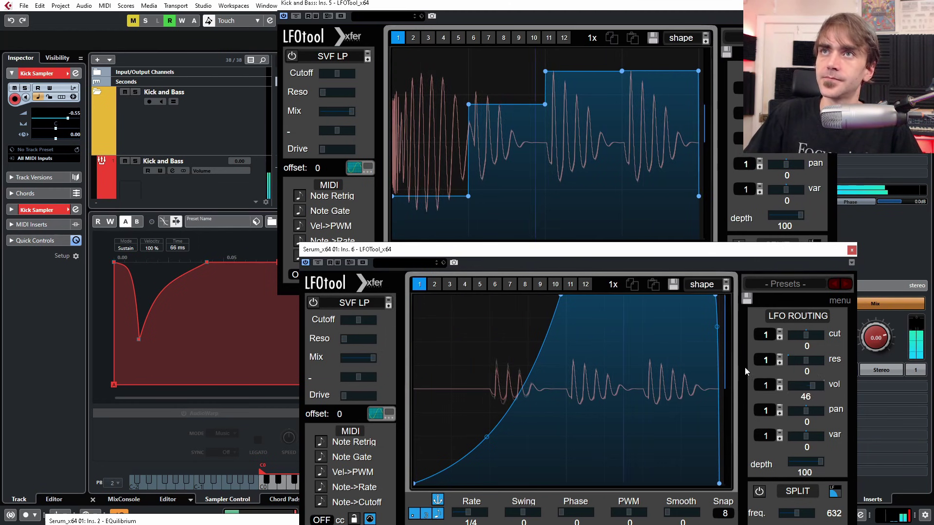
pyautogui.scroll(-3, 806, 401)
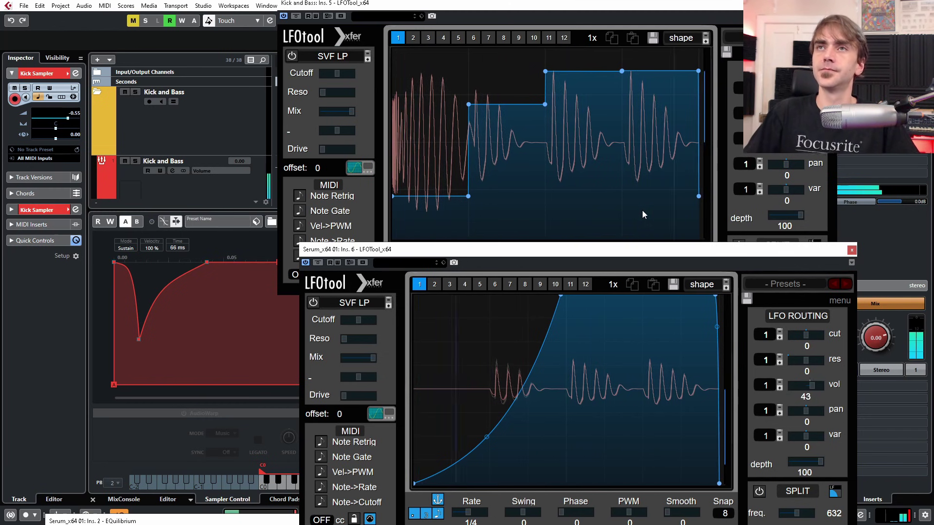
pyautogui.click(852, 250)
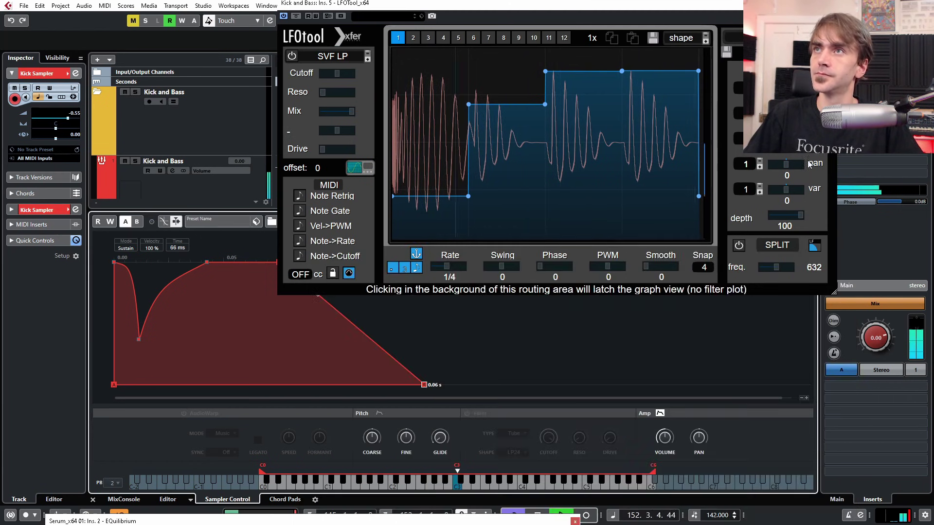
pyautogui.click(828, 3)
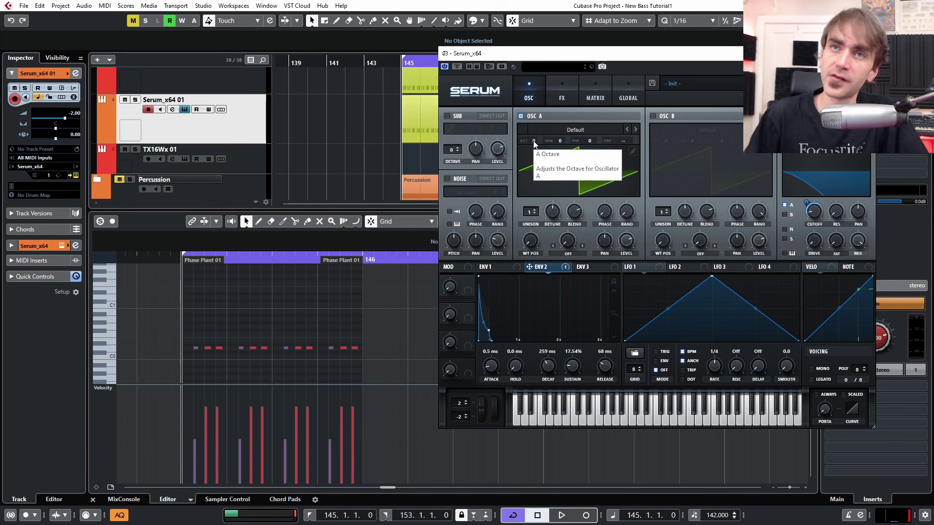
# Select all the bass notes in the editor to check their velocities, clear the selection, and play the loop
pyautogui.moveTo(378, 335); pyautogui.dragTo(179, 367)
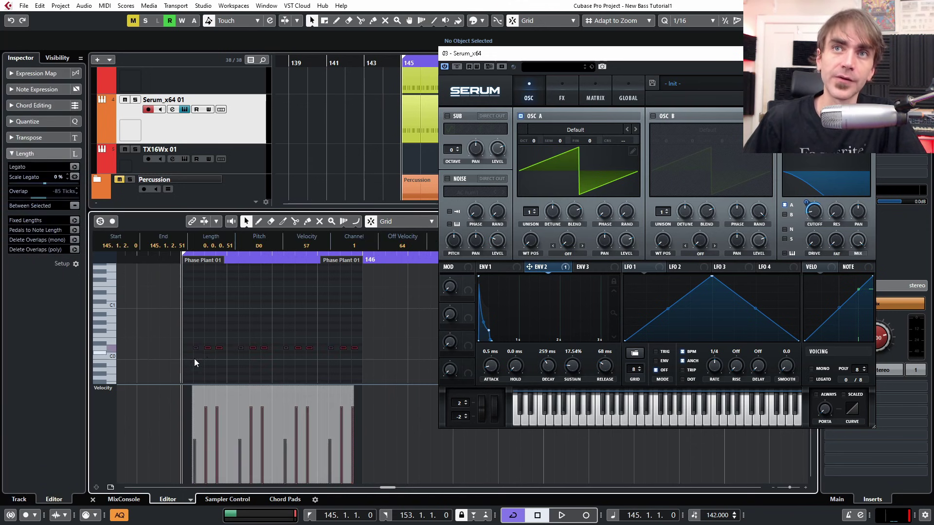
pyautogui.scroll(3, 218, 322)
pyautogui.scroll(-4, 208, 329)
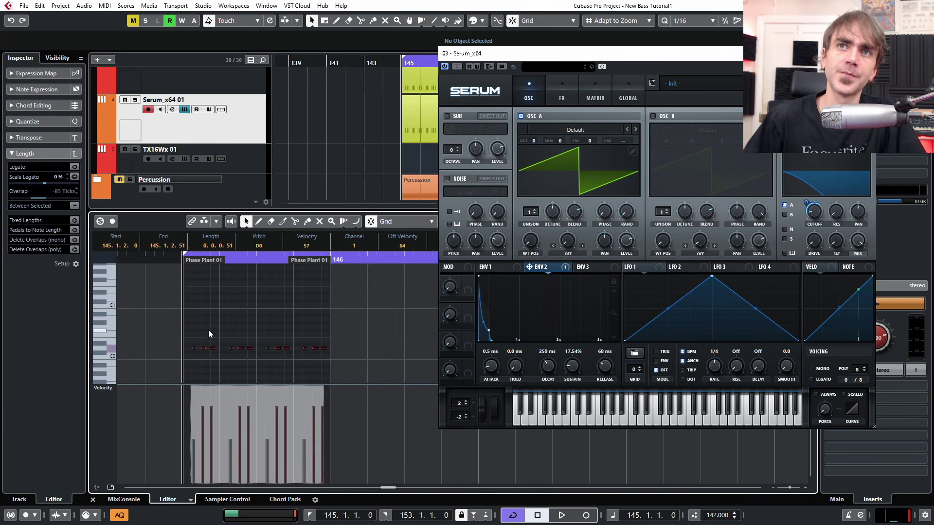
pyautogui.click(227, 328)
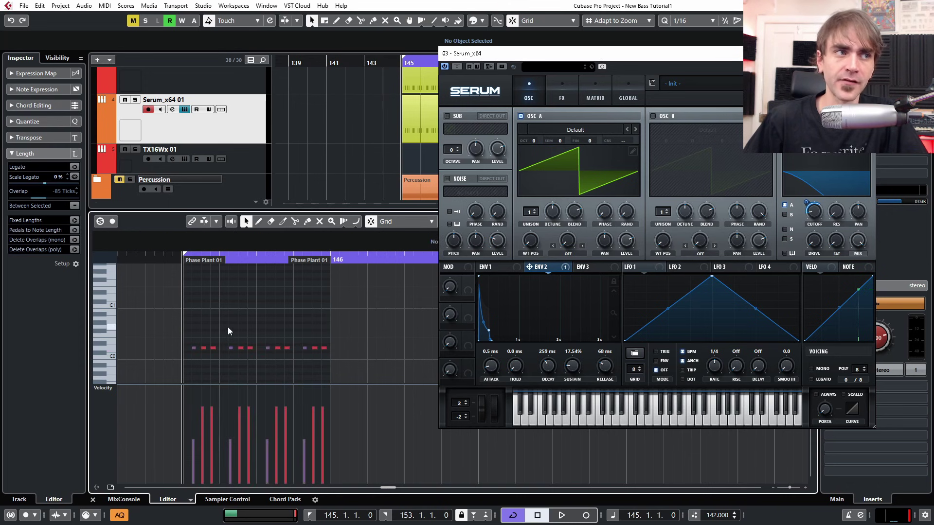
pyautogui.press('space')
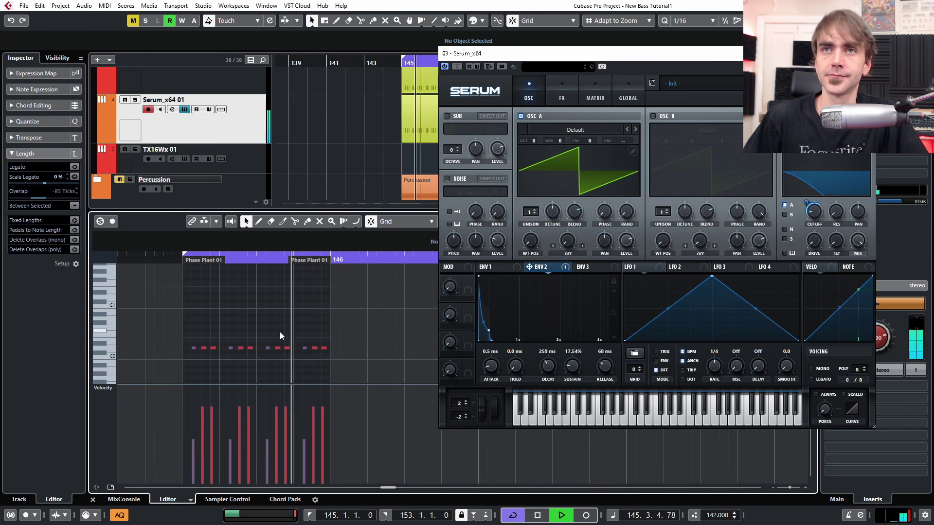
# Select all the bass notes in the editor, transpose them up to D1, and audition the loop
pyautogui.press('space')
pyautogui.moveTo(327, 327); pyautogui.dragTo(187, 368)
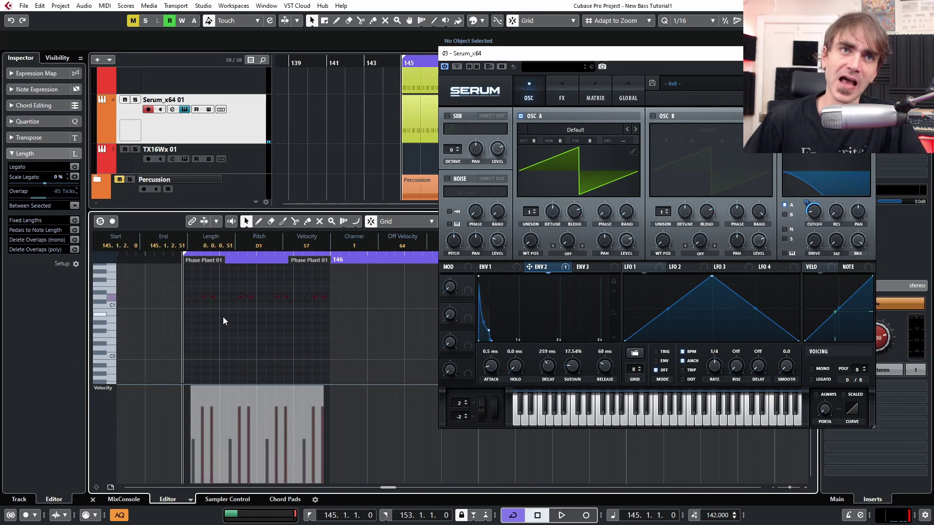
pyautogui.press('space')
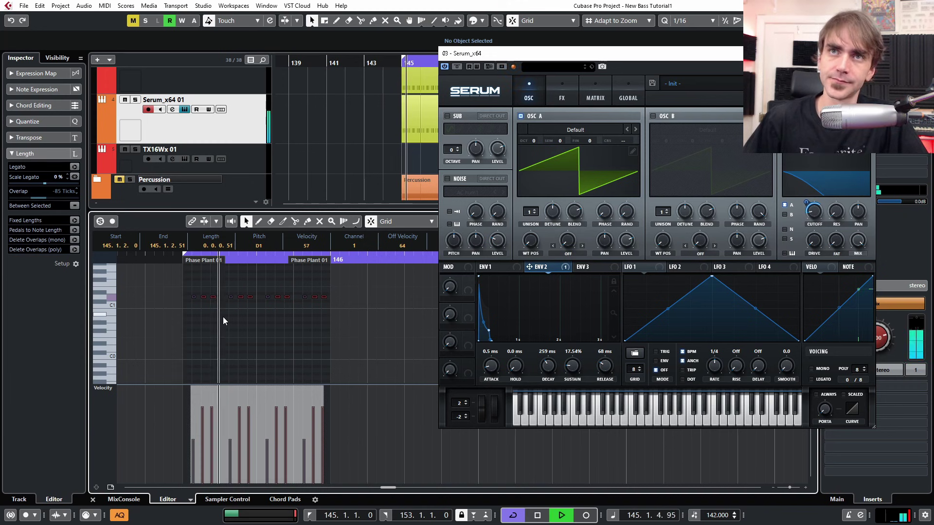
pyautogui.press('space')
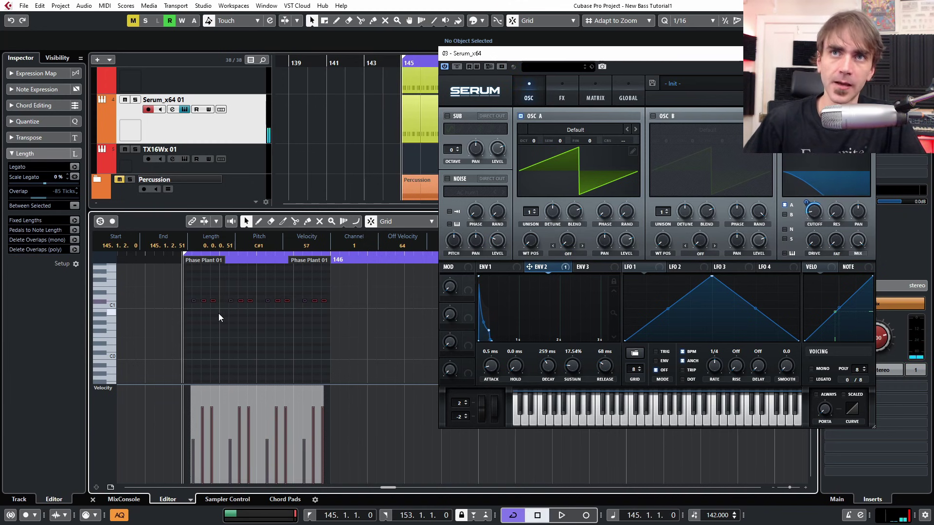
# Transpose the selected bass notes down to A0 and audition the loop
pyautogui.press('Down')
pyautogui.press('Down')
pyautogui.press('Down')
pyautogui.press('Down')
pyautogui.press('Down')
pyautogui.press('Down')
pyautogui.press('Up')
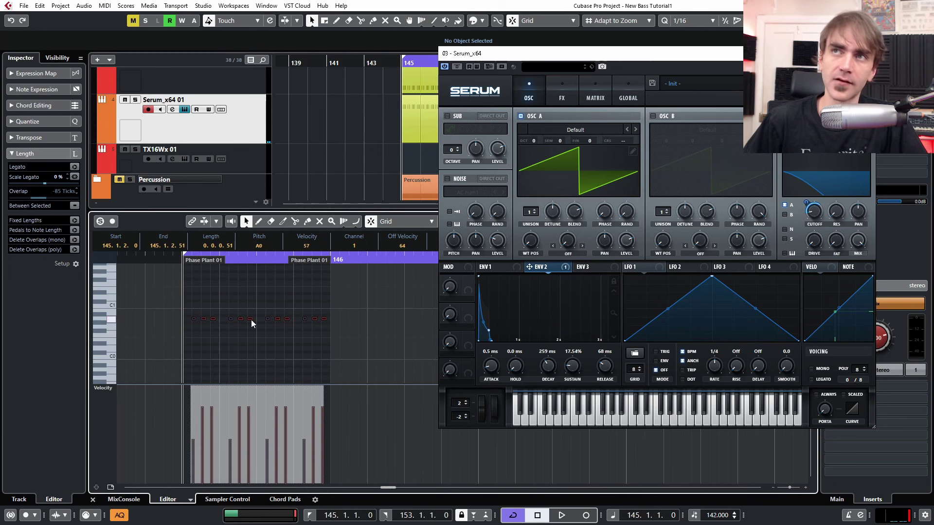
pyautogui.press('space')
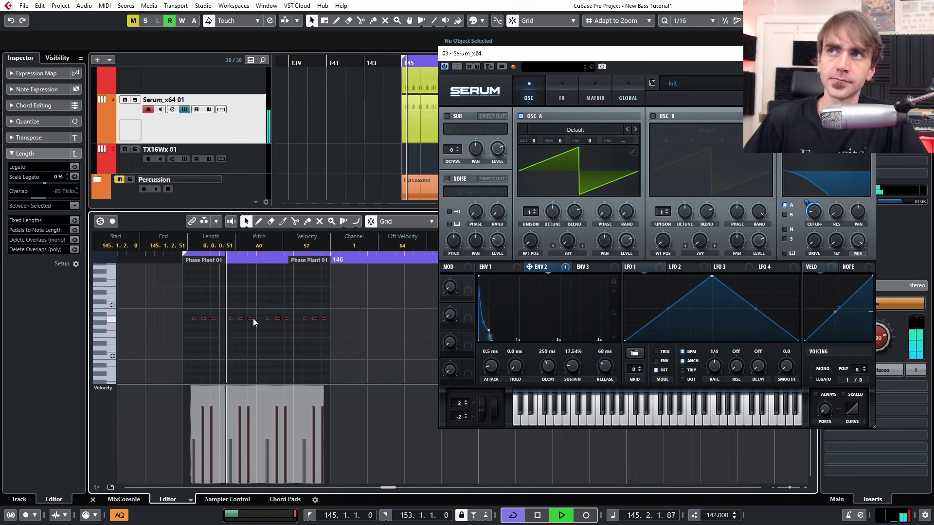
pyautogui.press('space')
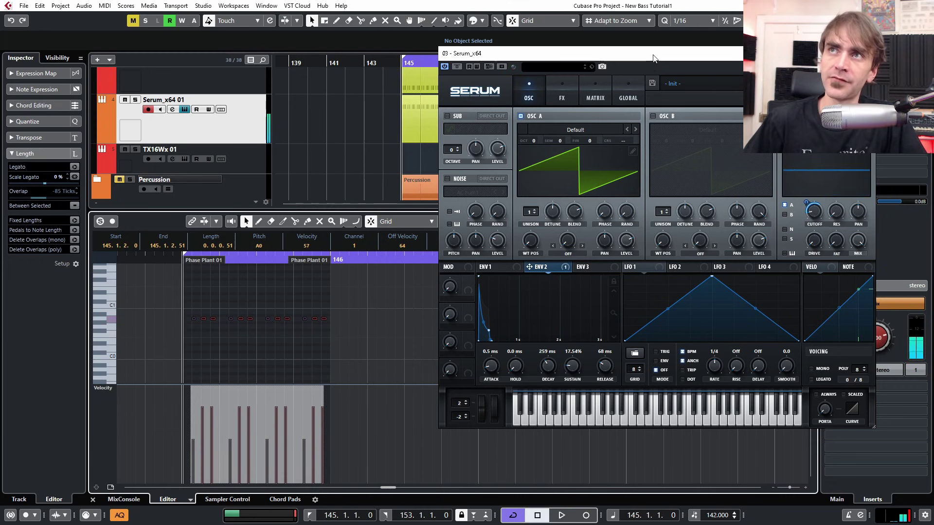
# Replace the Serum window with the monitor's CurveEQ, placed clear of the bass notes, and deselect the notes before playing the loop
pyautogui.moveTo(653, 58); pyautogui.dragTo(767, 286)
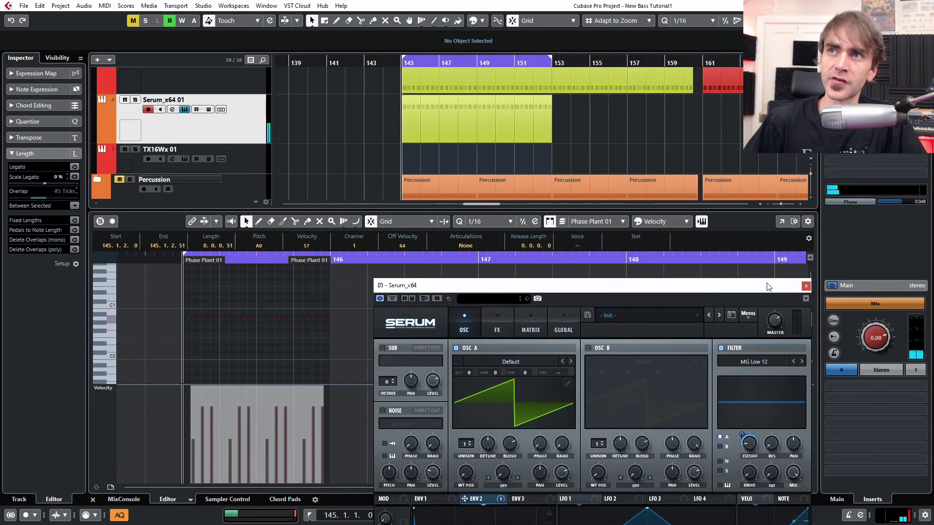
pyautogui.click(805, 287)
pyautogui.click(876, 99)
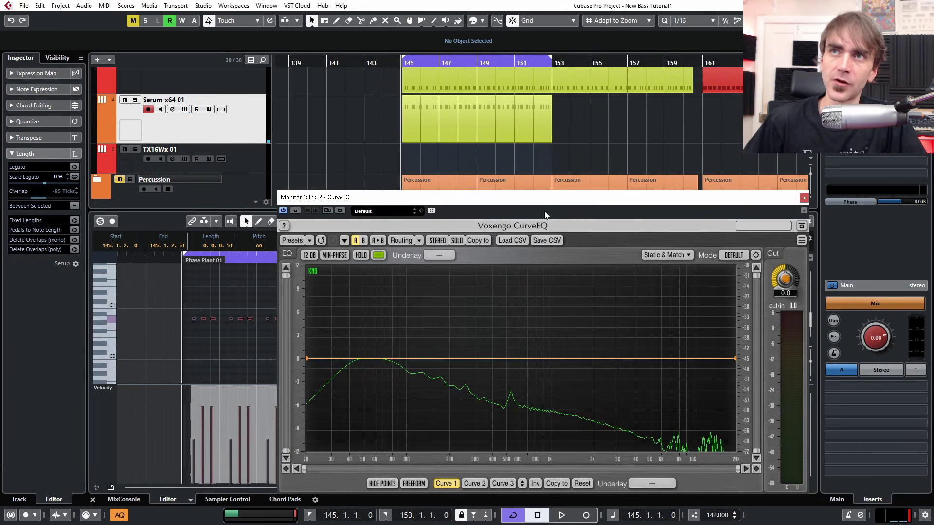
pyautogui.moveTo(540, 197); pyautogui.dragTo(567, 40)
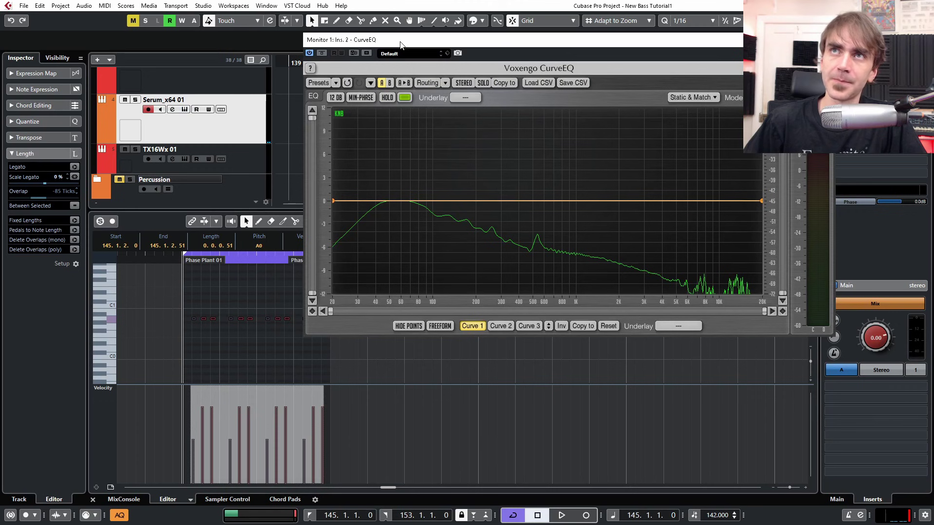
pyautogui.moveTo(400, 44); pyautogui.dragTo(466, 57)
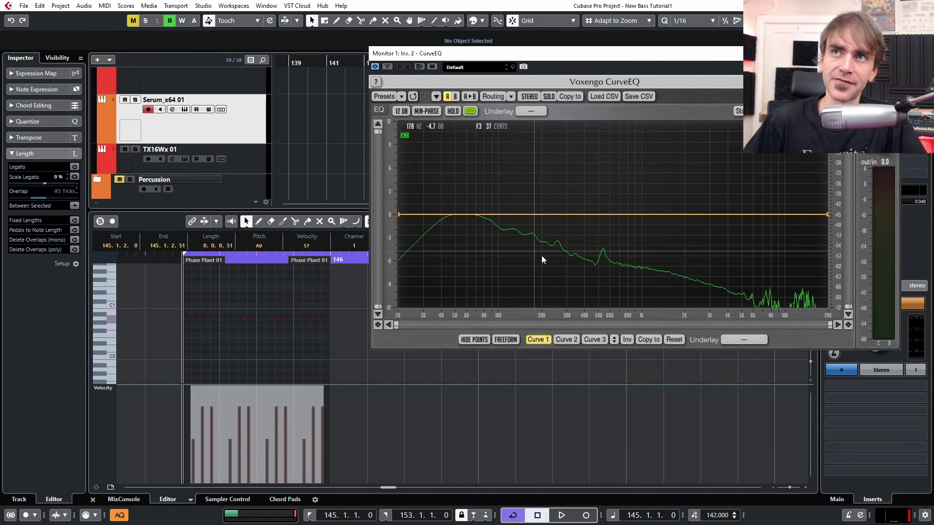
pyautogui.click(320, 292)
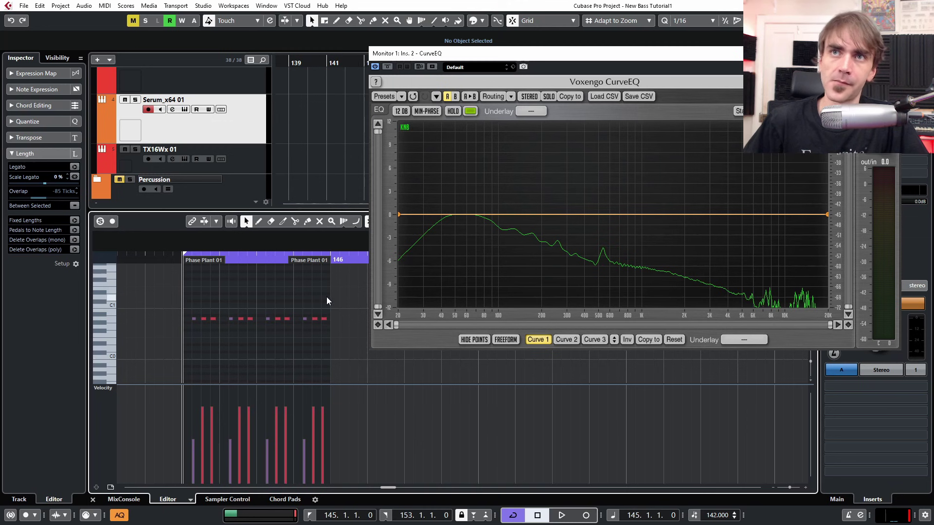
pyautogui.press('space')
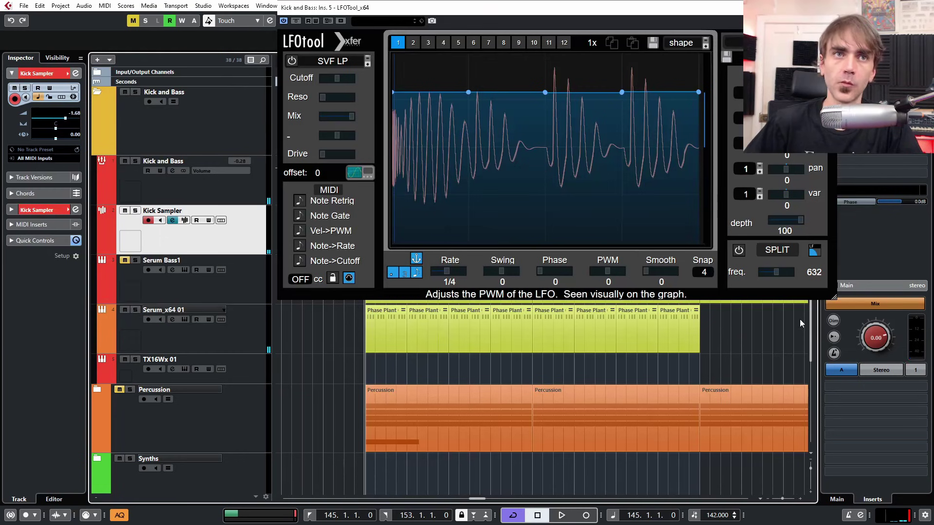
# Set the Kick Sampler's volume to -1.21 and the Serum_x64 01 track's volume to -3.06, with the LFOTool window moved off the track list
pyautogui.moveTo(553, 19); pyautogui.dragTo(599, 199)
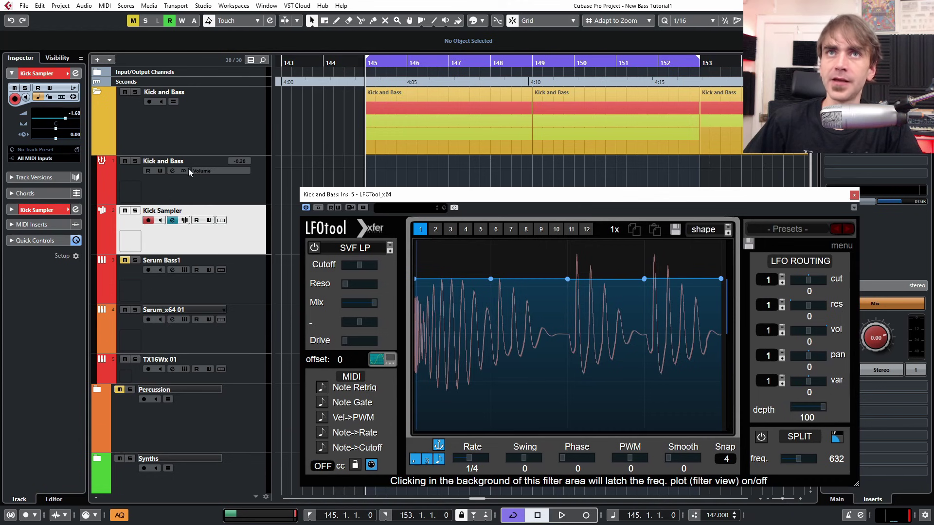
pyautogui.click(235, 337)
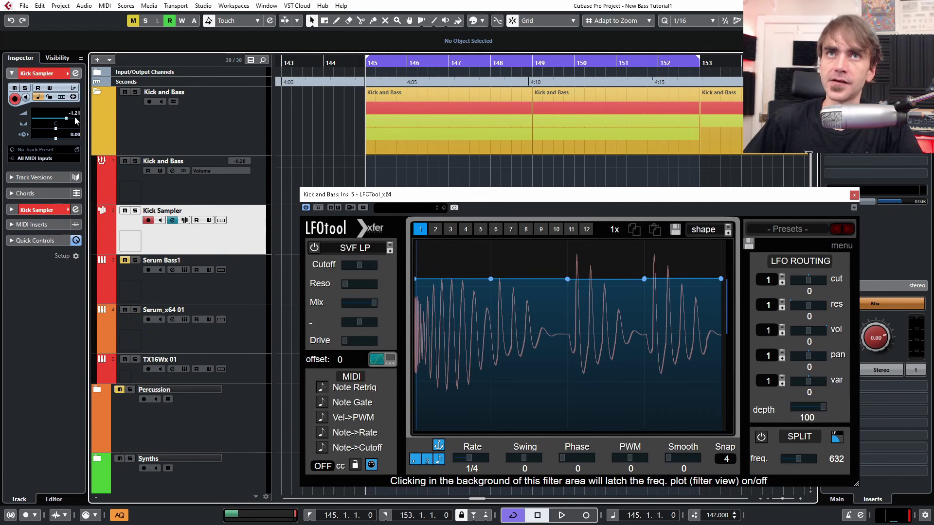
pyautogui.click(217, 342)
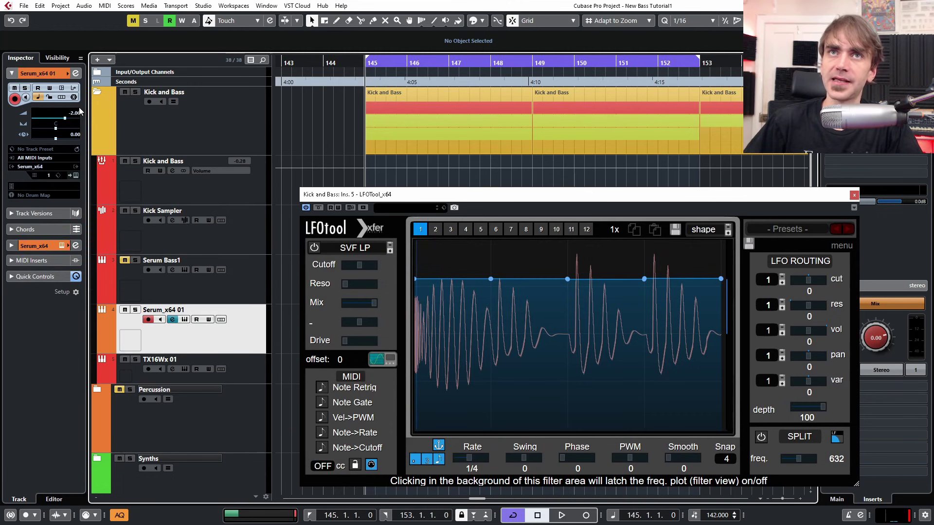
pyautogui.press('space')
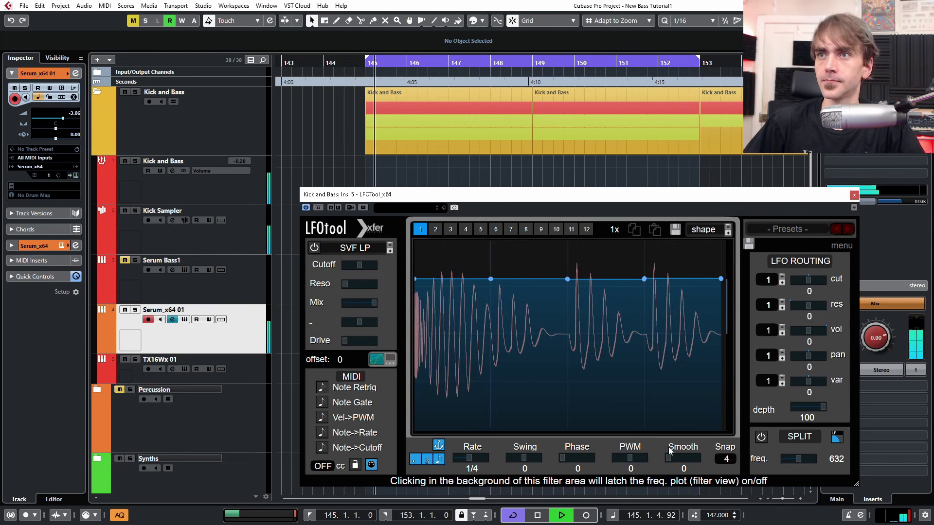
# Set the Kick and Bass LFOTool's snap to 2 and raise both half-graph step levels to the height of the kick peaks
pyautogui.moveTo(726, 463); pyautogui.dragTo(726, 509)
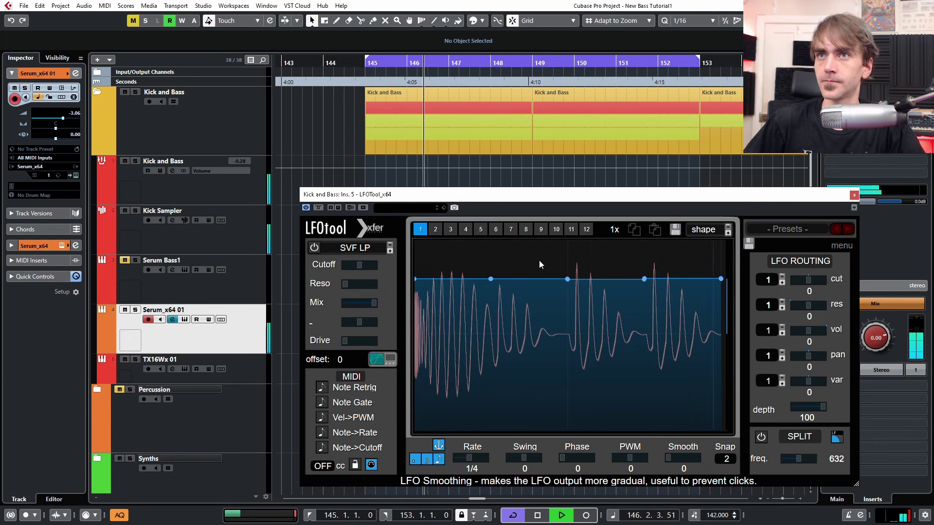
pyautogui.keyDown('shift'); pyautogui.click(449, 272); pyautogui.keyUp('shift')
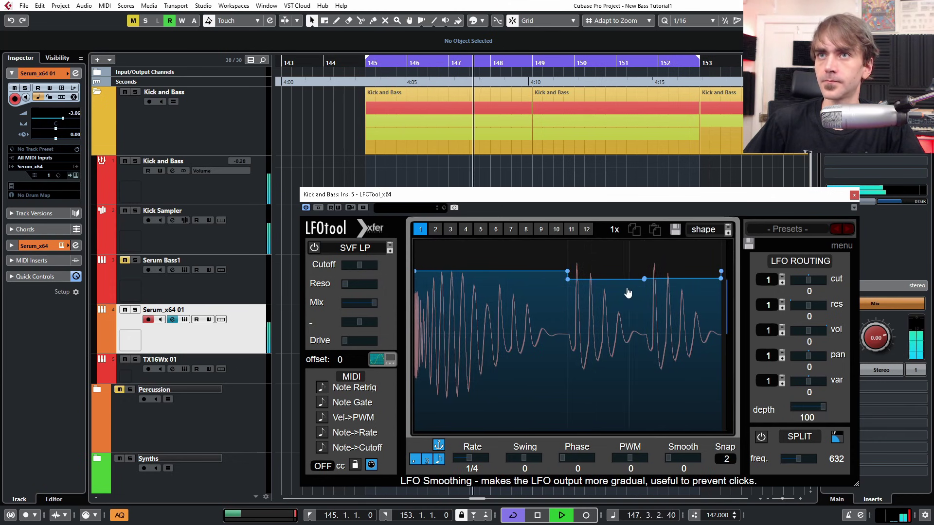
pyautogui.keyDown('shift'); pyautogui.click(616, 268); pyautogui.keyUp('shift')
pyautogui.moveTo(616, 267); pyautogui.dragTo(614, 274)
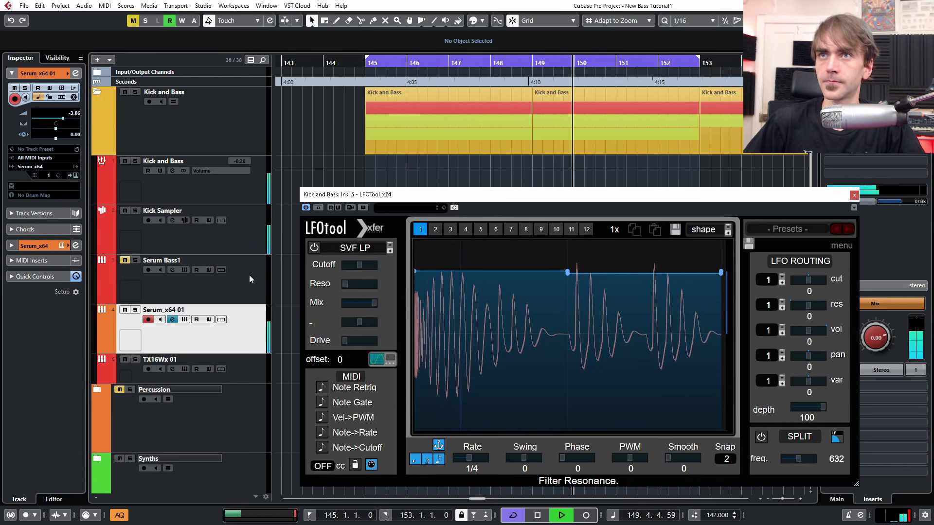
# Lower the Serum_x64 01 track's volume to -4.27 and raise the Kick and Bass group's volume to 1.71 while the loop plays
pyautogui.scroll(-3, 70, 117)
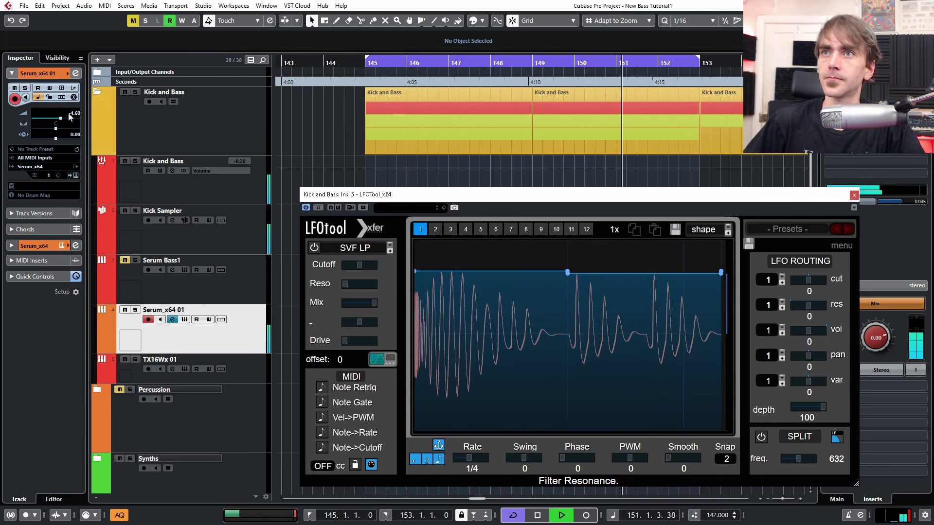
pyautogui.scroll(1, 70, 115)
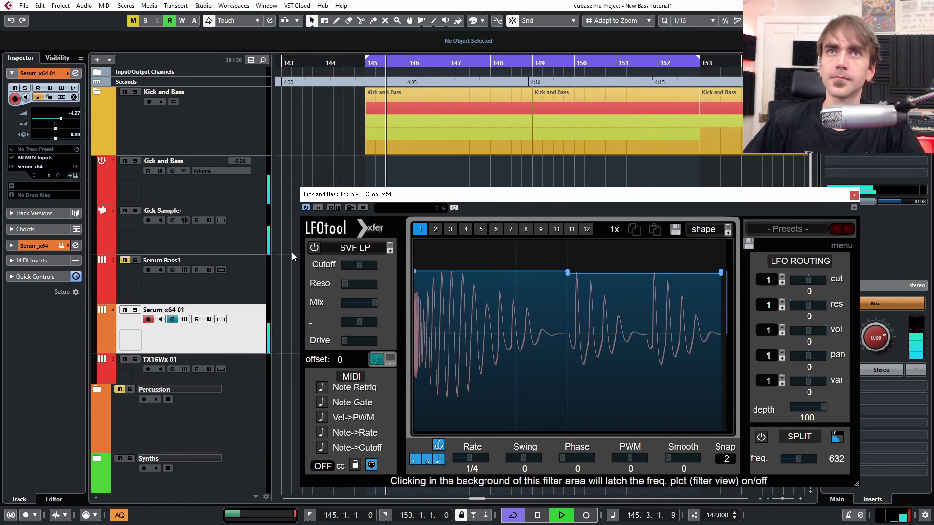
pyautogui.click(226, 188)
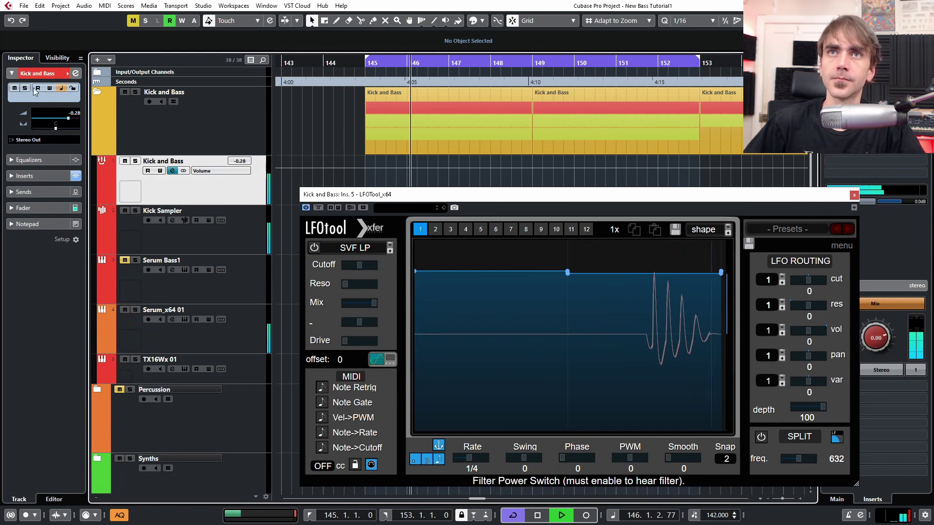
pyautogui.click(76, 73)
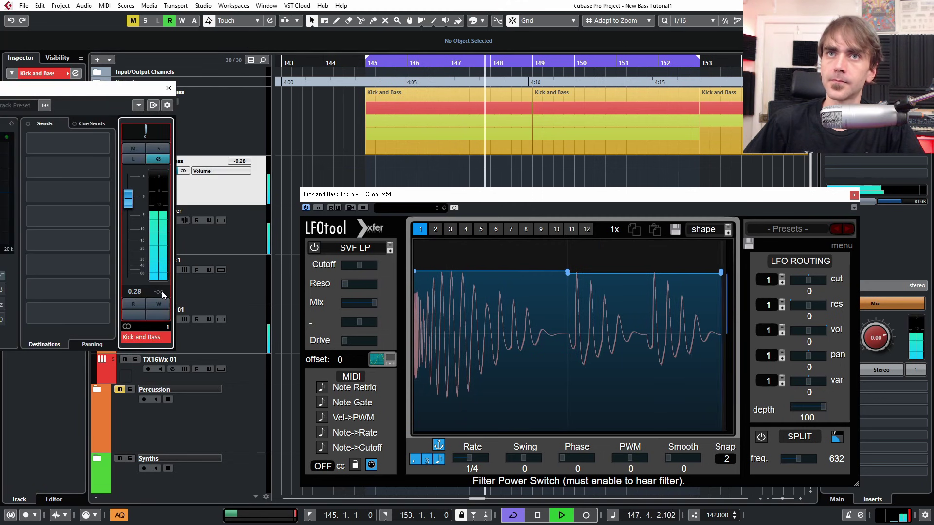
pyautogui.press('space')
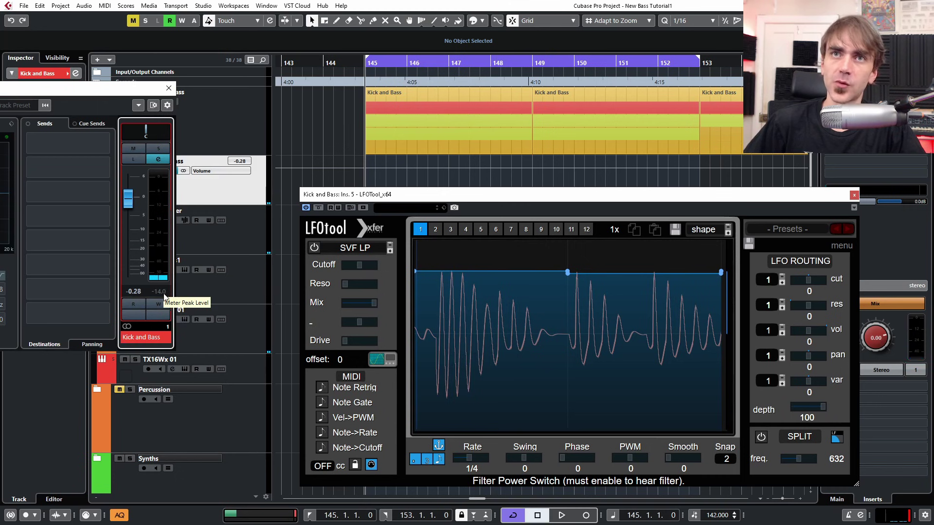
pyautogui.press('space')
pyautogui.scroll(2, 135, 206)
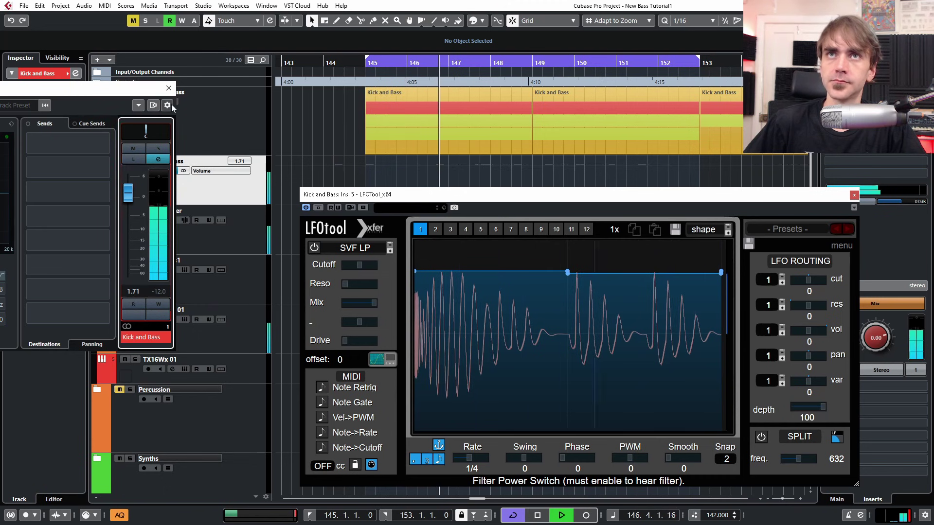
pyautogui.click(169, 88)
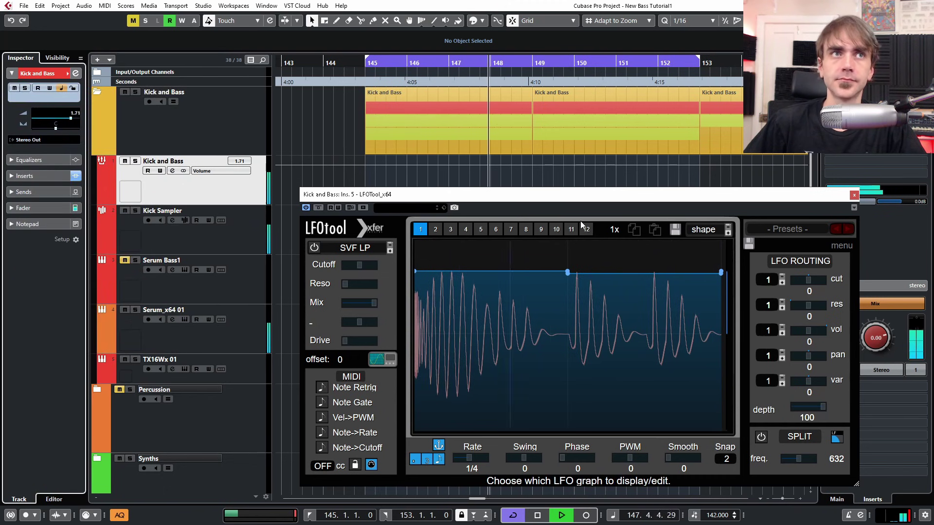
# Examine the kick and bass spectrum in the monitor's CurveEQ, close both plug-in windows, and stop the loop
pyautogui.click(875, 103)
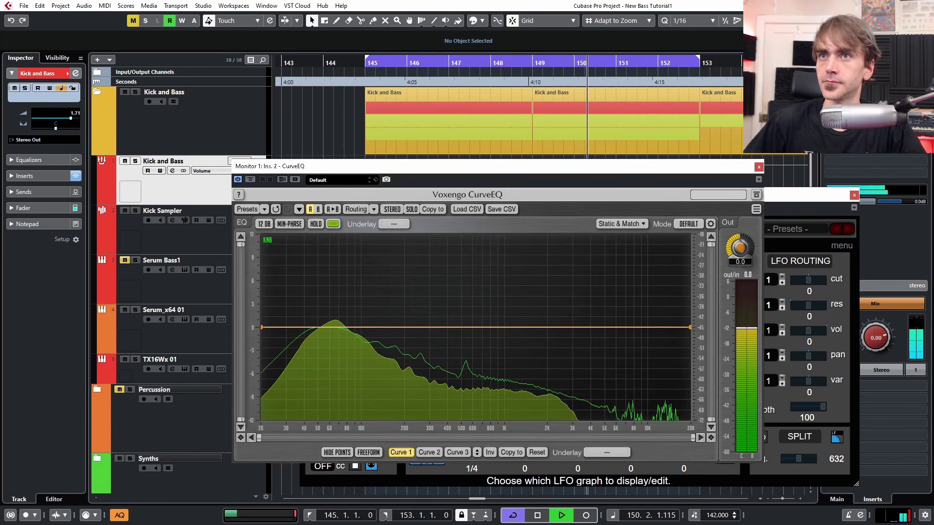
pyautogui.click(758, 167)
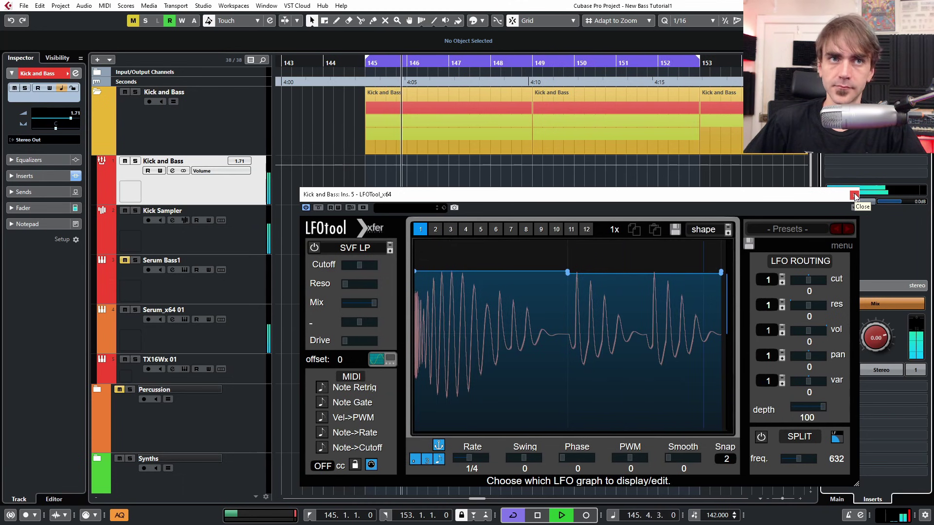
pyautogui.click(854, 195)
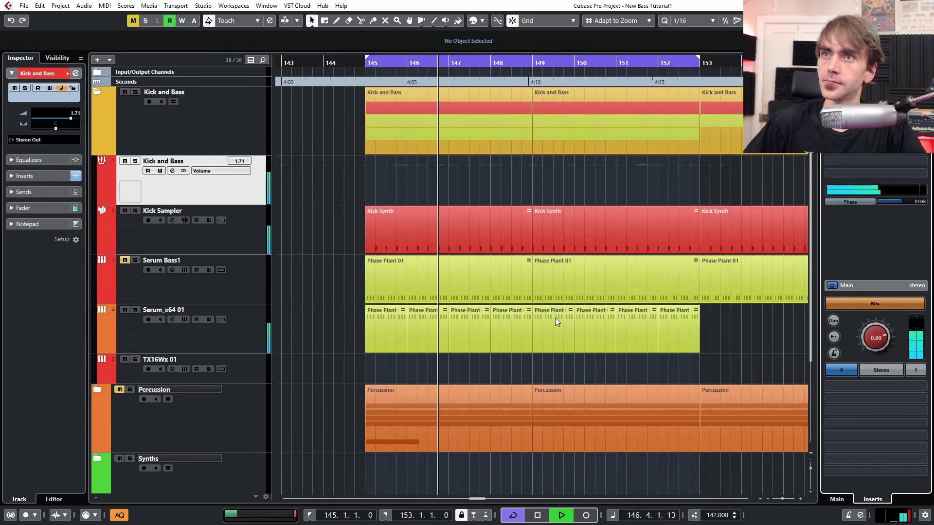
pyautogui.click(743, 339)
pyautogui.scroll(-3, 737, 309)
pyautogui.hscroll(2, 568, 337)
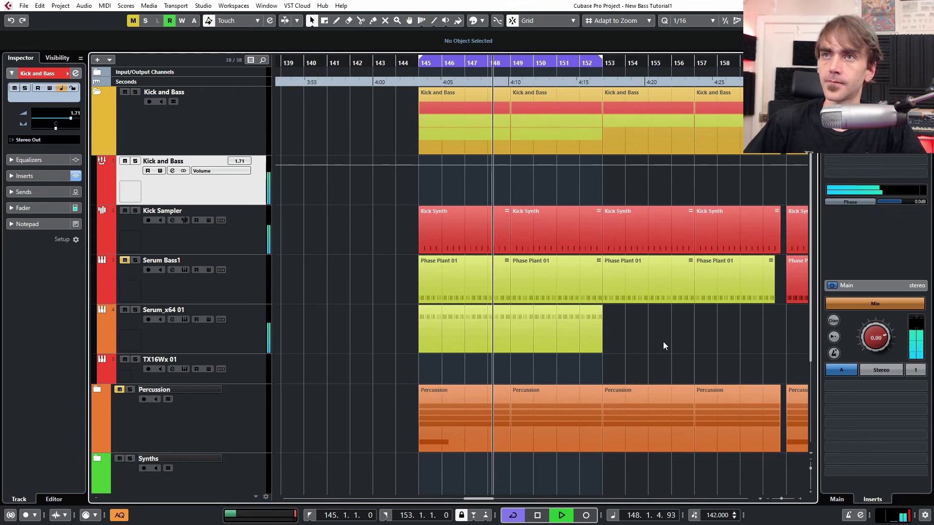
pyautogui.press('space')
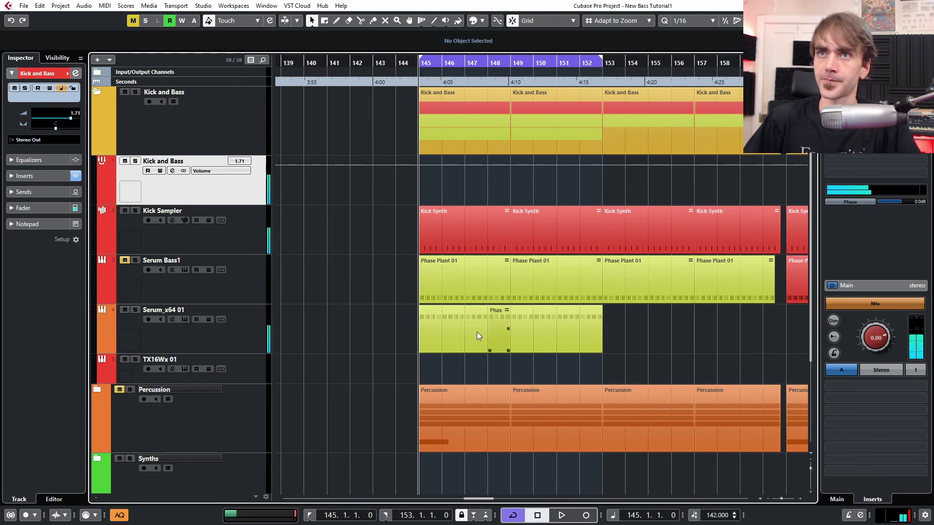
# Open the first Phase Plant 01 part of the Serum_x64 01 track in the editor and select all its notes
pyautogui.doubleClick(421, 325)
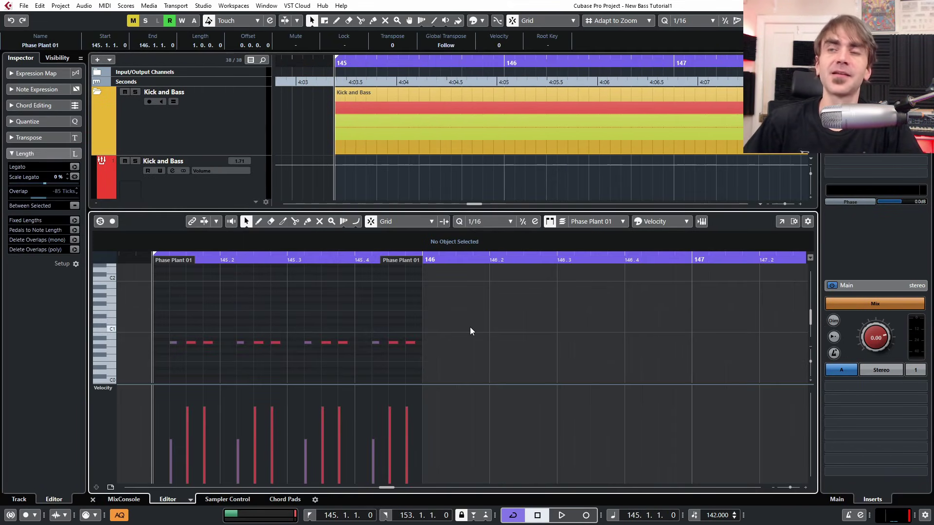
pyautogui.moveTo(443, 324); pyautogui.dragTo(419, 342)
pyautogui.scroll(-2, 292, 335)
pyautogui.scroll(1, 387, 336)
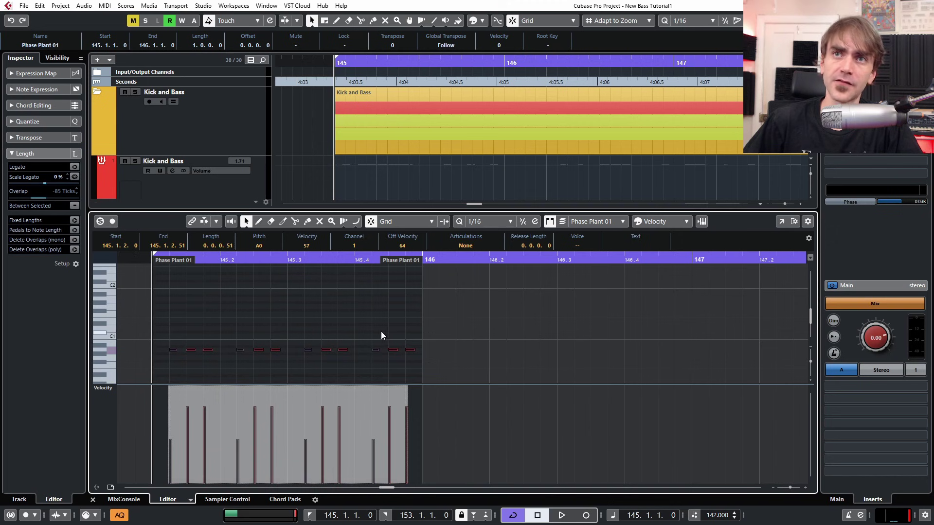
pyautogui.scroll(-5, 491, 174)
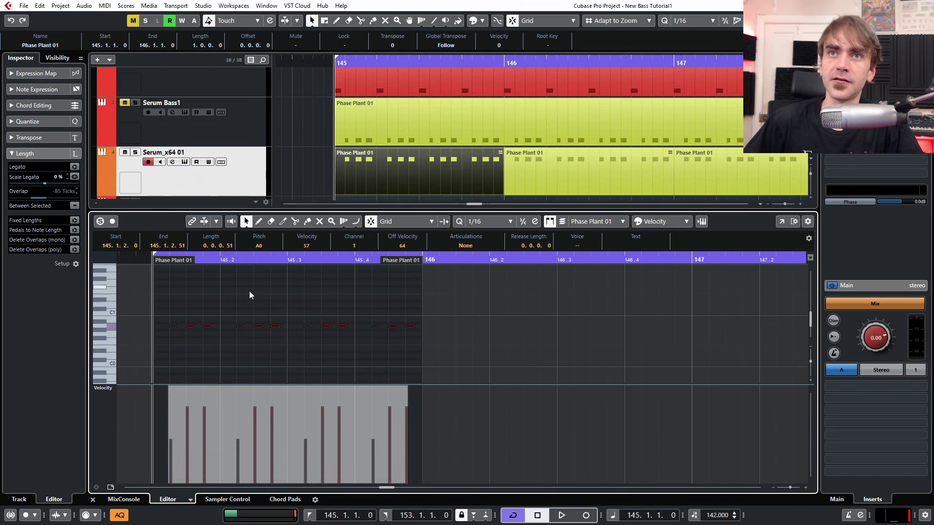
pyautogui.click(211, 308)
pyautogui.moveTo(158, 312); pyautogui.dragTo(421, 350)
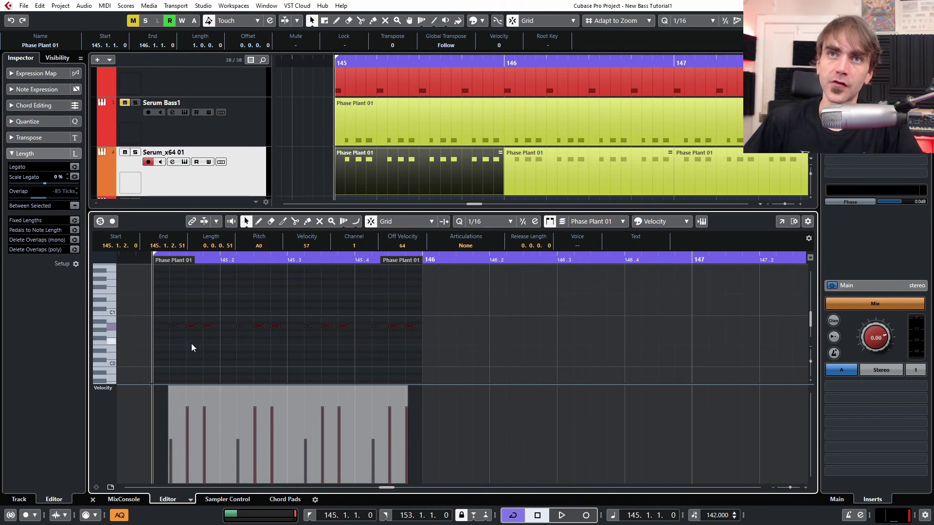
# Transpose all the selected notes of the first Phase Plant 01 part up to C1
pyautogui.press('Up')
pyautogui.press('Up')
pyautogui.press('Up')
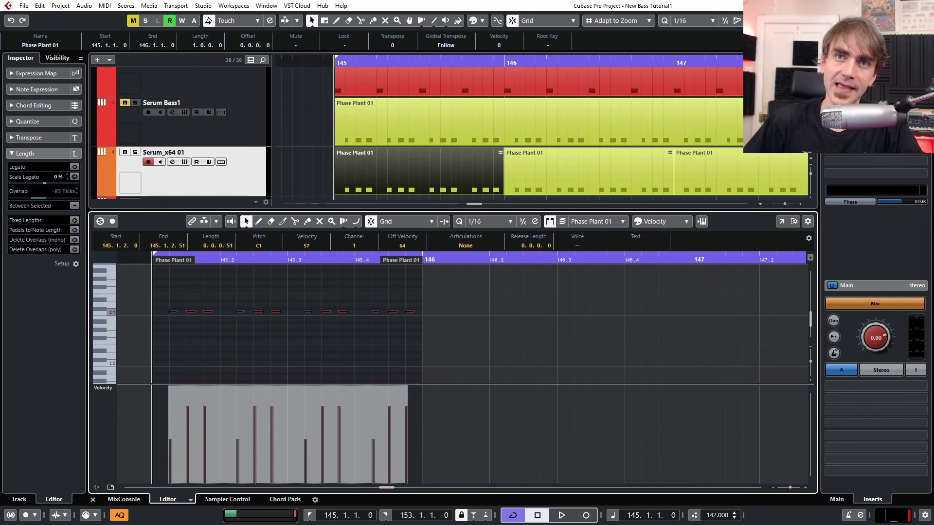
# Close the note editor and add MIDI Modifiers to the Serum_x64 01 track's first MIDI insert slot with Transpose set to -3
pyautogui.click(92, 499)
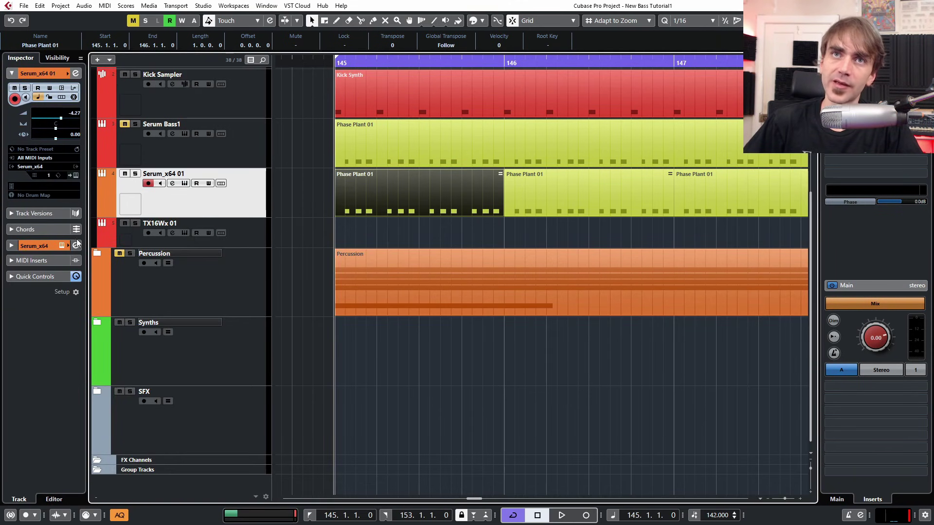
pyautogui.click(24, 261)
pyautogui.click(43, 156)
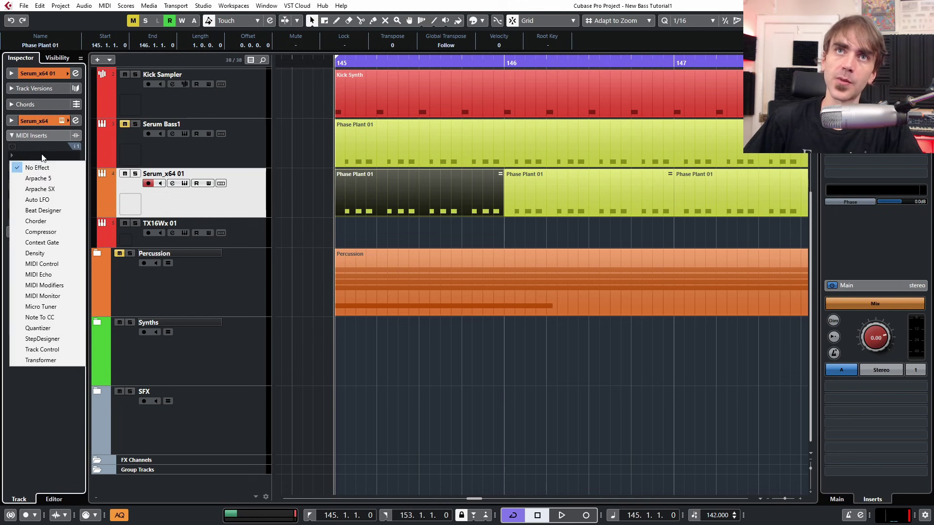
pyautogui.click(50, 288)
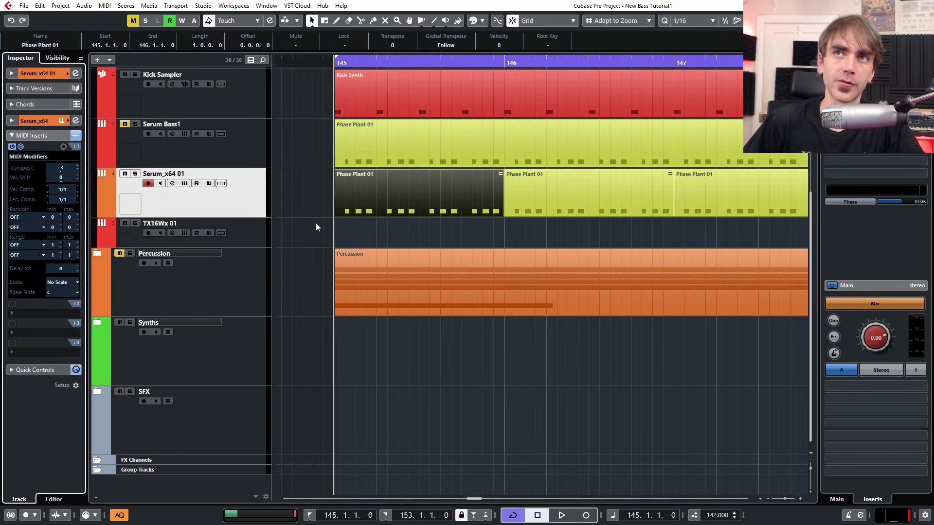
# Reopen the first Serum_x64 01 part in the editor and raise the last note of beat 2 to D#1
pyautogui.doubleClick(369, 194)
pyautogui.scroll(2, 249, 332)
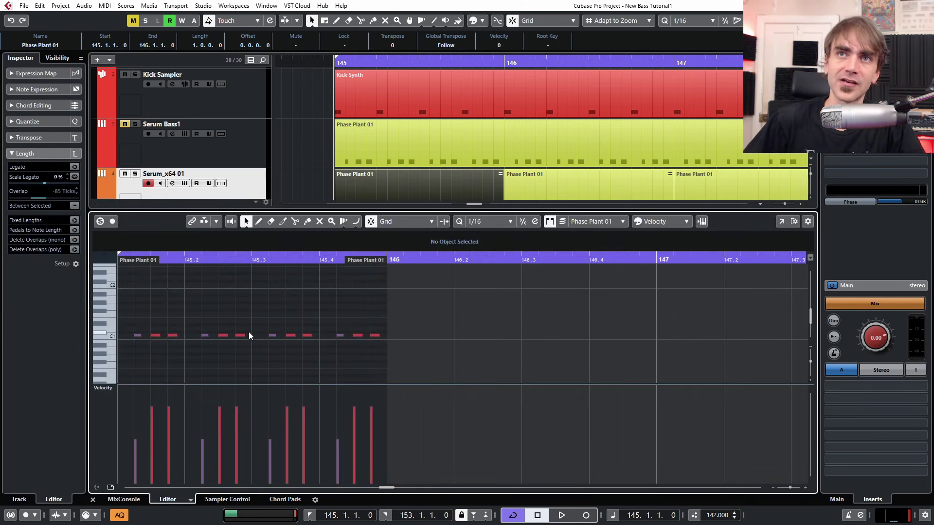
pyautogui.moveTo(246, 321); pyautogui.dragTo(241, 358)
pyautogui.press('Up')
pyautogui.press('Up')
pyautogui.press('Up')
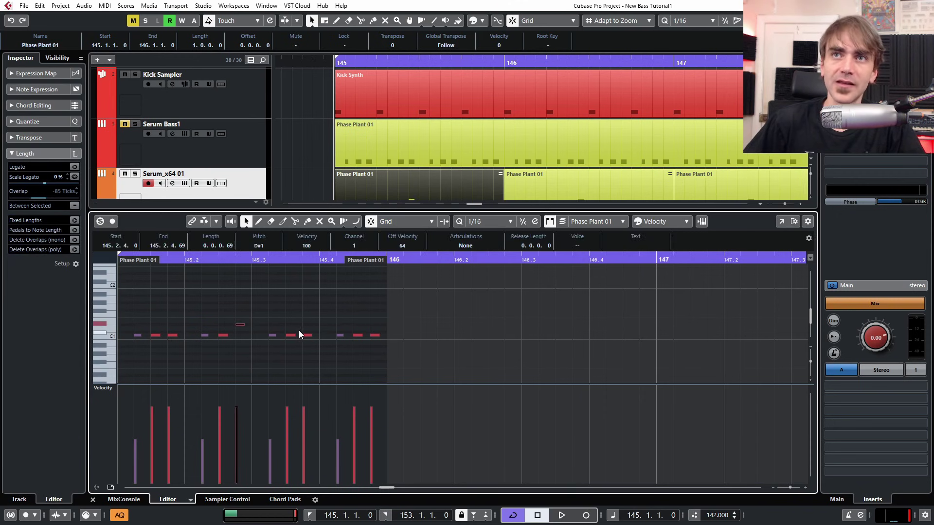
# Raise the middle note of beat 3 to D1, lower the last two notes of beat 4 to A#0, and start playback
pyautogui.moveTo(293, 329); pyautogui.dragTo(284, 357)
pyautogui.press('Up')
pyautogui.press('Up')
pyautogui.moveTo(349, 325); pyautogui.dragTo(386, 352)
pyautogui.press('Down')
pyautogui.press('space')
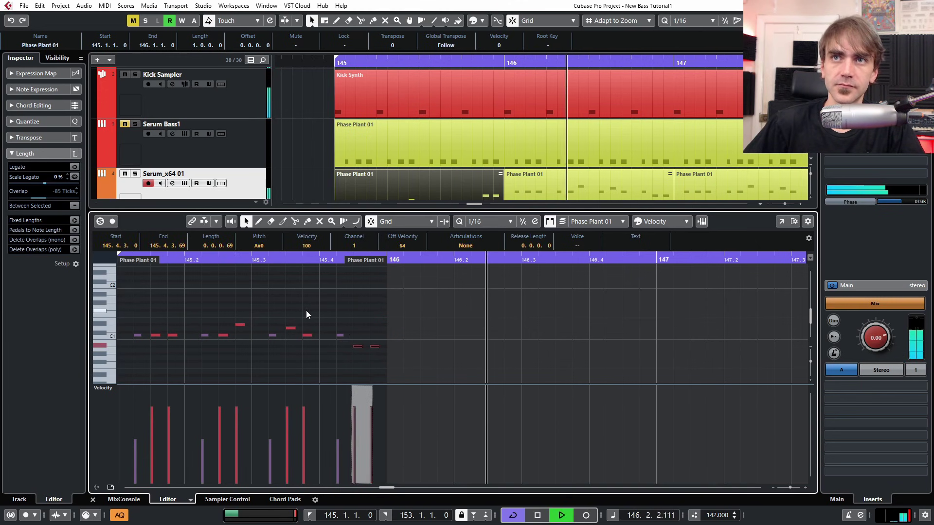
# Lower the middle note of beat 3 to C#1 and bring the last two notes of beat 4 back up to C1
pyautogui.click(290, 328)
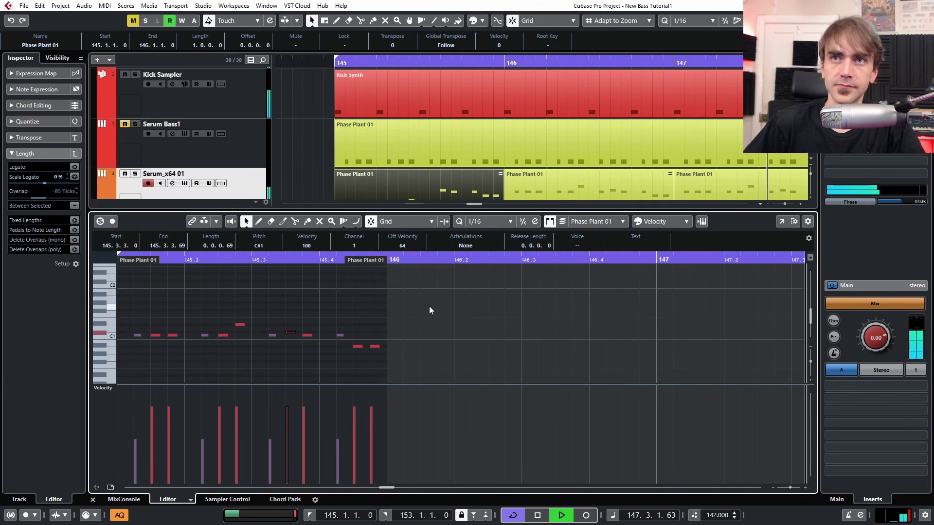
pyautogui.press('Down')
pyautogui.moveTo(349, 340); pyautogui.dragTo(378, 365)
pyautogui.press('Up')
pyautogui.press('Up')
pyautogui.press('Up')
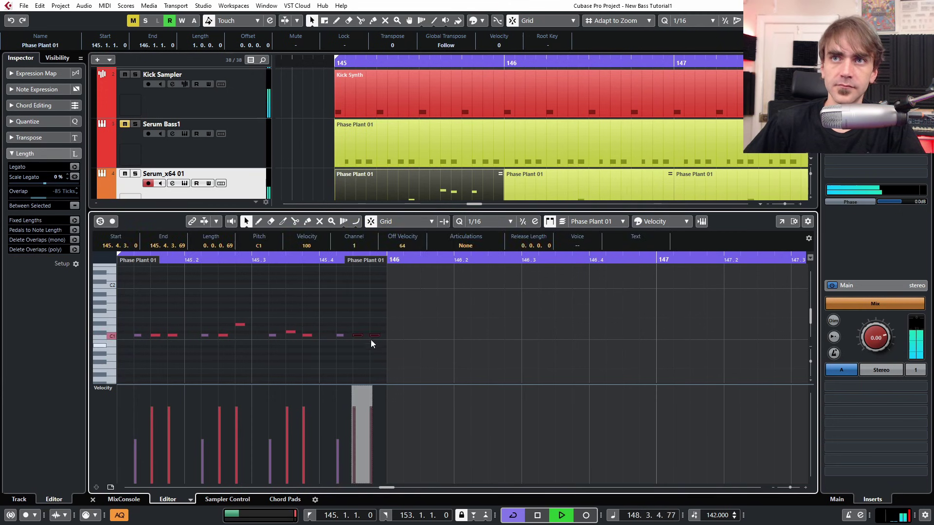
# Raise the final note of the bar, at 145.4.4, to G1 while the loop plays
pyautogui.click(369, 317)
pyautogui.click(374, 335)
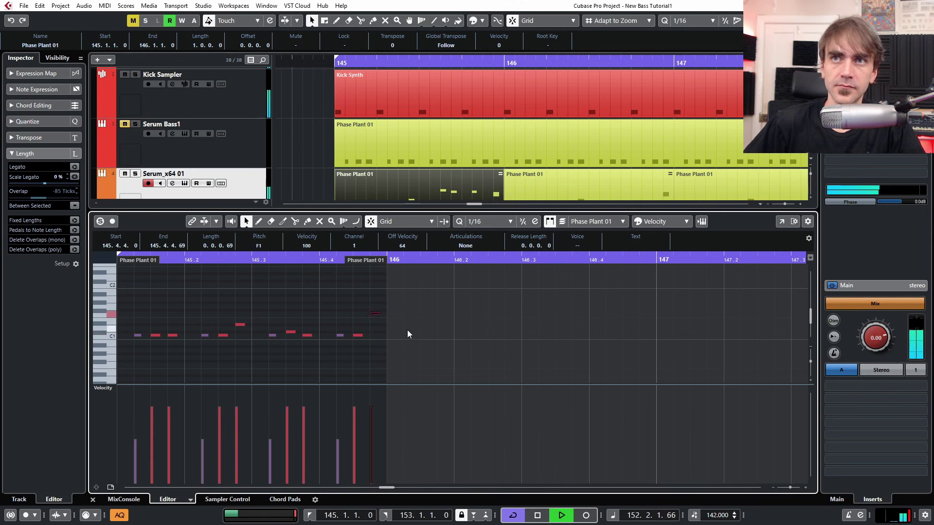
pyautogui.press('Up')
pyautogui.press('Up')
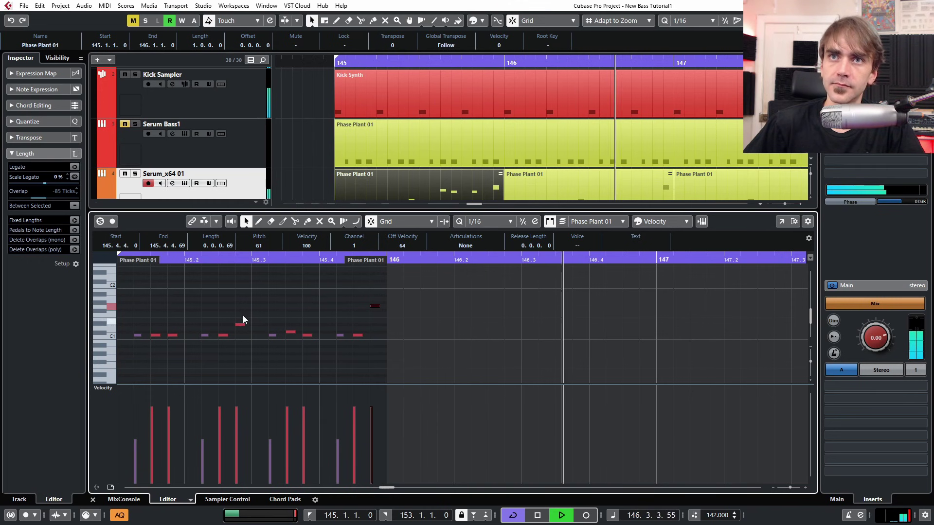
# Raise the last note of beat 2, at 145.2.4, to G#1 and listen to the loop
pyautogui.moveTo(241, 312); pyautogui.dragTo(243, 346)
pyautogui.press('Up')
pyautogui.press('Up')
pyautogui.press('Up')
pyautogui.press('Up')
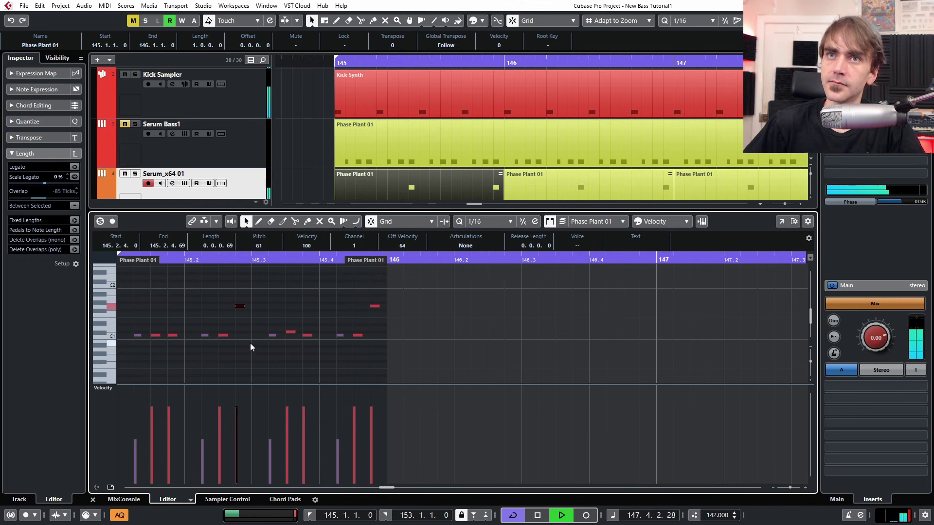
pyautogui.press('Up')
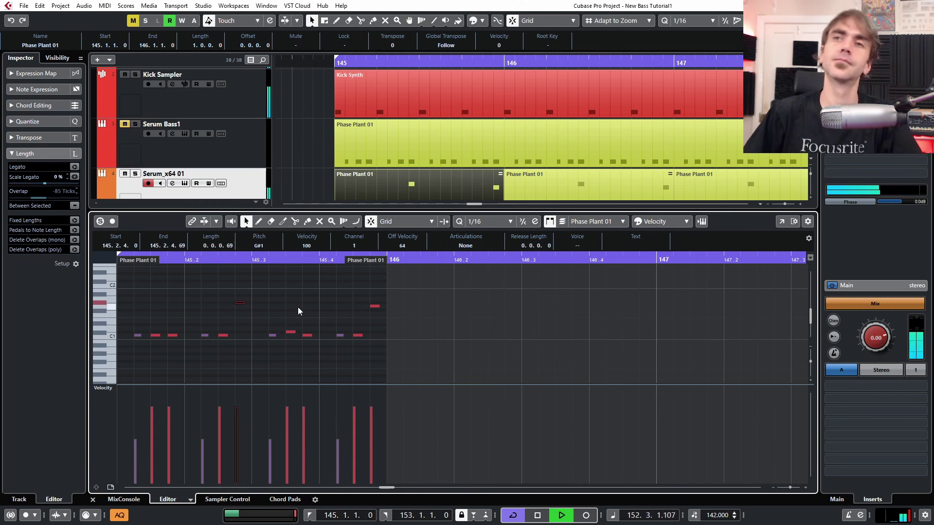
# Stop playback and review the first Serum_x64 01 part's edited note pattern in the arrangement and the note editor
pyautogui.click(91, 501)
pyautogui.scroll(-3, 550, 343)
pyautogui.hscroll(1, 545, 340)
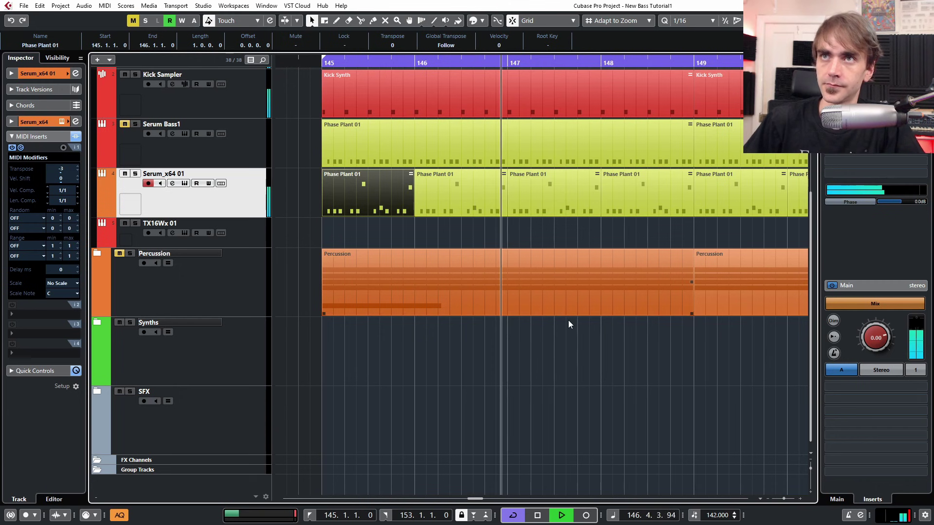
pyautogui.scroll(3, 372, 219)
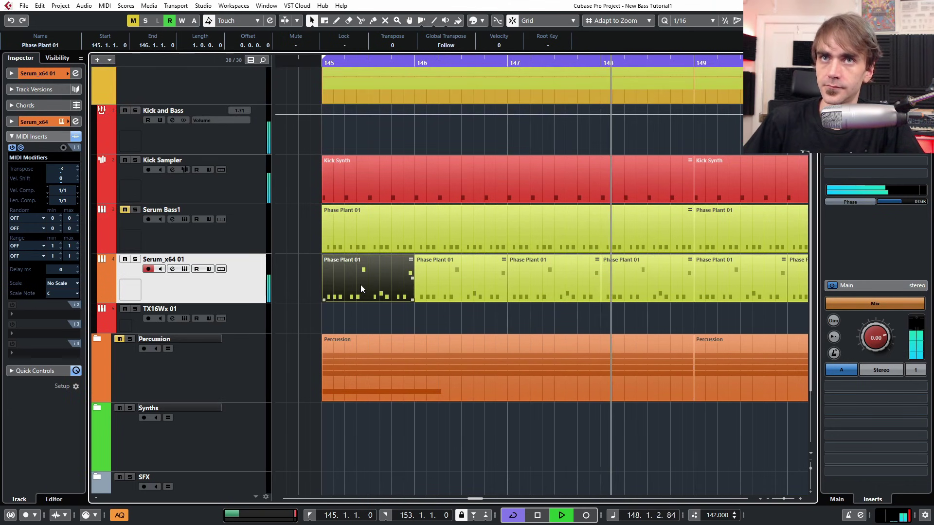
pyautogui.press('space')
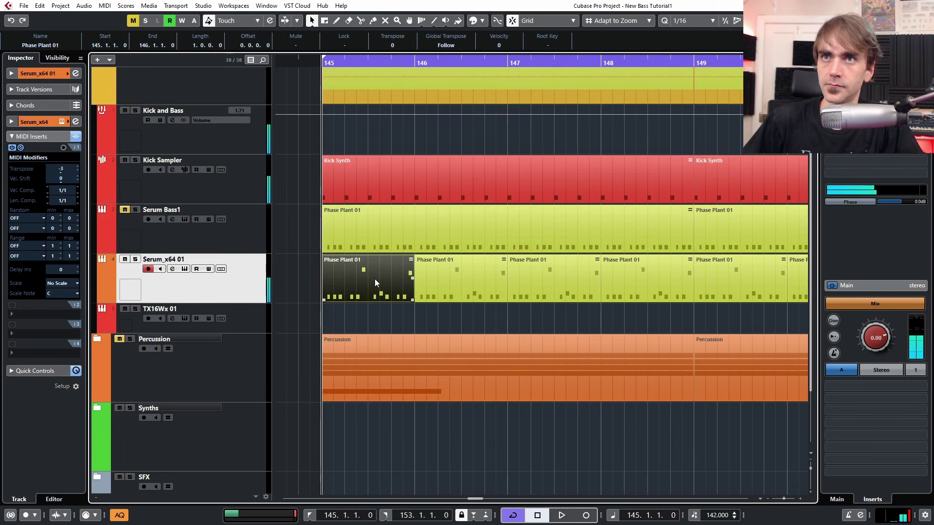
pyautogui.doubleClick(374, 282)
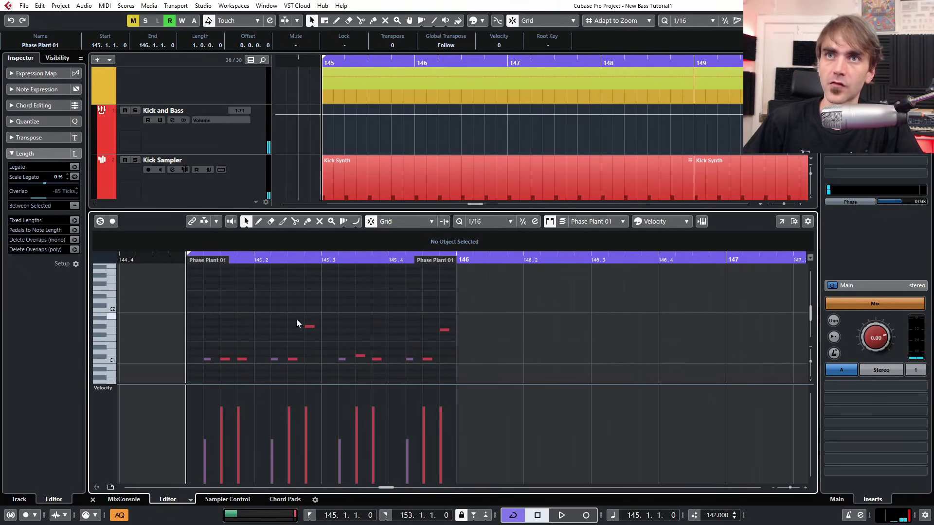
pyautogui.scroll(2, 326, 354)
pyautogui.scroll(-1, 328, 346)
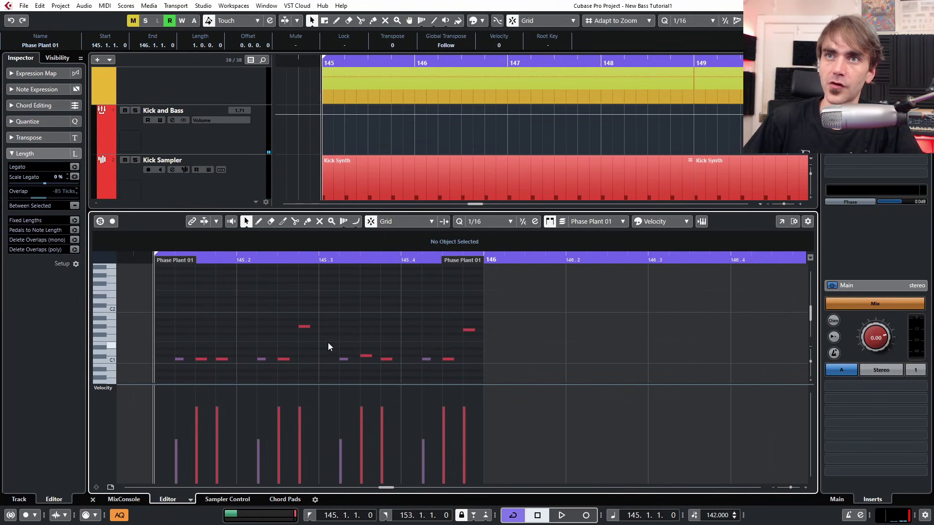
pyautogui.hscroll(-1, 329, 342)
pyautogui.click(92, 500)
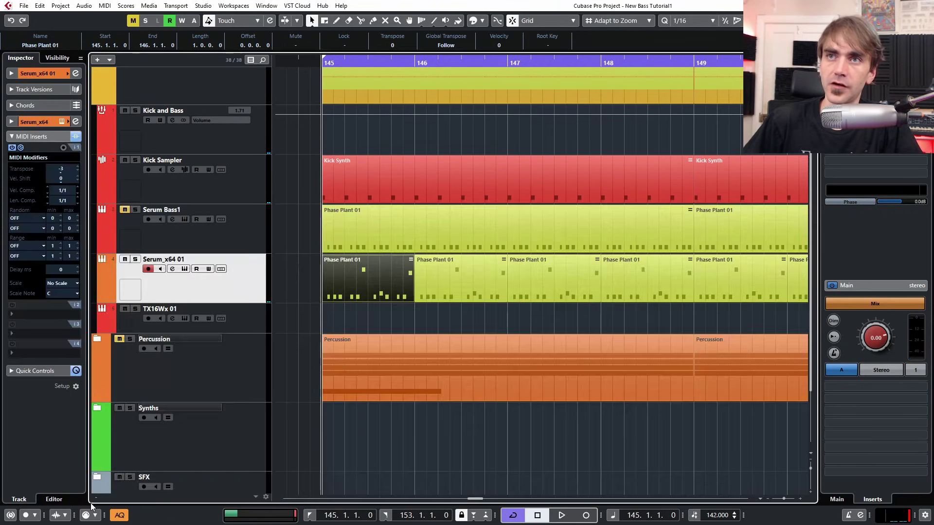
# Replace the Serum_x64 01 bass parts with separately coloured one-beat parts across bars 145 and 146
pyautogui.scroll(-1, 481, 314)
pyautogui.scroll(-1, 481, 310)
pyautogui.hscroll(1, 441, 306)
pyautogui.scroll(-2, 442, 306)
pyautogui.moveTo(760, 285); pyautogui.dragTo(383, 300)
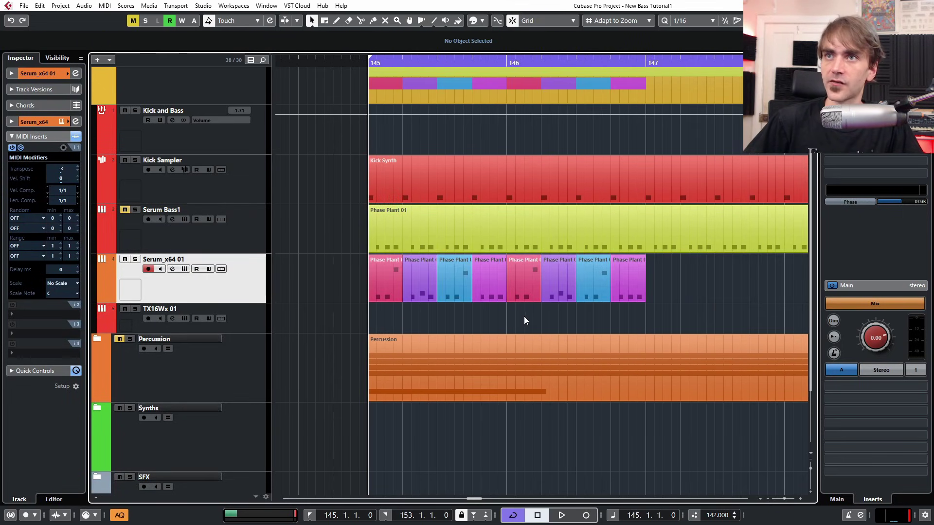
# Delete the four repeated one-beat parts in bar 146 of the Serum_x64 01 track
pyautogui.moveTo(524, 317); pyautogui.dragTo(667, 283)
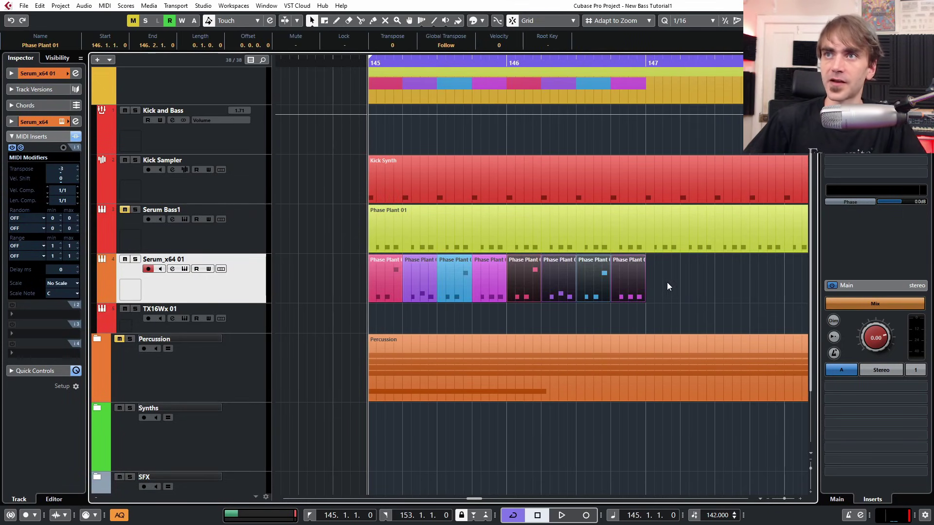
pyautogui.click(682, 294)
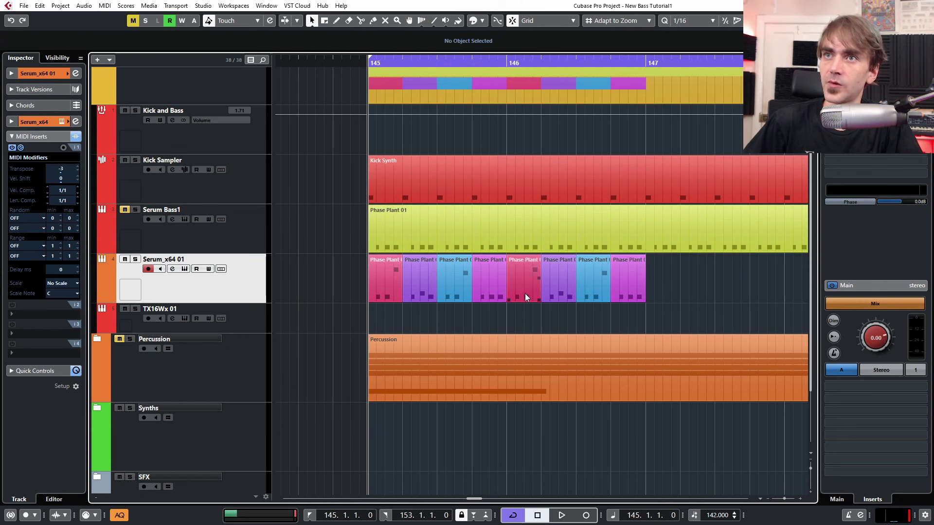
pyautogui.moveTo(529, 310); pyautogui.dragTo(635, 282)
pyautogui.press('Delete')
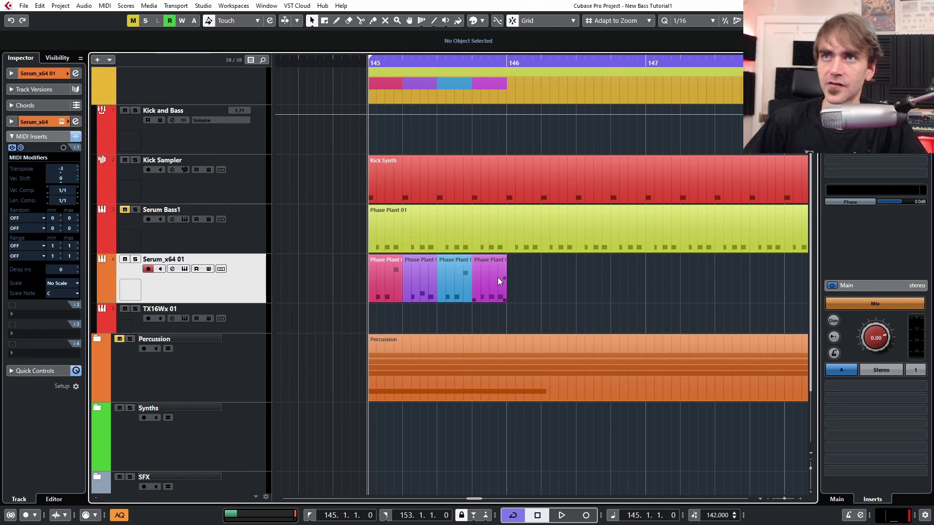
# Fill bar 146 with four copies of the 145.4 beat part, each in its own colour
pyautogui.moveTo(497, 278); pyautogui.dragTo(526, 298)
pyautogui.hotkey('ctrl', 'z')
pyautogui.hotkey('ctrl', 'z')
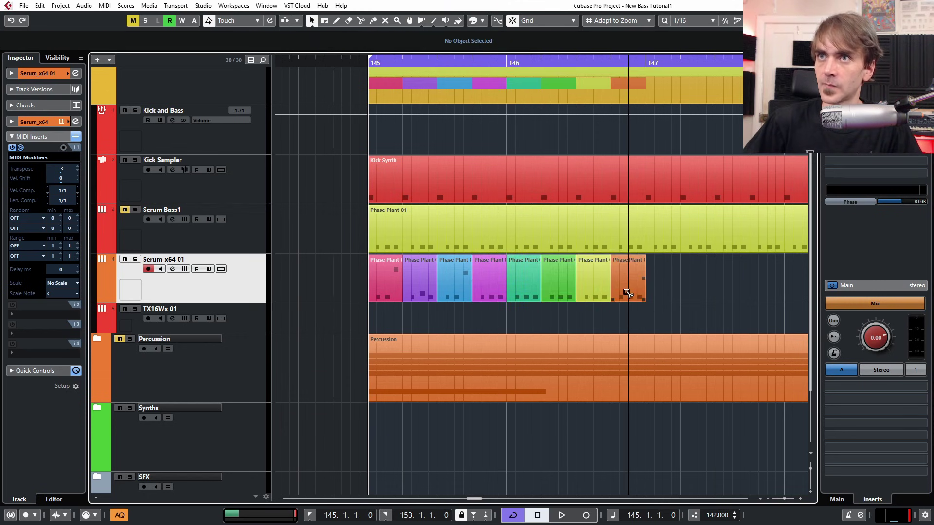
# Copy the orange one-beat part to 144.3.1 ahead of the loop and colour the copy red
pyautogui.moveTo(628, 294); pyautogui.dragTo(319, 269)
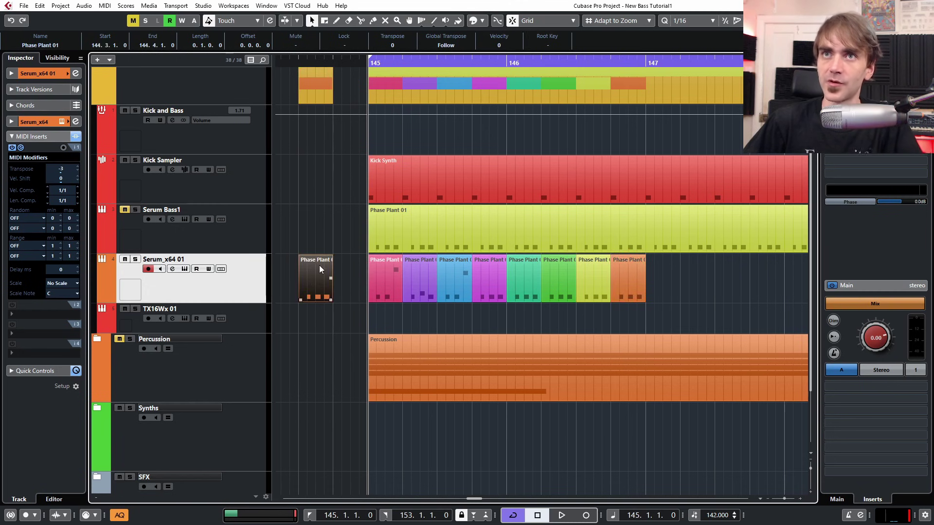
pyautogui.click(481, 22)
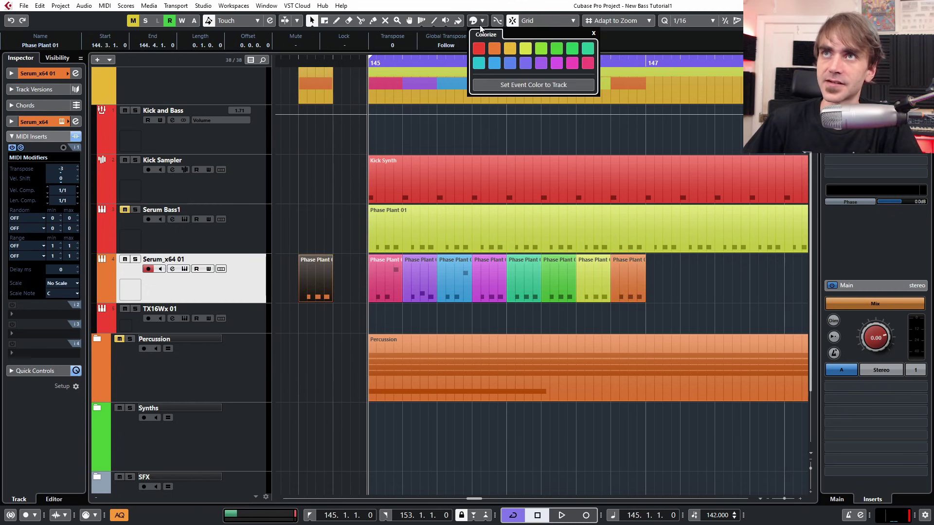
pyautogui.click(696, 325)
# Open the teal part at 146.1 in the note editor and raise its first note to F1
pyautogui.doubleClick(537, 289)
pyautogui.click(488, 130)
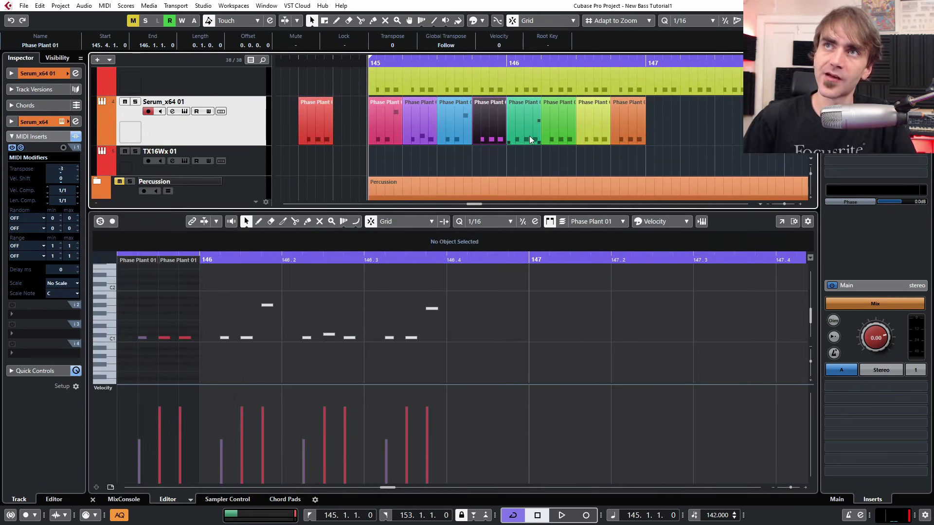
pyautogui.click(521, 132)
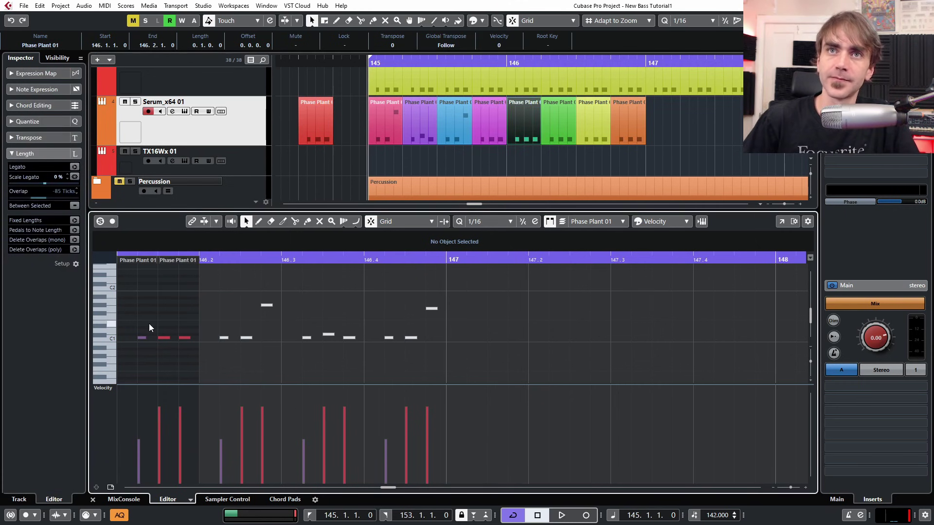
pyautogui.scroll(-1, 148, 323)
pyautogui.scroll(1, 150, 323)
pyautogui.click(143, 361)
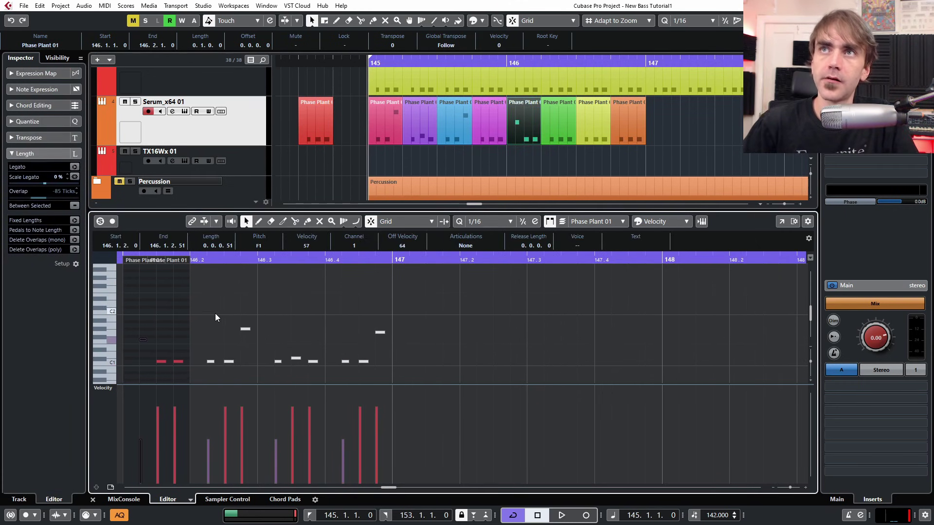
# Check the notes of the 145.2 part, return to the 146.1 part and raise its last note to B1
pyautogui.click(415, 141)
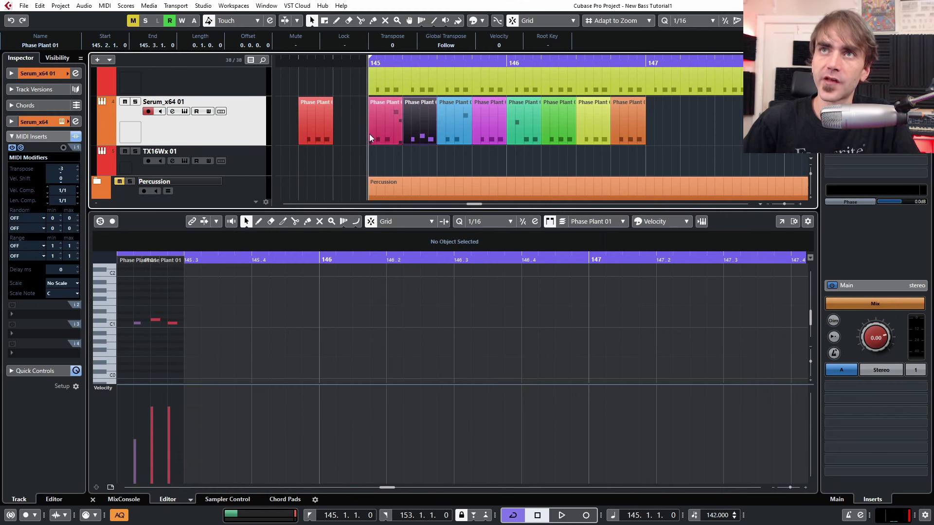
pyautogui.click(419, 132)
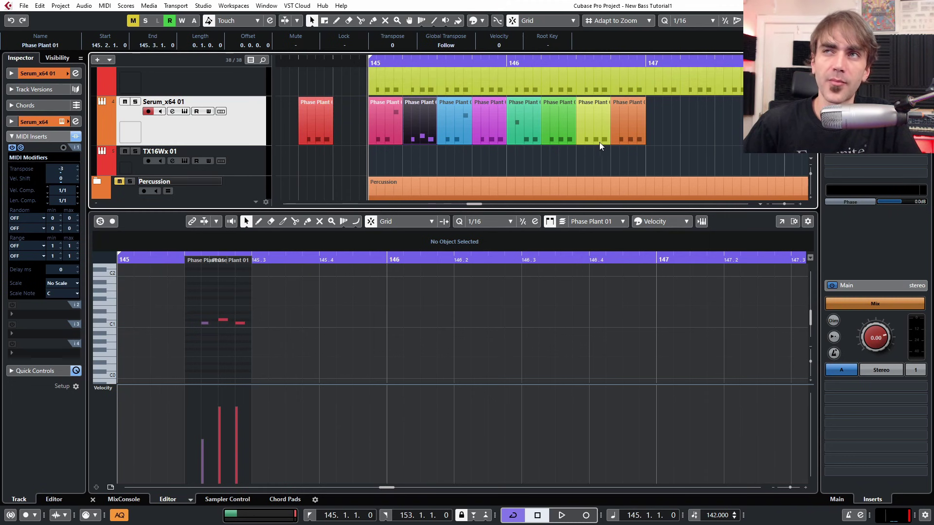
pyautogui.click(517, 128)
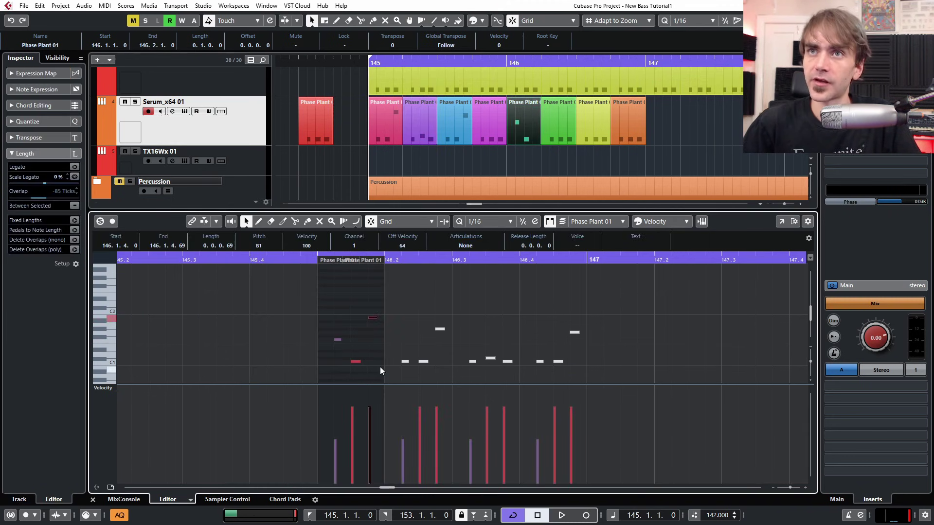
# Vary the note pitches in the 146.2 to 146.4 parts, ending with D#1 and C#1, and set the right locator to bar 147
pyautogui.click(554, 121)
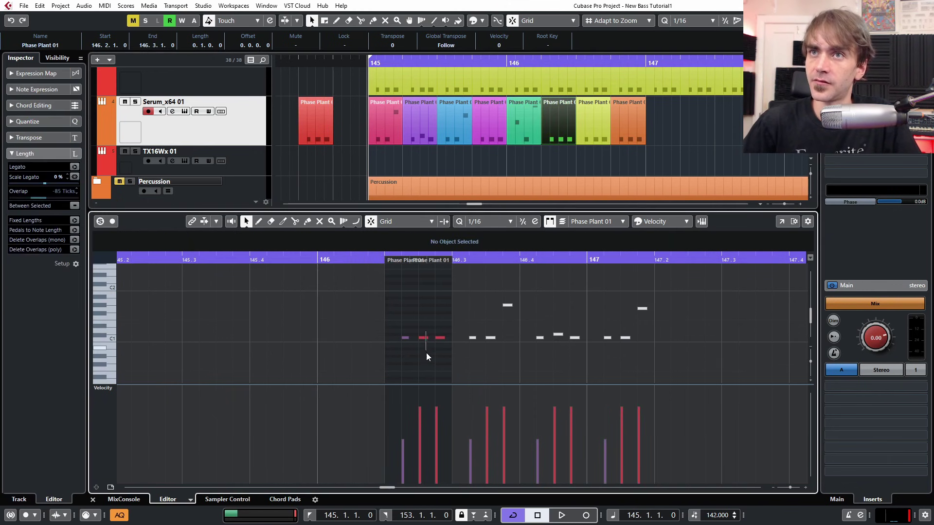
pyautogui.press('Up')
pyautogui.press('Up')
pyautogui.press('Up')
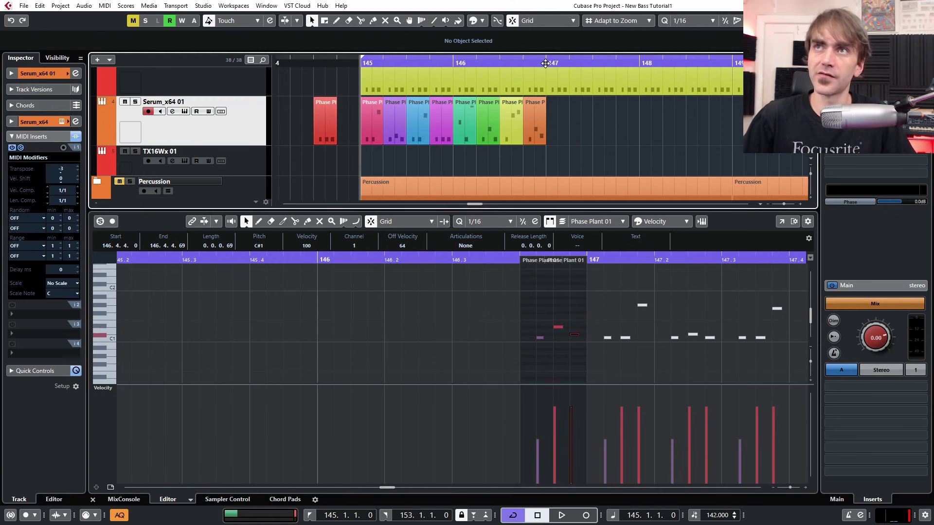
pyautogui.keyDown('alt'); pyautogui.click(545, 64); pyautogui.keyUp('alt')
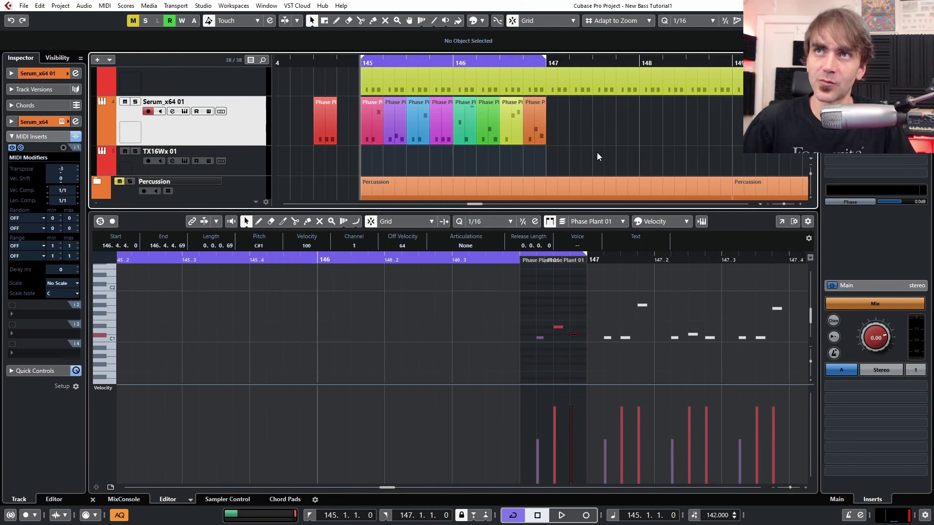
# Open the 145.4 part in the note editor, raise its first note to D#1 and its last note to C#1
pyautogui.scroll(-3, 564, 147)
pyautogui.hscroll(1, 530, 148)
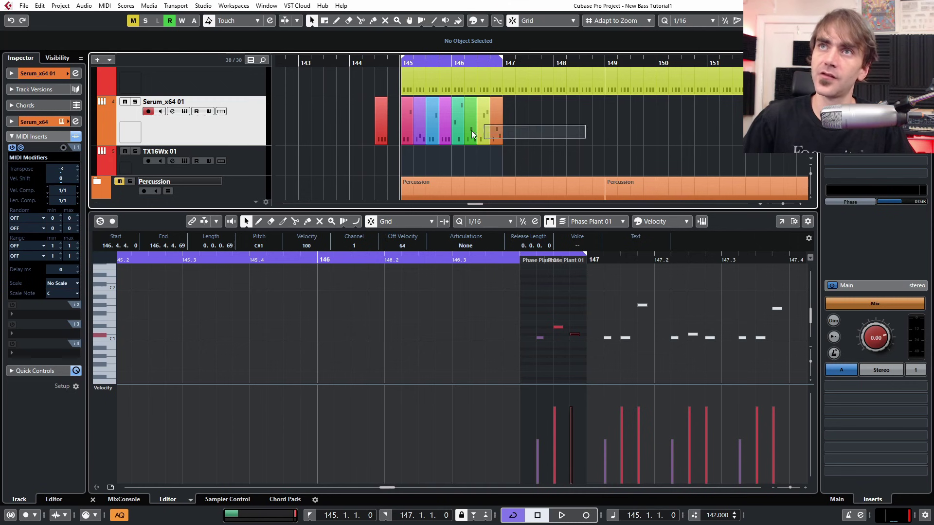
pyautogui.moveTo(472, 130)
pyautogui.mouseDown()
pyautogui.moveTo(407, 143)
pyautogui.moveTo(426, 130)
pyautogui.moveTo(461, 131)
pyautogui.mouseUp()
pyautogui.scroll(2, 413, 139)
pyautogui.click(365, 126)
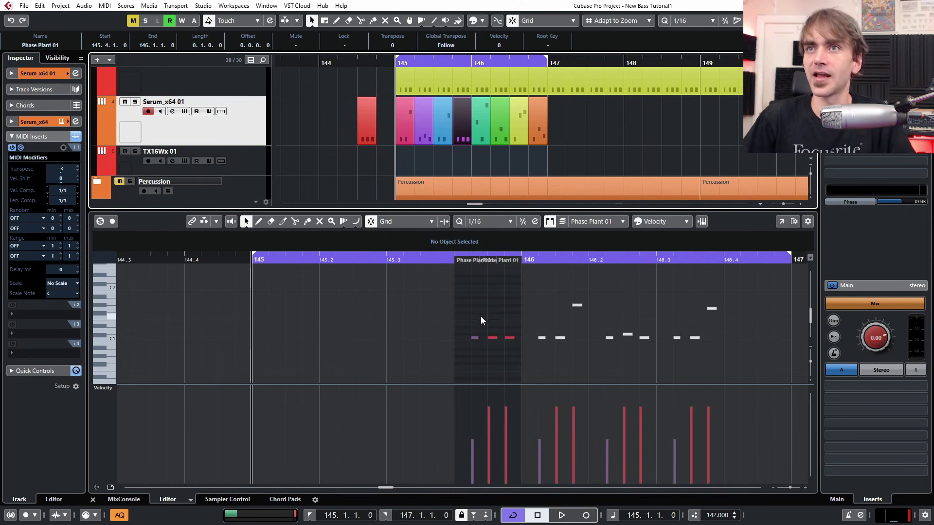
pyautogui.click(475, 337)
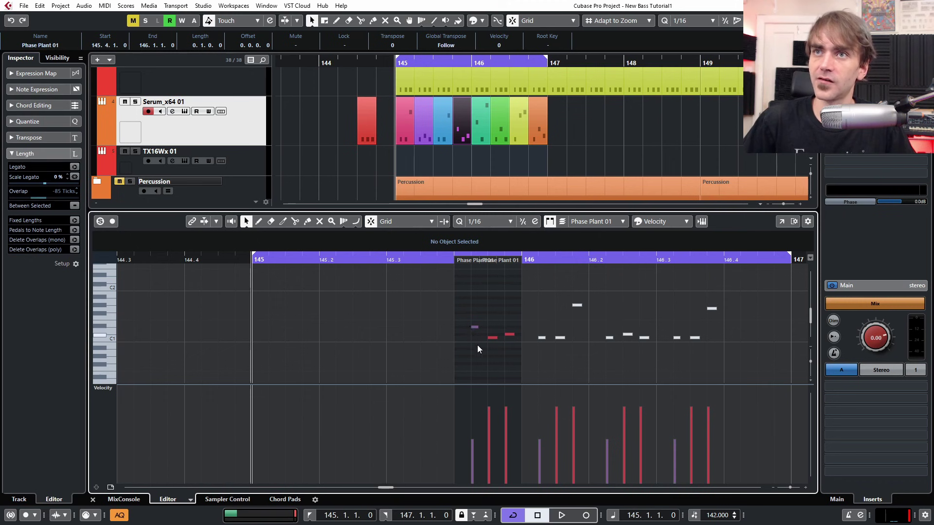
# Play the looped two-bar bassline together with the kick to check the note variations
pyautogui.press('space')
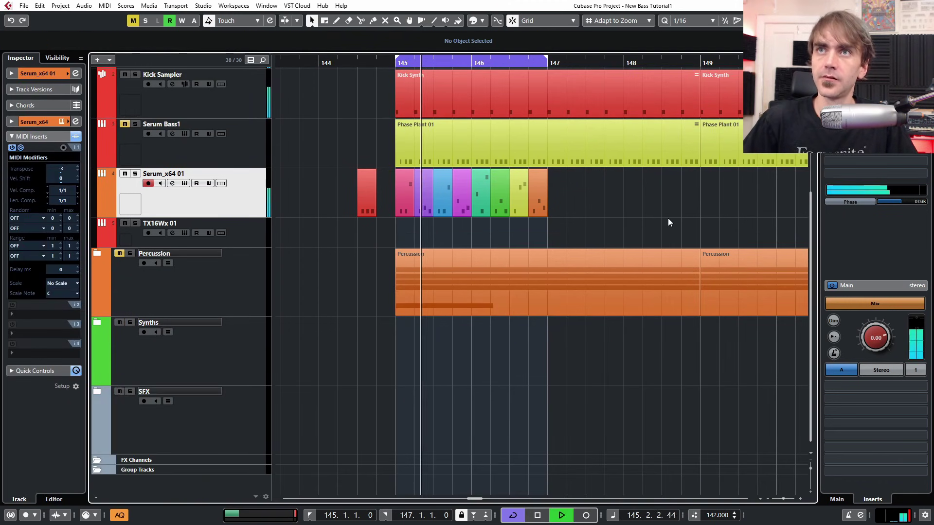
pyautogui.scroll(-1, 646, 206)
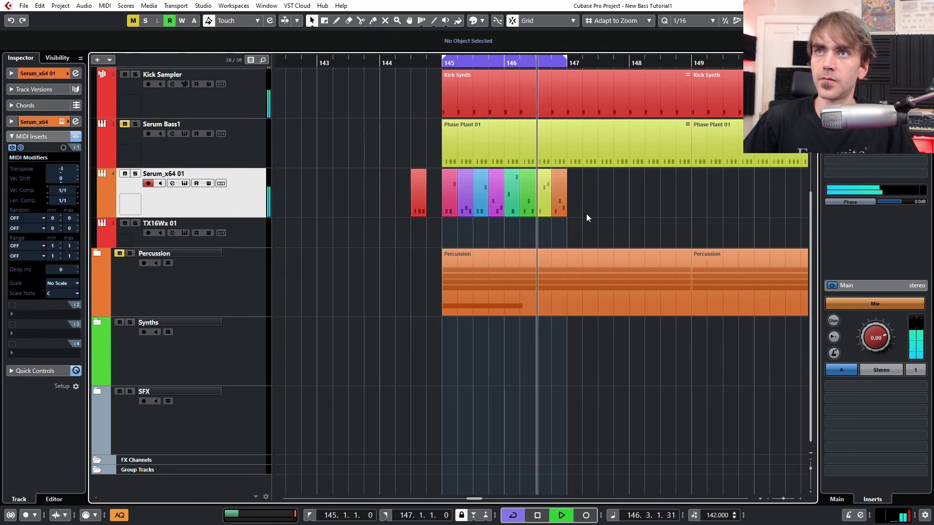
pyautogui.scroll(-2, 586, 214)
pyautogui.hscroll(1, 484, 255)
pyautogui.scroll(2, 486, 249)
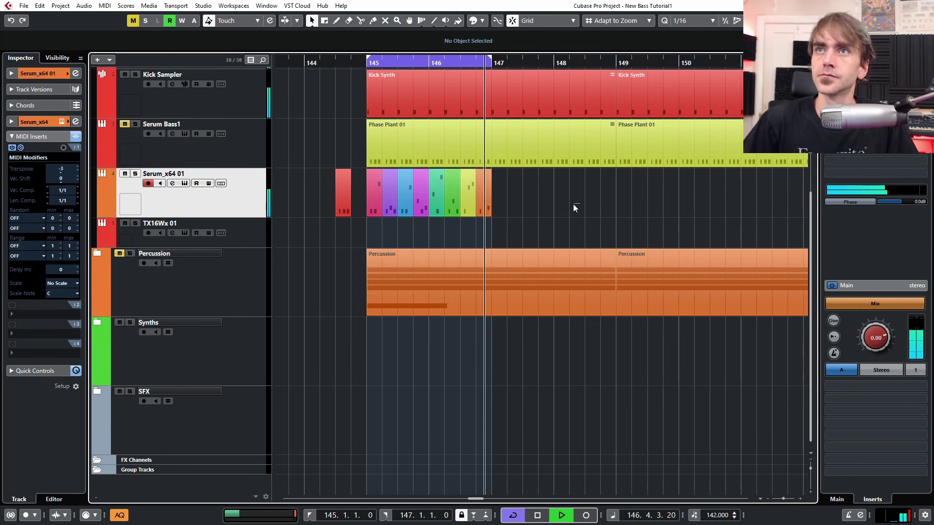
pyautogui.scroll(-3, 552, 203)
pyautogui.press('space')
# Move the eight coloured one-beat parts back to bar 142 and place the red part at 145.1.1
pyautogui.moveTo(551, 206); pyautogui.dragTo(298, 204)
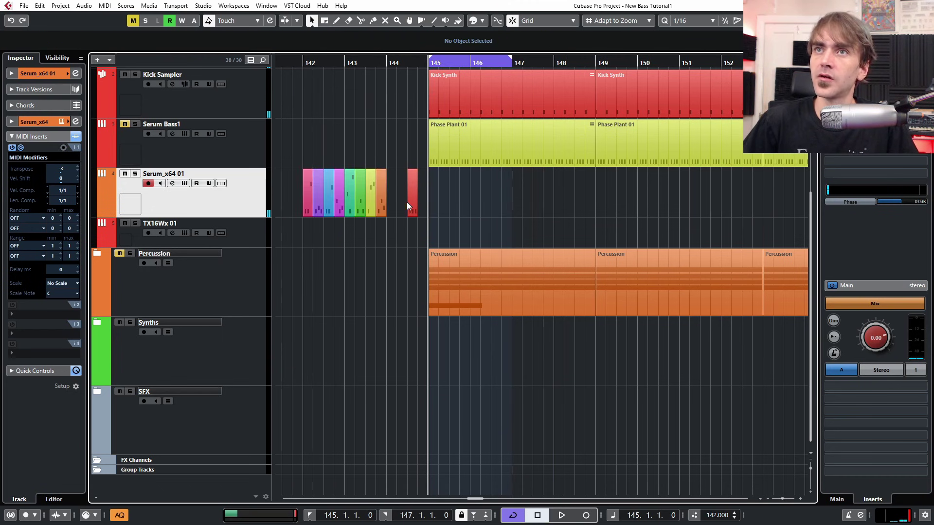
pyautogui.moveTo(407, 202); pyautogui.dragTo(456, 213)
pyautogui.scroll(1, 438, 212)
pyautogui.moveTo(456, 211); pyautogui.dragTo(373, 206)
# Duplicate the red part onto every other beat across bars 145 to 148 and set the right locator to bar 149
pyautogui.hscroll(-1, 366, 221)
pyautogui.hscroll(2, 433, 213)
pyautogui.moveTo(377, 205)
pyautogui.mouseDown()
pyautogui.moveTo(398, 200)
pyautogui.moveTo(381, 200)
pyautogui.mouseUp()
pyautogui.moveTo(599, 214); pyautogui.dragTo(380, 209)
pyautogui.moveTo(401, 209); pyautogui.dragTo(504, 203)
pyautogui.hscroll(-1, 396, 206)
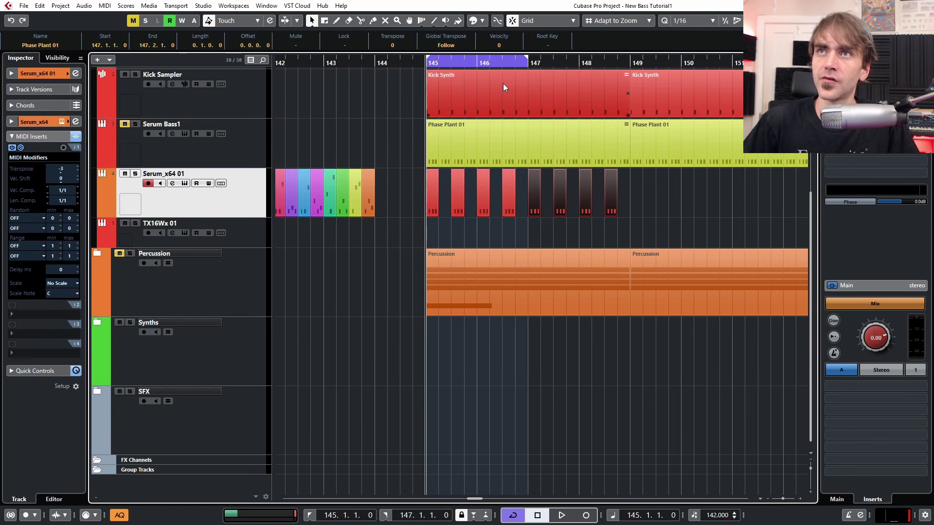
pyautogui.moveTo(526, 60); pyautogui.dragTo(602, 70)
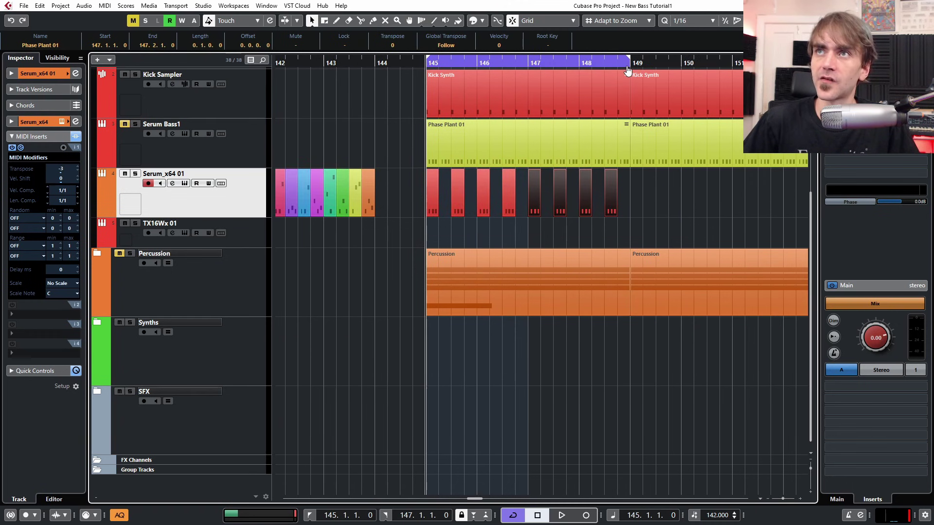
pyautogui.hscroll(-2, 463, 246)
pyautogui.hscroll(1, 462, 247)
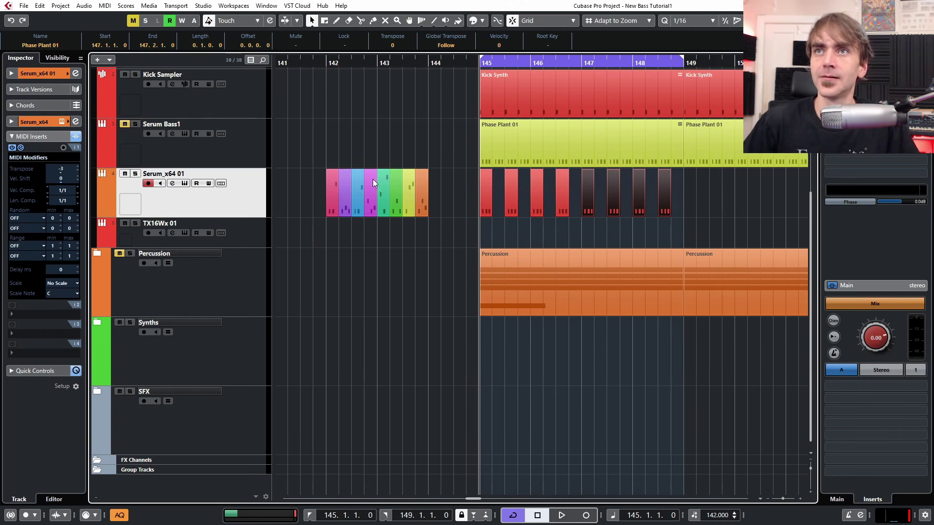
# Fill the gaps between the red parts with copies of the eight coloured parts, ordered blue, orange, purple, pink, green, yellow, magenta, teal
pyautogui.click(463, 246)
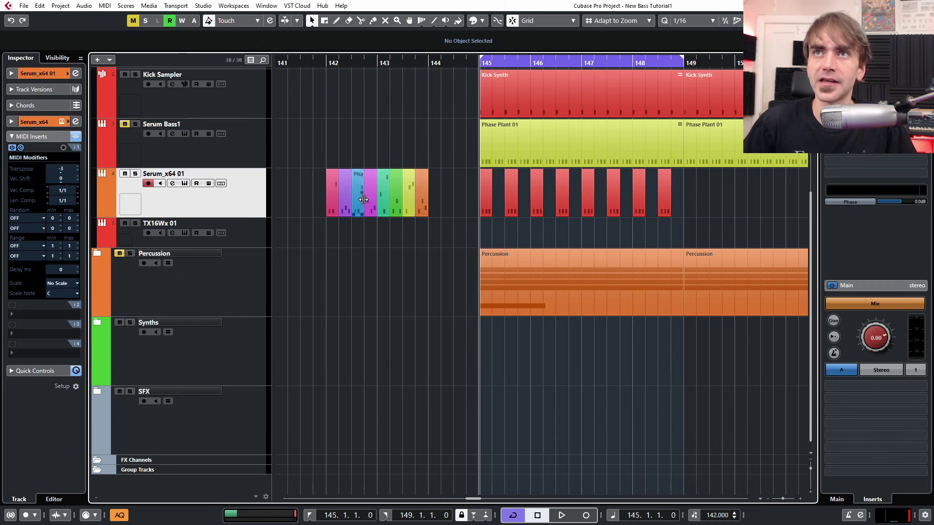
pyautogui.moveTo(357, 207); pyautogui.dragTo(576, 222)
pyautogui.moveTo(424, 209); pyautogui.dragTo(531, 212)
pyautogui.moveTo(396, 209); pyautogui.dragTo(529, 213)
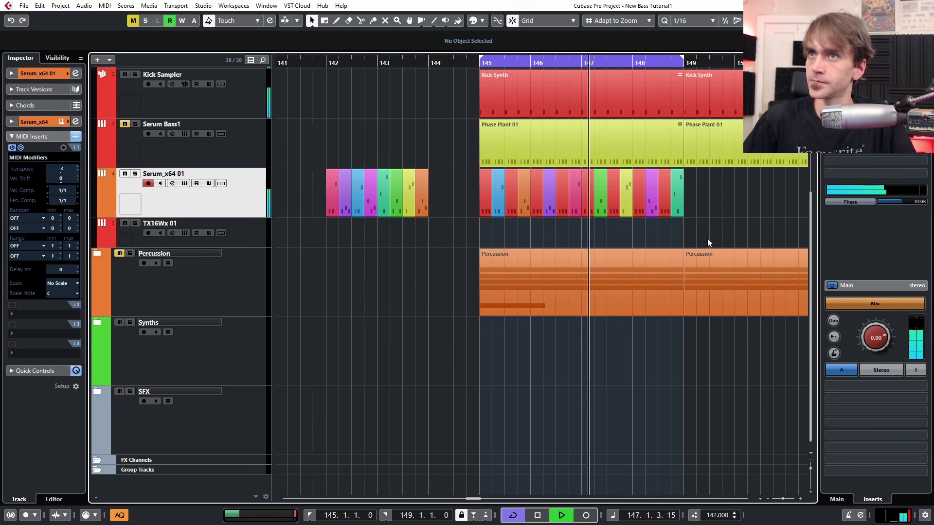
# Listen to the rearranged four-bar bassline looping with the kick
pyautogui.scroll(-3, 707, 238)
pyautogui.hscroll(5, 688, 225)
pyautogui.scroll(2, 491, 199)
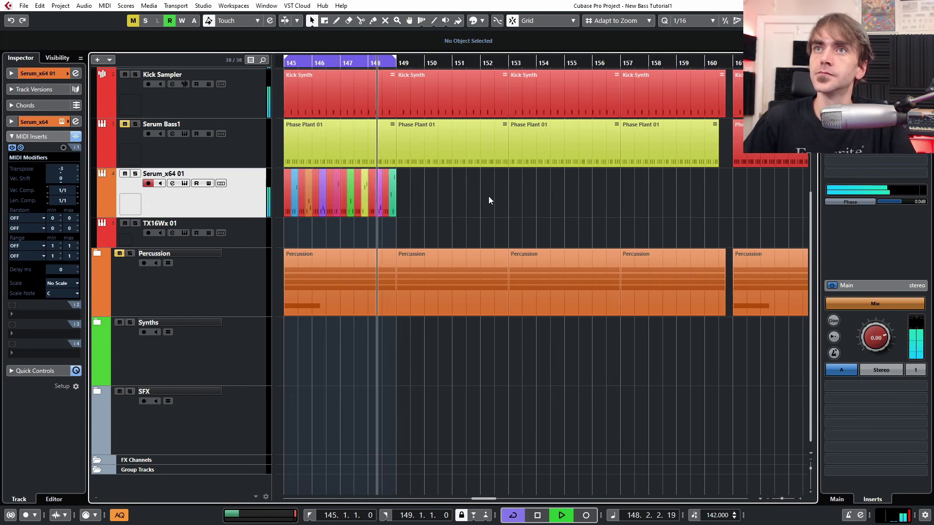
pyautogui.hscroll(-1, 487, 208)
pyautogui.hscroll(-1, 516, 214)
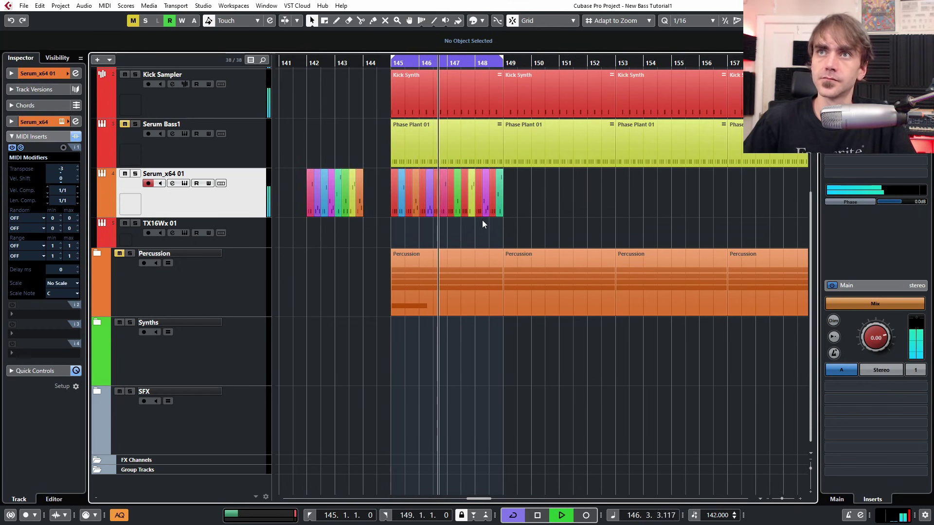
# Stop playback, copy all parts of bars 145 to 148 to 150.3.1 and glue the copies into one four-bar part
pyautogui.moveTo(574, 210); pyautogui.dragTo(393, 200)
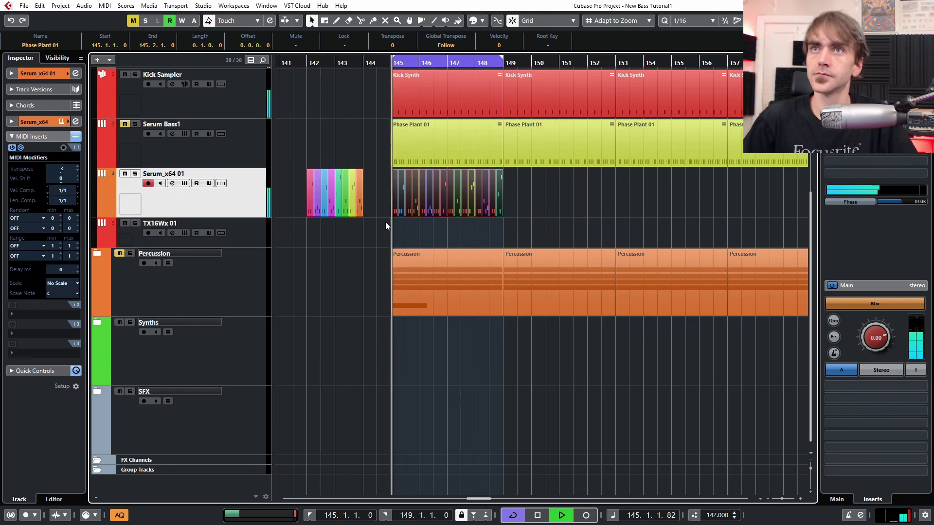
pyautogui.press('space')
pyautogui.moveTo(398, 204); pyautogui.dragTo(551, 204)
pyautogui.click(373, 21)
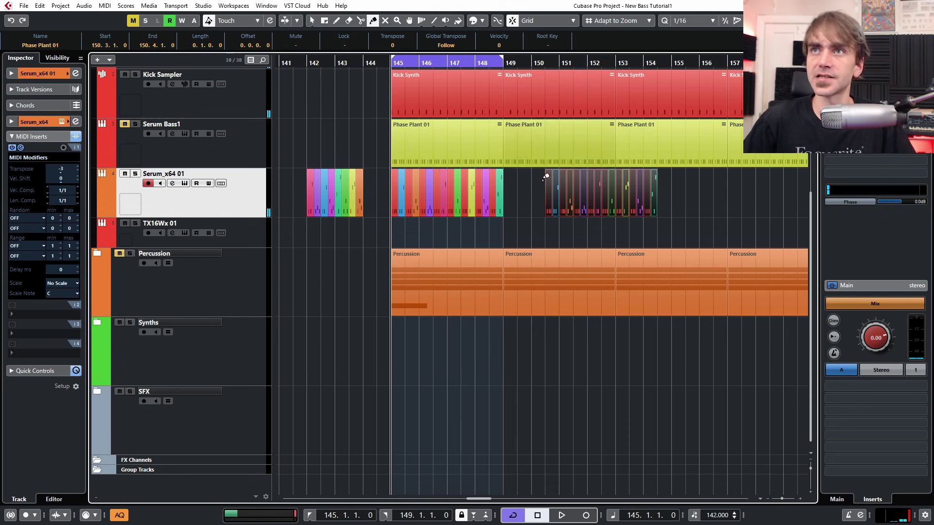
pyautogui.click(553, 205)
pyautogui.press('1')
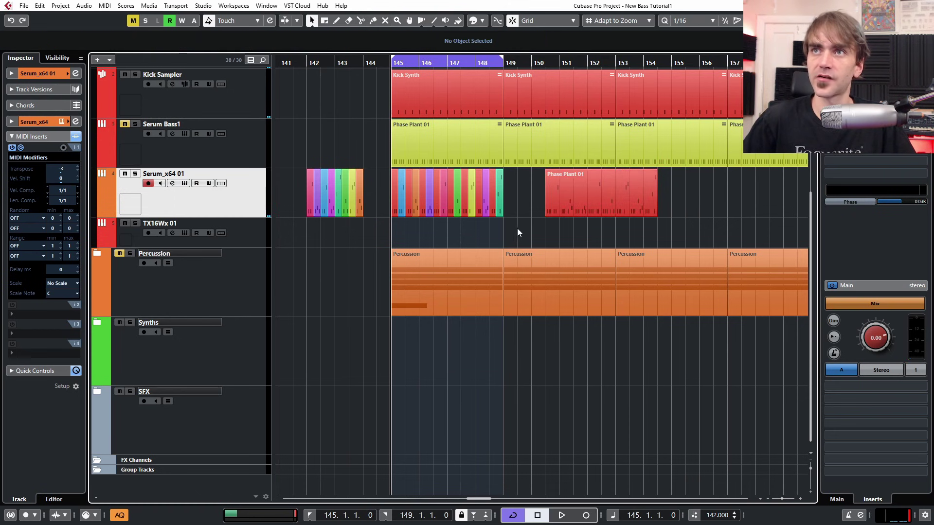
# Colour the glued four-bar part teal and move it ahead of the other parts so it ends at bar 135
pyautogui.click(561, 200)
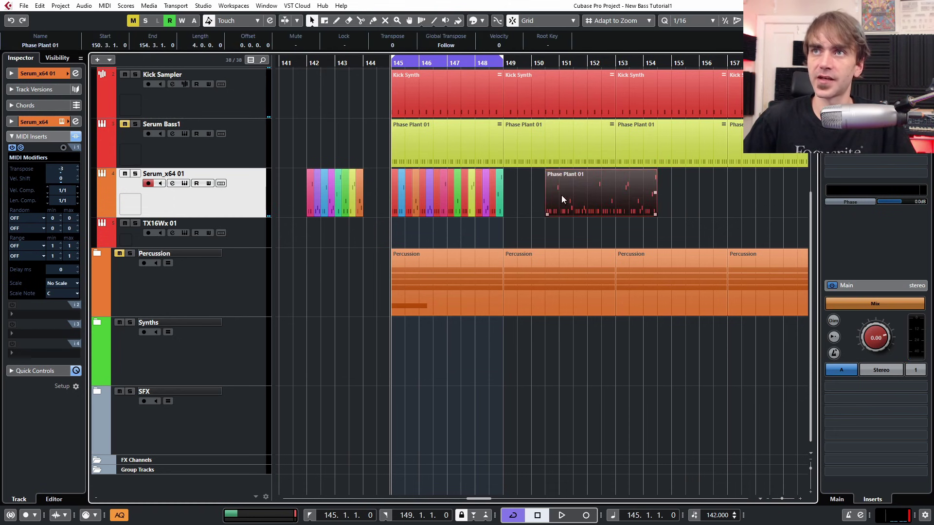
pyautogui.click(483, 21)
pyautogui.click(589, 48)
pyautogui.press('1')
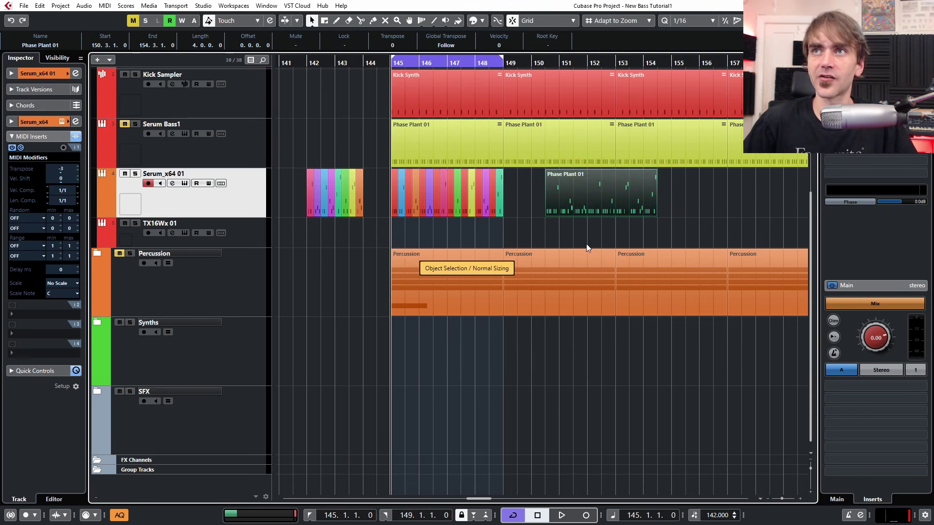
pyautogui.scroll(-2, 586, 243)
pyautogui.moveTo(618, 196); pyautogui.dragTo(321, 181)
pyautogui.click(374, 229)
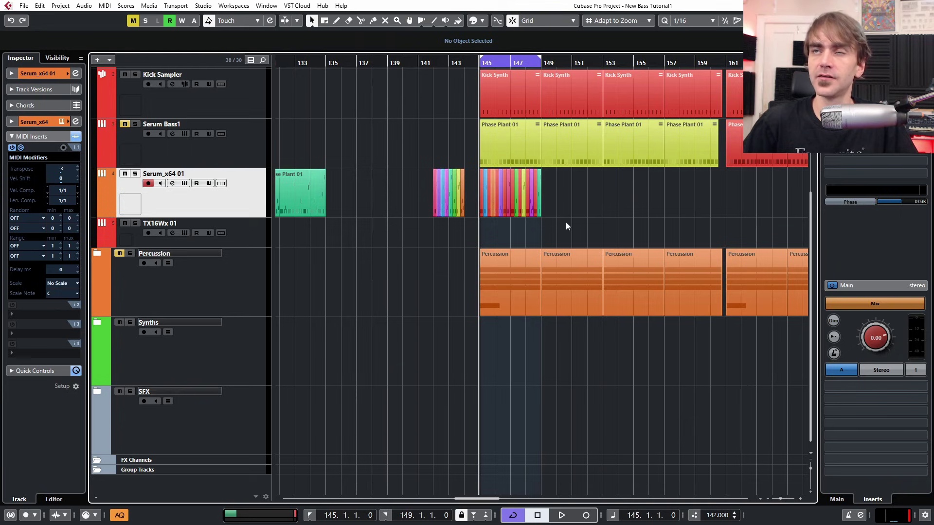
pyautogui.press('h')
pyautogui.press('h')
pyautogui.press('h')
pyautogui.press('h')
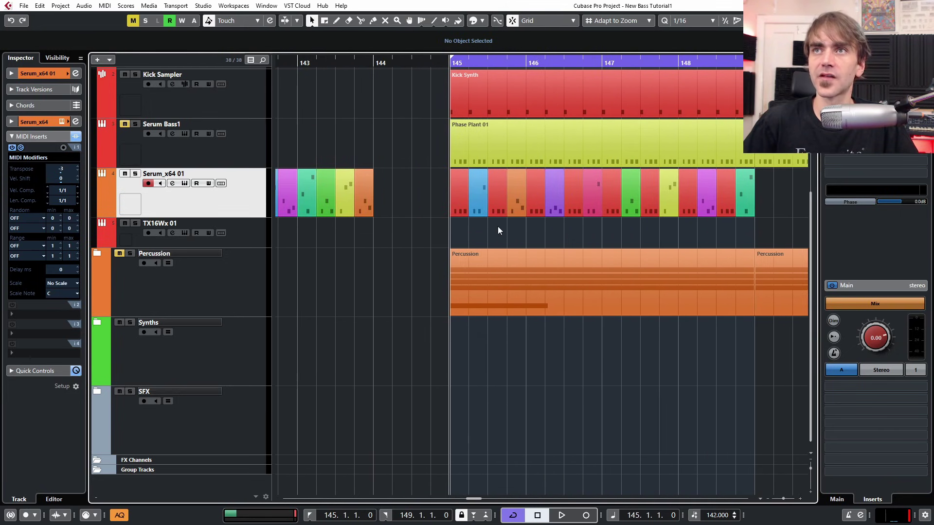
# Swap the slices on beats 2 and 3 of bar 145 on the Serum_x64 01 track, putting the blue slice on beat 3, and play the loop
pyautogui.press('g')
pyautogui.press('space')
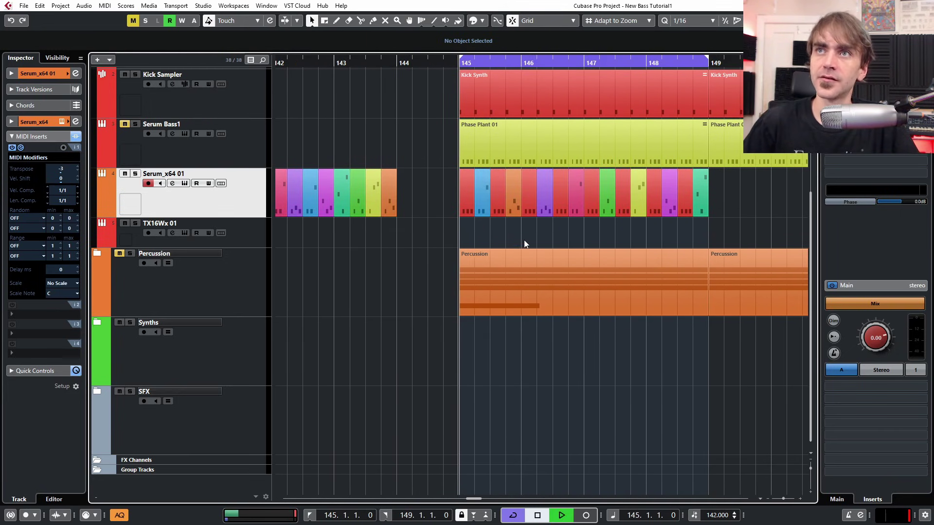
pyautogui.press('space')
pyautogui.moveTo(481, 207)
pyautogui.mouseDown()
pyautogui.moveTo(434, 209)
pyautogui.moveTo(479, 211)
pyautogui.mouseUp()
pyautogui.moveTo(431, 210); pyautogui.dragTo(489, 214)
pyautogui.click(560, 229)
pyautogui.press('space')
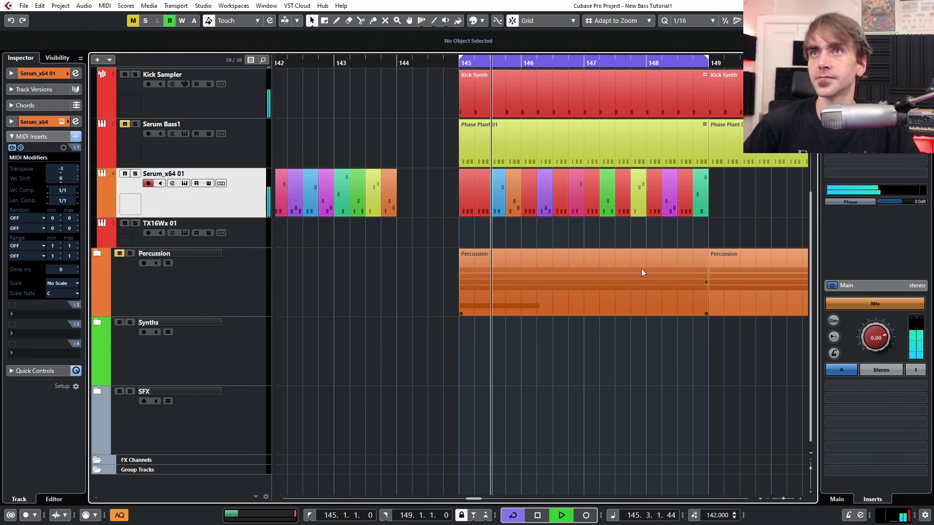
# Rearrange the slices in bar 146 on the Serum_x64 01 track and delete the slices in bars 147 and 148
pyautogui.click(562, 206)
pyautogui.press('Delete')
pyautogui.moveTo(576, 207); pyautogui.dragTo(560, 206)
pyautogui.moveTo(634, 205); pyautogui.dragTo(572, 207)
pyautogui.moveTo(560, 206); pyautogui.dragTo(638, 209)
pyautogui.moveTo(669, 206); pyautogui.dragTo(559, 206)
pyautogui.moveTo(739, 197); pyautogui.dragTo(588, 204)
pyautogui.press('Delete')
# Duplicate the slice pattern and place a four-bar Phase Plant 01 clip at bar 135 on the Serum_x64 01 track
pyautogui.moveTo(658, 233); pyautogui.dragTo(645, 209)
pyautogui.hotkey('ctrl', 'd')
pyautogui.scroll(-2, 490, 210)
pyautogui.moveTo(535, 197); pyautogui.dragTo(304, 199)
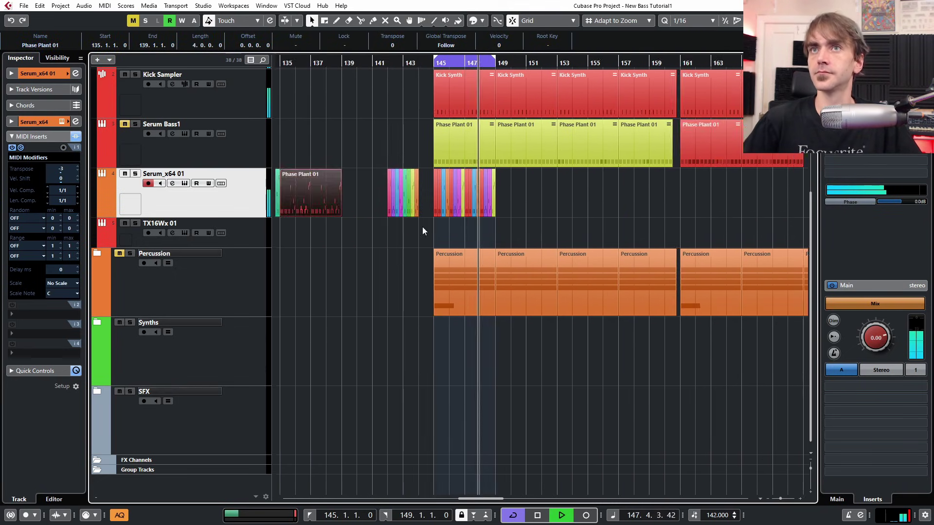
# Rearrange the opening slices of the loop so that three red slices precede the blue one in bar 145
pyautogui.scroll(4, 432, 224)
pyautogui.scroll(-4, 387, 238)
pyautogui.click(390, 237)
pyautogui.scroll(4, 404, 224)
pyautogui.moveTo(683, 243); pyautogui.dragTo(385, 196)
pyautogui.click(377, 220)
pyautogui.moveTo(381, 205)
pyautogui.mouseDown()
pyautogui.moveTo(399, 205)
pyautogui.moveTo(379, 193)
pyautogui.mouseUp()
pyautogui.moveTo(705, 228); pyautogui.dragTo(413, 199)
pyautogui.moveTo(417, 204); pyautogui.dragTo(436, 204)
pyautogui.moveTo(380, 204); pyautogui.dragTo(420, 206)
# Undo the last two slice edits and delete the surplus slices from the later part of the loop
pyautogui.moveTo(686, 231); pyautogui.dragTo(491, 199)
pyautogui.click(587, 229)
pyautogui.moveTo(506, 205); pyautogui.dragTo(533, 203)
pyautogui.hotkey('ctrl', 'z')
pyautogui.hotkey('ctrl', 'z')
pyautogui.moveTo(715, 192); pyautogui.dragTo(647, 203)
pyautogui.press('Delete')
# Glue all slices from bar 145 to bar 149 on the Serum_x64 01 track into one clip
pyautogui.scroll(-3, 691, 206)
pyautogui.moveTo(743, 179); pyautogui.dragTo(483, 217)
pyautogui.hscroll(5, 519, 202)
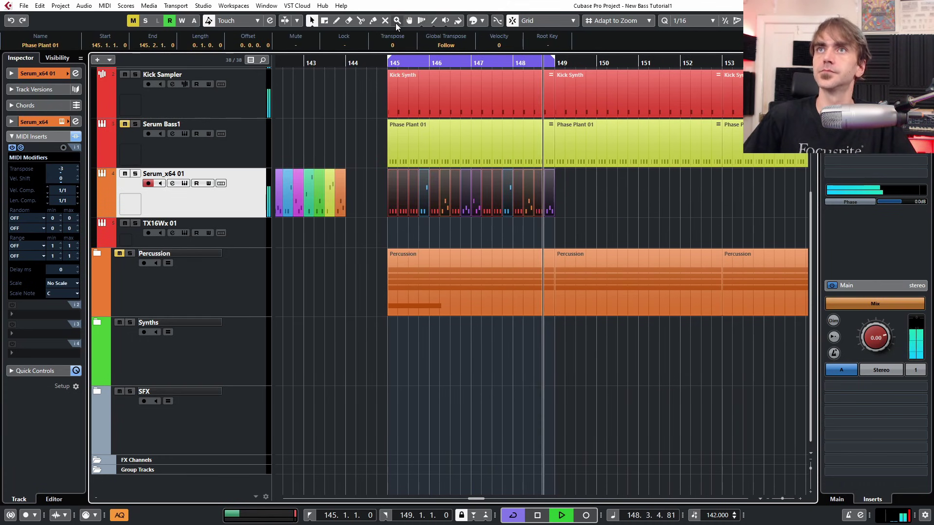
pyautogui.click(373, 20)
pyautogui.click(407, 202)
pyautogui.press('1')
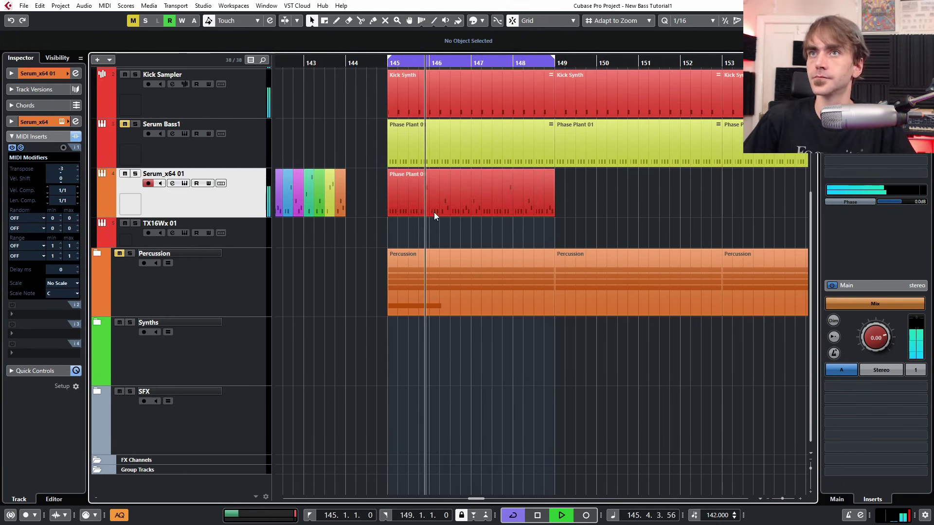
# Undo the gluing of the slices in the four-bar loop
pyautogui.click(435, 212)
pyautogui.scroll(-3, 498, 185)
pyautogui.hscroll(-3, 512, 205)
pyautogui.hotkey('ctrl', 'z')
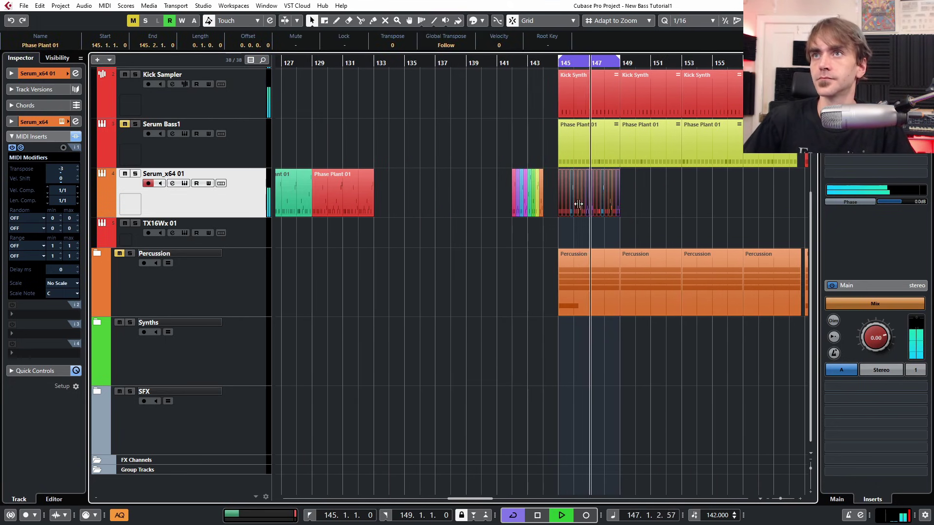
# Listen to the four-bar clip at bar 145 on the Serum_x64 01 track and stop playback
pyautogui.scroll(3, 578, 204)
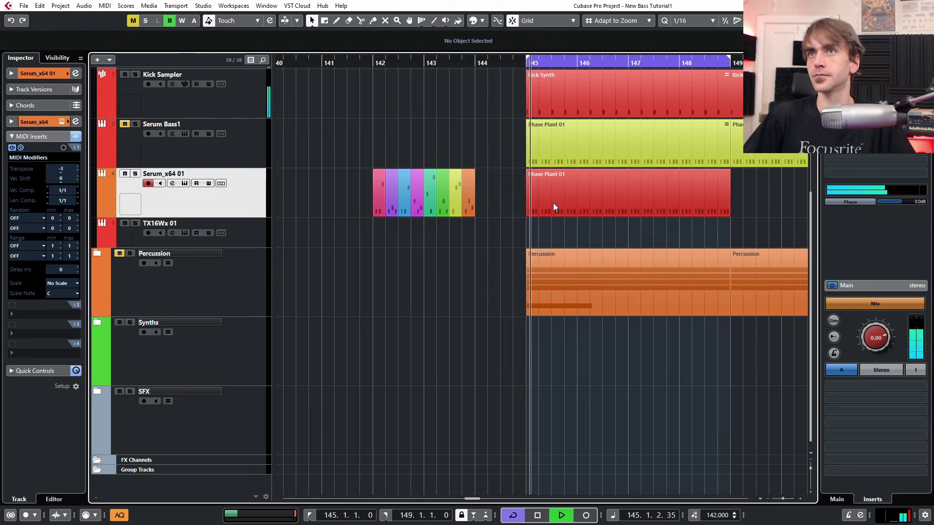
pyautogui.scroll(-4, 434, 232)
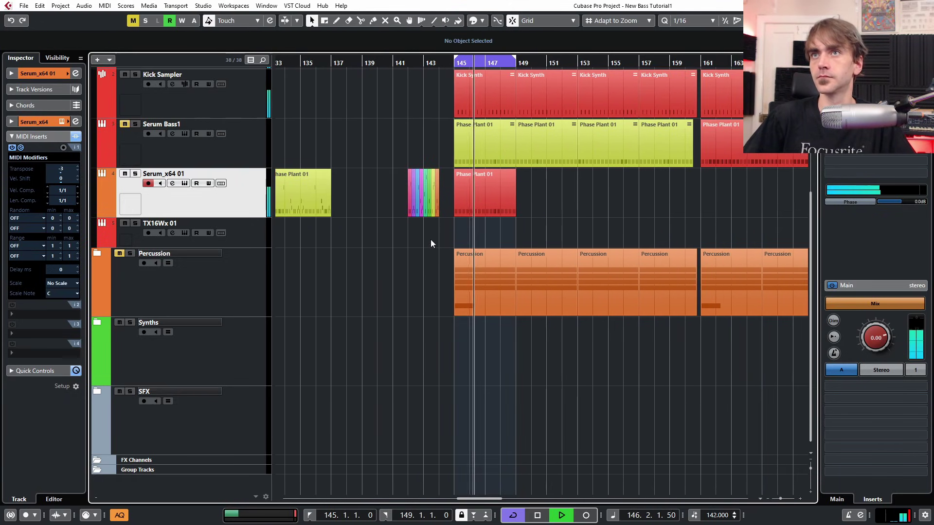
pyautogui.scroll(3, 469, 219)
pyautogui.click(460, 198)
pyautogui.press('space')
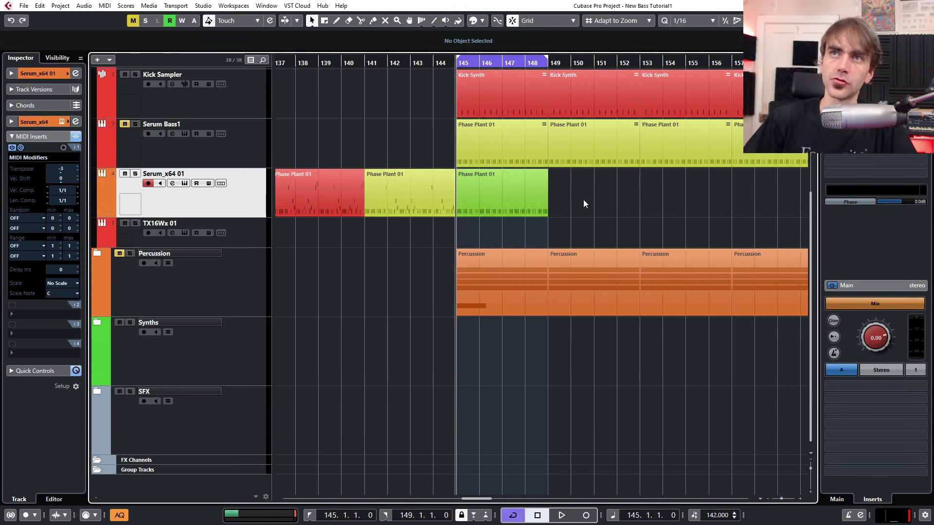
# Look over the slices and the Phase Plant 01 clip variations along the Serum_x64 01 track
pyautogui.scroll(-3, 568, 187)
pyautogui.moveTo(411, 280); pyautogui.dragTo(474, 236)
pyautogui.moveTo(361, 245); pyautogui.dragTo(580, 213)
pyautogui.click(615, 180)
pyautogui.hscroll(-3, 433, 189)
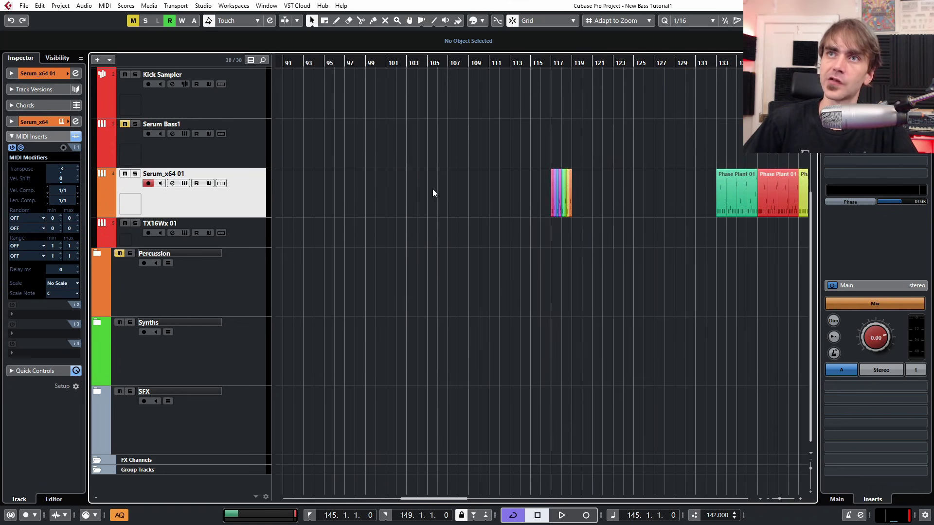
pyautogui.hscroll(6, 433, 190)
pyautogui.hscroll(-2, 515, 192)
pyautogui.hscroll(1, 494, 209)
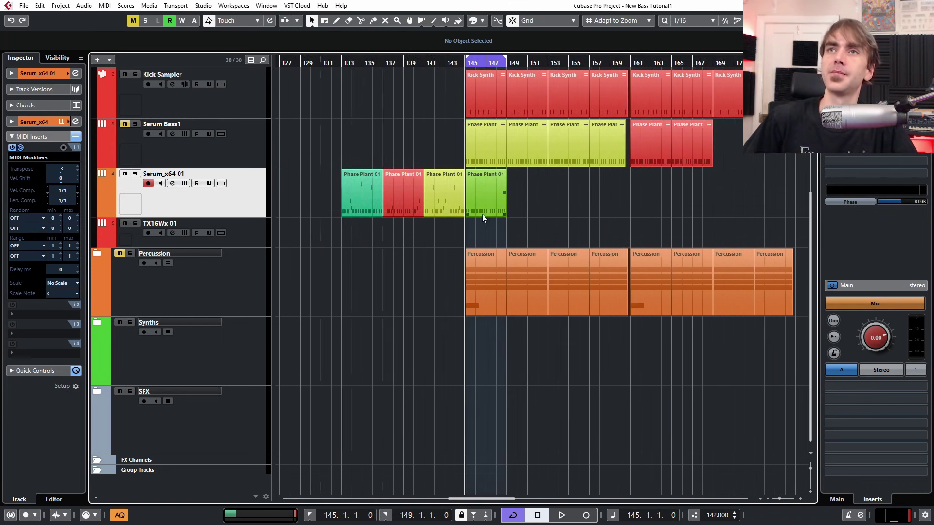
pyautogui.scroll(1, 471, 217)
pyautogui.scroll(3, 460, 221)
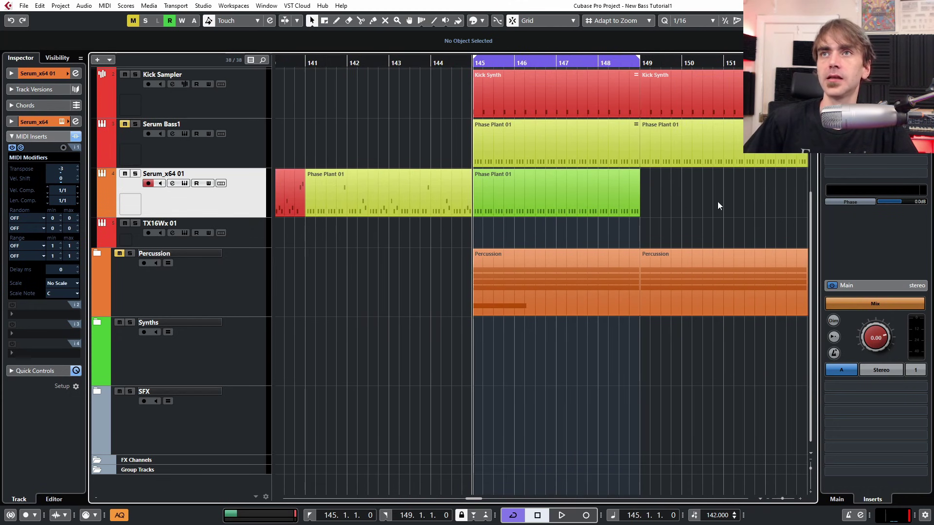
# Open the Phase Plant 01 clip at bar 145 on the Serum_x64 01 track for note editing
pyautogui.hscroll(2, 504, 204)
pyautogui.click(402, 213)
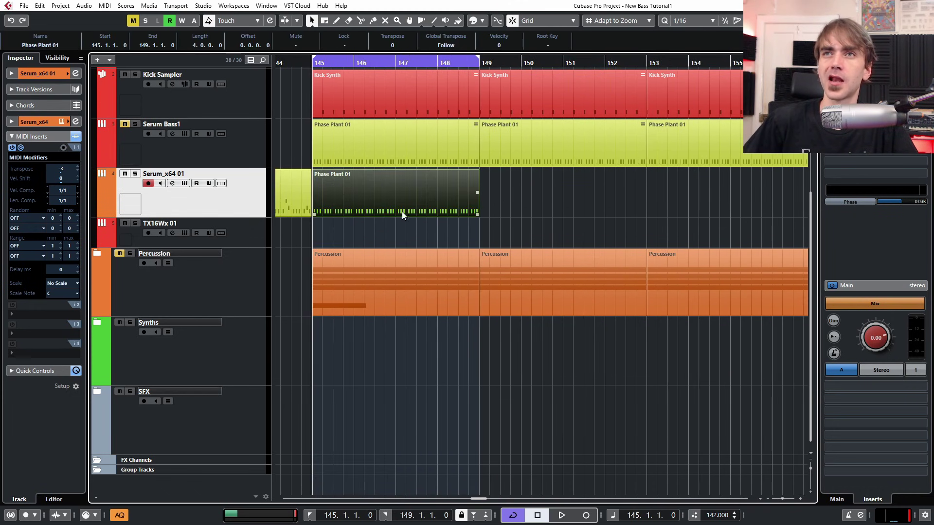
pyautogui.click(453, 128)
pyautogui.click(550, 351)
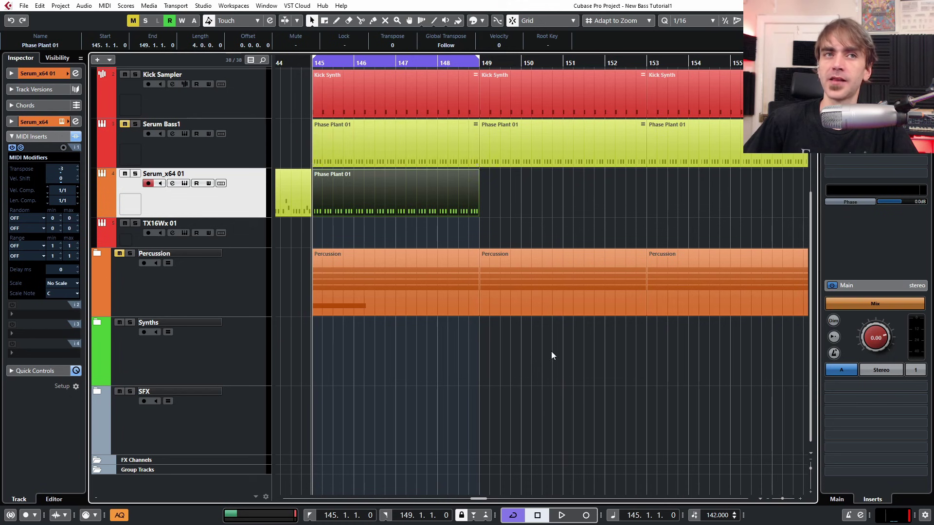
pyautogui.click(372, 254)
pyautogui.click(652, 104)
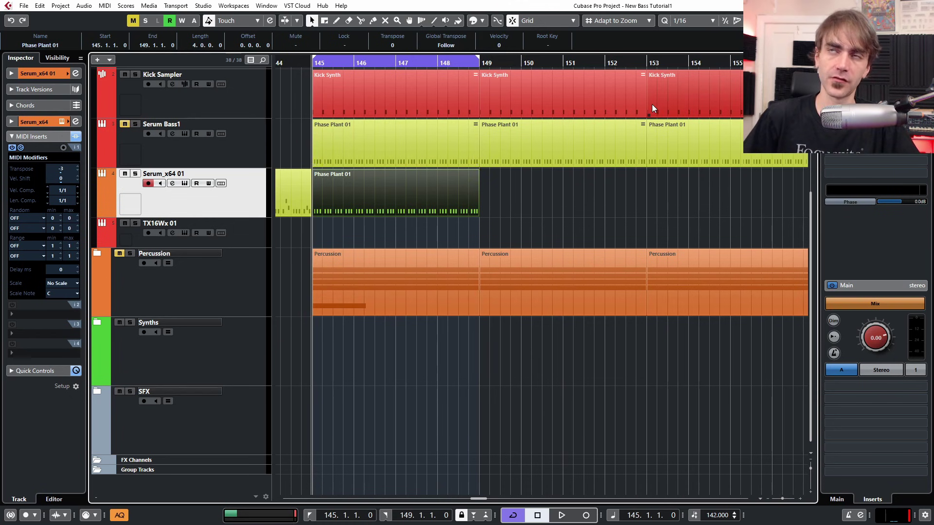
pyautogui.click(345, 187)
pyautogui.doubleClick(340, 201)
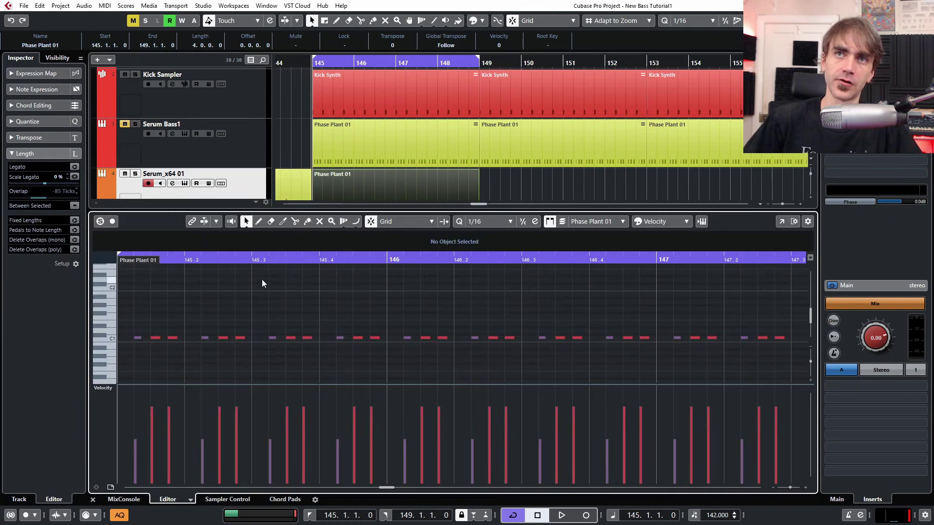
pyautogui.hscroll(-3, 142, 305)
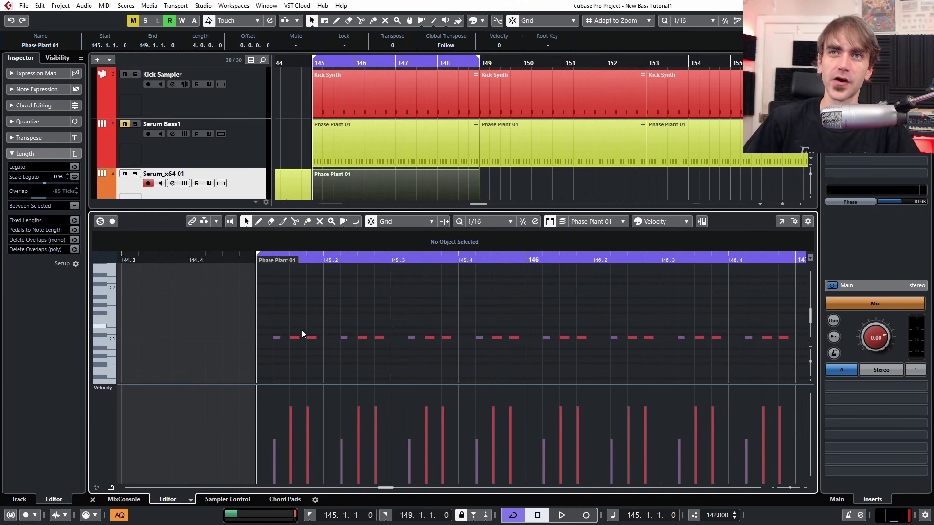
pyautogui.scroll(3, 301, 332)
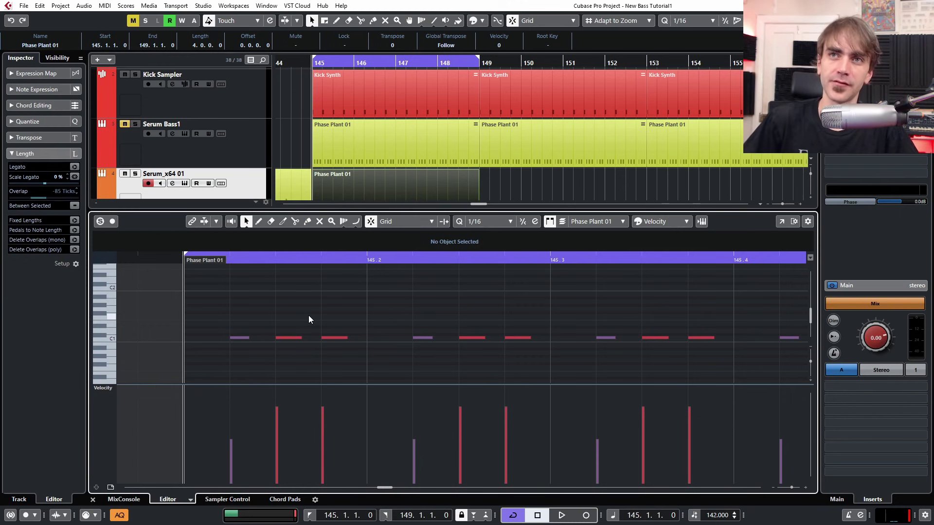
# Try lengthening all notes in the clip, bringing the first one to 0.0.0.76, and start playback
pyautogui.moveTo(297, 318); pyautogui.dragTo(279, 388)
pyautogui.hotkey('ctrl', 'a')
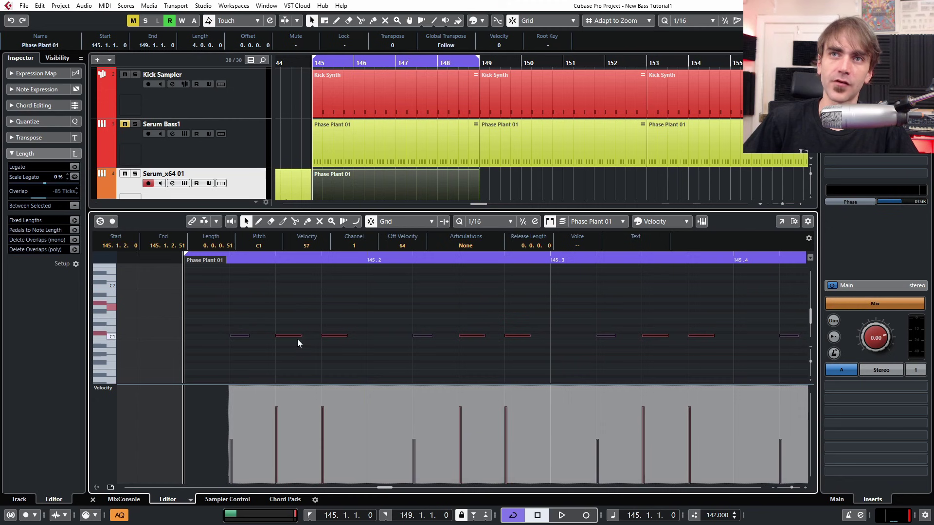
pyautogui.click(298, 335)
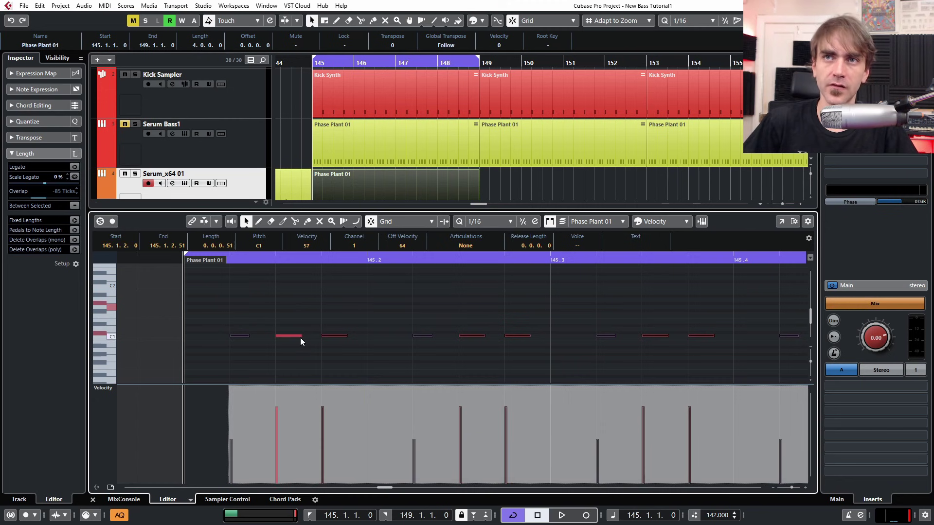
pyautogui.moveTo(300, 338); pyautogui.dragTo(310, 340)
pyautogui.press('space')
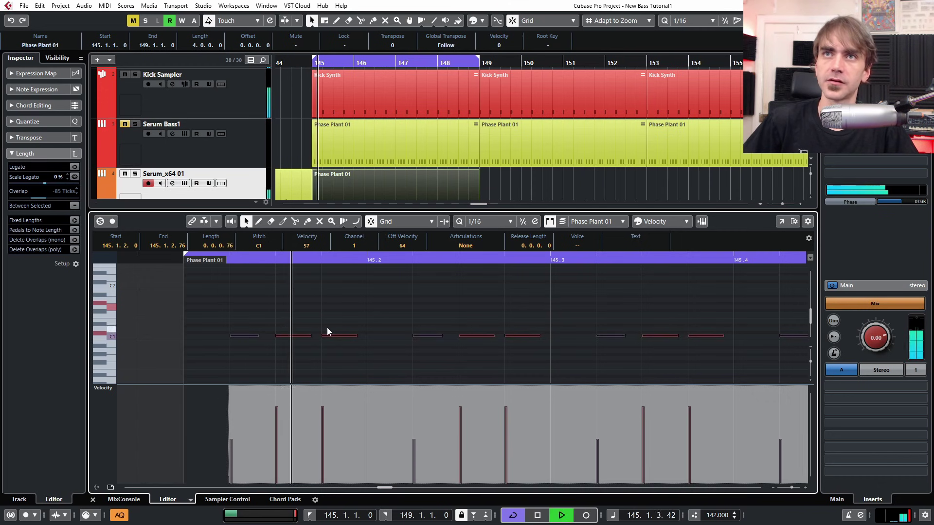
# Listen to the longer notes and undo the note length change
pyautogui.click(316, 312)
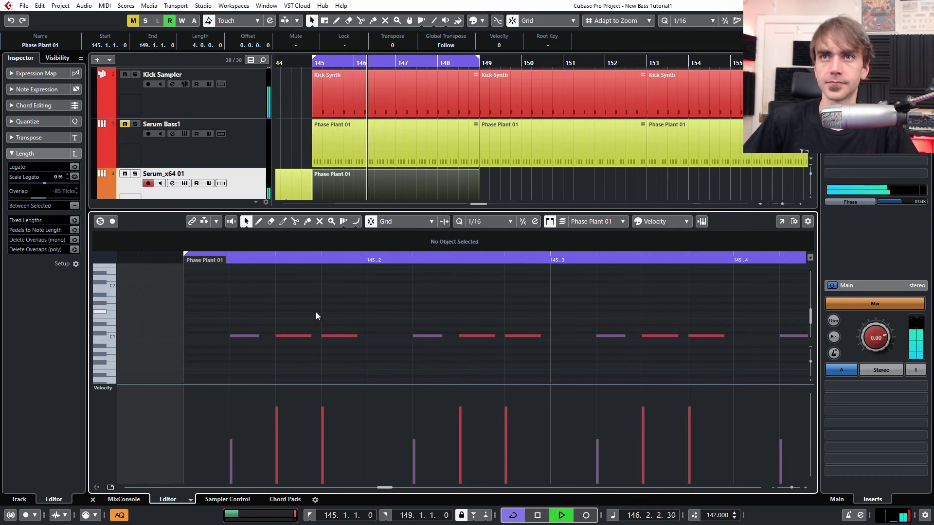
pyautogui.scroll(-3, 436, 159)
pyautogui.scroll(2, 437, 161)
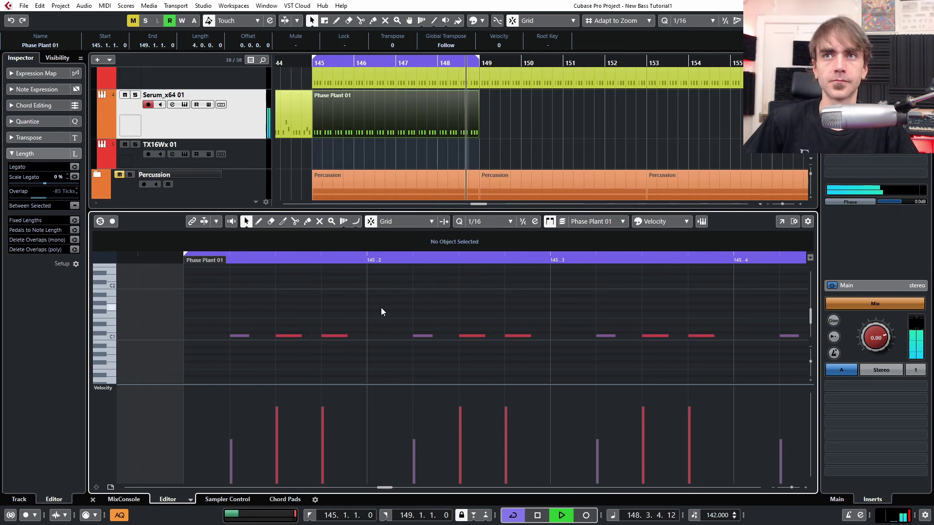
pyautogui.hotkey('ctrl', 'z')
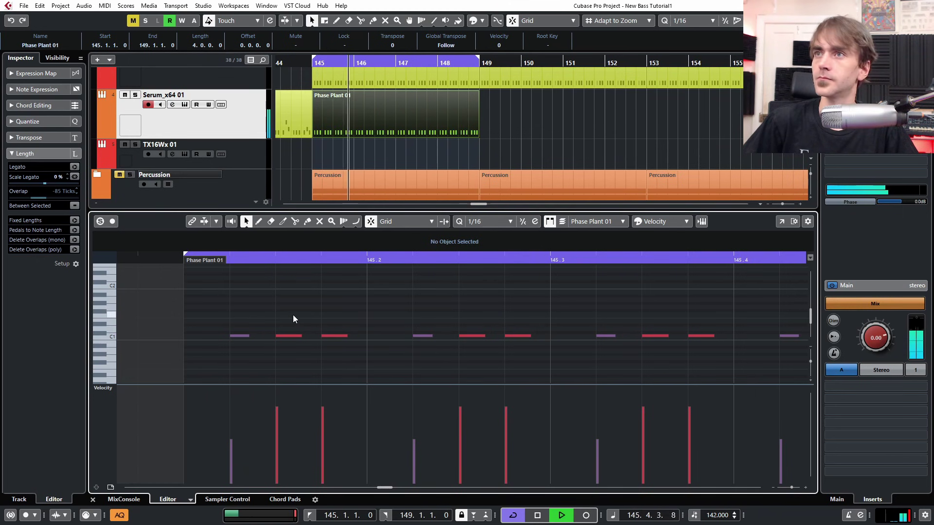
# Lengthen all notes in the clip together, bringing the first one to 0.0.0.90, and stop playback after listening
pyautogui.hotkey('ctrl', 'a')
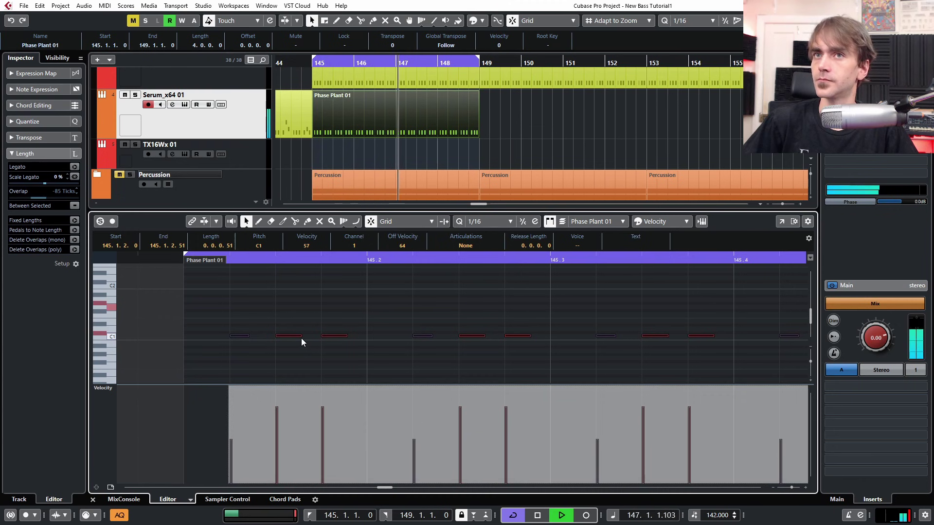
pyautogui.moveTo(297, 336); pyautogui.dragTo(322, 363)
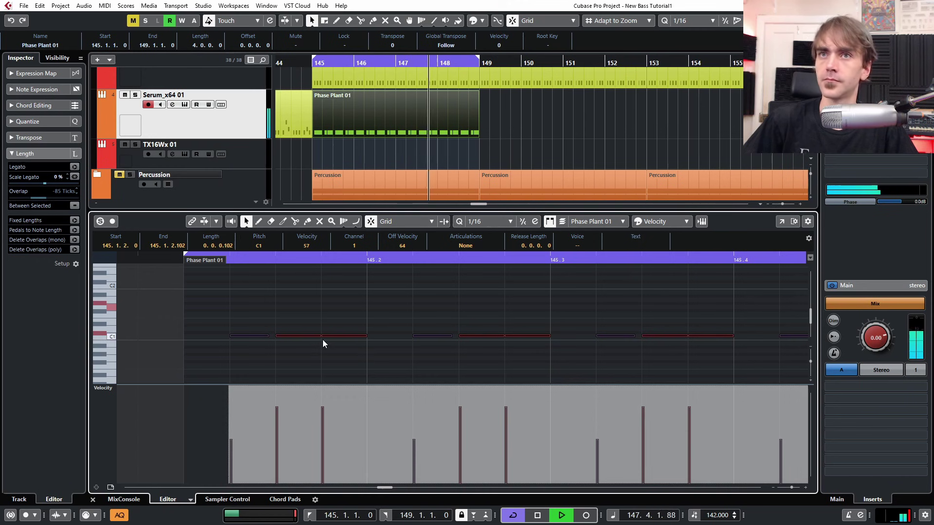
pyautogui.moveTo(319, 337); pyautogui.dragTo(310, 336)
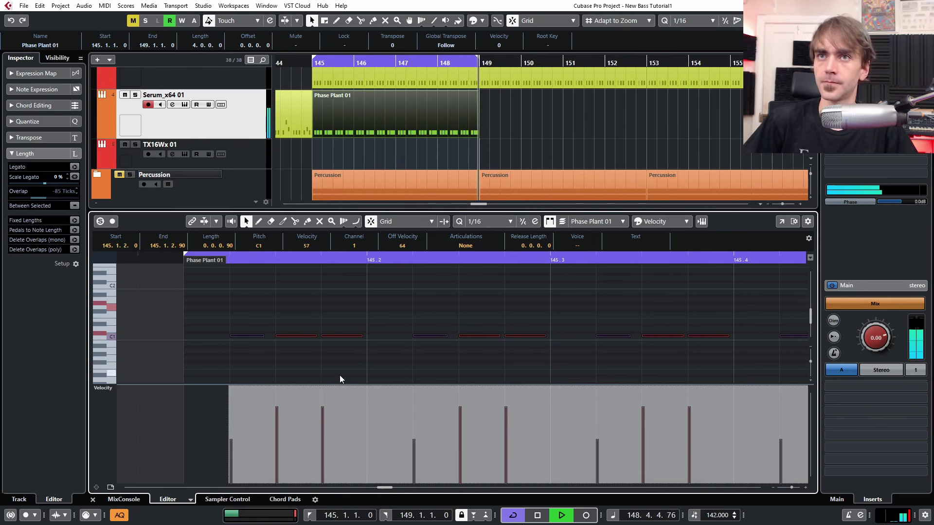
pyautogui.scroll(-3, 379, 360)
pyautogui.click(357, 375)
pyautogui.press('space')
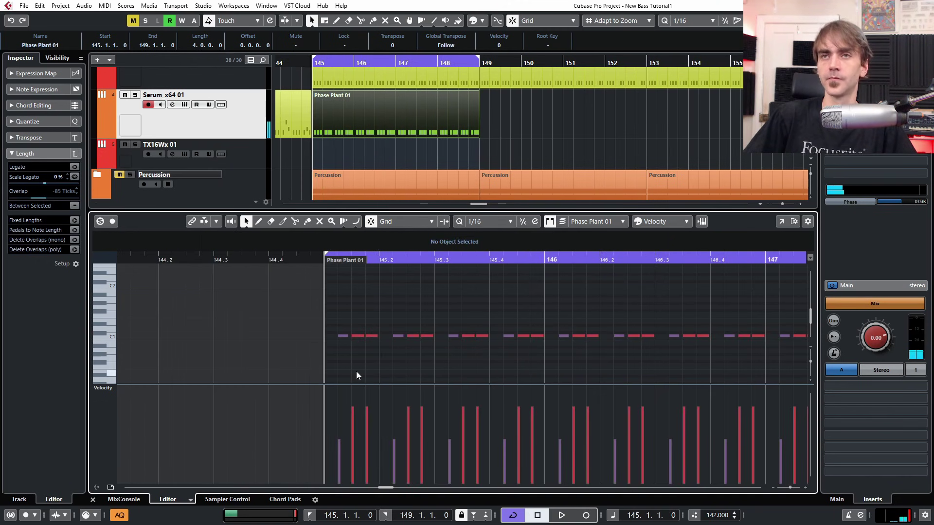
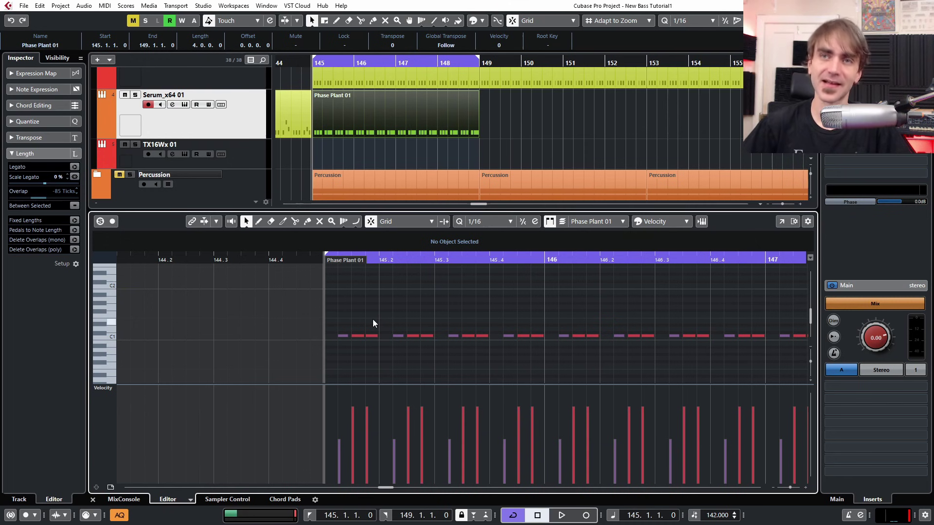
# Mute the clip's notes from bar 145 through beat 3 of bar 146, leaving the second note active
pyautogui.press('7')
pyautogui.click(343, 336)
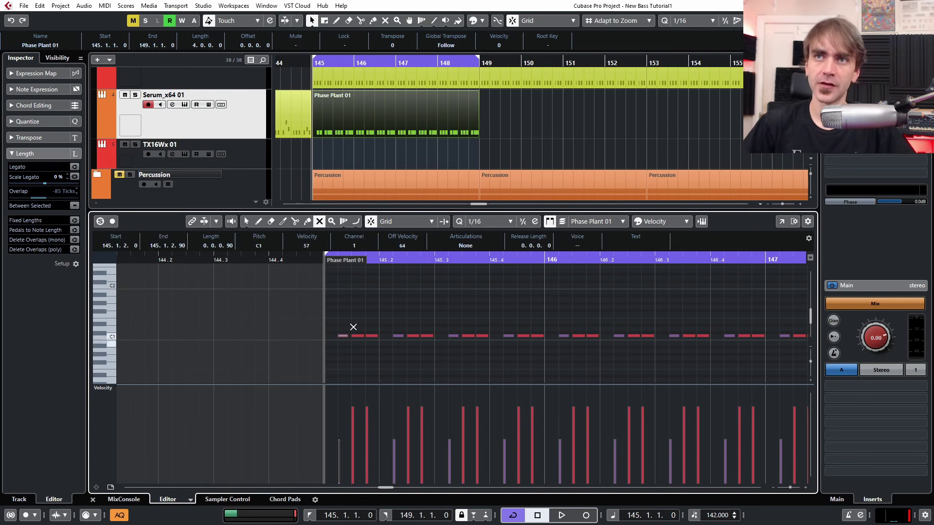
pyautogui.moveTo(367, 315); pyautogui.dragTo(722, 379)
pyautogui.press('1')
pyautogui.click(734, 304)
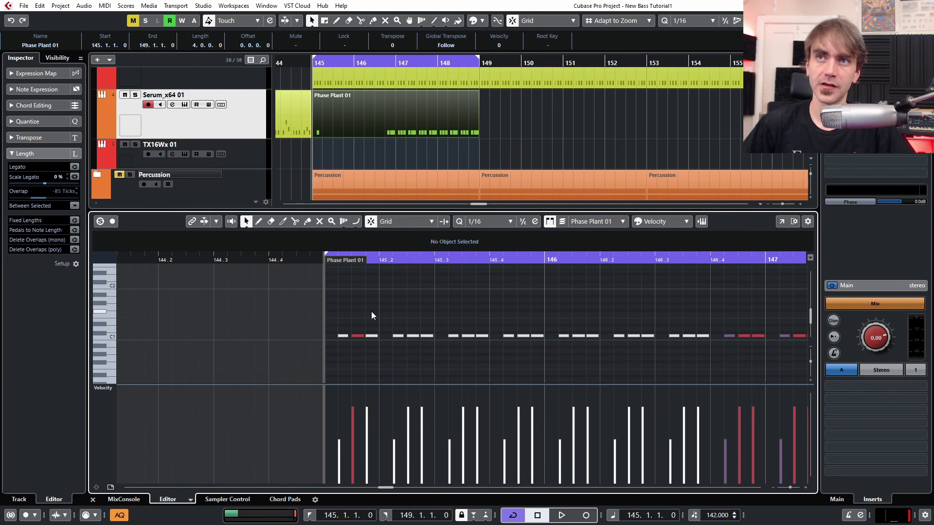
# Delete the muted notes around the clip's active second note and move that note to 145.1.1.0
pyautogui.moveTo(372, 312); pyautogui.dragTo(453, 375)
pyautogui.press('Delete')
pyautogui.moveTo(339, 312); pyautogui.dragTo(342, 341)
pyautogui.press('Delete')
pyautogui.hotkey('ctrl', 'l')
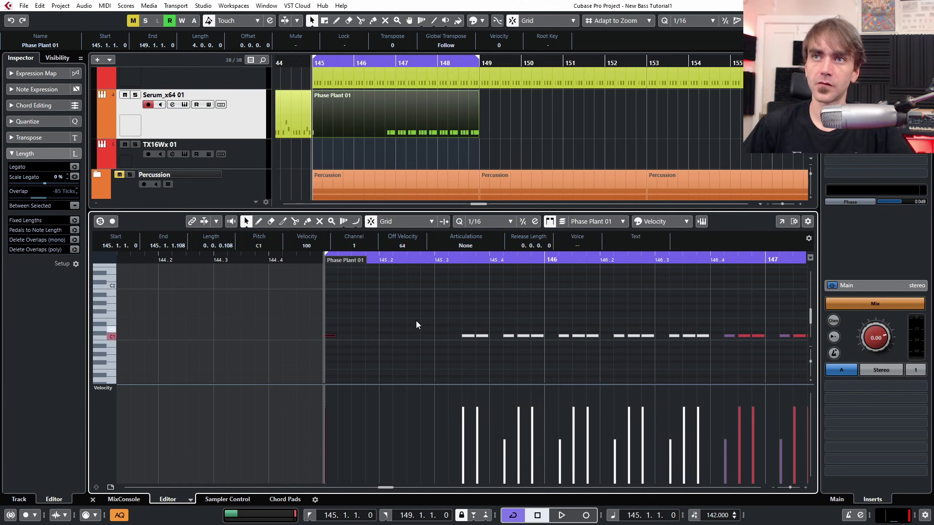
# Delete all the other notes in the clip, keeping only the C1 note at its start
pyautogui.moveTo(426, 312); pyautogui.dragTo(779, 354)
pyautogui.press('Delete')
pyautogui.hscroll(-4, 610, 340)
pyautogui.scroll(4, 377, 323)
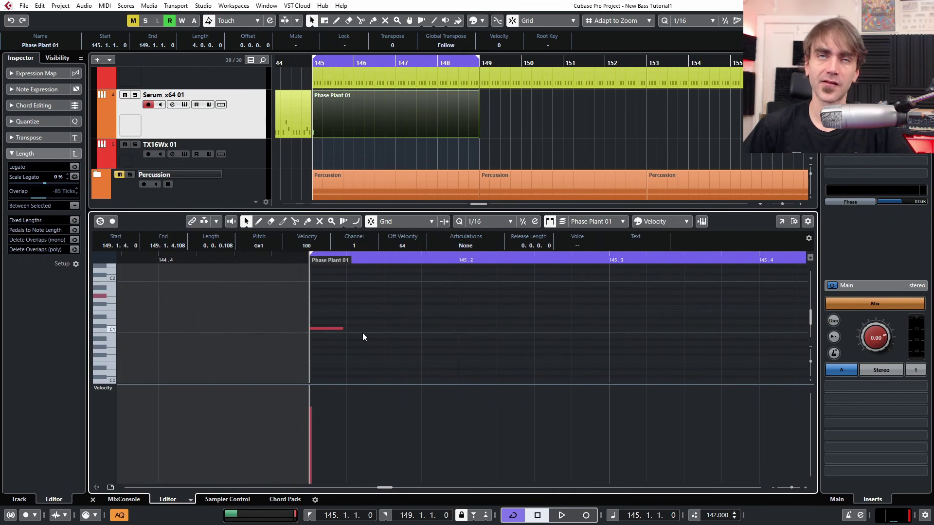
# Set the remaining C1 note's length to 0.0.2.0 and audition it with the Serum_x64 01 track soloed
pyautogui.click(363, 333)
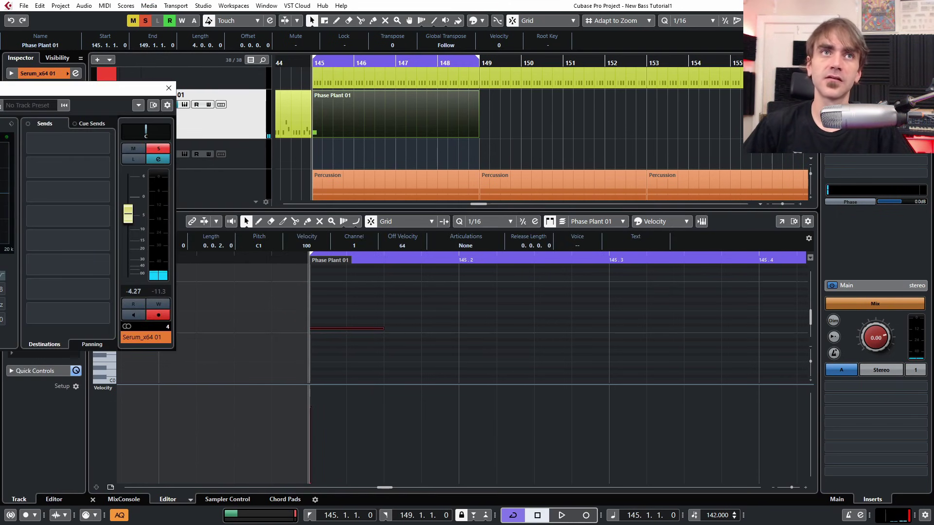
pyautogui.press('space')
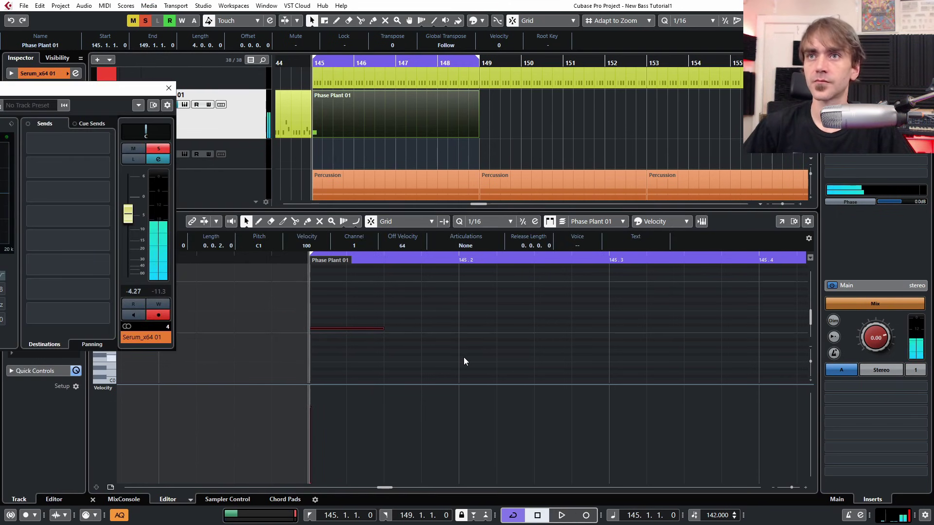
# Shorten the C1 note at the clip's start to 0.0.1.0 and set the loop range from 145.1.1.0 to 145.1.3.0
pyautogui.press('space')
pyautogui.click(169, 88)
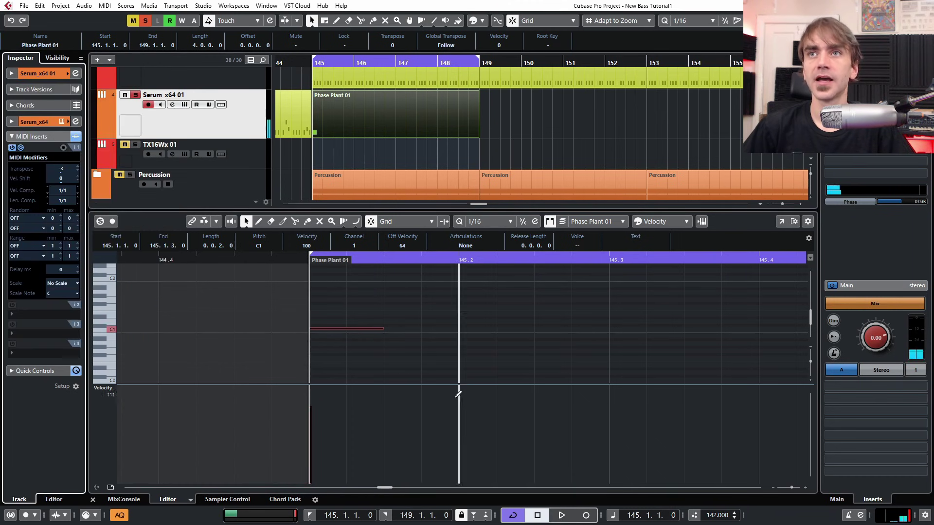
pyautogui.click(381, 341)
pyautogui.moveTo(381, 329); pyautogui.dragTo(351, 329)
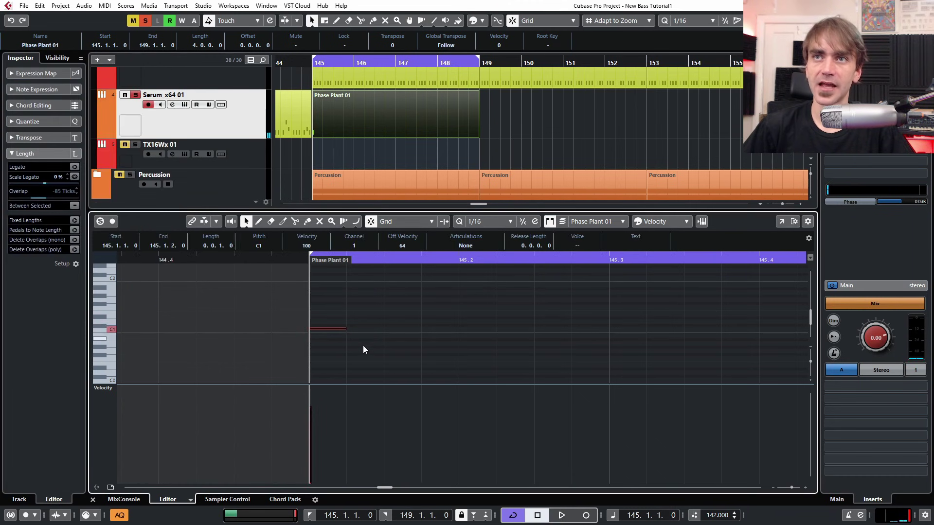
pyautogui.click(367, 349)
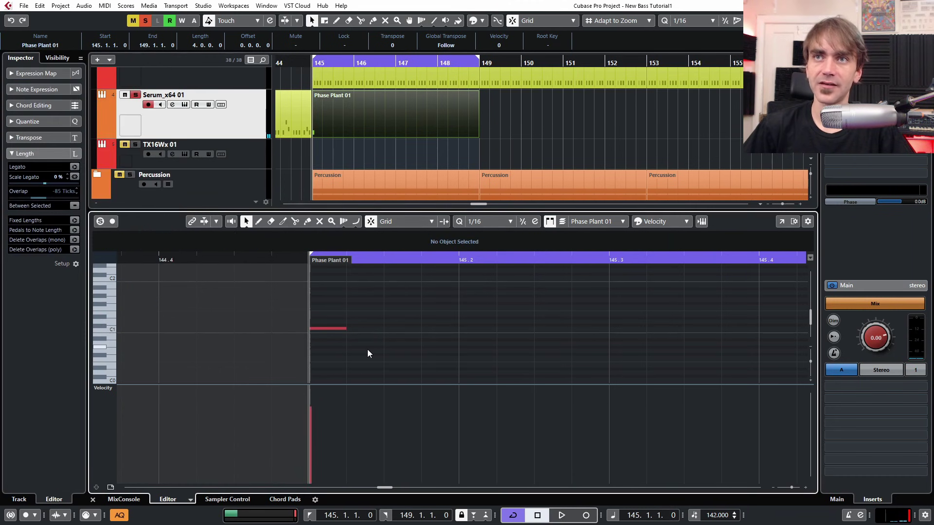
pyautogui.keyDown('alt'); pyautogui.click(458, 259); pyautogui.keyUp('alt')
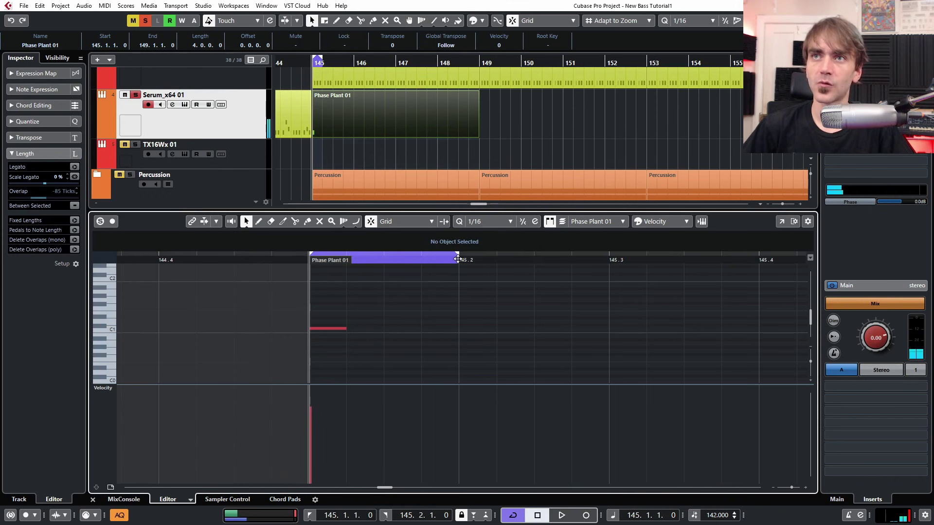
pyautogui.keyDown('alt'); pyautogui.click(354, 260); pyautogui.keyUp('alt')
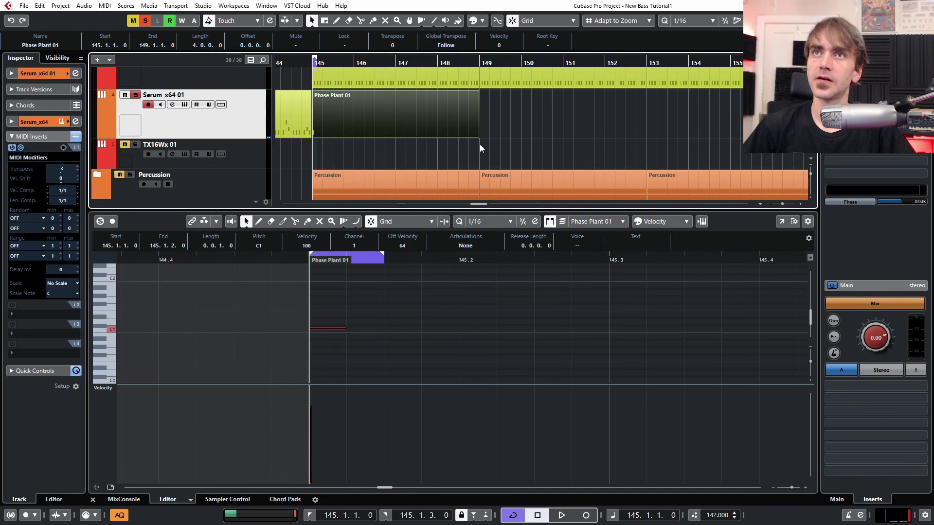
# Trim the Phase Plant 01 clip at bar 145 to two sixteenth notes and render its C1 note to a new audio track
pyautogui.press('h')
pyautogui.press('h')
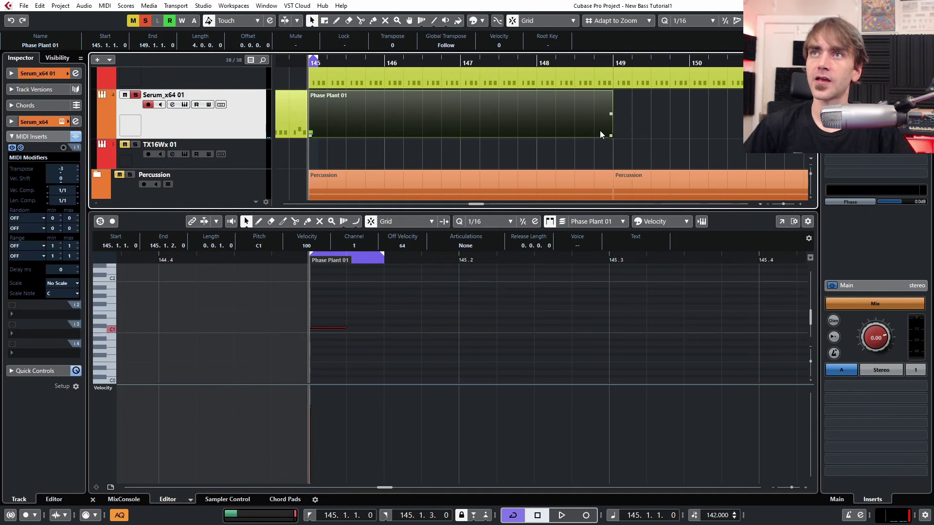
pyautogui.moveTo(611, 135); pyautogui.dragTo(325, 134)
pyautogui.press('h')
pyautogui.press('h')
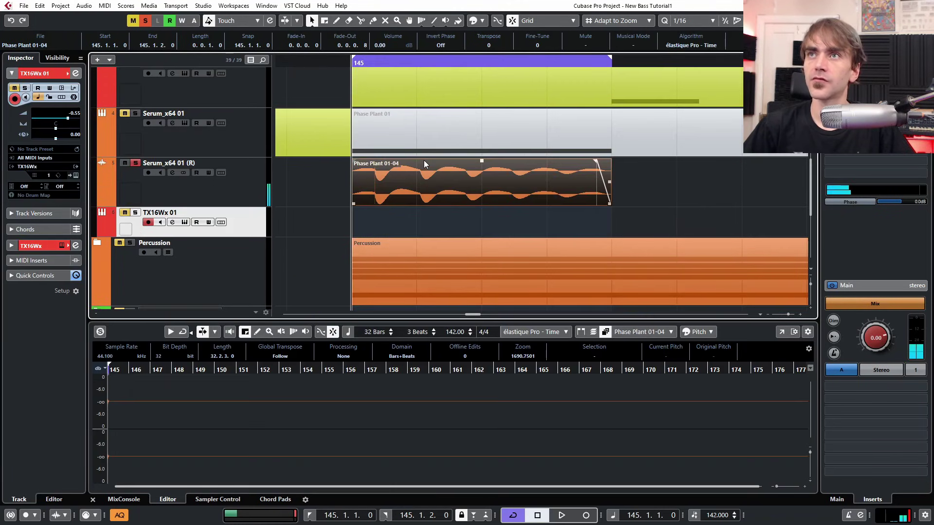
pyautogui.scroll(-6, 428, 163)
pyautogui.scroll(1, 433, 171)
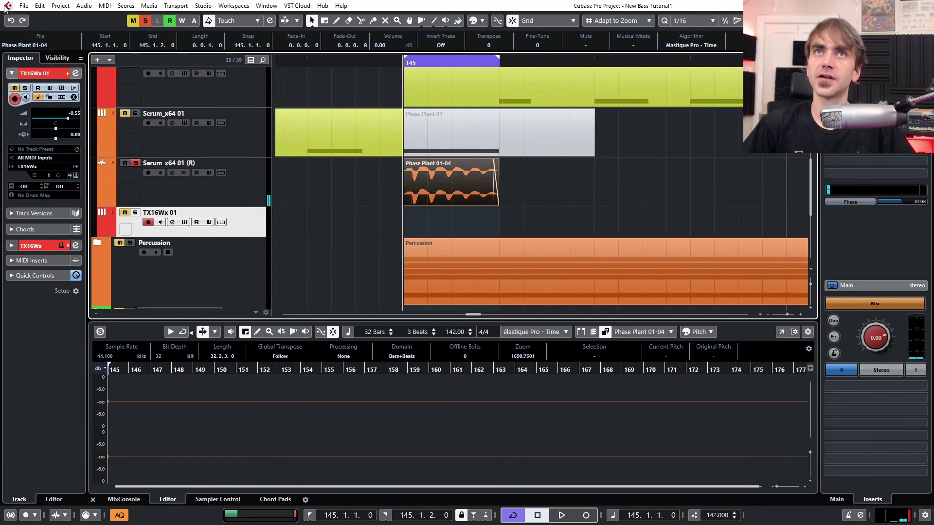
# Audition the rendered Serum_x64 01 (R) track and set its volume to 2.49
pyautogui.click(212, 202)
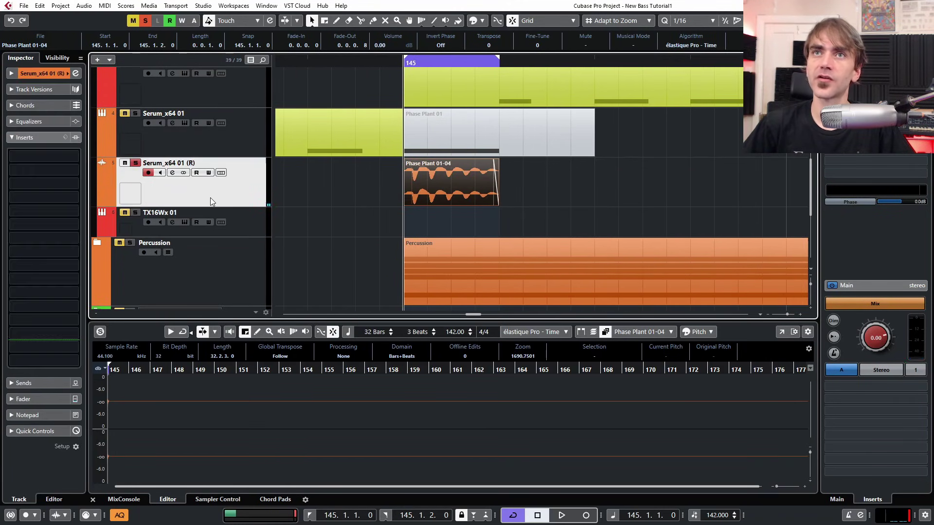
pyautogui.click(29, 6)
pyautogui.click(249, 181)
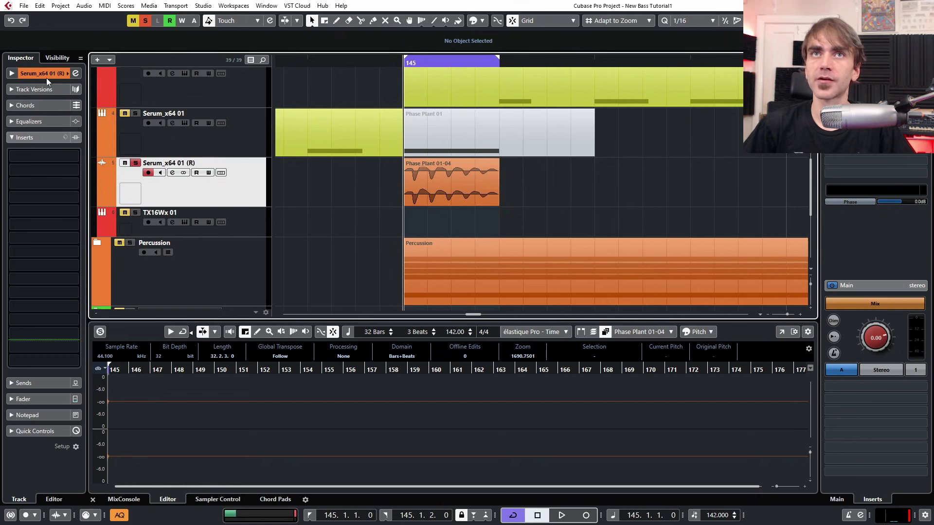
pyautogui.click(13, 73)
pyautogui.press('space')
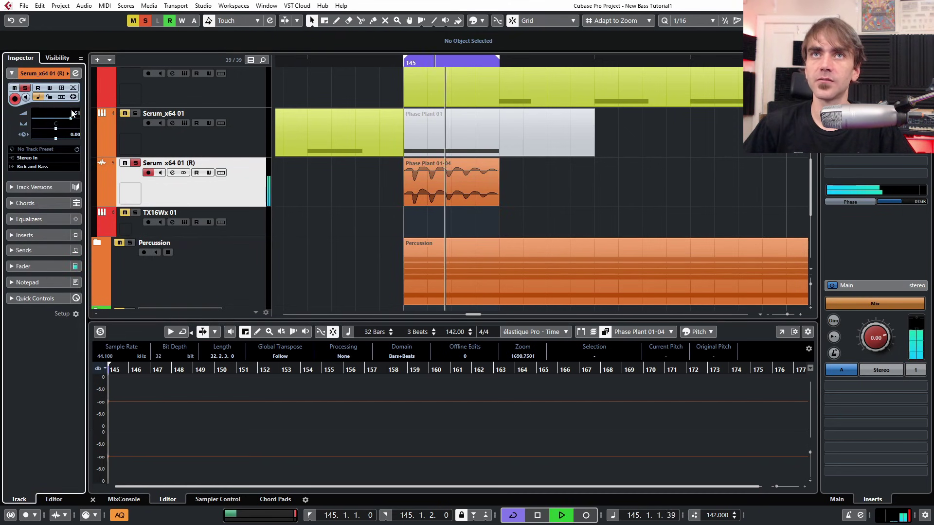
pyautogui.scroll(3, 74, 114)
pyautogui.press('space')
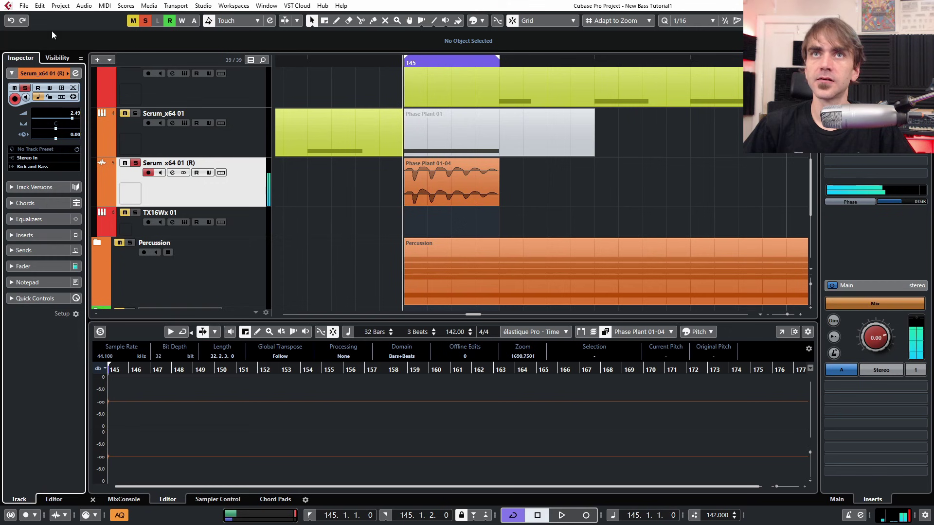
# Select the TX16Wx 01 track and open its TX16Wx sampler, moving it into full view with the file browser collapsed
pyautogui.click(23, 6)
pyautogui.moveTo(57, 158)
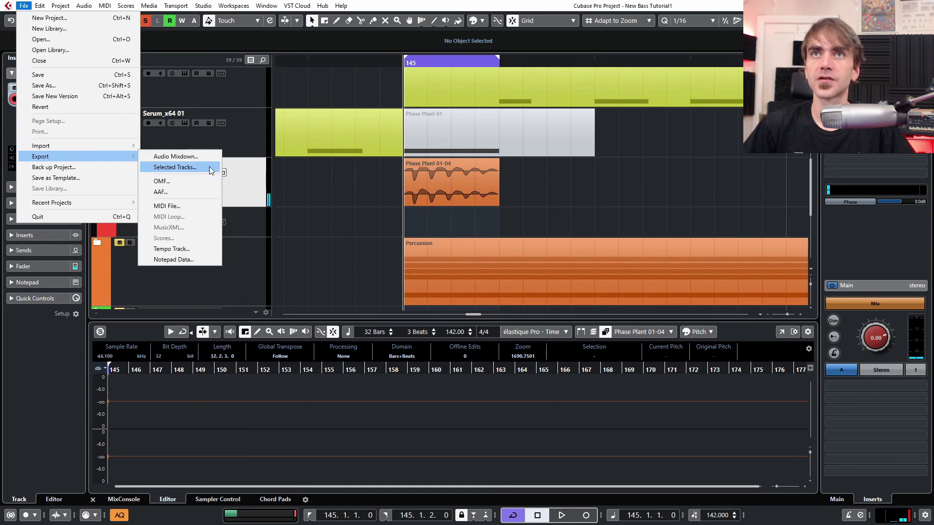
pyautogui.click(249, 220)
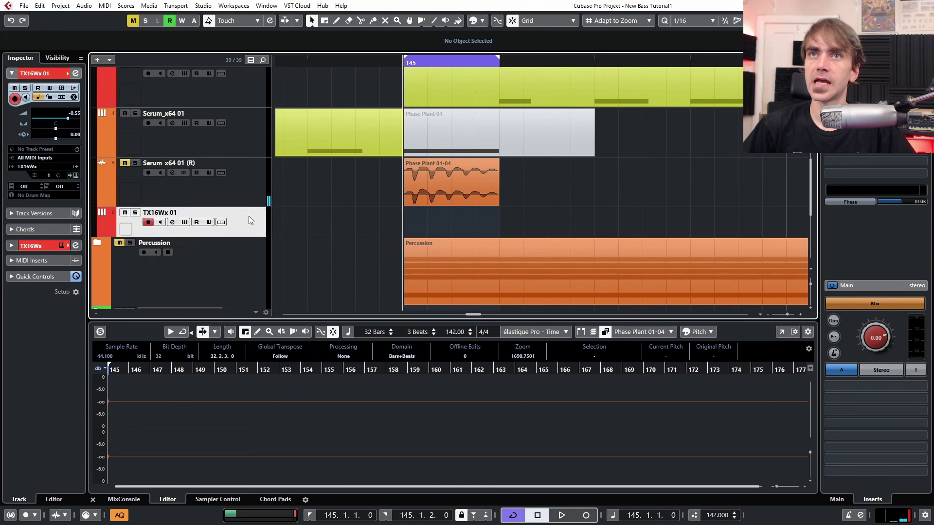
pyautogui.click(76, 175)
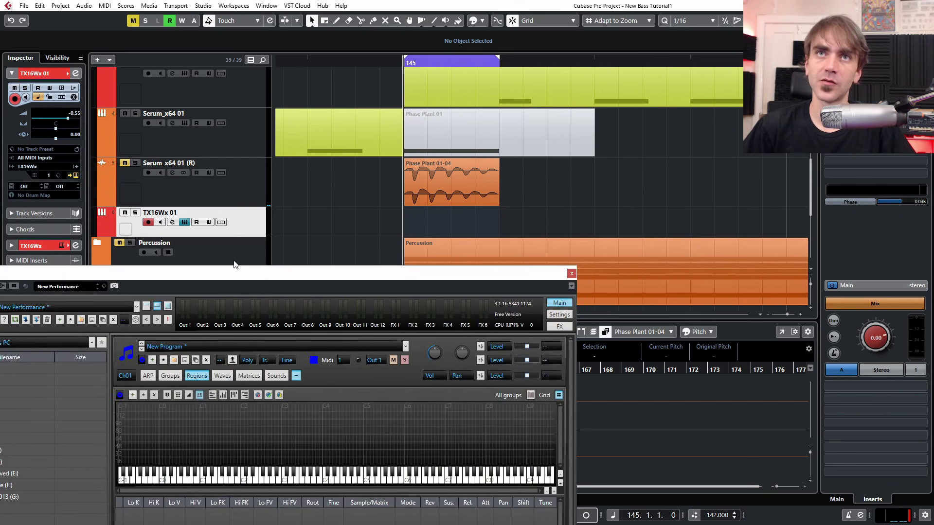
pyautogui.moveTo(226, 274); pyautogui.dragTo(362, 32)
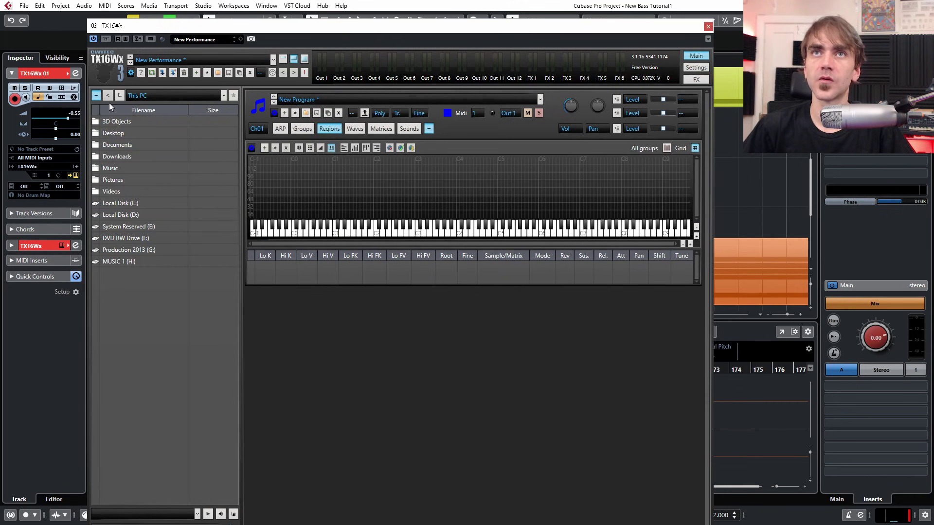
pyautogui.click(96, 96)
# Load the test1 sample into the sampler's region map on key A0
pyautogui.hotkey('alt', 'F4')
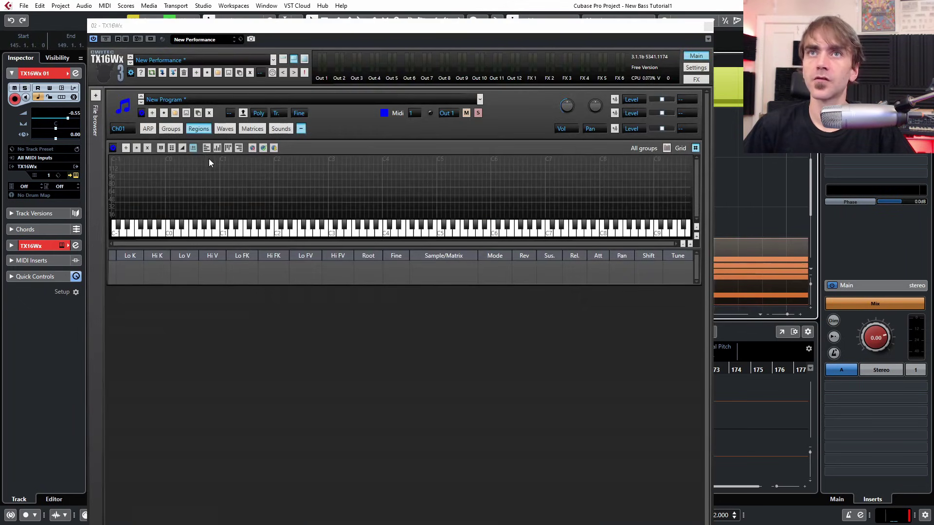
pyautogui.click(198, 129)
pyautogui.click(198, 128)
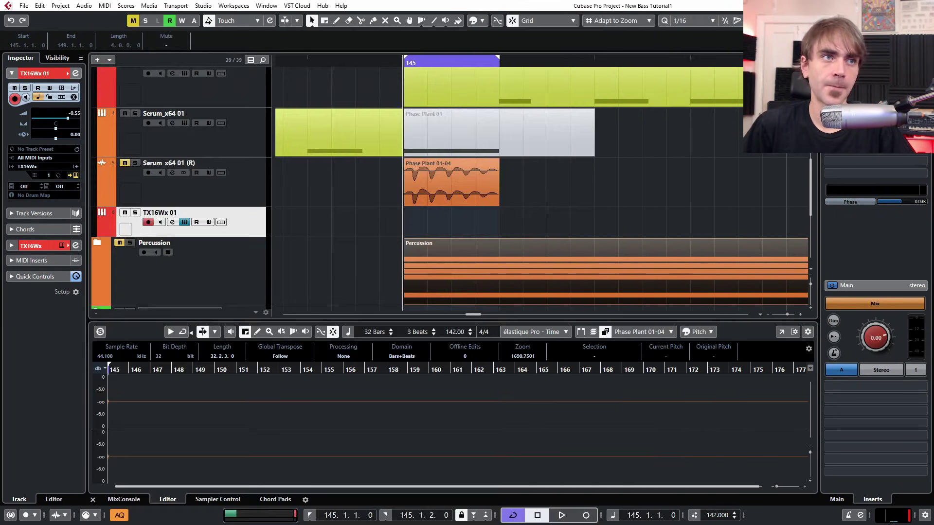
pyautogui.moveTo(278, 78)
pyautogui.mouseDown()
pyautogui.moveTo(327, 162)
pyautogui.moveTo(304, 189)
pyautogui.moveTo(262, 201)
pyautogui.moveTo(197, 193)
pyautogui.moveTo(209, 194)
pyautogui.mouseUp()
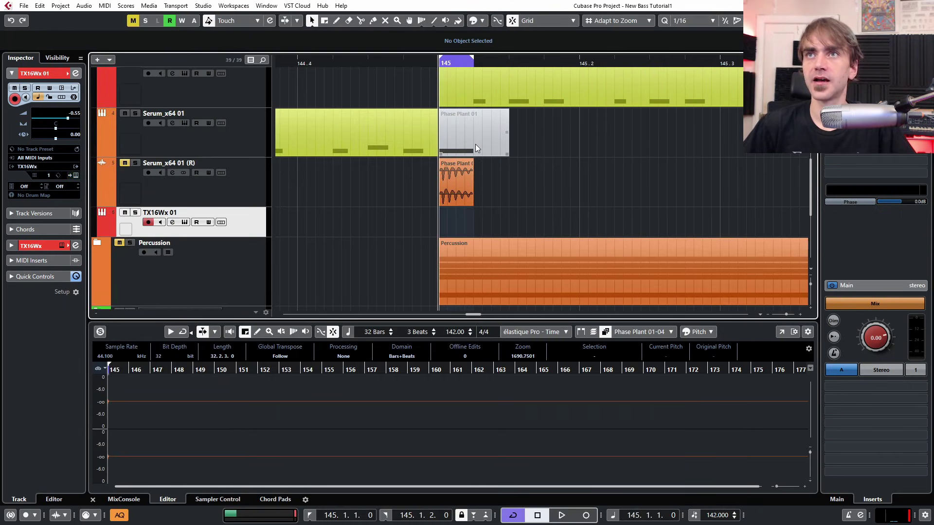
# Fill bars 145 to 149 of the TX16Wx 01 track with two-beat repeats of the bar 141 Phase Plant 01 clip and loop that range
pyautogui.scroll(-8, 476, 144)
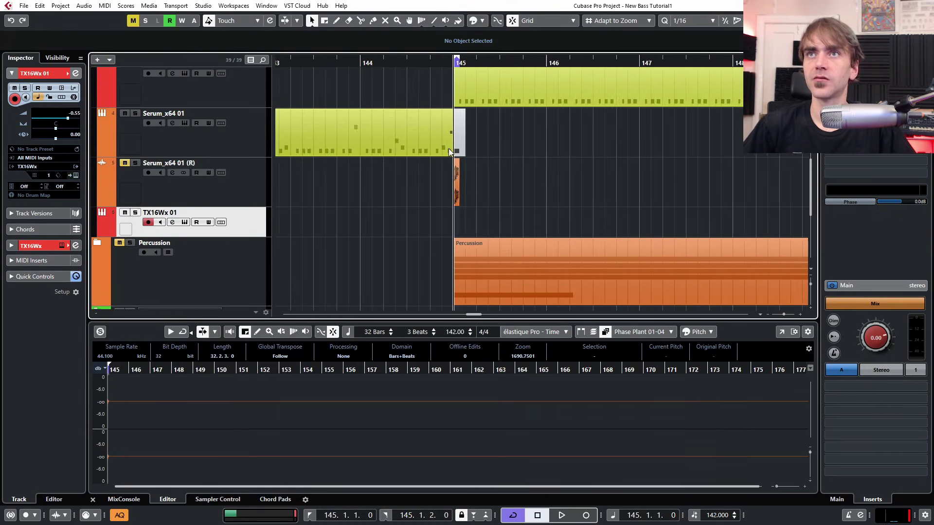
pyautogui.moveTo(392, 133); pyautogui.dragTo(483, 213)
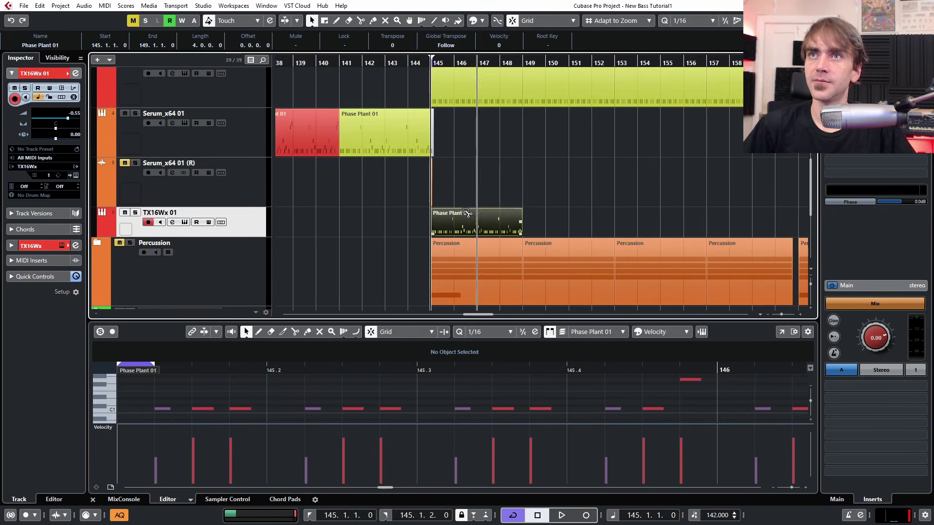
pyautogui.press('h')
pyautogui.press('h')
pyautogui.press('h')
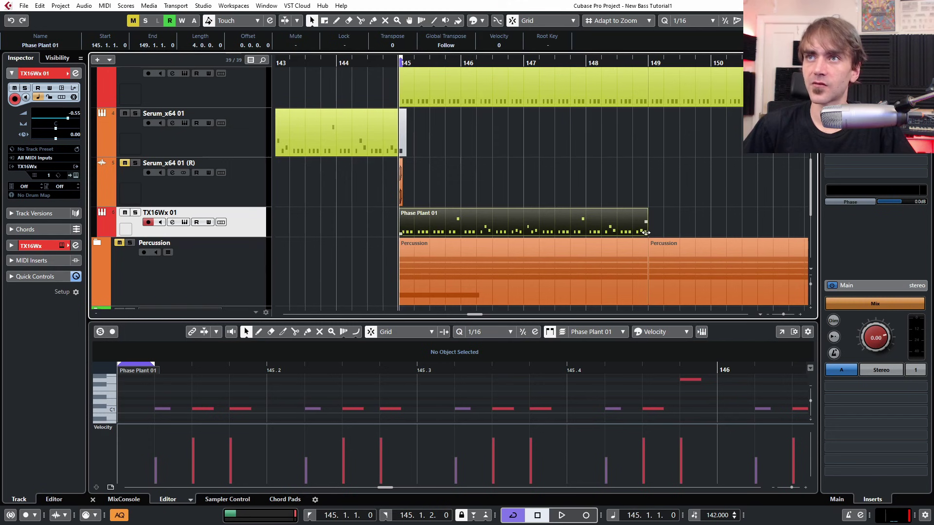
pyautogui.moveTo(647, 231)
pyautogui.mouseDown()
pyautogui.moveTo(429, 233)
pyautogui.moveTo(647, 224)
pyautogui.mouseUp()
pyautogui.press('p')
# Audition the looped bars briefly and open the first TX16Wx 01 clip for inspection
pyautogui.click(258, 178)
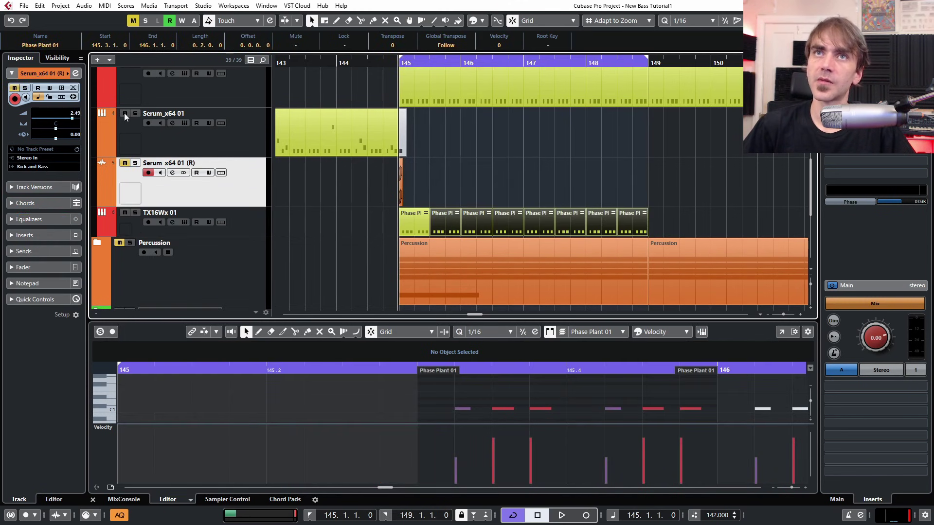
pyautogui.click(547, 188)
pyautogui.press('space')
pyautogui.press('space')
pyautogui.doubleClick(405, 223)
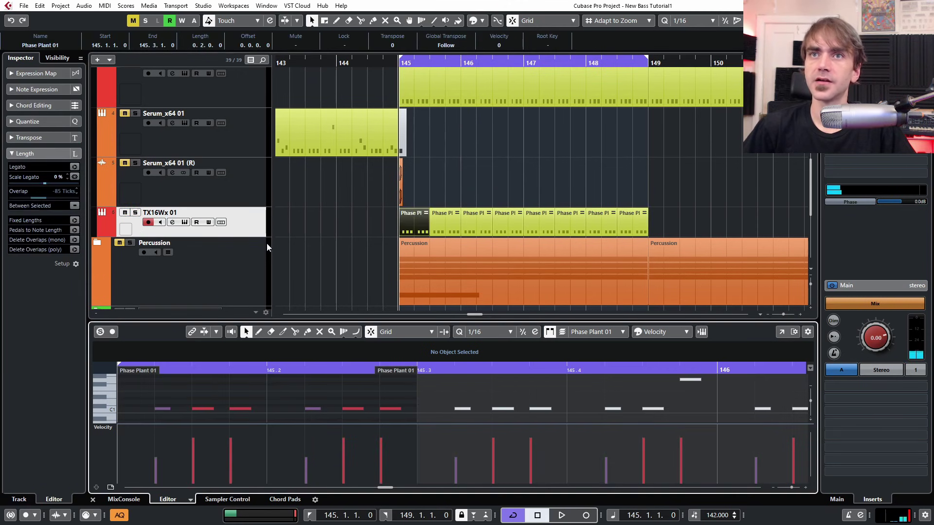
# Add a MIDI effect to the first MIDI insert slot of the TX16Wx 01 track
pyautogui.click(231, 231)
pyautogui.click(30, 260)
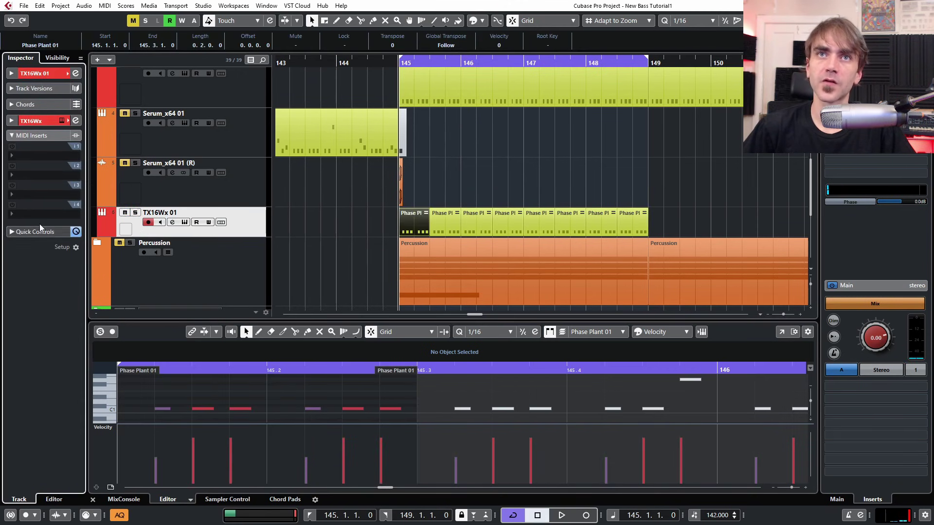
pyautogui.click(37, 156)
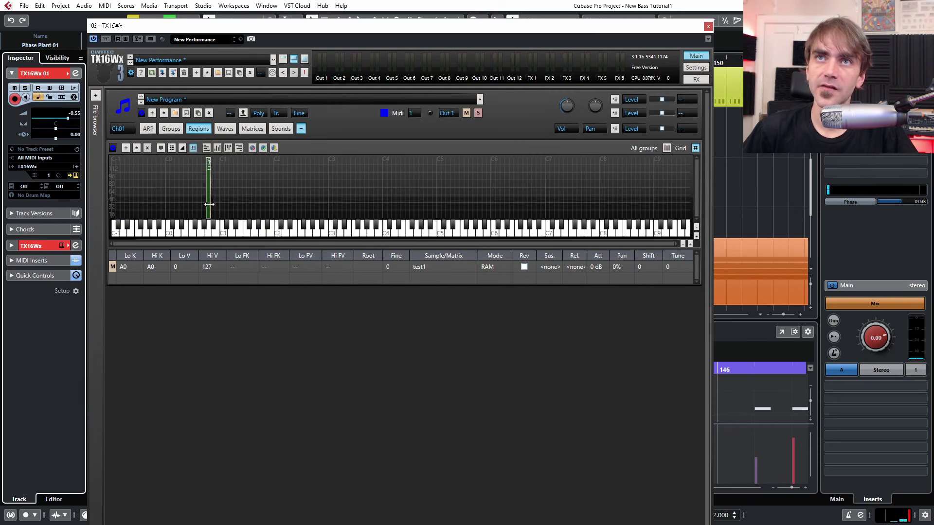
# Move the test1 region from A0 to A1 in the sampler and audition it
pyautogui.scroll(3, 209, 212)
pyautogui.moveTo(210, 214); pyautogui.dragTo(329, 218)
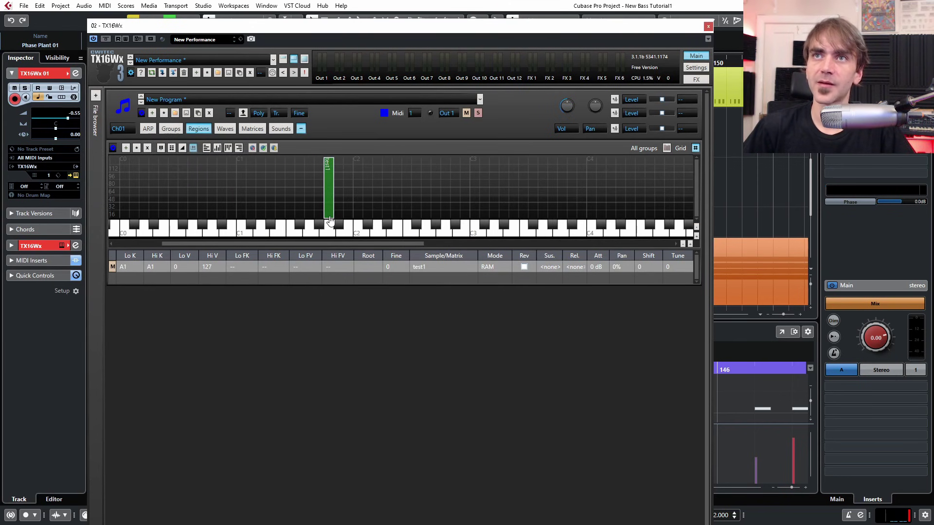
pyautogui.click(330, 224)
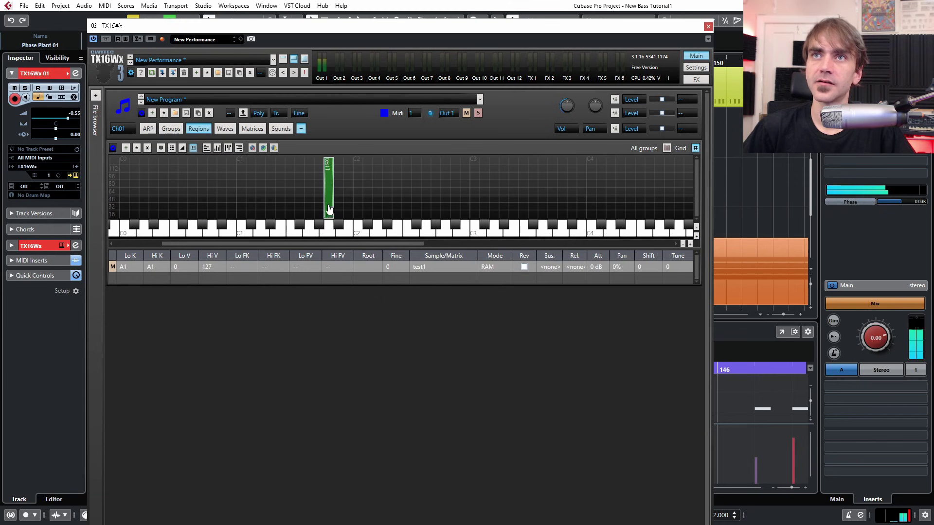
pyautogui.scroll(-3, 329, 209)
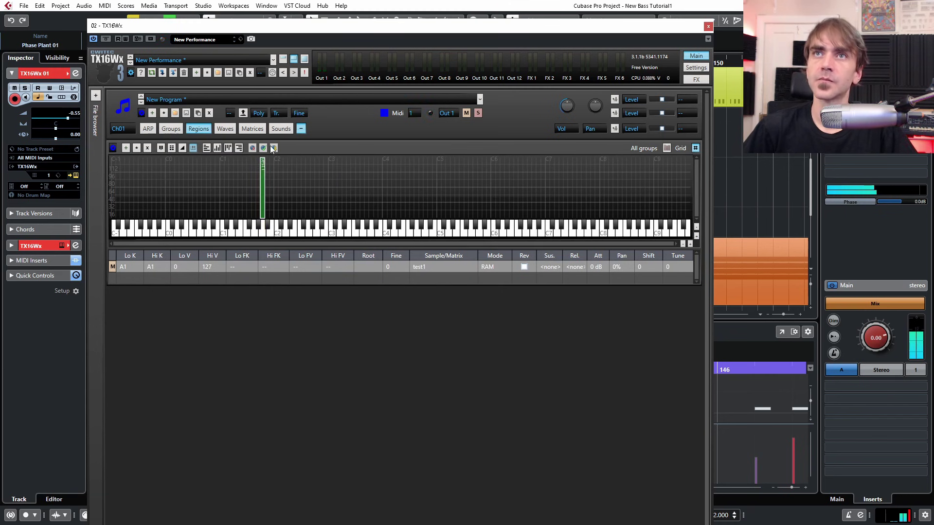
# Show the sampler's wave view and set the start point of the test1 sample to 411
pyautogui.click(224, 130)
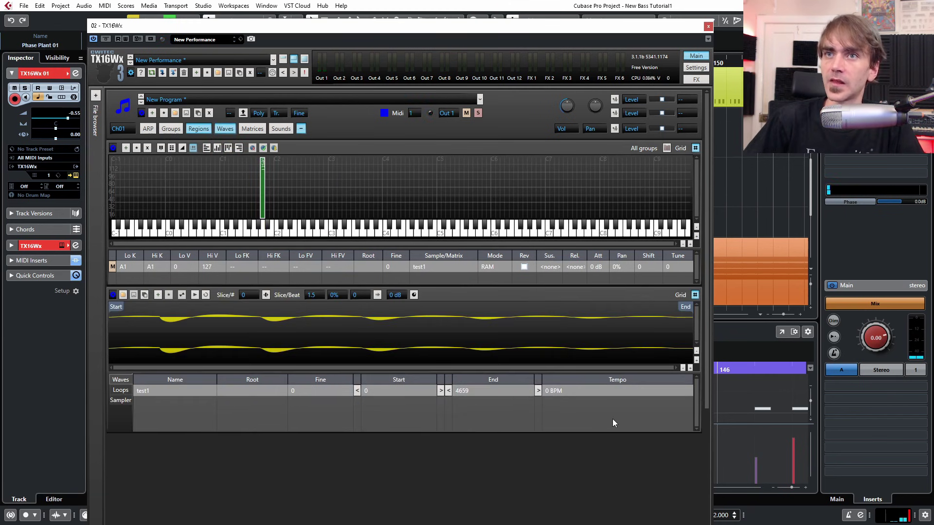
pyautogui.click(442, 391)
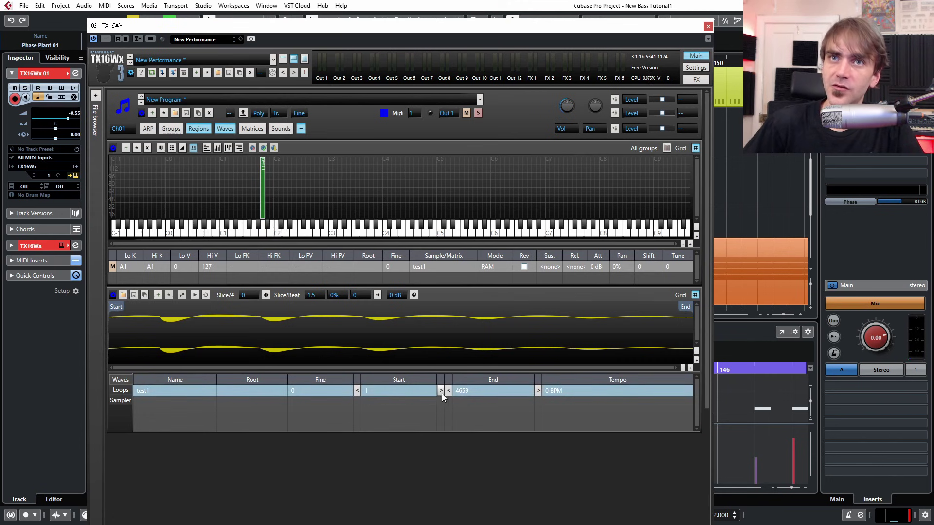
pyautogui.click(440, 391)
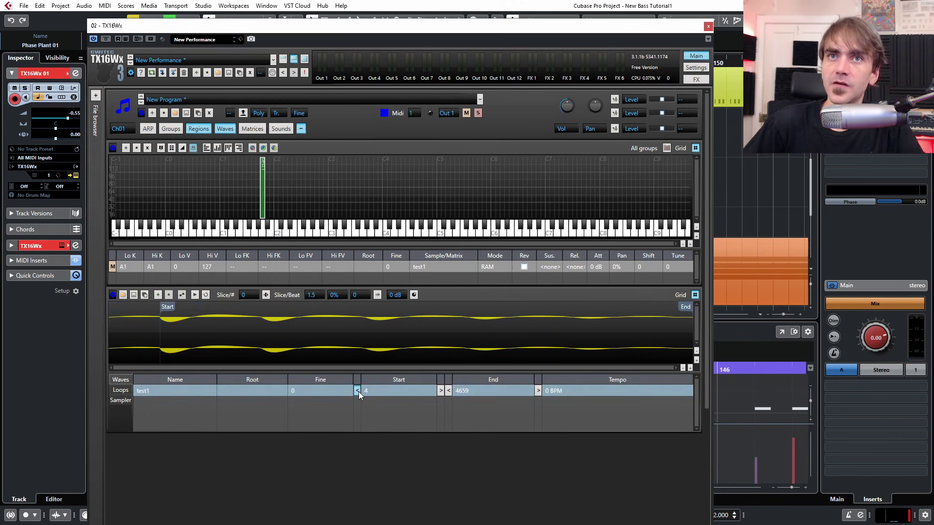
pyautogui.click(358, 391)
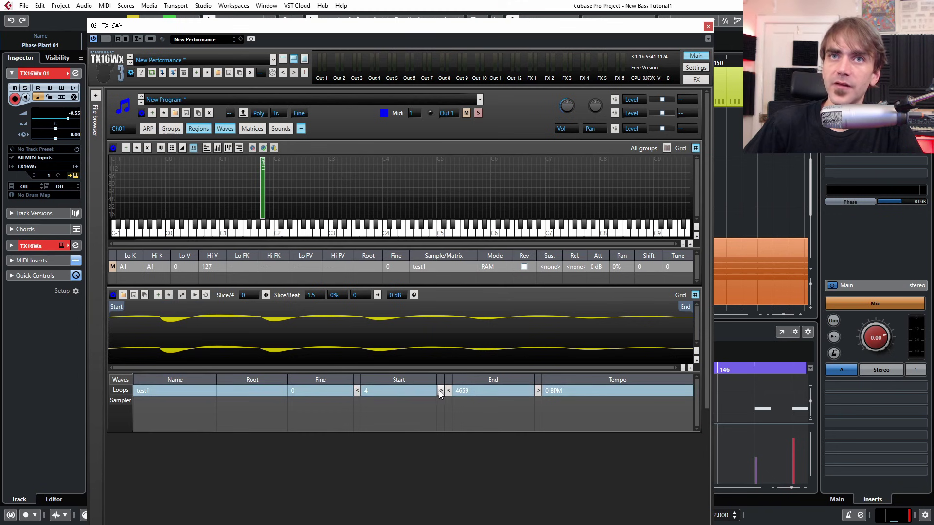
pyautogui.click(358, 391)
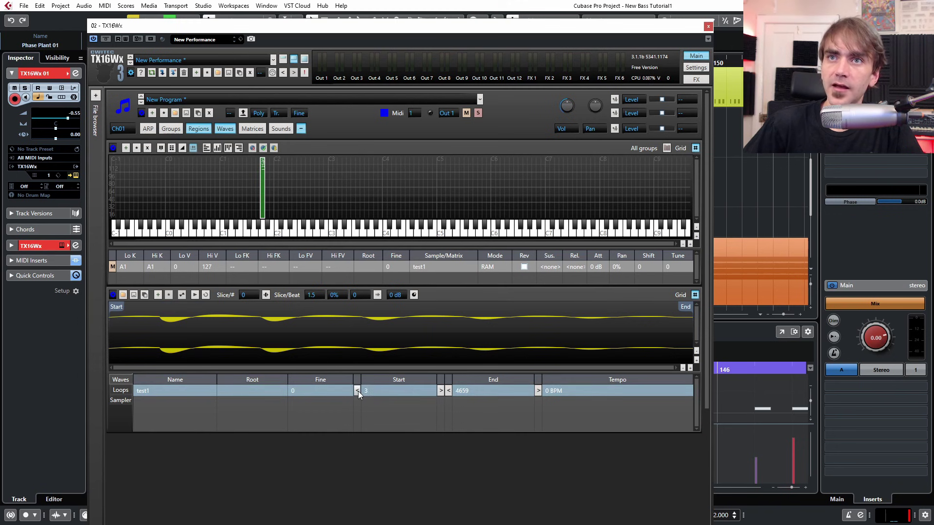
pyautogui.click(441, 390)
pyautogui.click(441, 390)
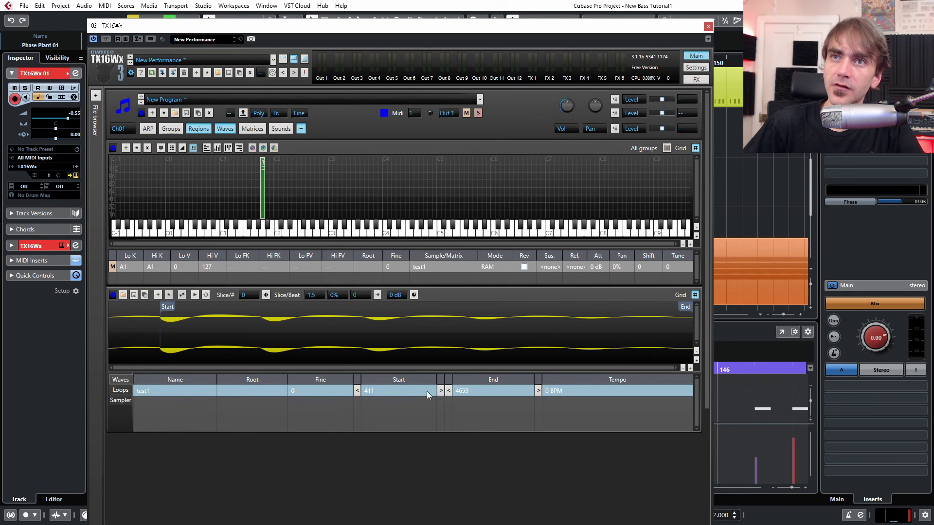
# Nudge the test1 sample's start point back and forth, leave it at 4, and preview the sample
pyautogui.click(359, 391)
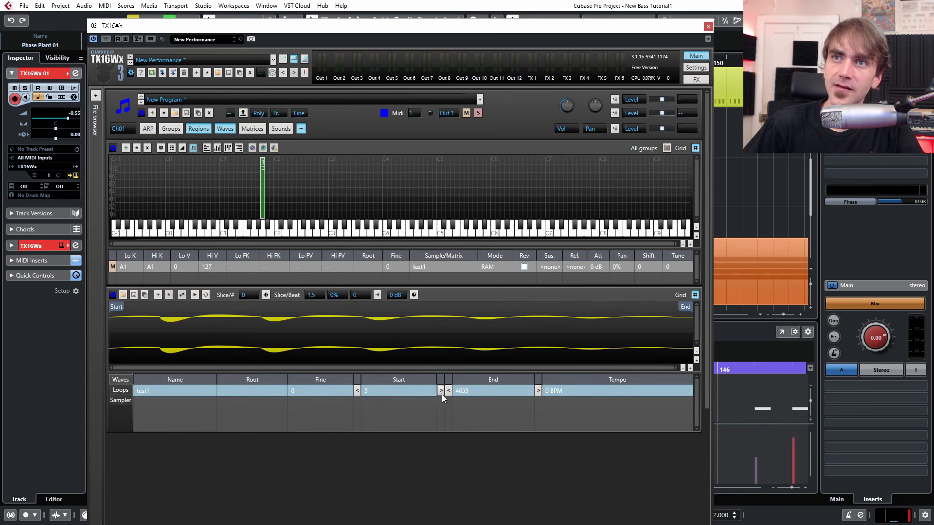
pyautogui.click(440, 393)
pyautogui.click(360, 395)
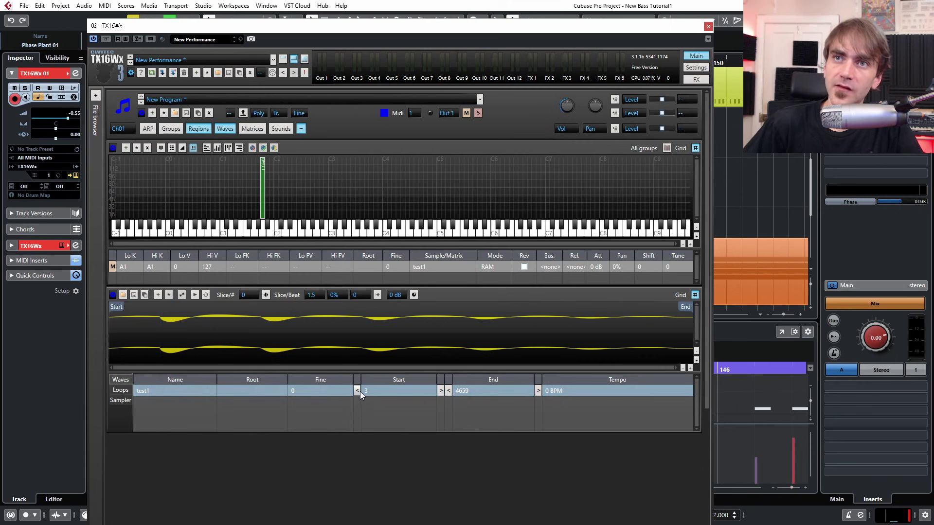
pyautogui.click(360, 392)
pyautogui.click(439, 390)
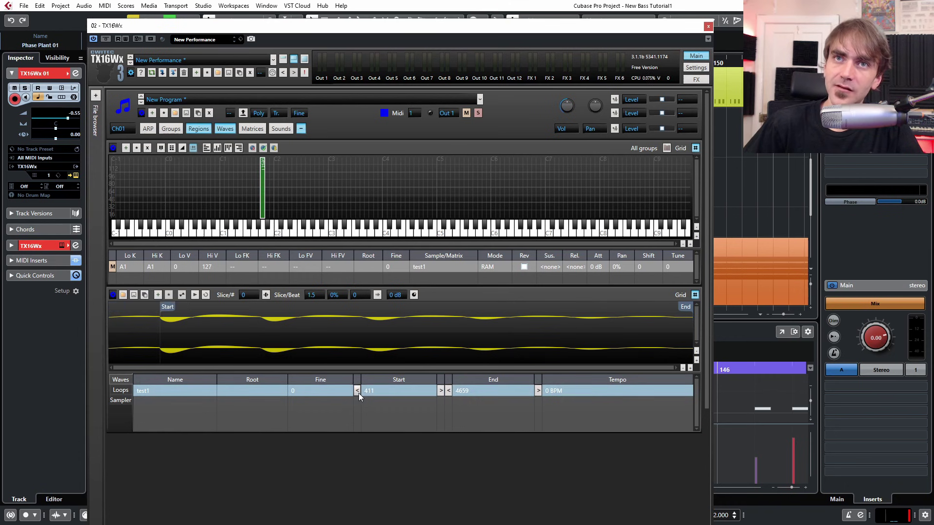
pyautogui.click(440, 391)
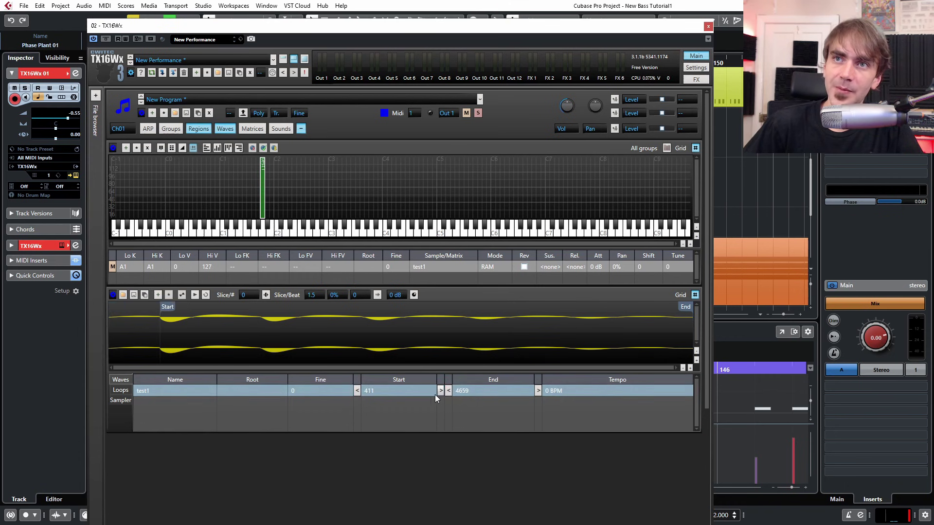
pyautogui.click(357, 390)
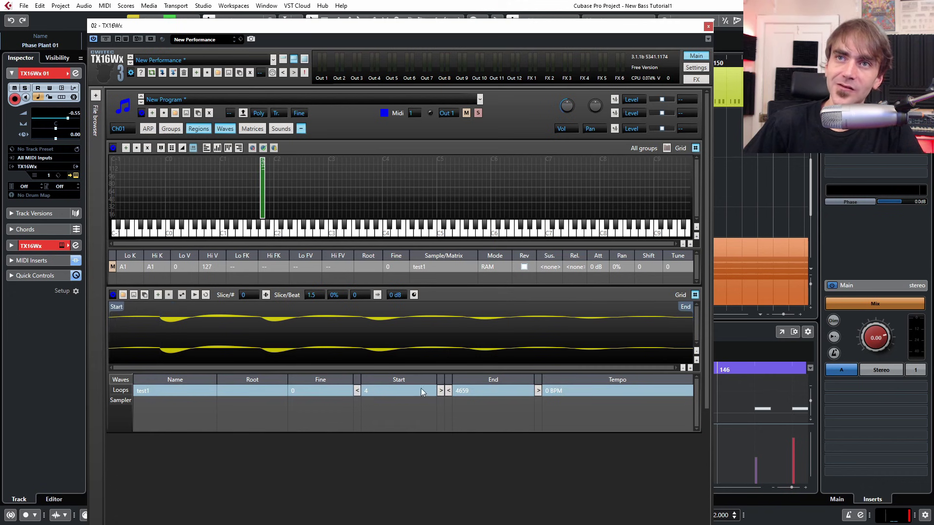
pyautogui.click(361, 392)
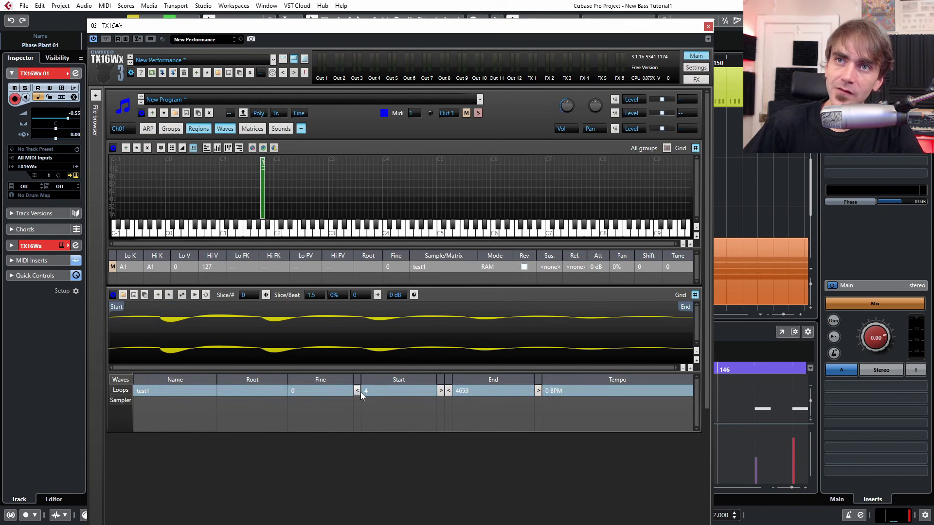
pyautogui.click(439, 390)
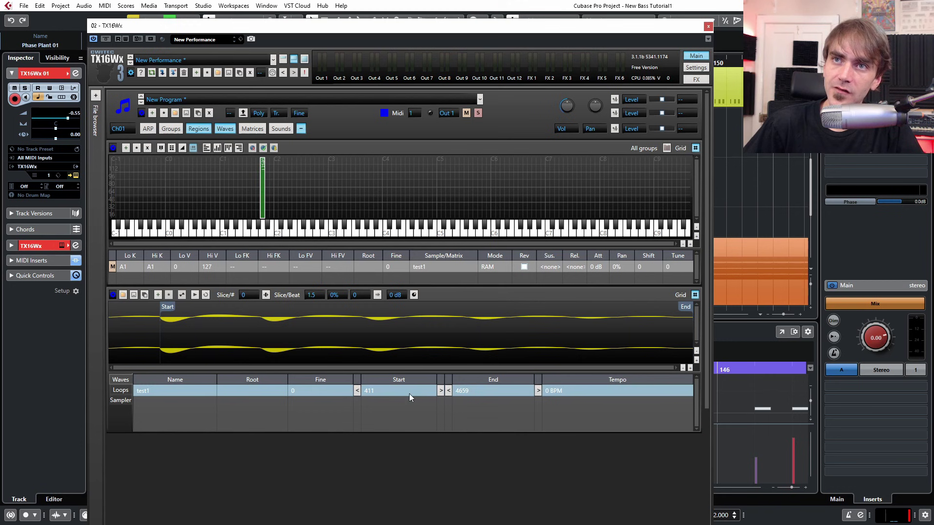
pyautogui.click(358, 391)
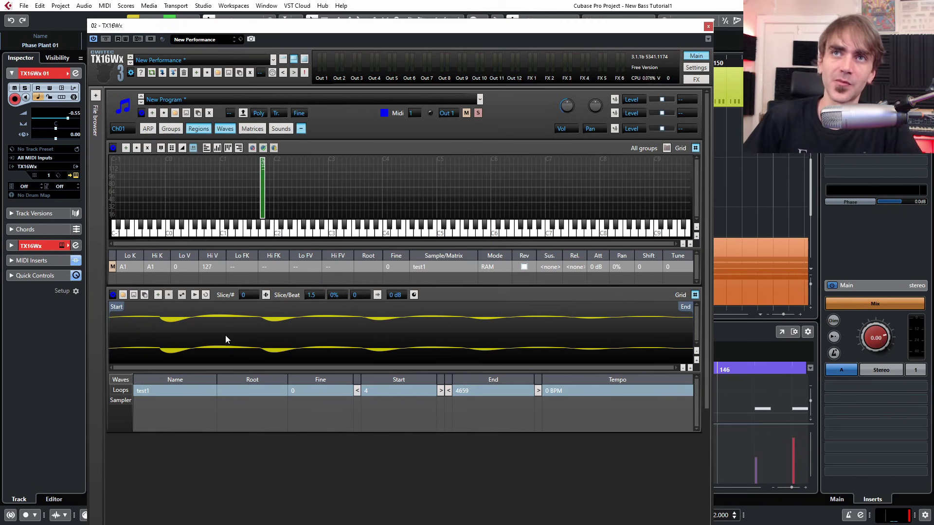
pyautogui.click(195, 295)
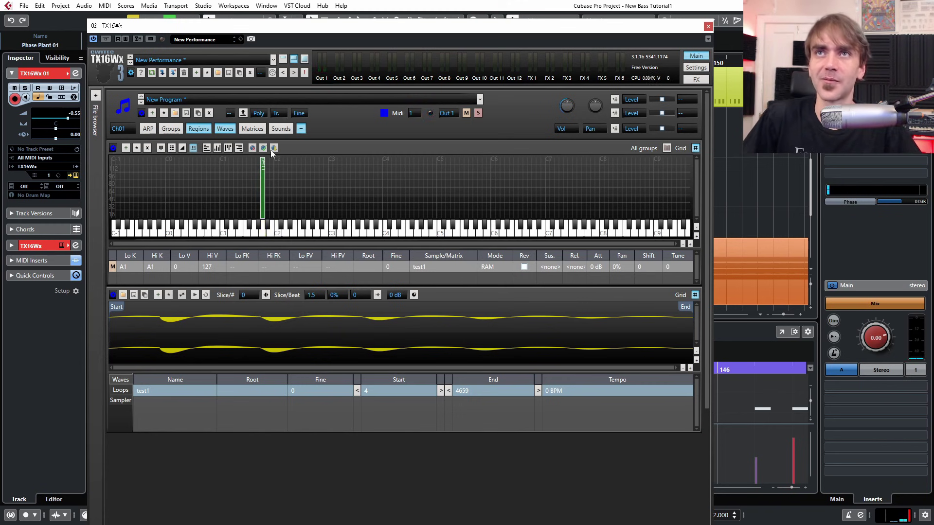
# Hide the regions and waves sections of the sampler so only the sounds section is shown
pyautogui.click(283, 130)
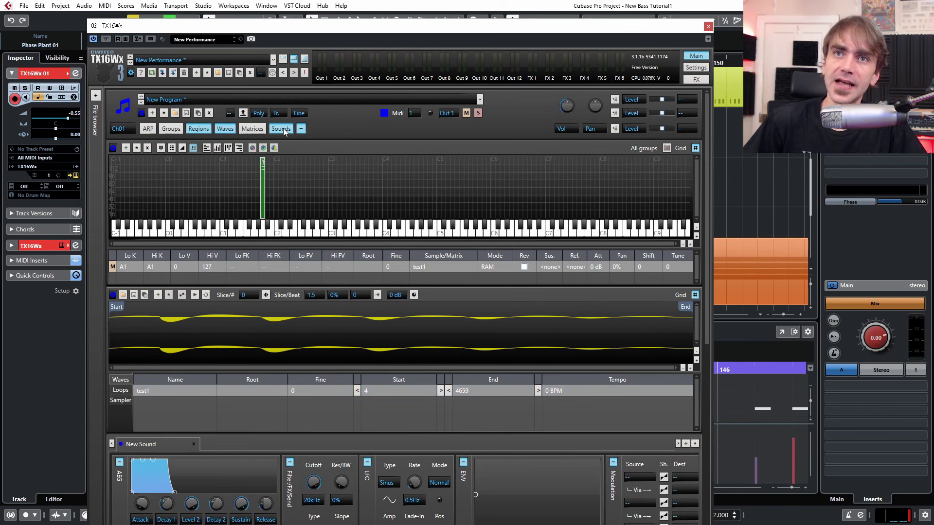
pyautogui.click(225, 129)
pyautogui.click(198, 130)
pyautogui.click(286, 130)
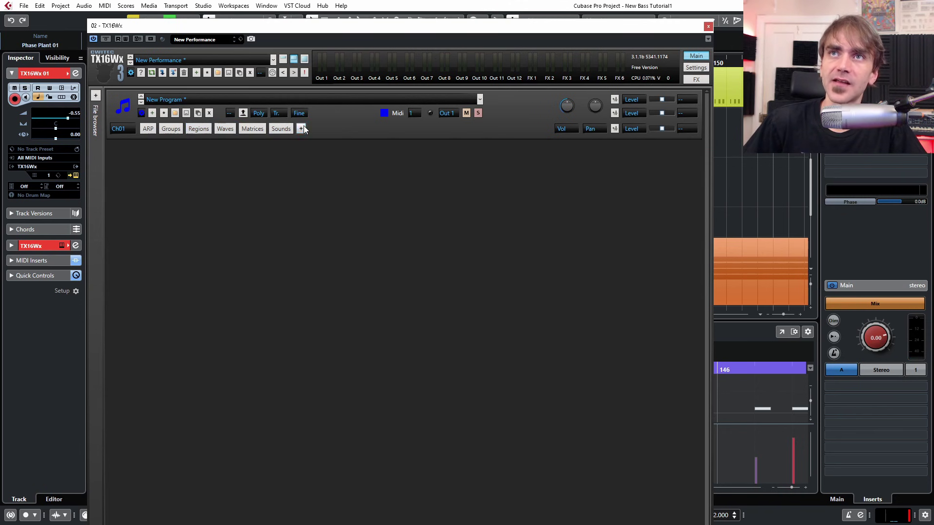
pyautogui.click(280, 130)
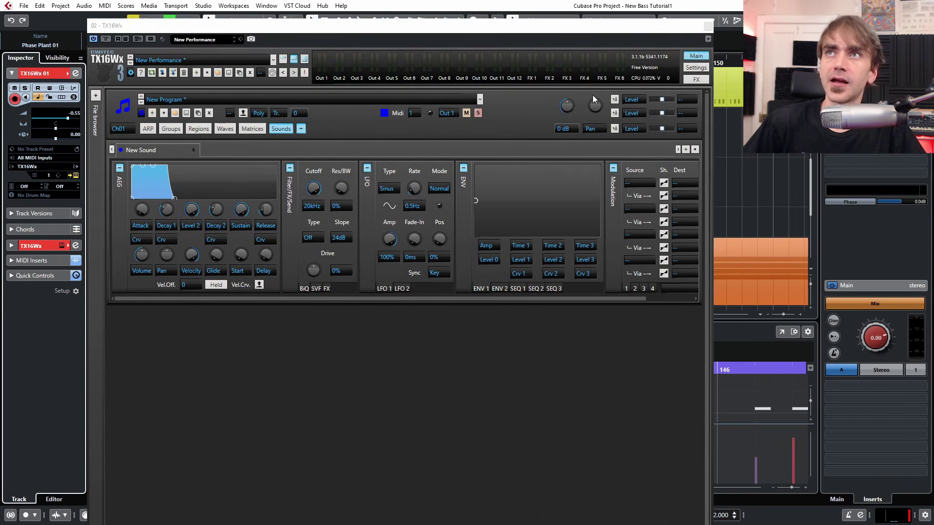
# Lower the amplitude envelope's sustain to -inf dB and adjust its decay and release during playback, with the LFOTool waveform visible
pyautogui.moveTo(241, 210); pyautogui.dragTo(231, 355)
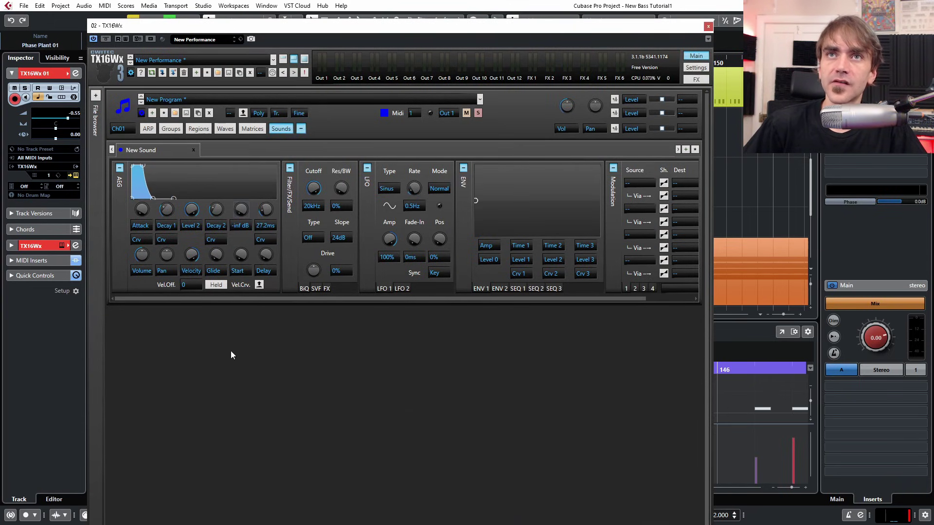
pyautogui.moveTo(166, 209); pyautogui.dragTo(163, 225)
pyautogui.moveTo(324, 27); pyautogui.dragTo(352, 52)
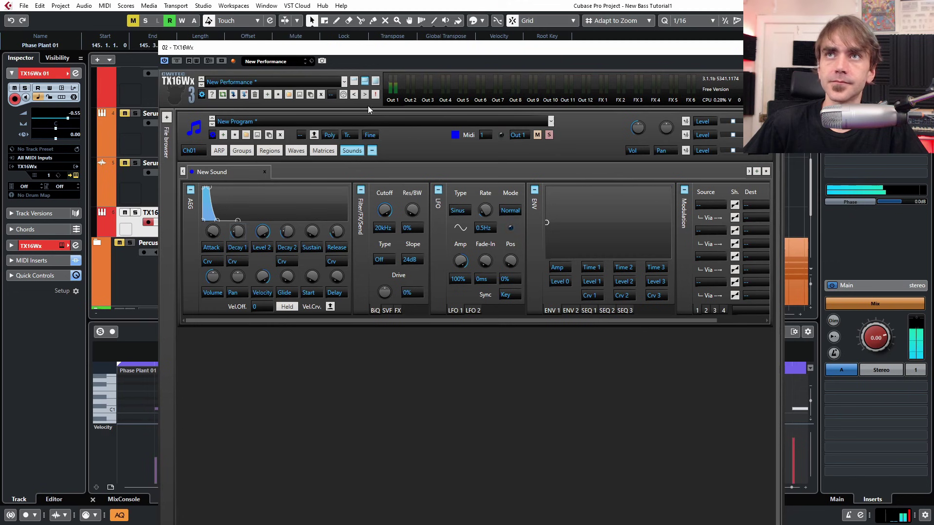
pyautogui.moveTo(377, 53); pyautogui.dragTo(506, 148)
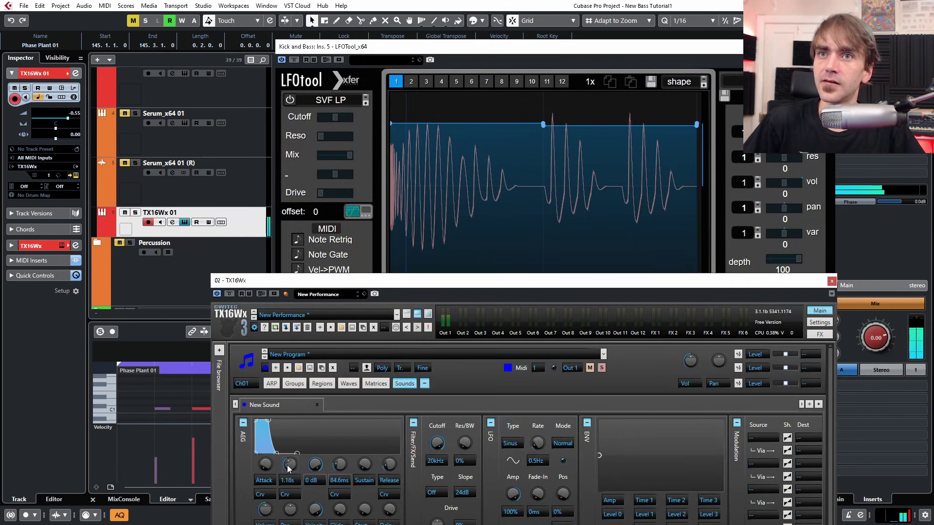
pyautogui.moveTo(288, 464); pyautogui.dragTo(341, 476)
pyautogui.doubleClick(391, 466)
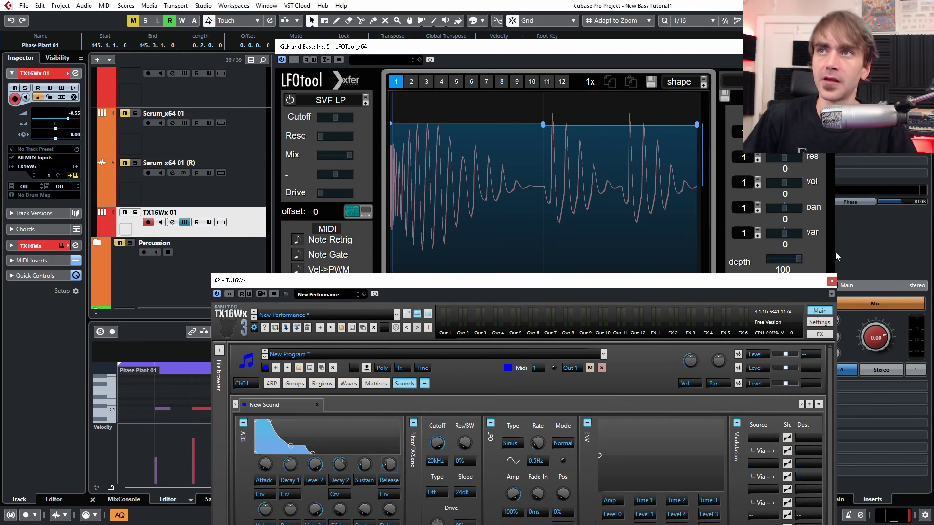
# Close the sampler and LFOTool plug-in windows to return to the full project view
pyautogui.click(832, 282)
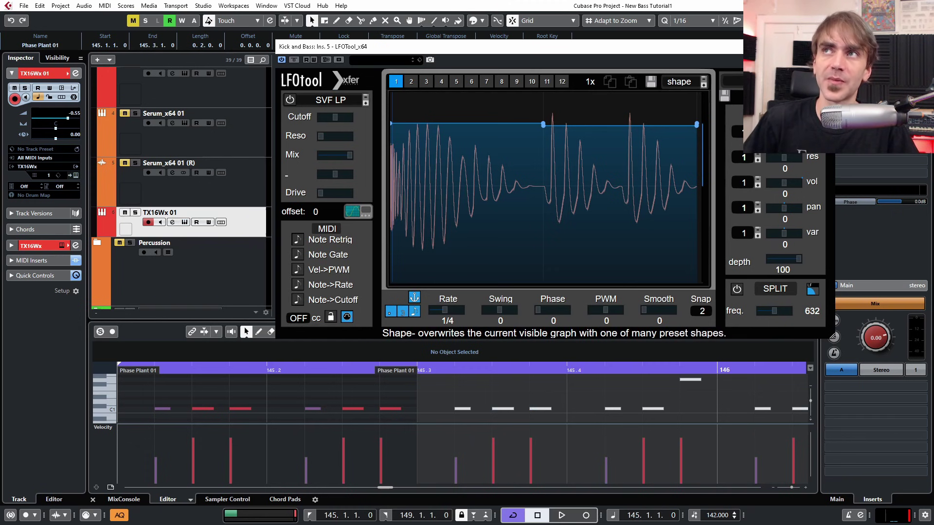
pyautogui.click(824, 46)
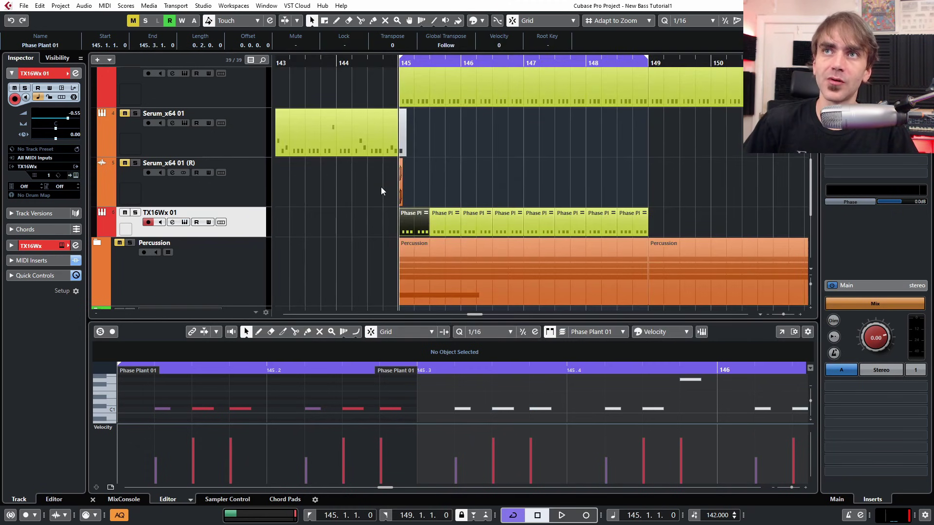
pyautogui.hscroll(-4, 330, 176)
pyautogui.hscroll(4, 352, 153)
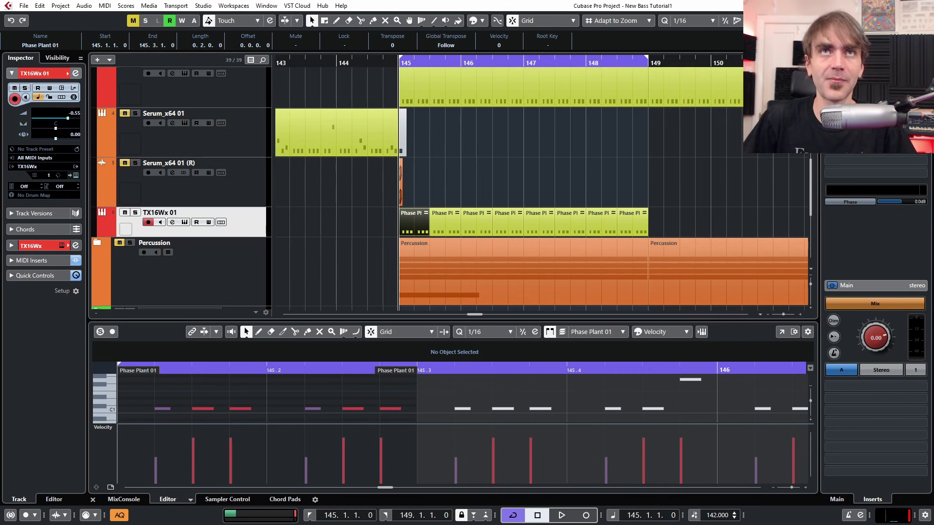
pyautogui.press('Tab')
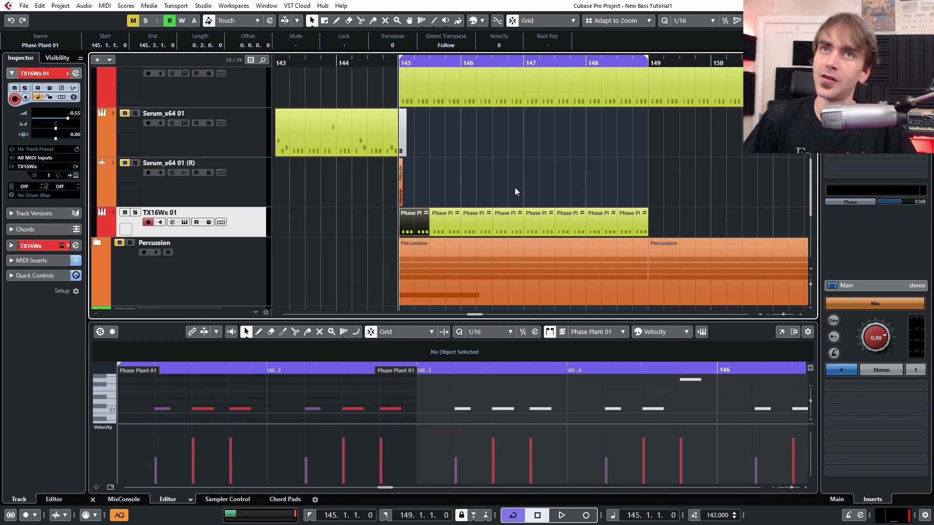
# Collapse the Serum_x64 01 (R) track's height, select the TX16Wx 01 track and audition it briefly
pyautogui.click(253, 191)
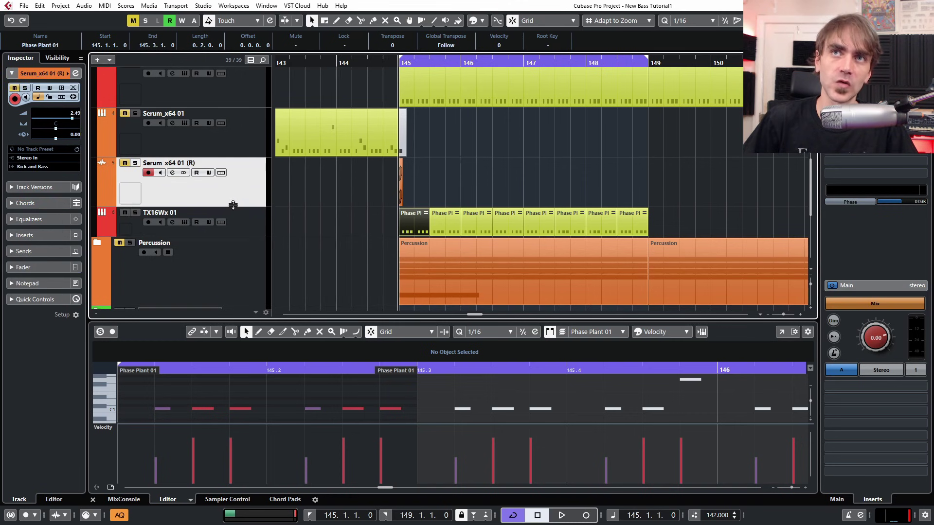
pyautogui.moveTo(233, 205); pyautogui.dragTo(246, 149)
pyautogui.click(280, 180)
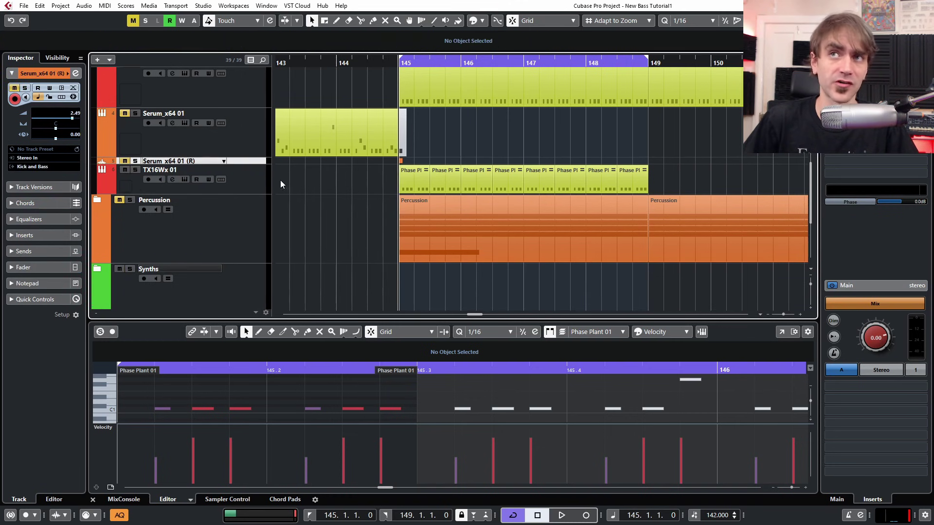
pyautogui.click(291, 171)
pyautogui.press('space')
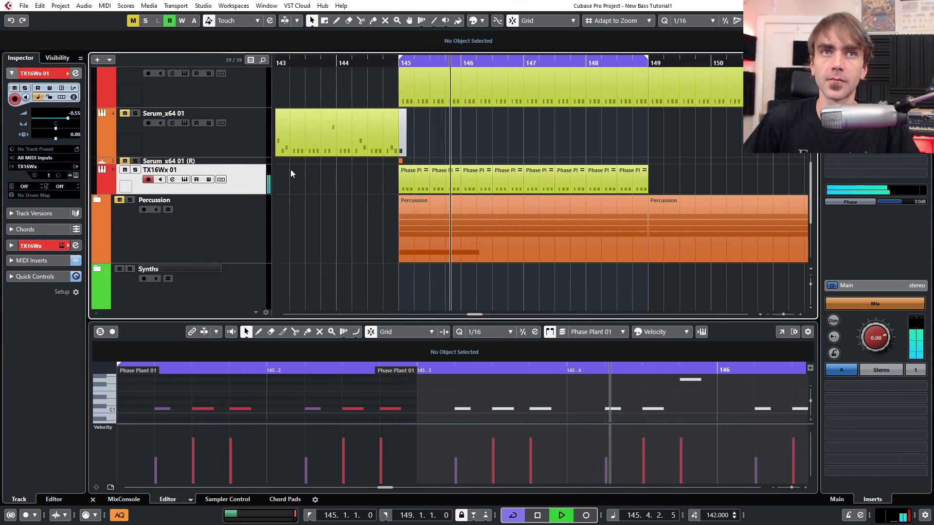
pyautogui.press('space')
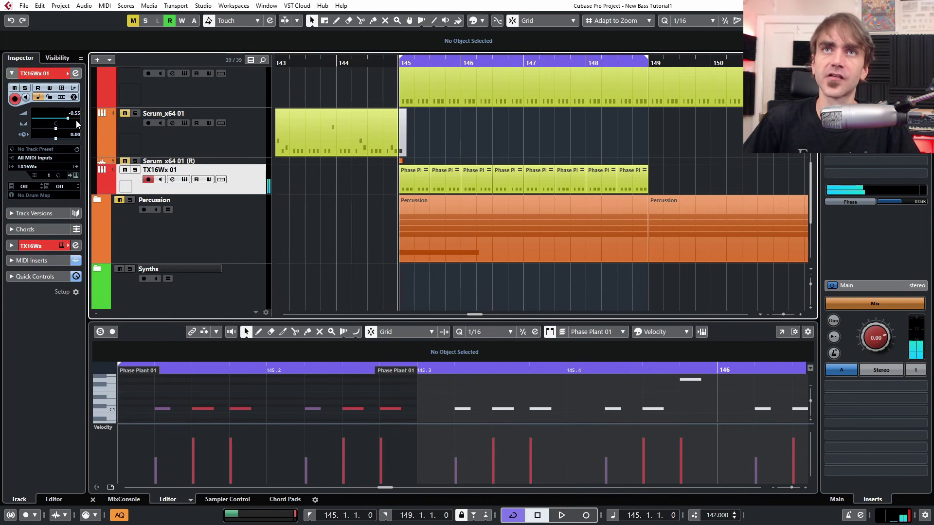
# Start looped playback and take the TX16Wx 01 track out of solo to hear it in the mix
pyautogui.press('space')
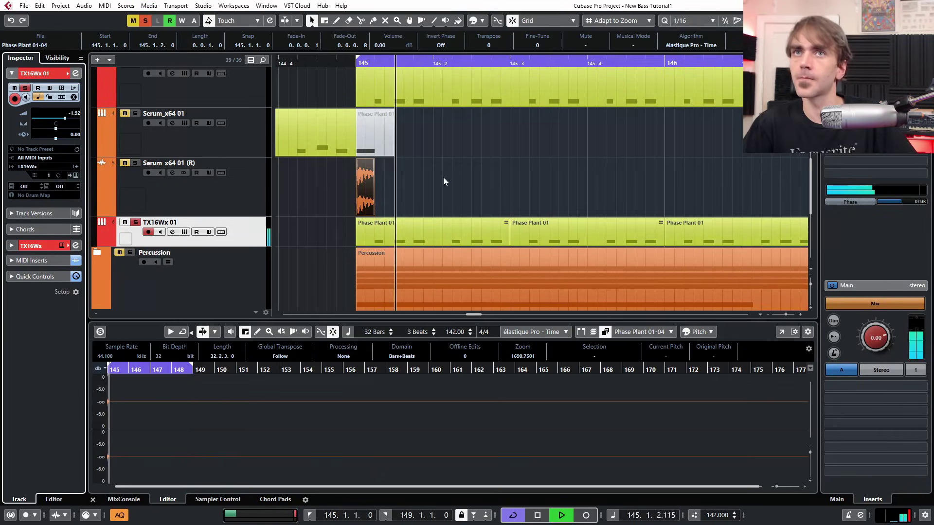
pyautogui.click(135, 221)
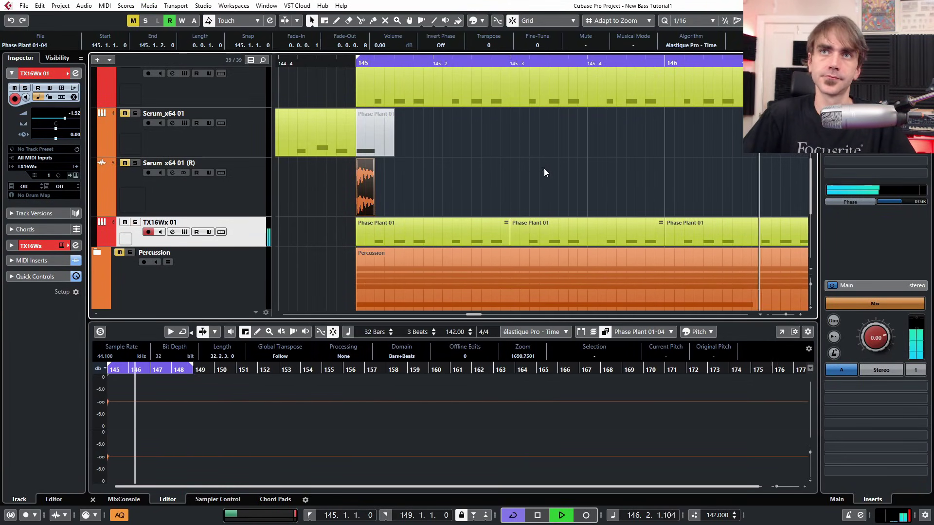
pyautogui.scroll(-6, 543, 168)
pyautogui.hscroll(3, 608, 213)
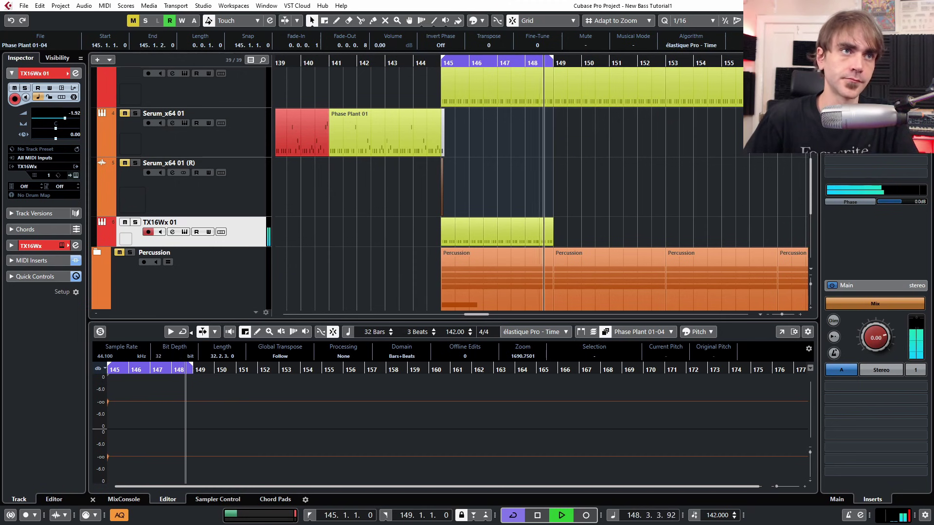
# Lower the whole LFOTool curve on the Kick and Bass group to a flat line near the waveform peaks, and close the plug-in
pyautogui.scroll(5, 351, 194)
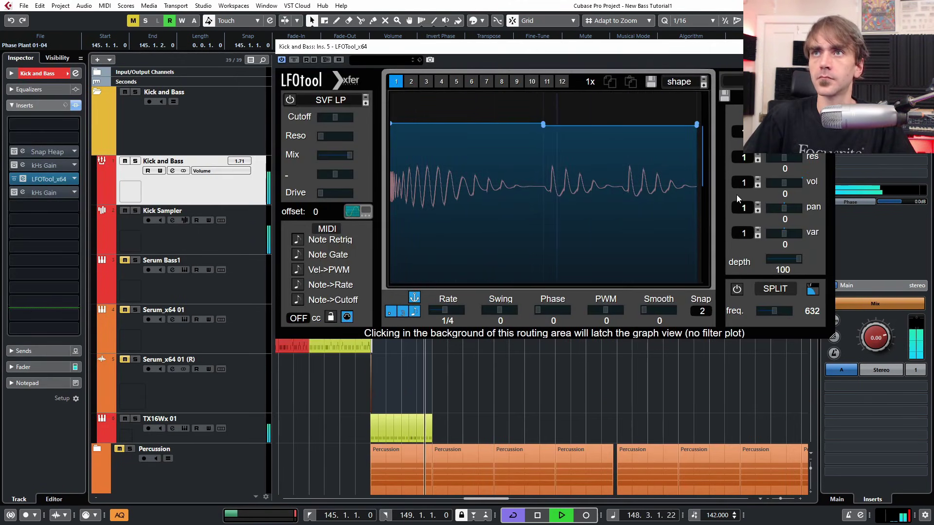
pyautogui.moveTo(470, 149); pyautogui.dragTo(440, 165)
pyautogui.moveTo(569, 126); pyautogui.dragTo(600, 167)
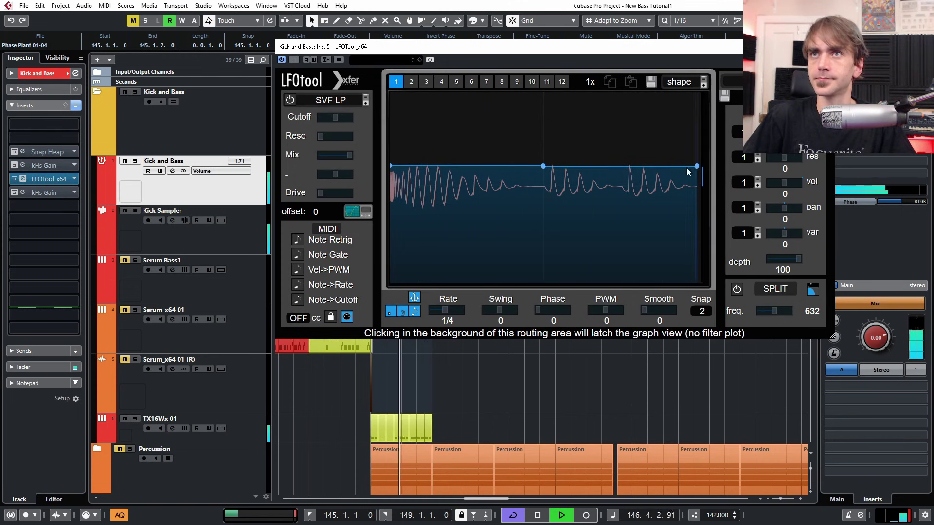
pyautogui.click(825, 47)
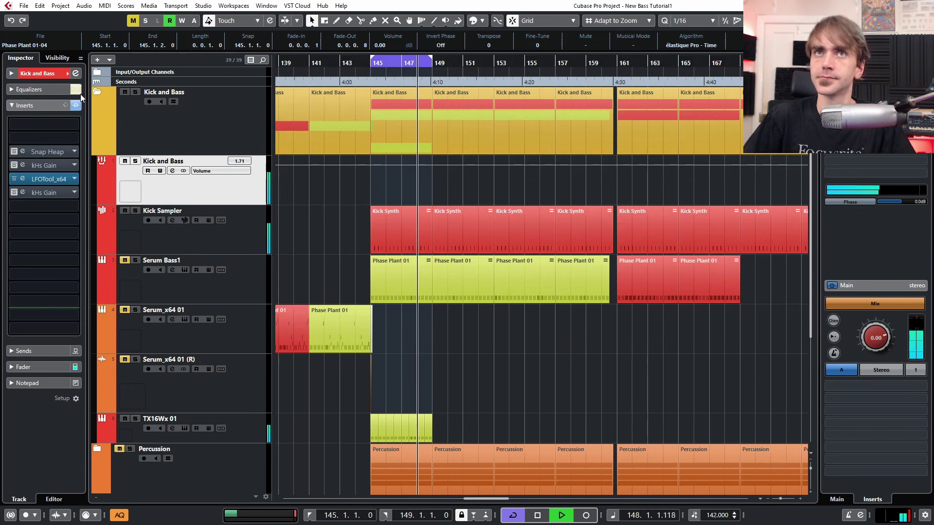
# Select all clips on the TX16Wx 01 track and collapse the heights of the Serum_x64 01 and Serum_x64 01 (R) tracks
pyautogui.moveTo(509, 417); pyautogui.dragTo(361, 430)
pyautogui.scroll(1, 381, 440)
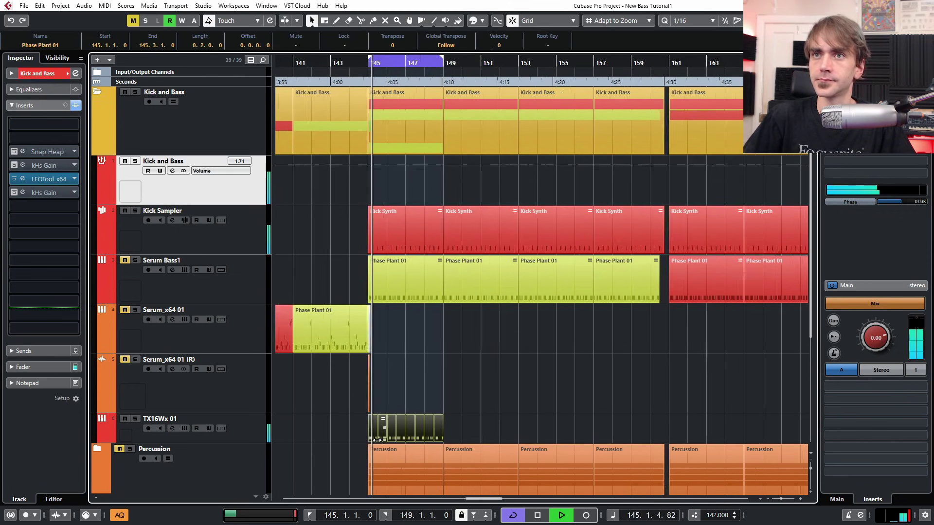
pyautogui.scroll(3, 378, 439)
pyautogui.click(215, 396)
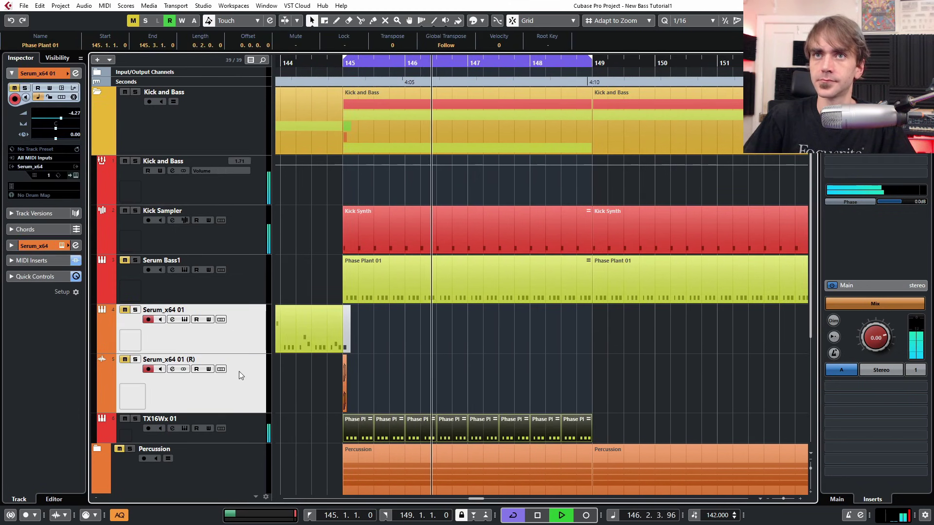
pyautogui.moveTo(244, 413); pyautogui.dragTo(279, 299)
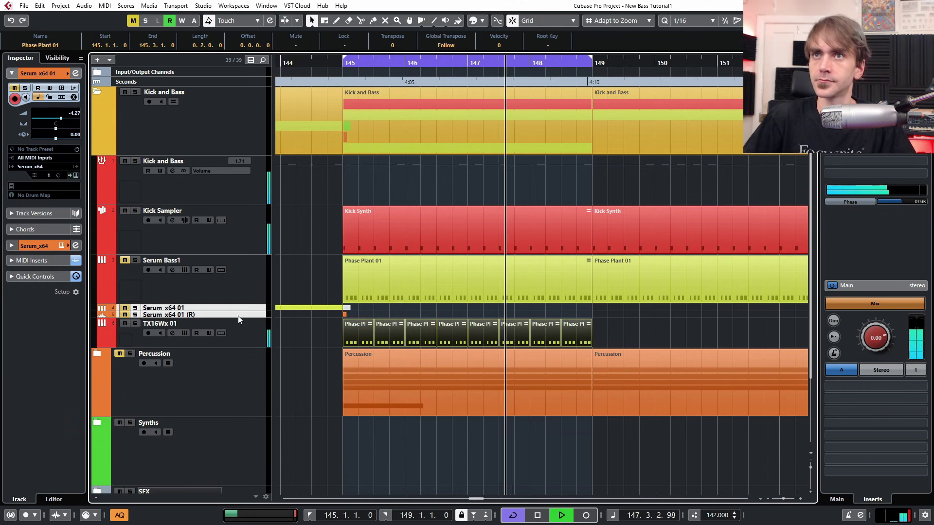
# Select the TX16Wx 01 track and increase its height in the arrangement
pyautogui.click(236, 338)
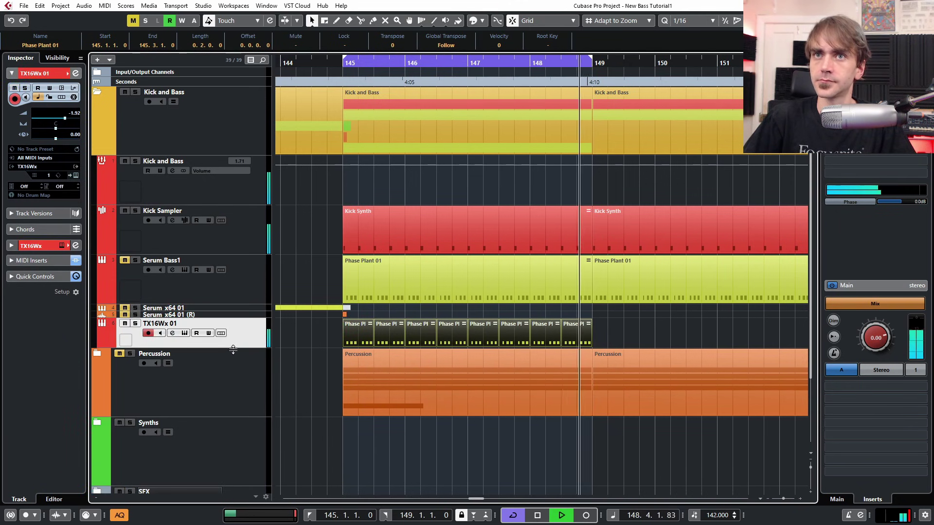
pyautogui.moveTo(233, 349); pyautogui.dragTo(233, 377)
pyautogui.press('4')
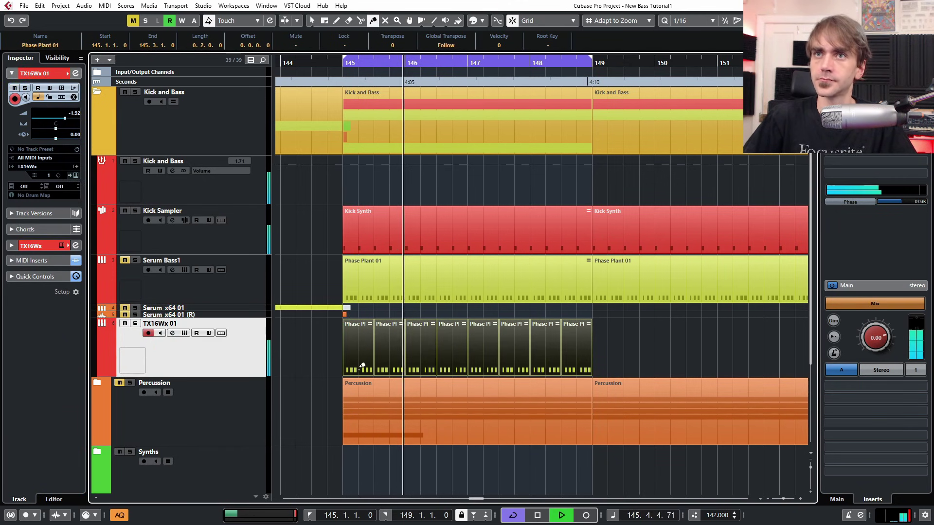
pyautogui.press('1')
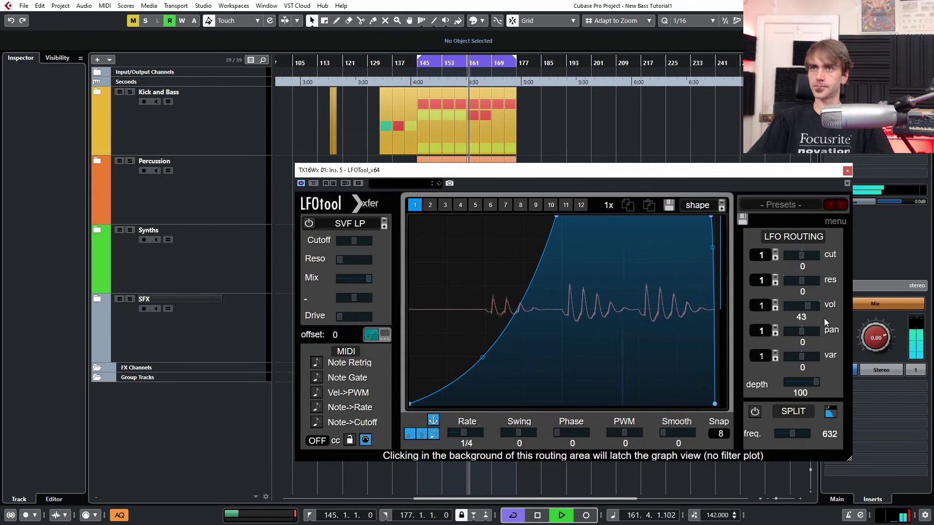
# Close LFOTool on the TX16Wx 01 track and open LFOTool on the Kick and Bass group, moving its window up
pyautogui.click(847, 170)
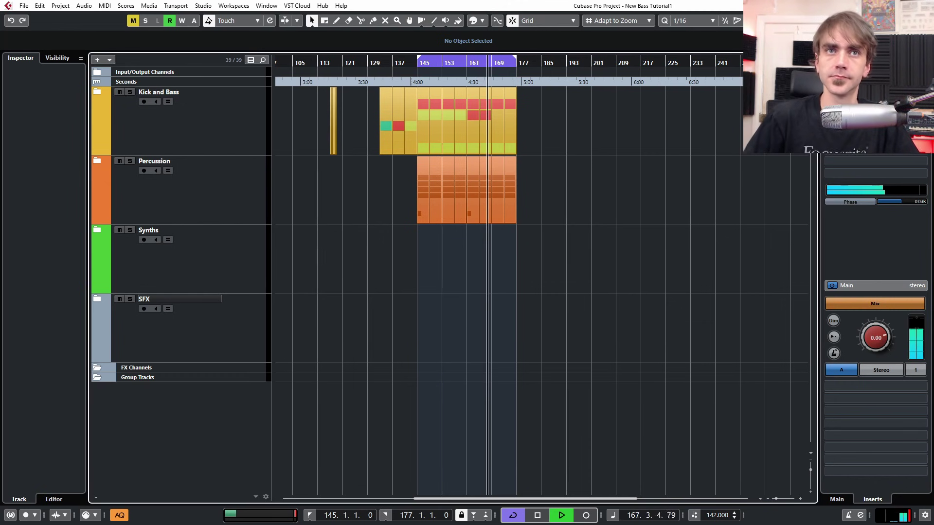
pyautogui.scroll(3, 374, 311)
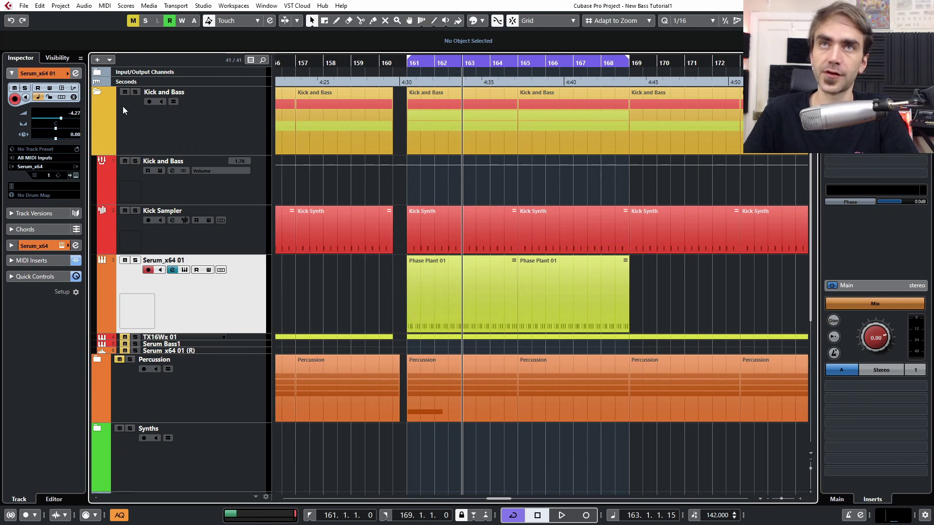
pyautogui.click(255, 193)
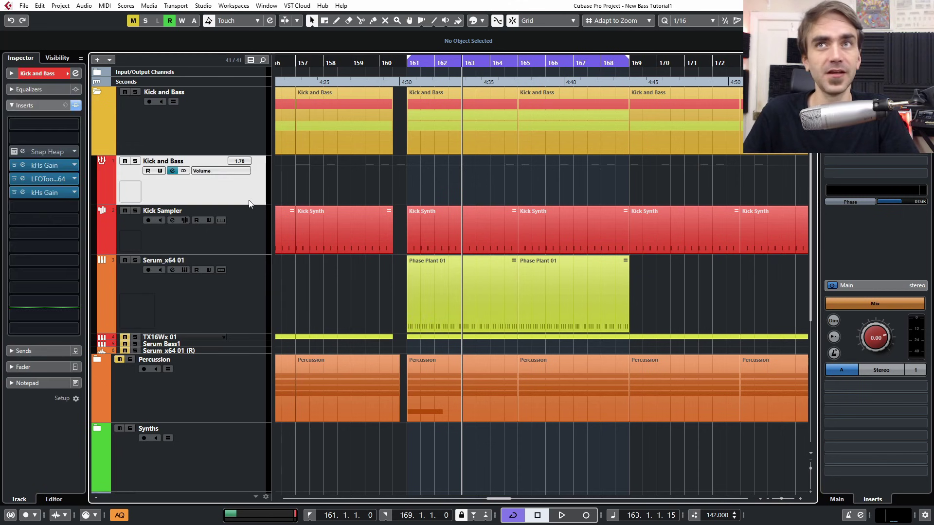
pyautogui.click(23, 179)
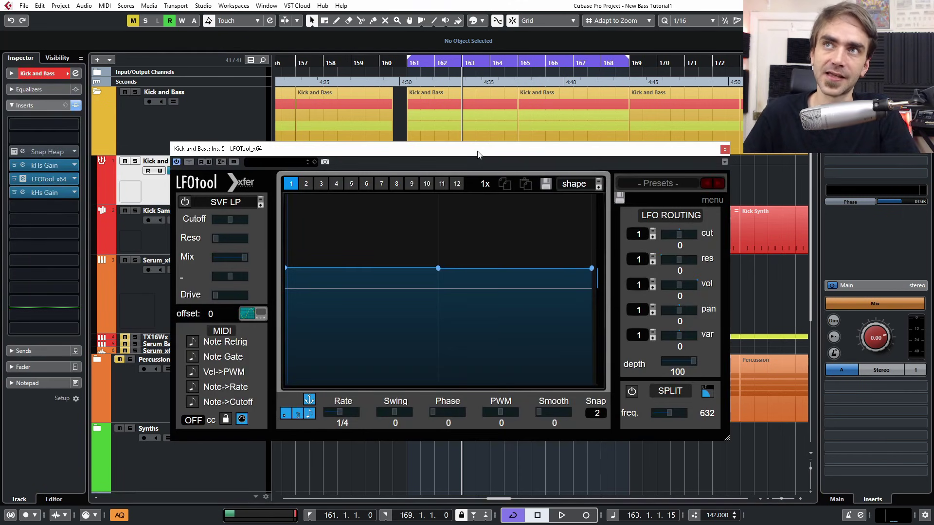
pyautogui.moveTo(477, 155); pyautogui.dragTo(413, 121)
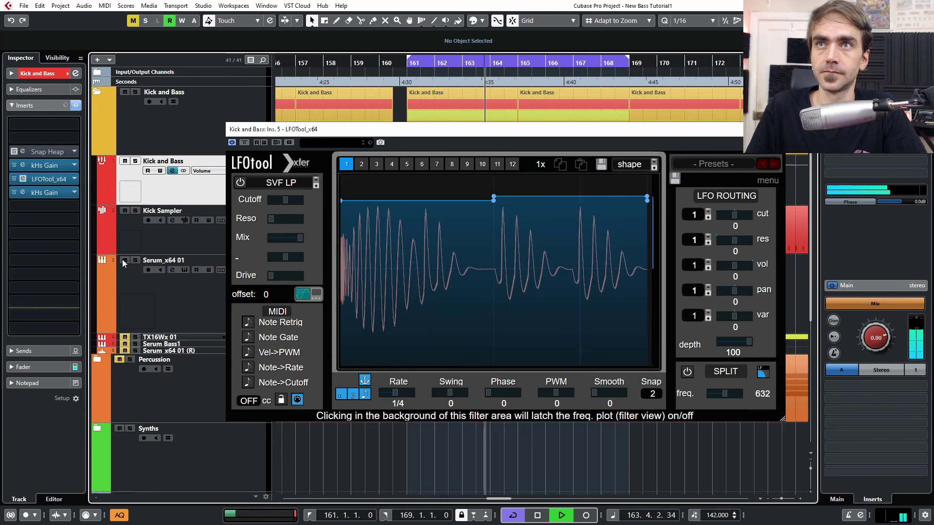
# Stop playback, open the Serum instrument of the Serum_x64 01 track and place it next to the Kick and Bass LFOTool
pyautogui.press('space')
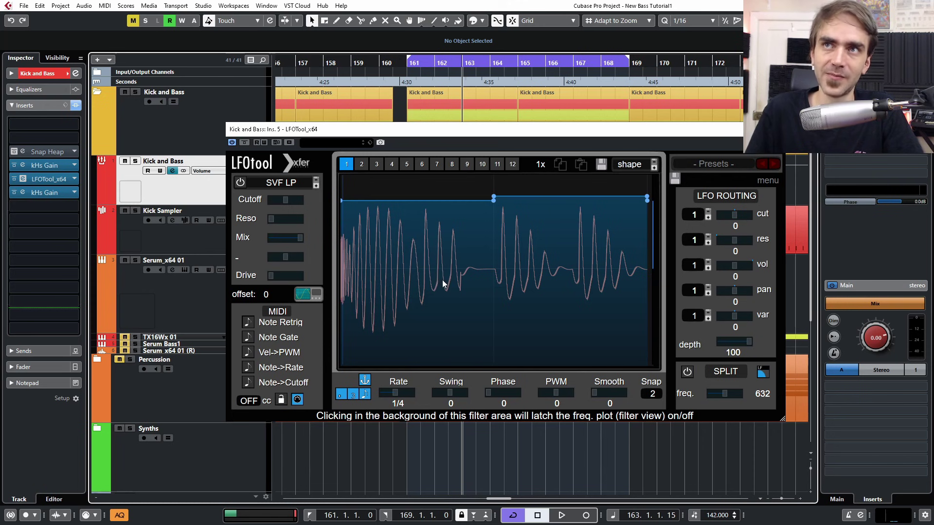
pyautogui.click(158, 293)
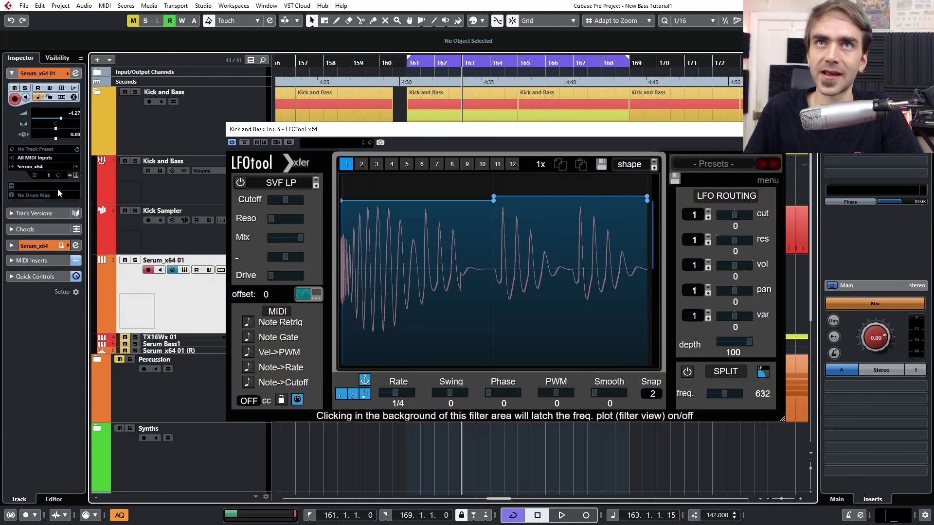
pyautogui.click(75, 175)
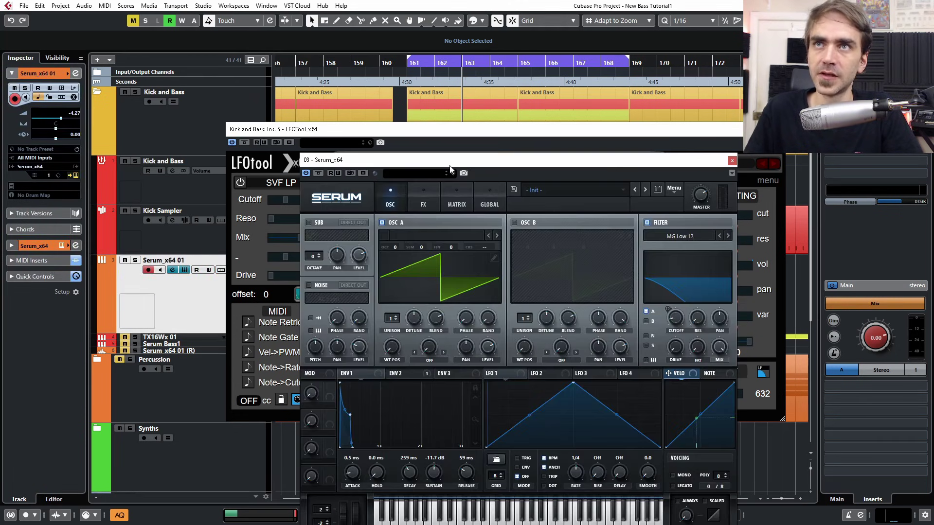
pyautogui.moveTo(539, 161); pyautogui.dragTo(356, 88)
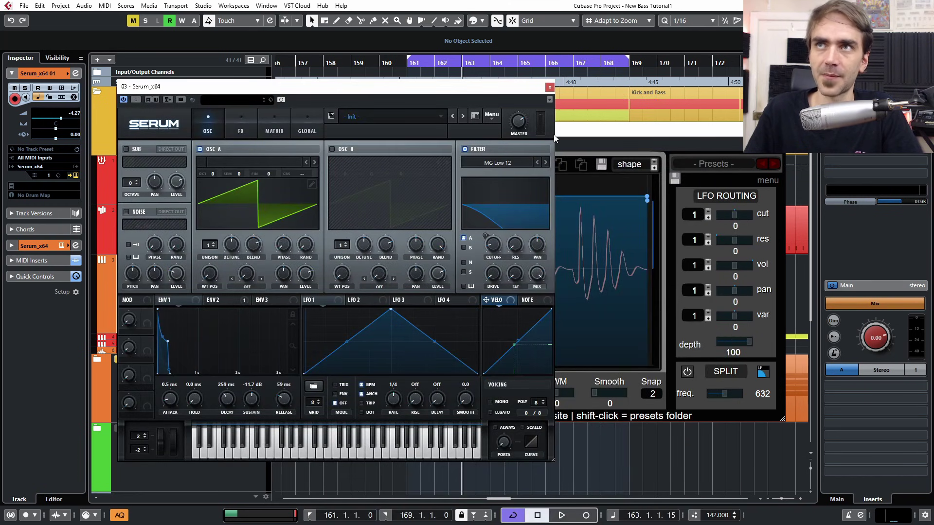
pyautogui.click(572, 130)
pyautogui.moveTo(496, 134); pyautogui.dragTo(578, 151)
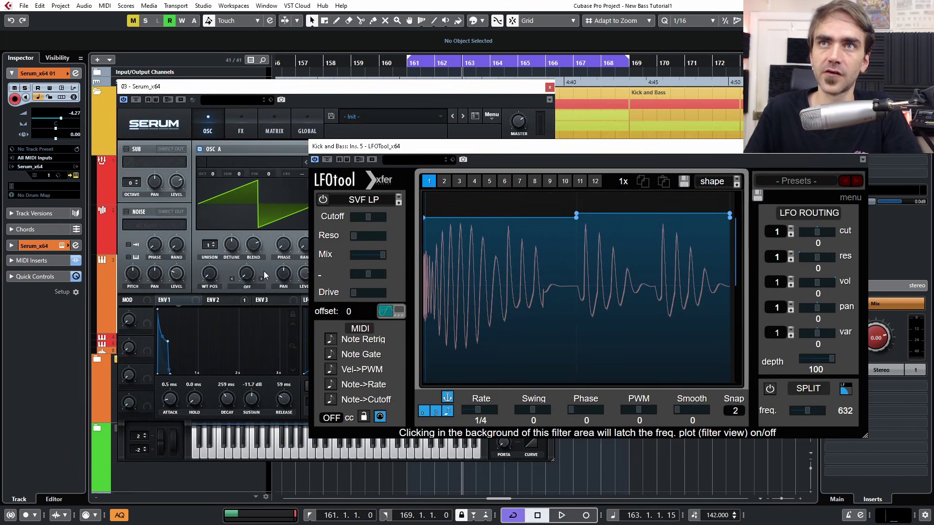
# Play the loop to compare the kick and bass waveforms in LFOTool with Serum open, and close both plug-ins
pyautogui.click(284, 245)
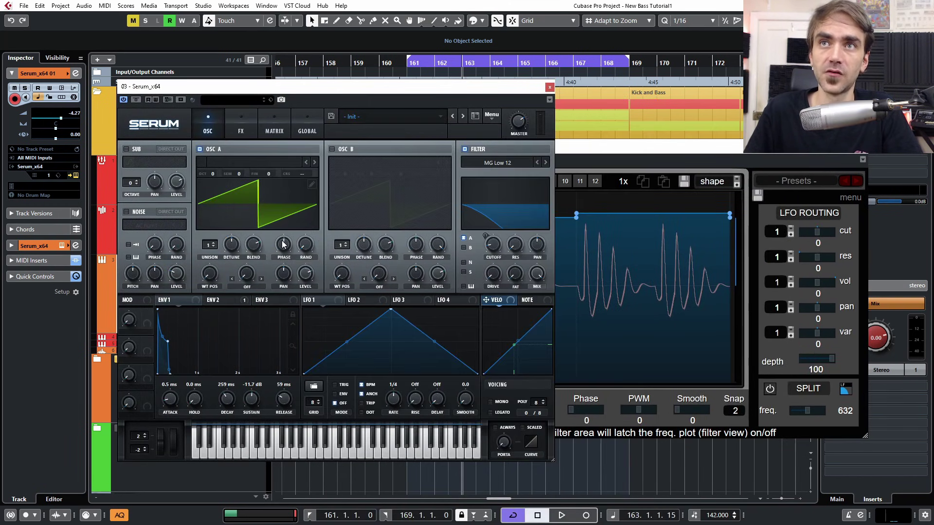
pyautogui.click(574, 153)
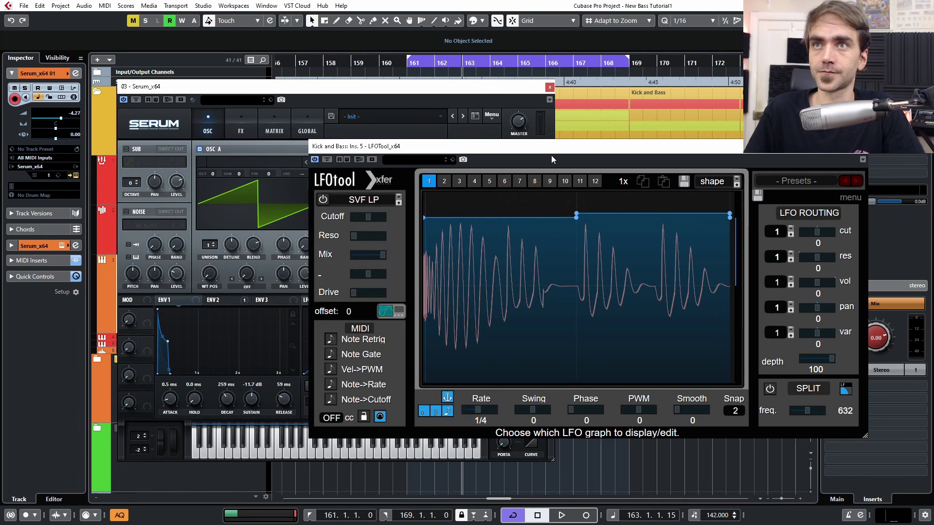
pyautogui.press('space')
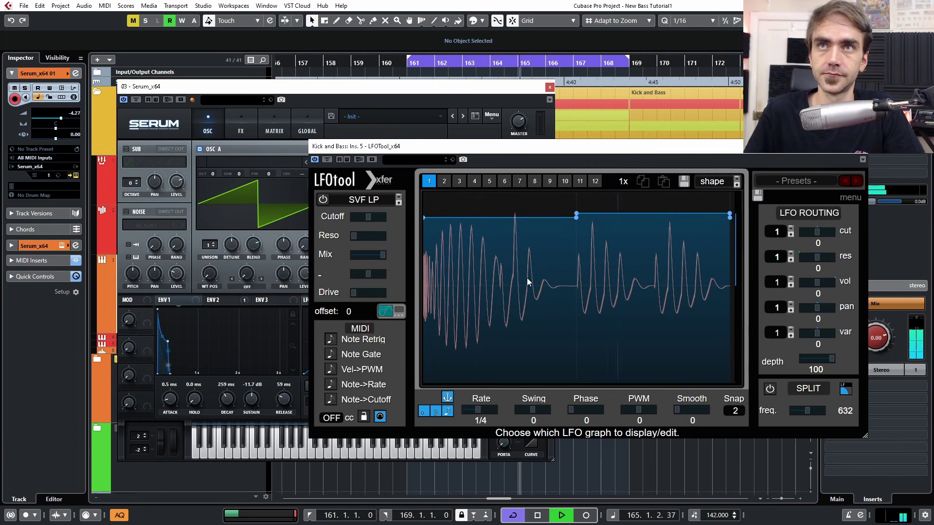
pyautogui.moveTo(474, 156); pyautogui.dragTo(279, 162)
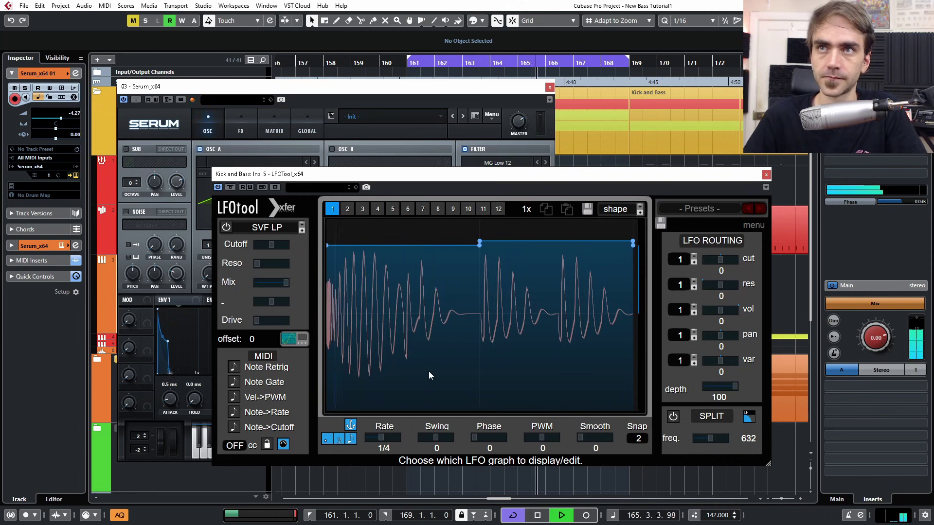
pyautogui.press('space')
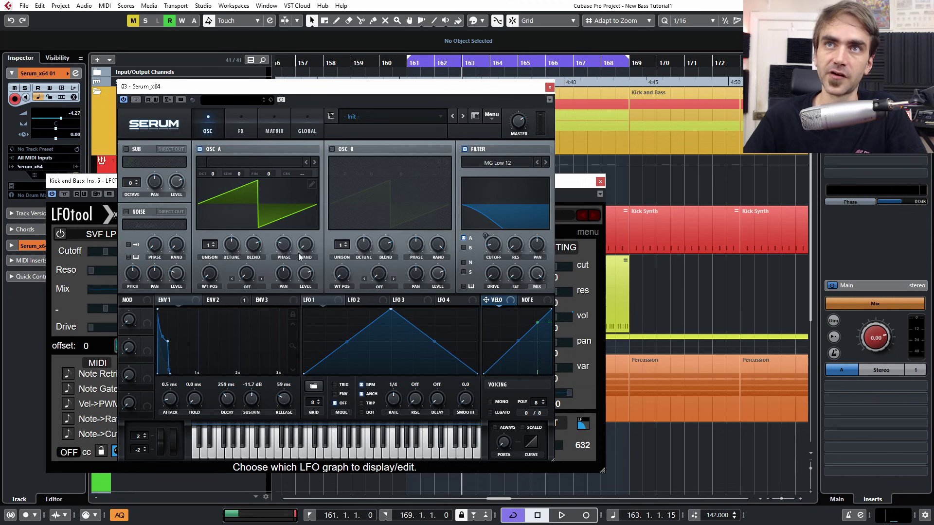
pyautogui.click(550, 87)
pyautogui.click(599, 182)
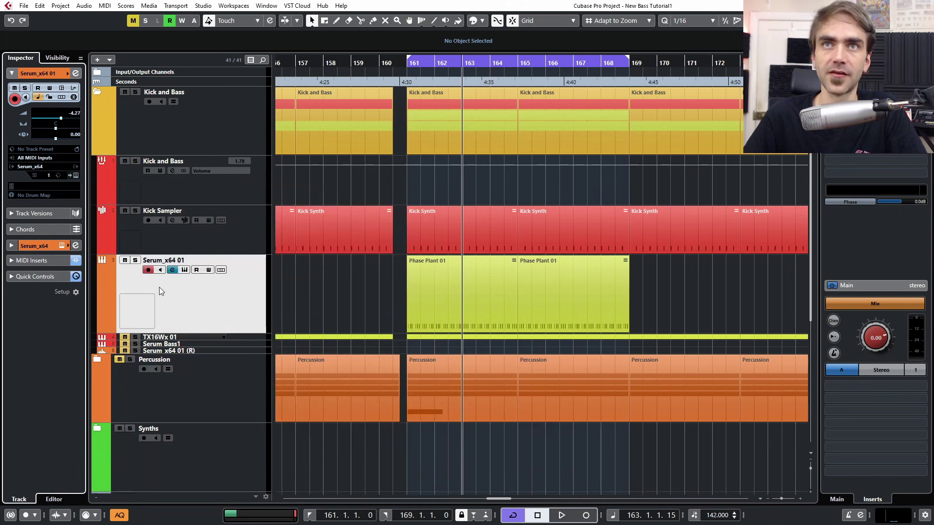
# Open the Serum_x64 01 channel settings, activate the faTimeAlign insert and open its window
pyautogui.click(76, 73)
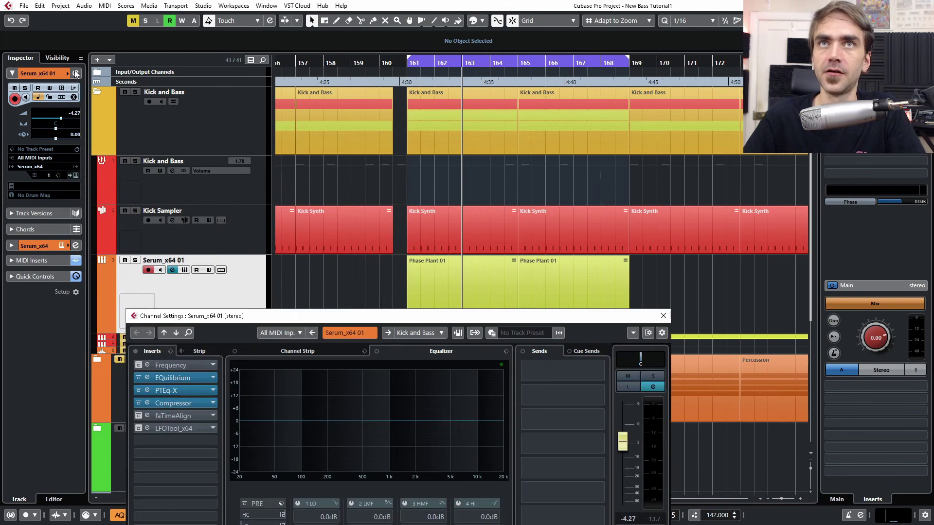
pyautogui.click(140, 418)
pyautogui.click(147, 416)
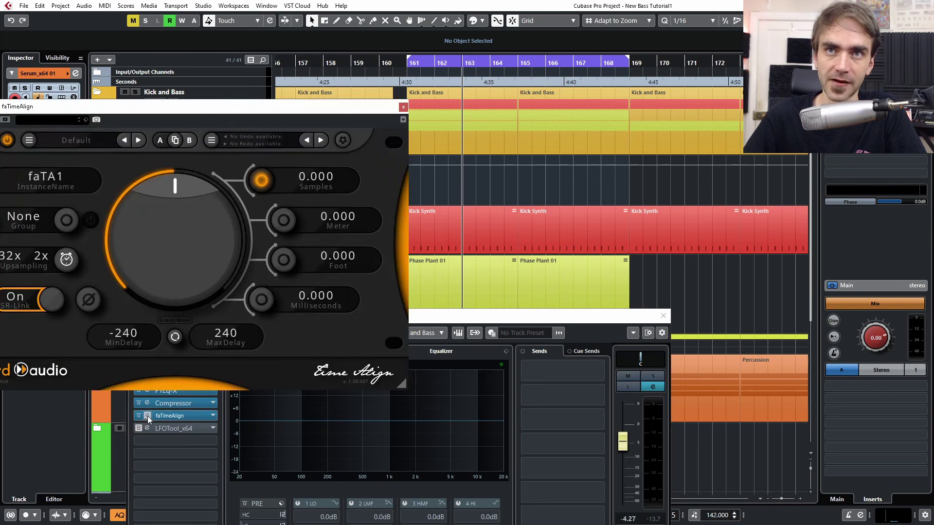
pyautogui.moveTo(202, 108); pyautogui.dragTo(423, 230)
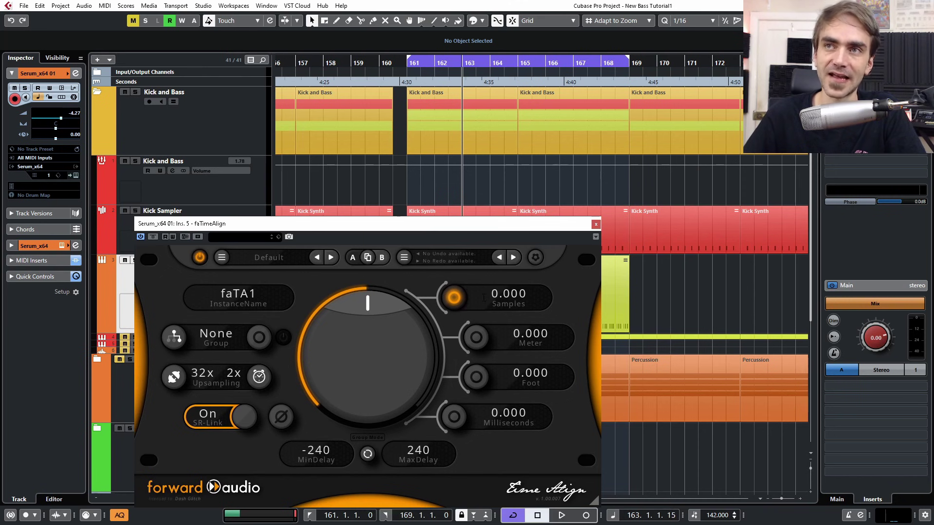
pyautogui.moveTo(352, 226); pyautogui.dragTo(495, 196)
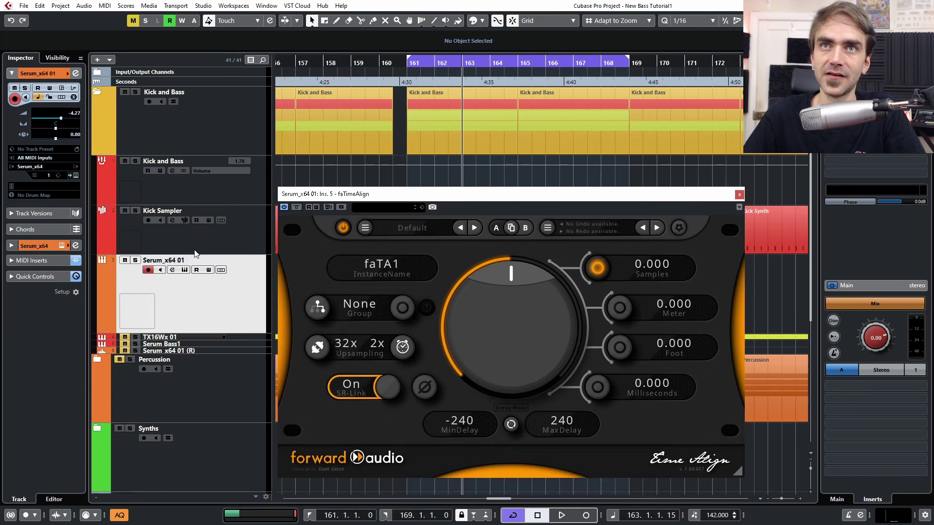
# Reopen LFOTool on the Kick and Bass group and arrange it so its waveform shows above faTimeAlign
pyautogui.click(154, 189)
pyautogui.click(23, 178)
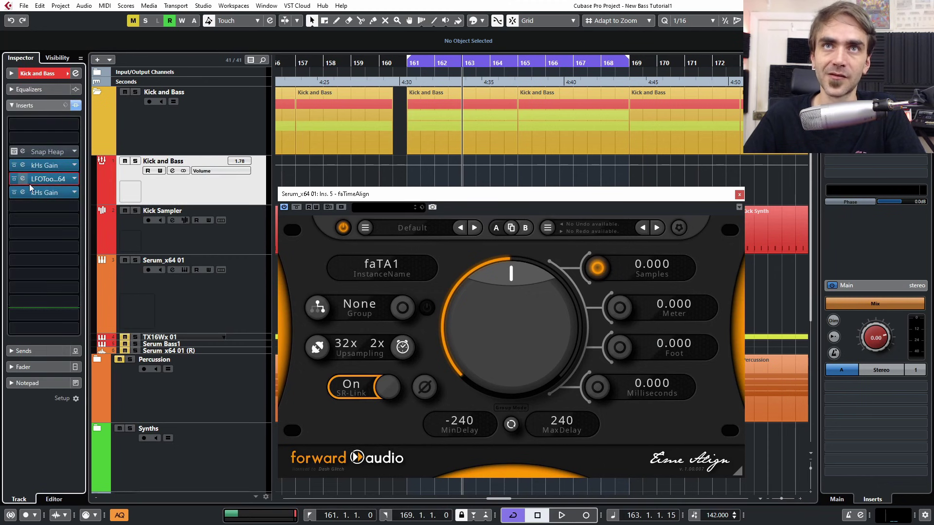
pyautogui.moveTo(167, 182); pyautogui.dragTo(132, 29)
pyautogui.moveTo(608, 201); pyautogui.dragTo(471, 205)
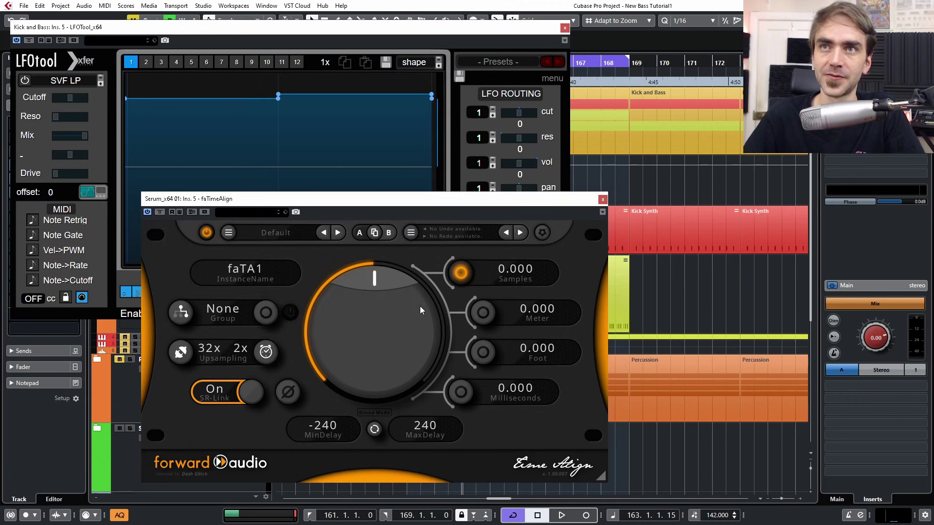
# Try out the faTimeAlign delay, turning it up to 240 samples
pyautogui.moveTo(419, 305); pyautogui.dragTo(382, 219)
pyautogui.moveTo(393, 342); pyautogui.dragTo(392, 295)
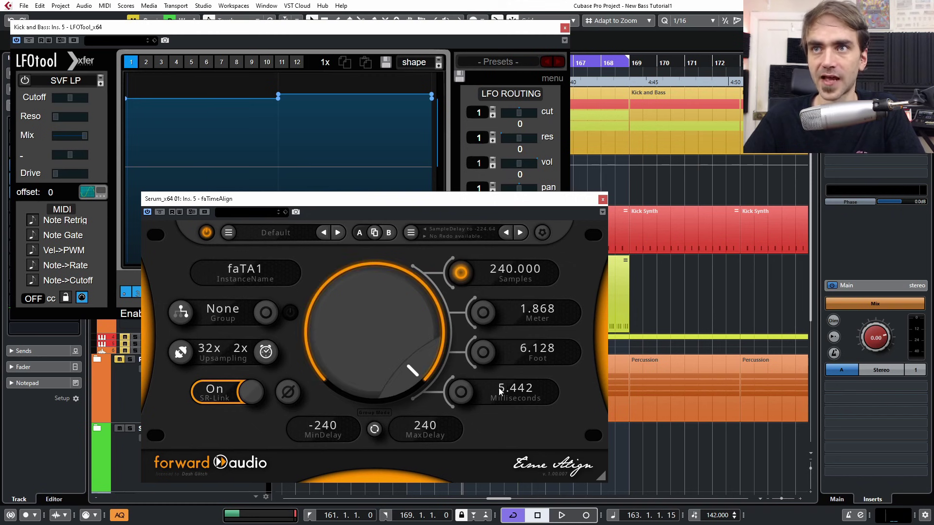
pyautogui.moveTo(389, 342); pyautogui.dragTo(405, 309)
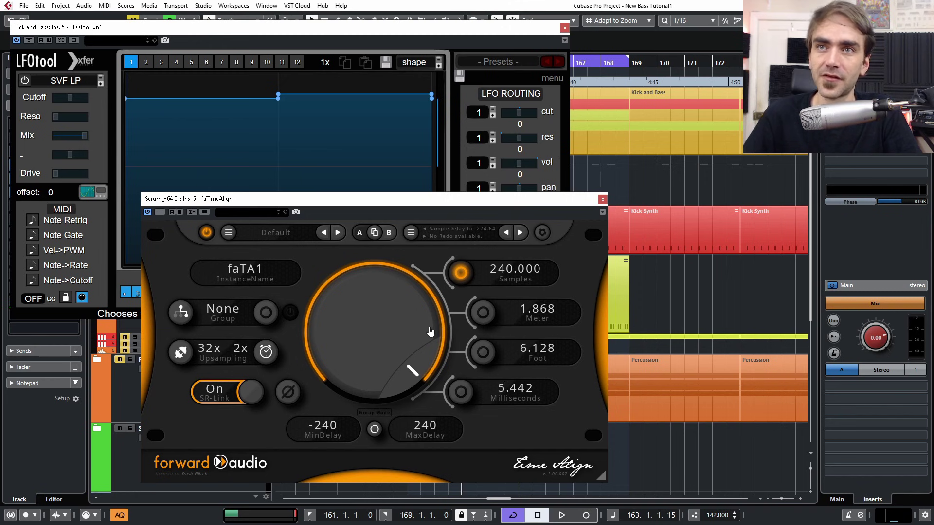
# Set the faTimeAlign delay to 86.4 samples while watching the looped waveform in LFOTool, and close both plug-ins
pyautogui.moveTo(408, 206); pyautogui.dragTo(467, 247)
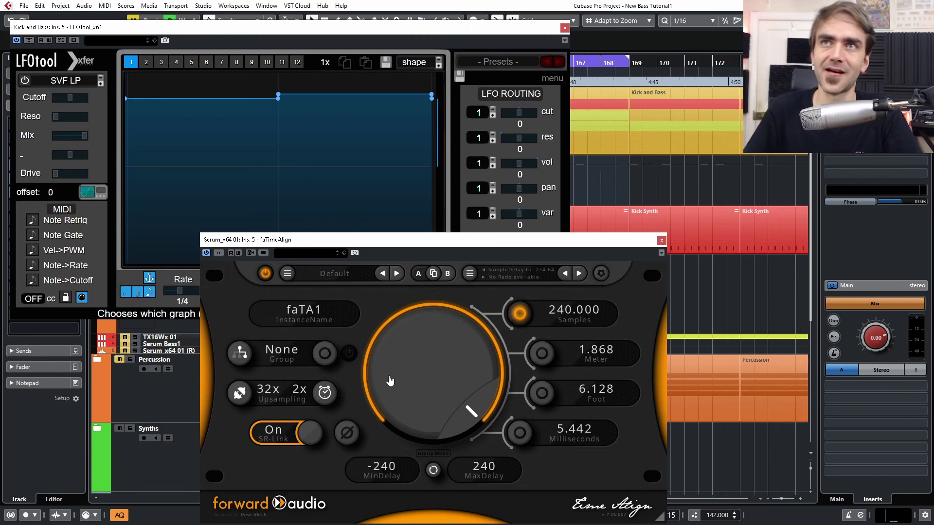
pyautogui.moveTo(389, 313)
pyautogui.mouseDown()
pyautogui.moveTo(385, 426)
pyautogui.moveTo(392, 311)
pyautogui.mouseUp()
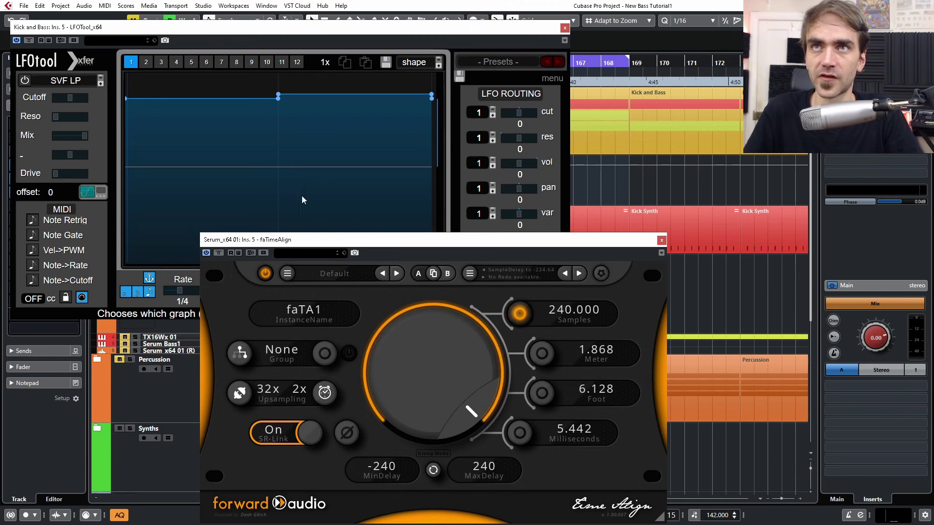
pyautogui.moveTo(362, 244); pyautogui.dragTo(345, 267)
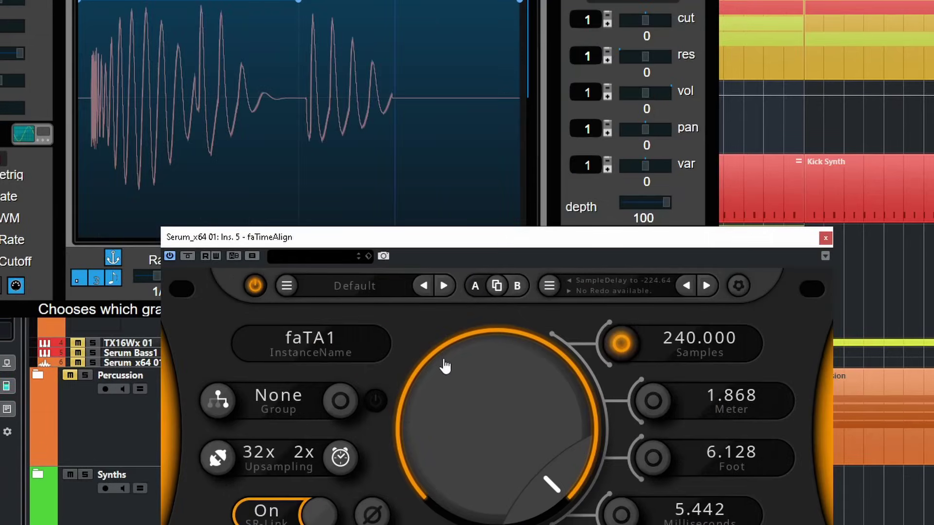
pyautogui.moveTo(503, 367); pyautogui.dragTo(555, 391)
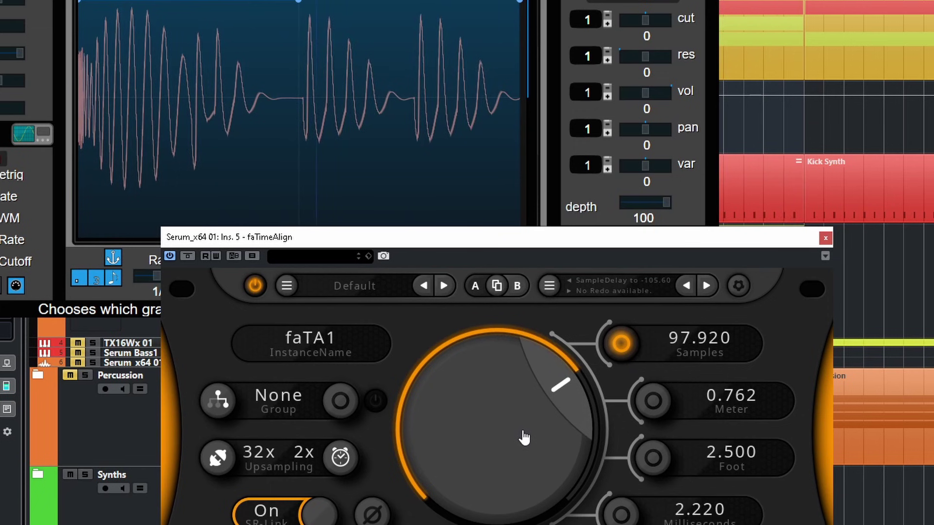
pyautogui.scroll(-3, 524, 437)
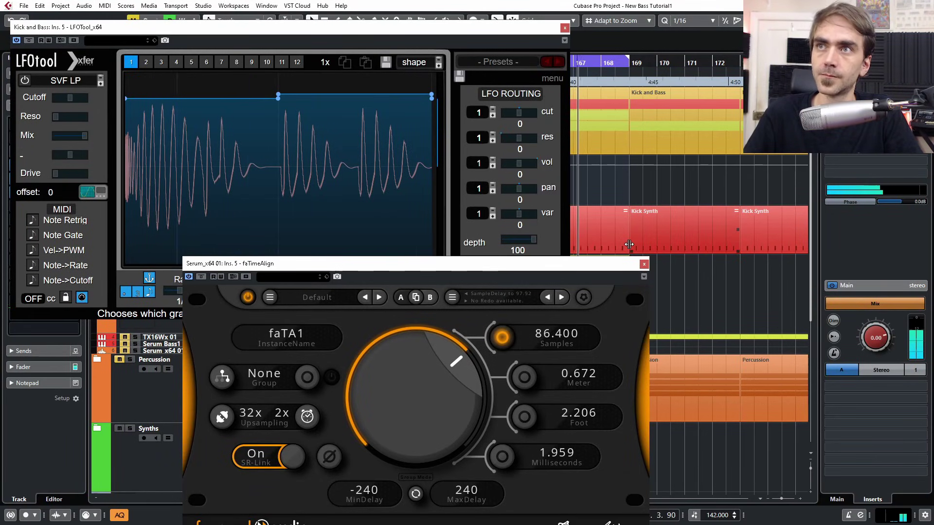
pyautogui.click(644, 264)
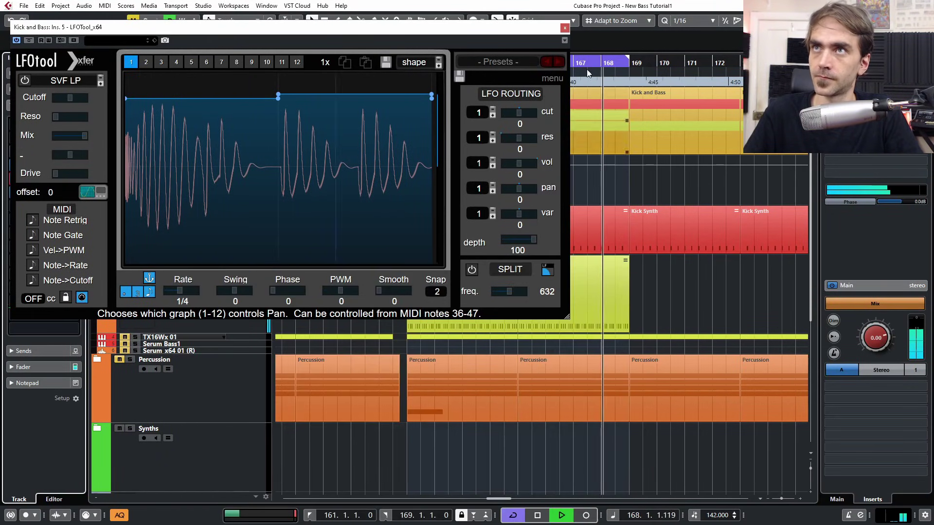
pyautogui.click(565, 27)
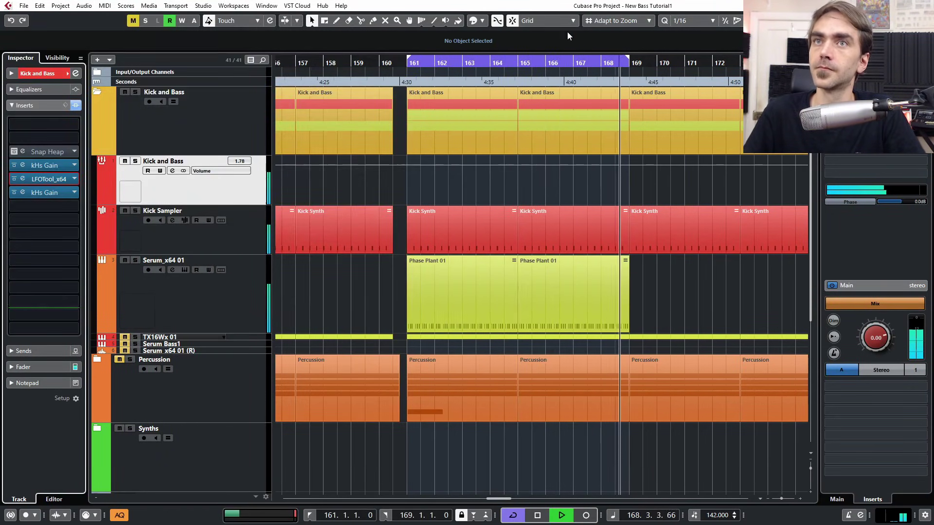
# Open Serum from the Serum_x64 01 track, turn oscillator A's phase down slightly during loop playback, and close the synth
pyautogui.click(206, 297)
pyautogui.click(74, 174)
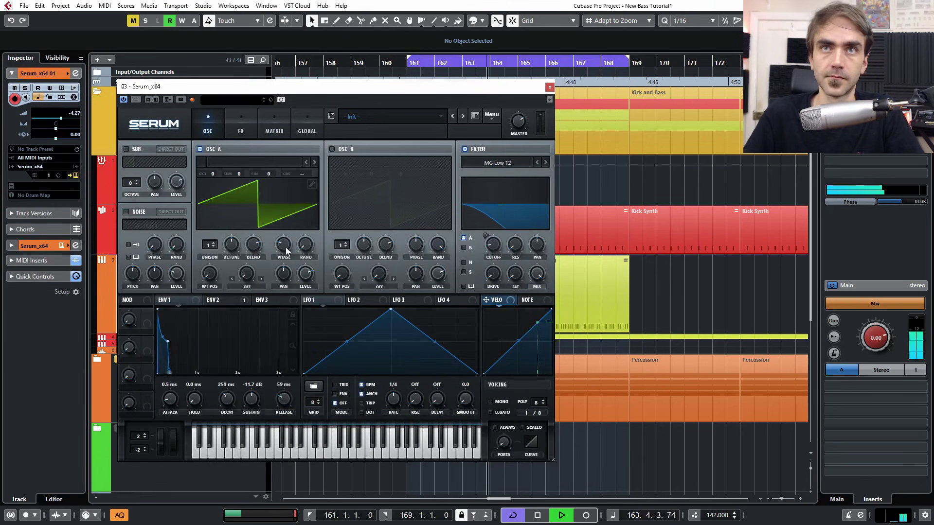
pyautogui.moveTo(285, 245); pyautogui.dragTo(276, 257)
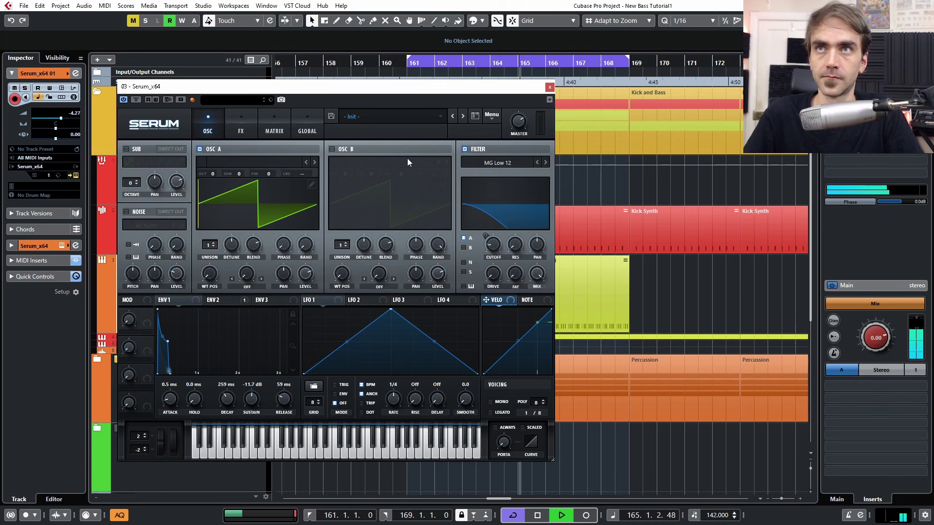
pyautogui.click(549, 87)
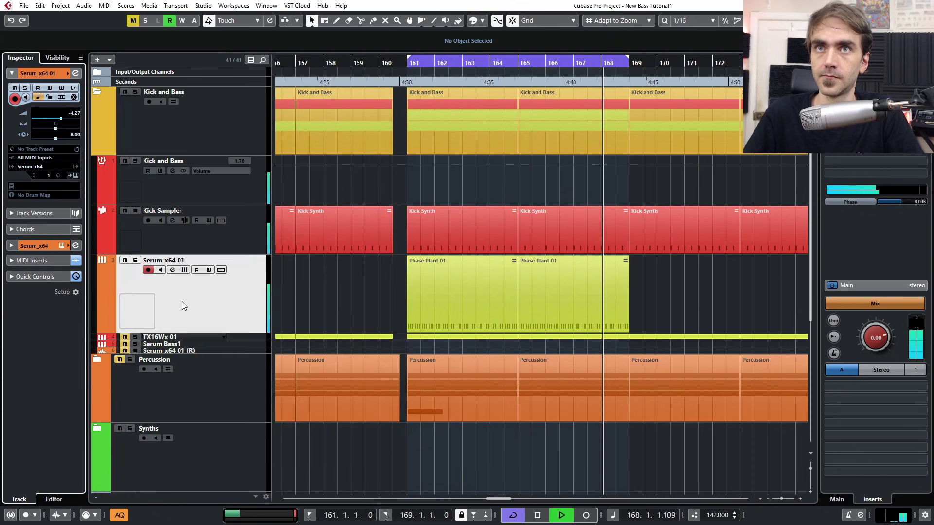
# Reopen faTimeAlign on Serum_x64 01 and LFOTool on the Kick and Bass group so the waveform shows above the delay dial
pyautogui.click(75, 73)
pyautogui.click(150, 415)
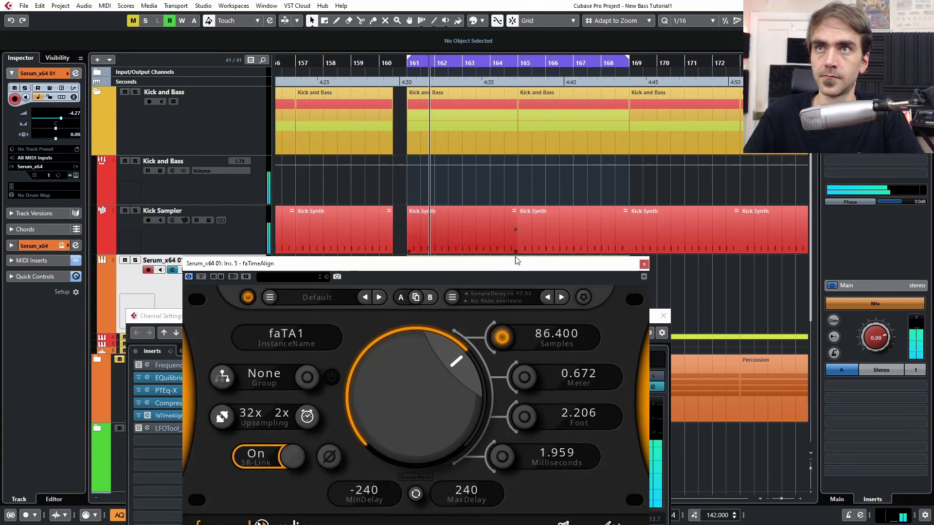
pyautogui.click(109, 162)
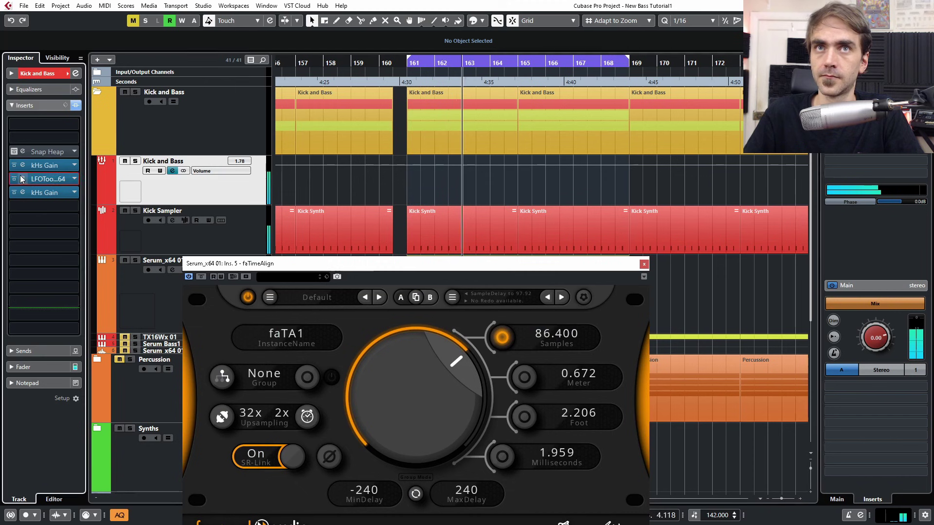
pyautogui.click(39, 179)
pyautogui.click(586, 265)
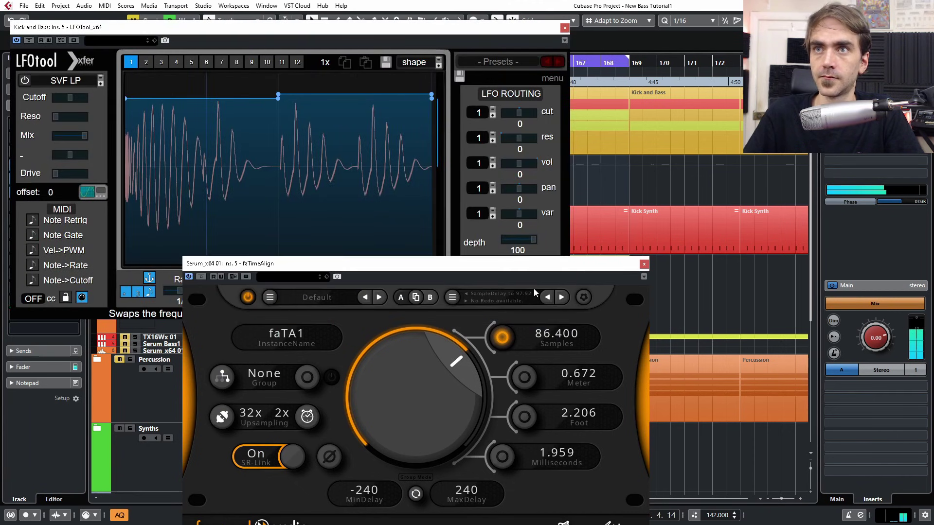
# Try lower faTimeAlign delays such as 40.32 samples, and turn the delay up to 240 samples while watching the waveform
pyautogui.moveTo(420, 389); pyautogui.dragTo(417, 409)
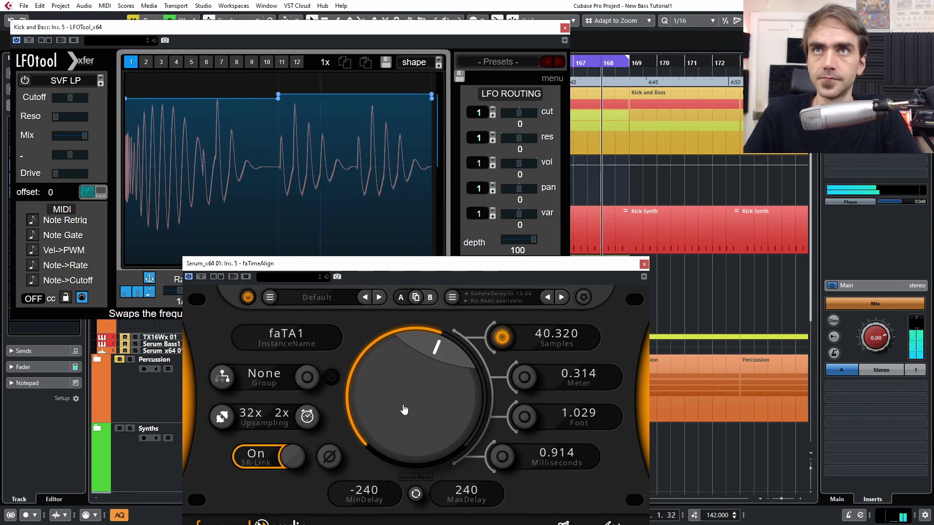
pyautogui.moveTo(403, 410); pyautogui.dragTo(468, 381)
pyautogui.moveTo(447, 414)
pyautogui.mouseDown()
pyautogui.moveTo(463, 393)
pyautogui.moveTo(446, 396)
pyautogui.mouseUp()
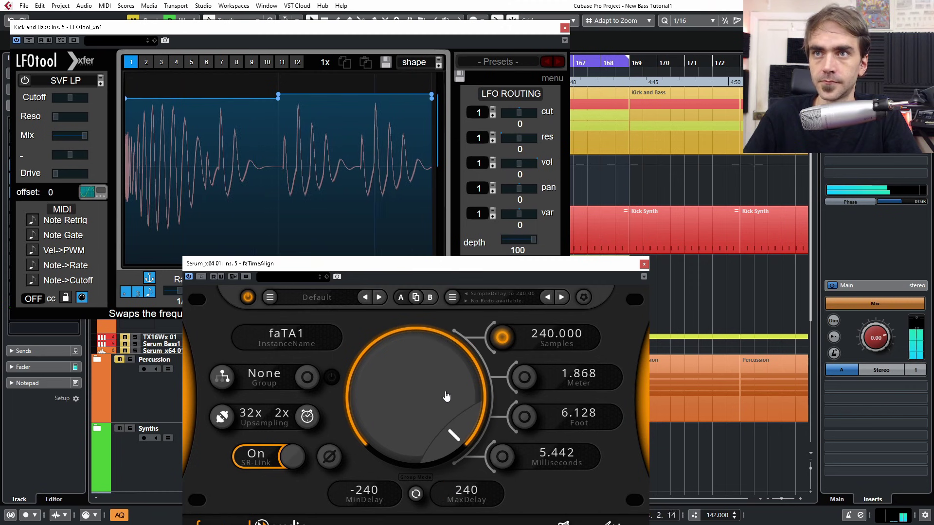
# Uncover faTimeAlign's delay range settings, raise the maximum delay to 500 samples, and resume loop playback
pyautogui.moveTo(469, 268); pyautogui.dragTo(387, 200)
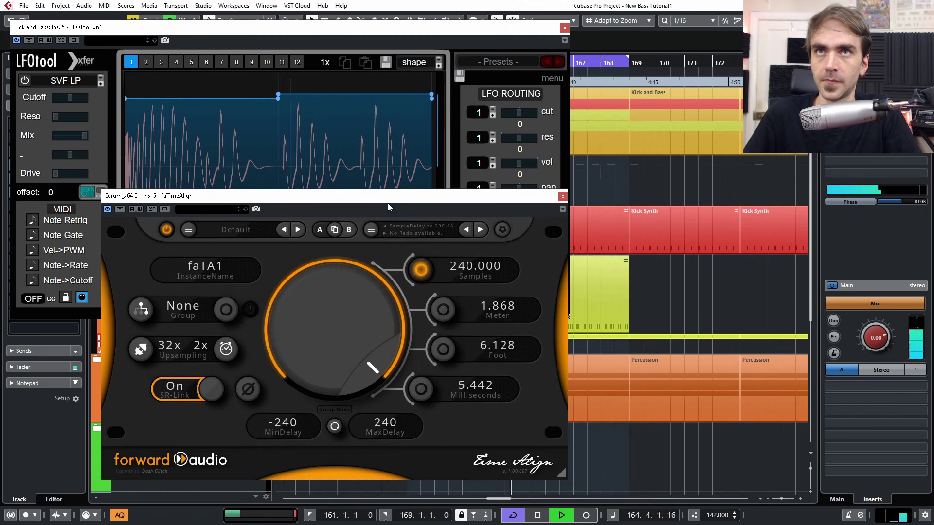
pyautogui.doubleClick(378, 422)
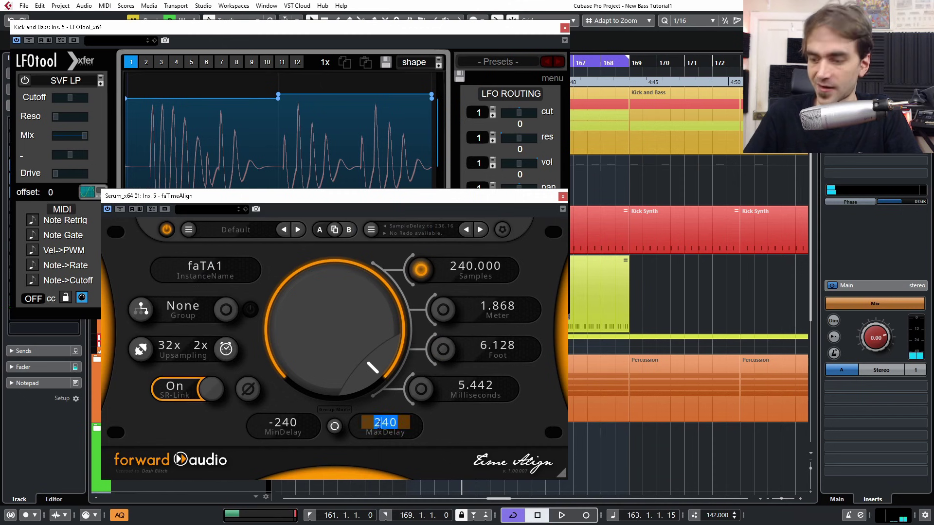
pyautogui.write('500')
pyautogui.press('Return')
pyautogui.press('space')
# Set the faTimeAlign delay to 322.88 samples using LFOTool's waveform, stop playback, and close both plug-ins
pyautogui.moveTo(276, 427); pyautogui.dragTo(315, 405)
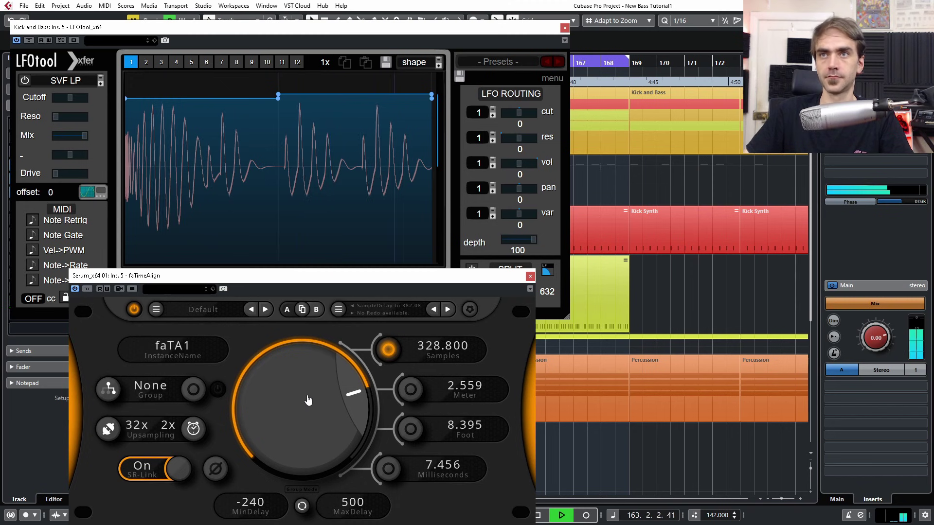
pyautogui.moveTo(307, 397); pyautogui.dragTo(304, 393)
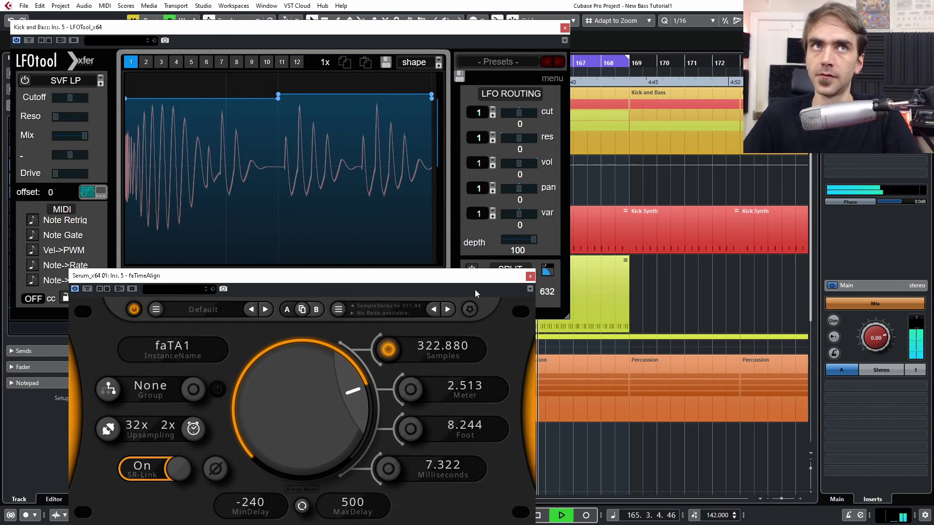
pyautogui.press('space')
pyautogui.click(530, 276)
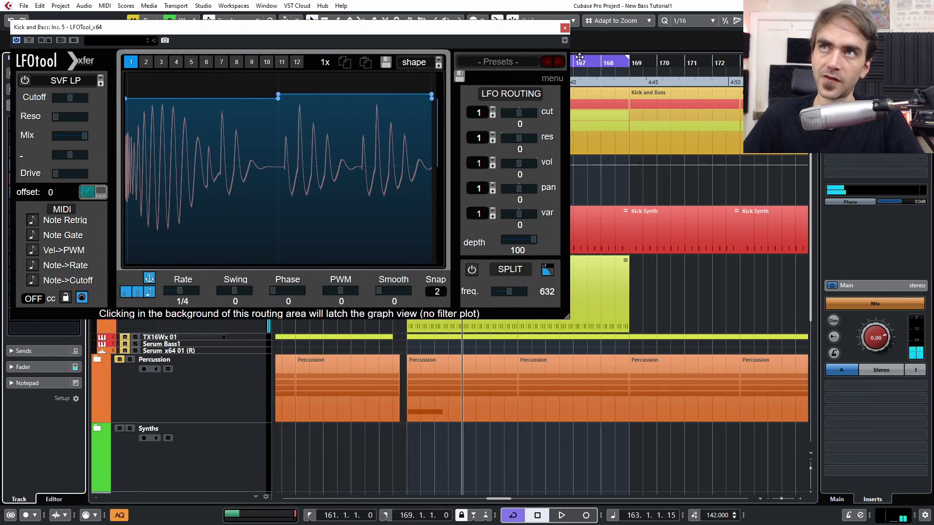
pyautogui.click(565, 29)
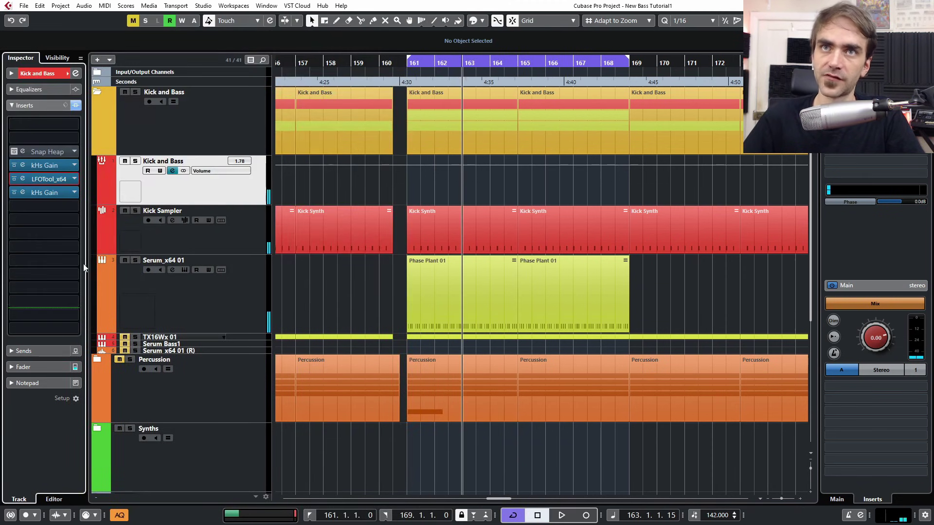
# Reopen Serum from the Serum_x64 01 track with playback stopped, nudge oscillator A's phase knob, and close the synth again
pyautogui.click(195, 317)
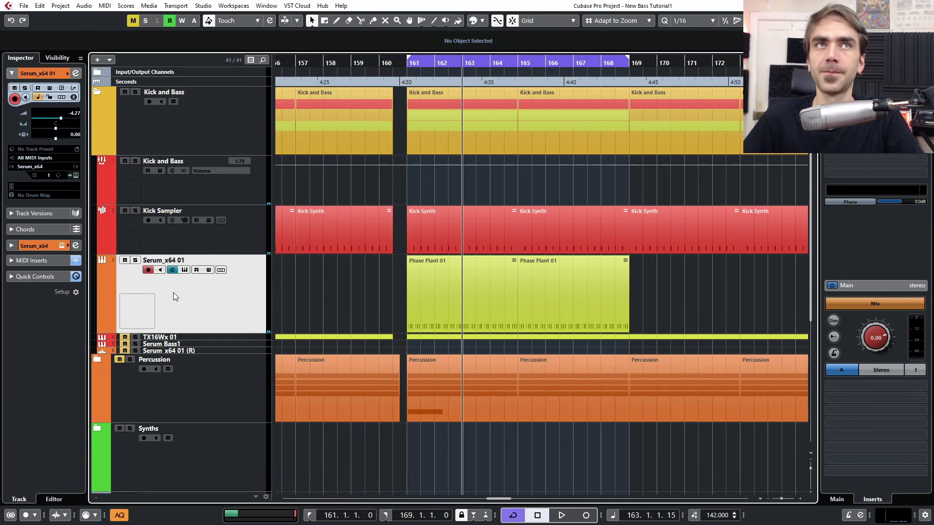
pyautogui.click(74, 174)
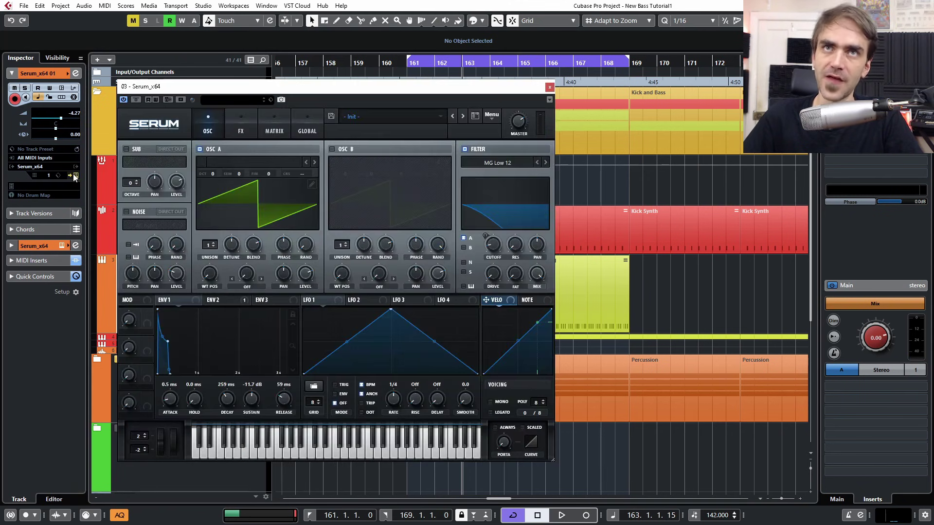
pyautogui.moveTo(286, 239); pyautogui.dragTo(279, 251)
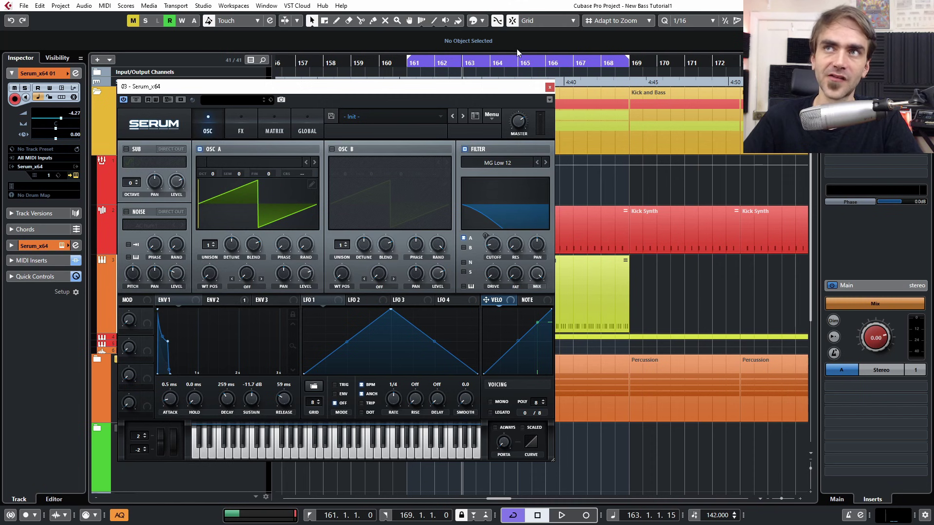
pyautogui.click(550, 87)
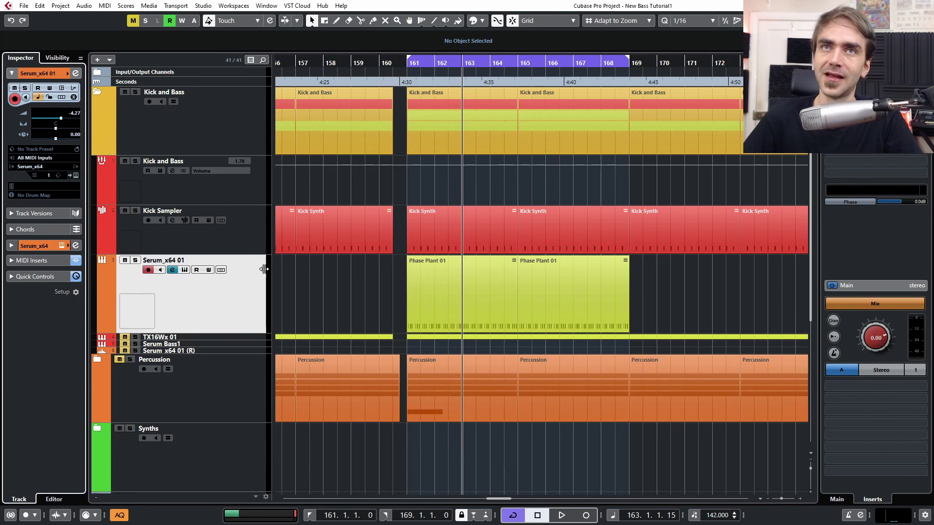
# Mute Serum_x64 01, unmute TX16Wx 01, and open the TX16Wx 01 channel settings clear of the track list
pyautogui.click(78, 72)
pyautogui.click(78, 72)
pyautogui.click(78, 72)
pyautogui.click(78, 72)
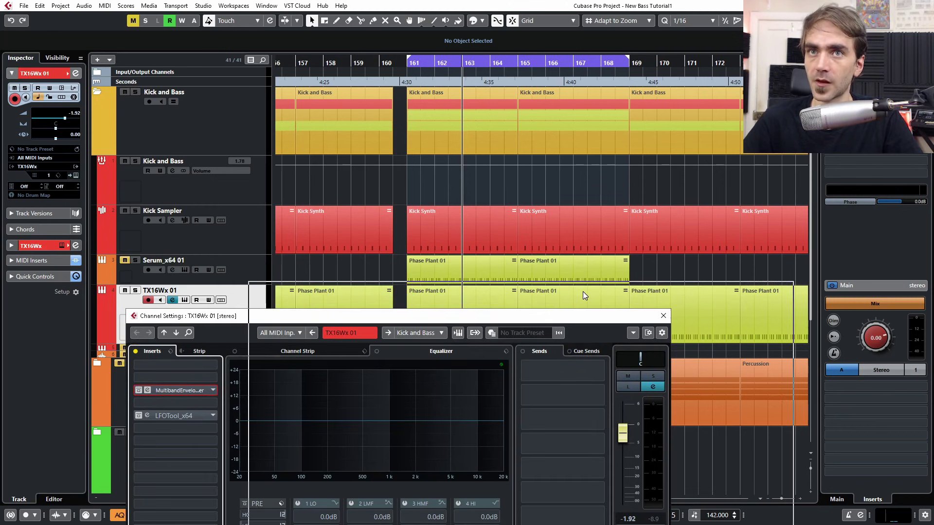
pyautogui.moveTo(460, 322); pyautogui.dragTo(583, 294)
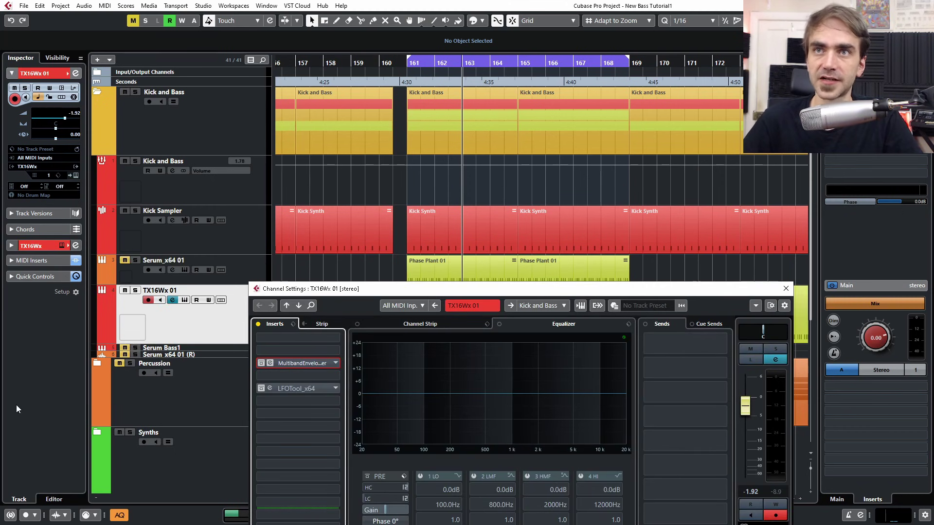
# Look up "envel" effects for TX16Wx 01, open MultibandEnvelopeShaper from its second insert, and close the channel settings
pyautogui.click(276, 338)
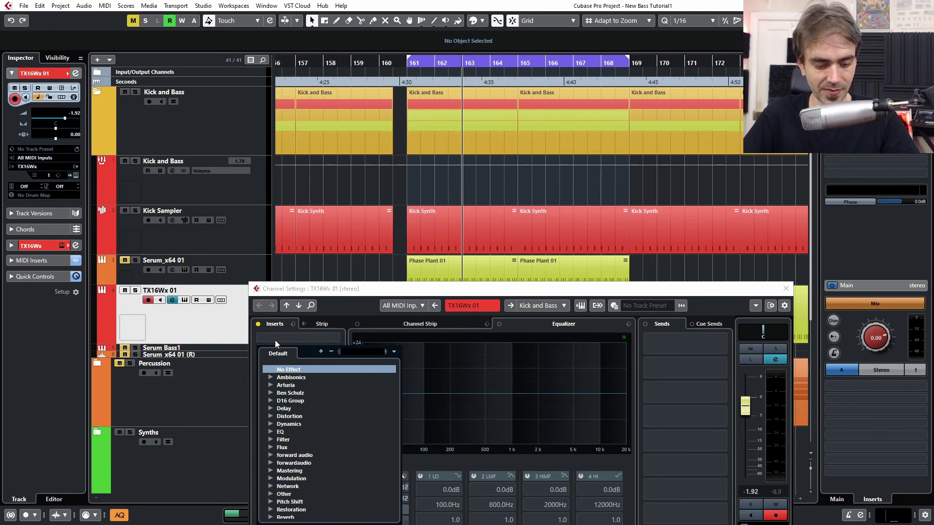
pyautogui.write('envel')
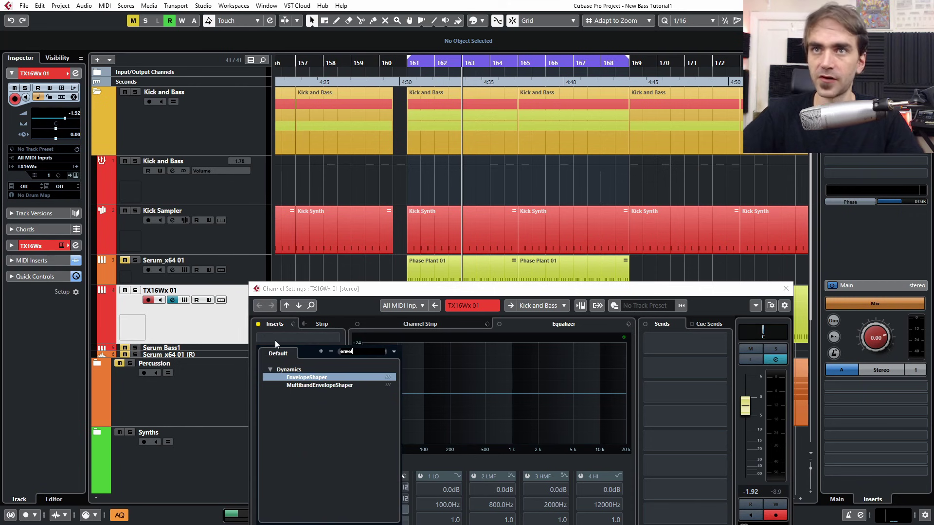
pyautogui.click(330, 385)
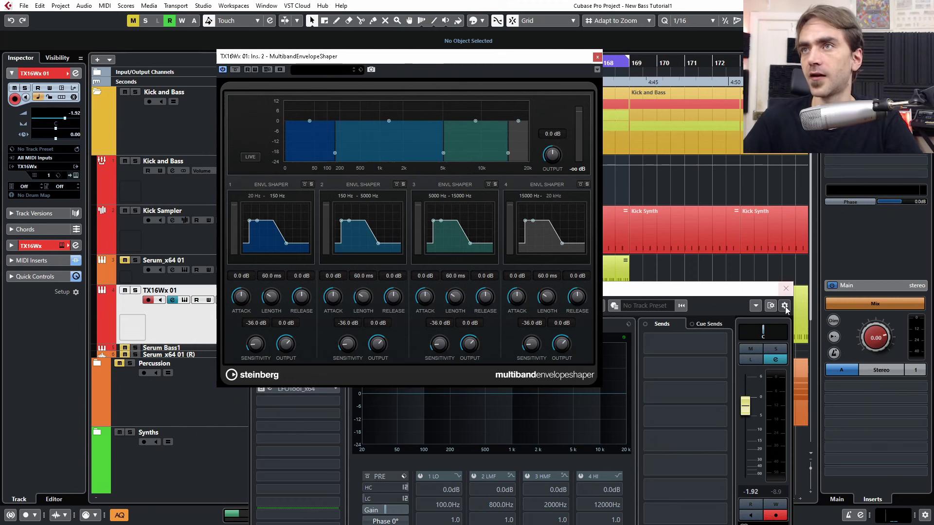
pyautogui.click(785, 288)
pyautogui.moveTo(365, 58); pyautogui.dragTo(662, 175)
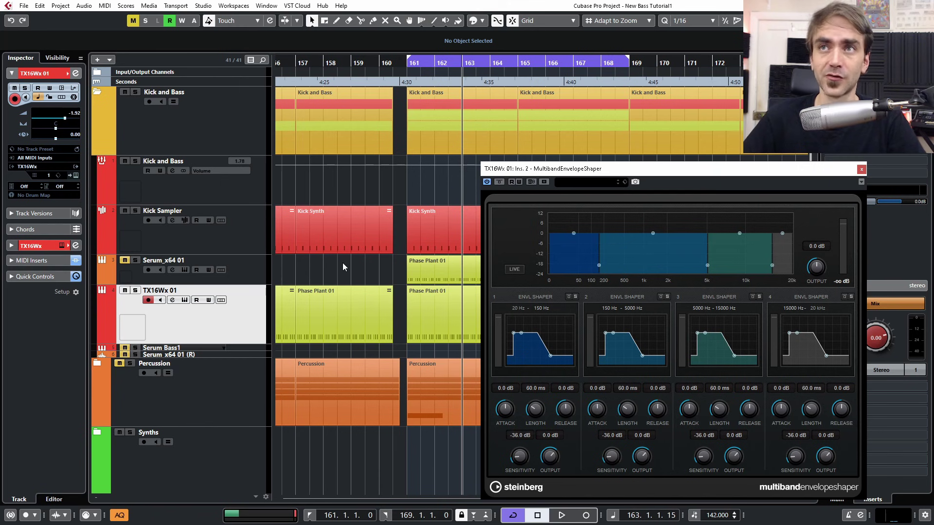
# Open LFOTool on the Kick and Bass group above MultibandEnvelopeShaper and play the loop to draw the TX16Wx bass waveform
pyautogui.click(249, 188)
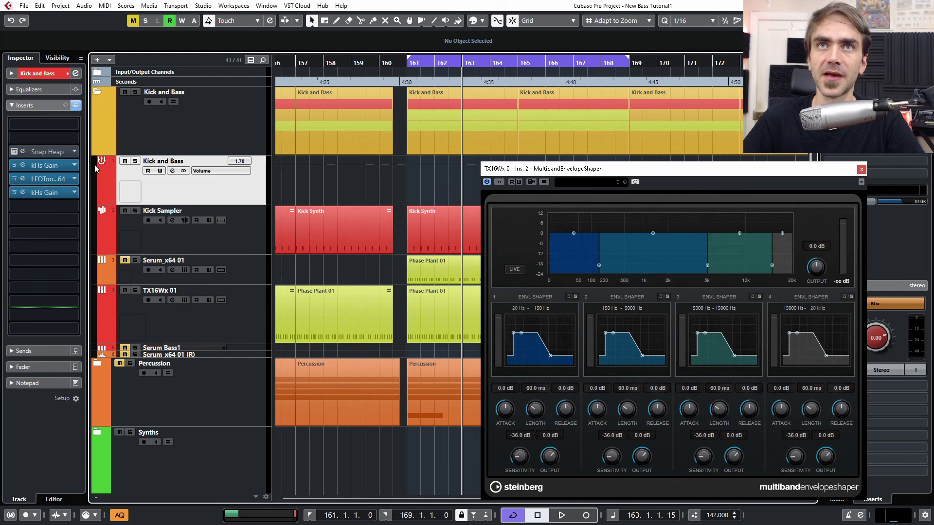
pyautogui.click(22, 180)
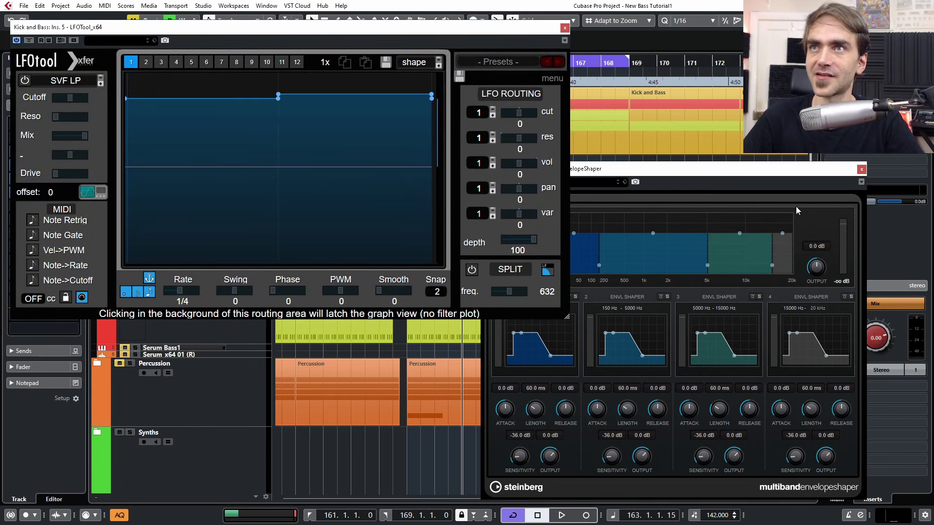
pyautogui.moveTo(737, 174); pyautogui.dragTo(442, 207)
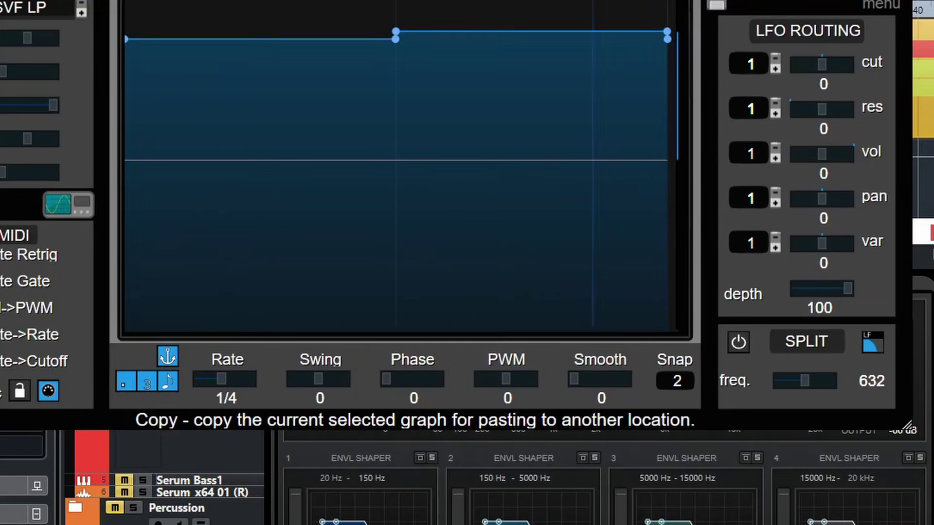
pyautogui.press('space')
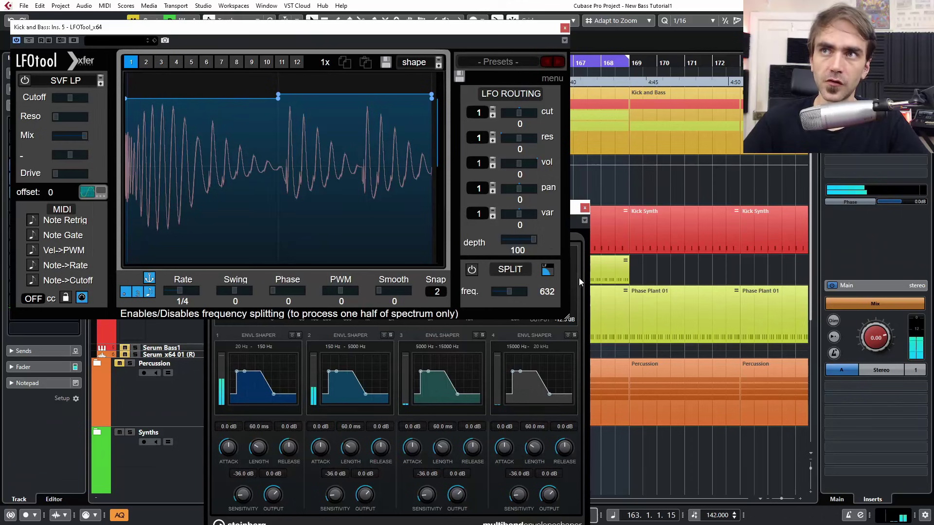
pyautogui.click(928, 357)
pyautogui.moveTo(463, 212); pyautogui.dragTo(431, 284)
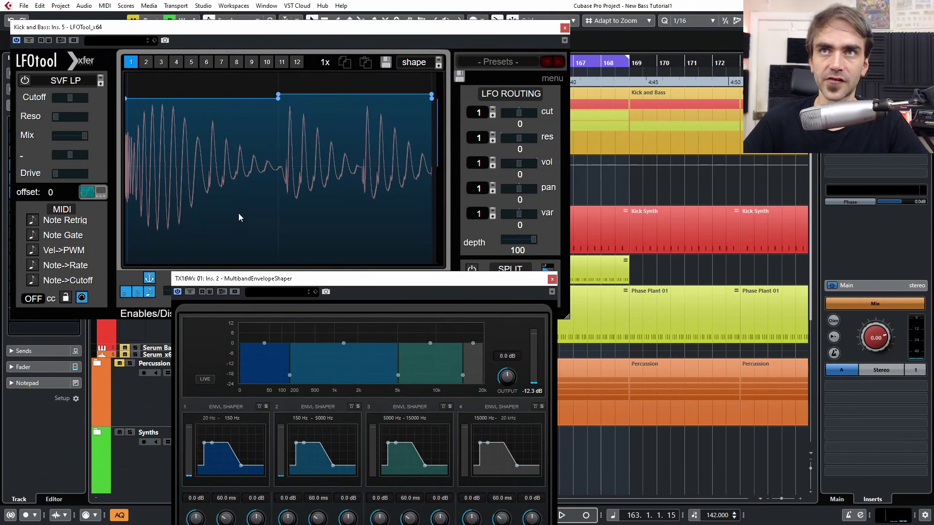
# Compare the looped kick and bass waveform with MultibandEnvelopeShaper bypassed and active, leaving it active and stopping playback
pyautogui.click(190, 292)
pyautogui.press('space')
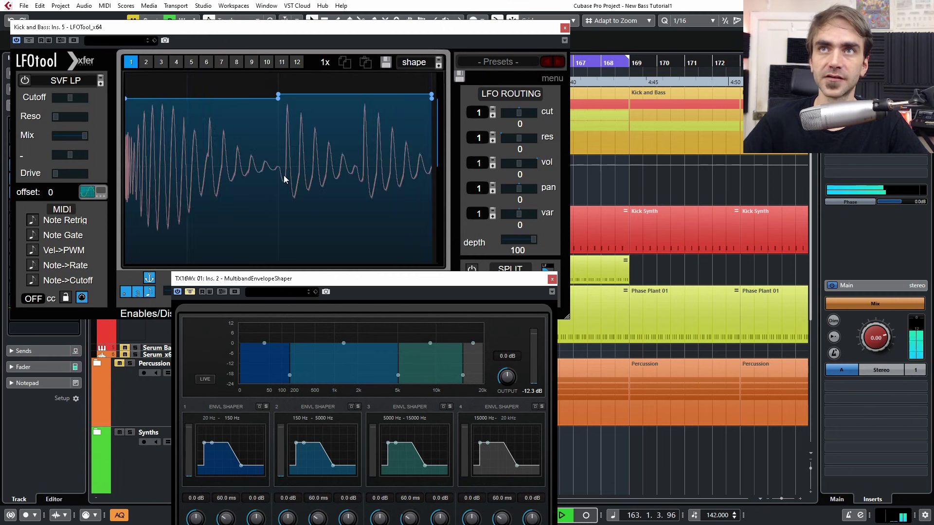
pyautogui.click(190, 292)
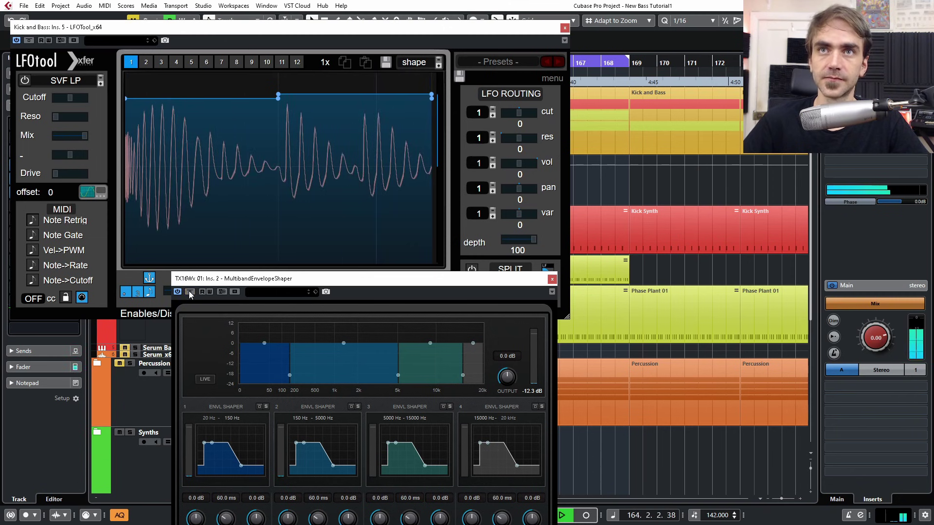
pyautogui.click(189, 291)
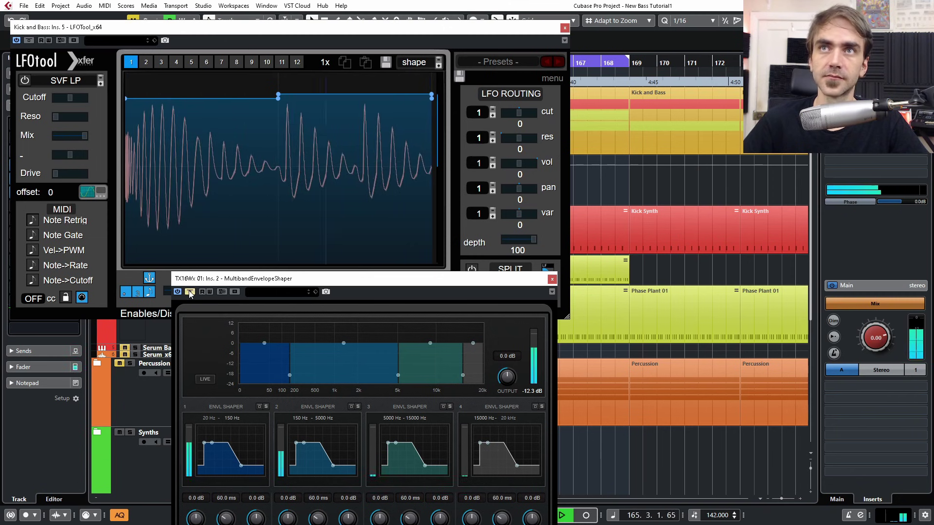
pyautogui.click(189, 292)
pyautogui.press('space')
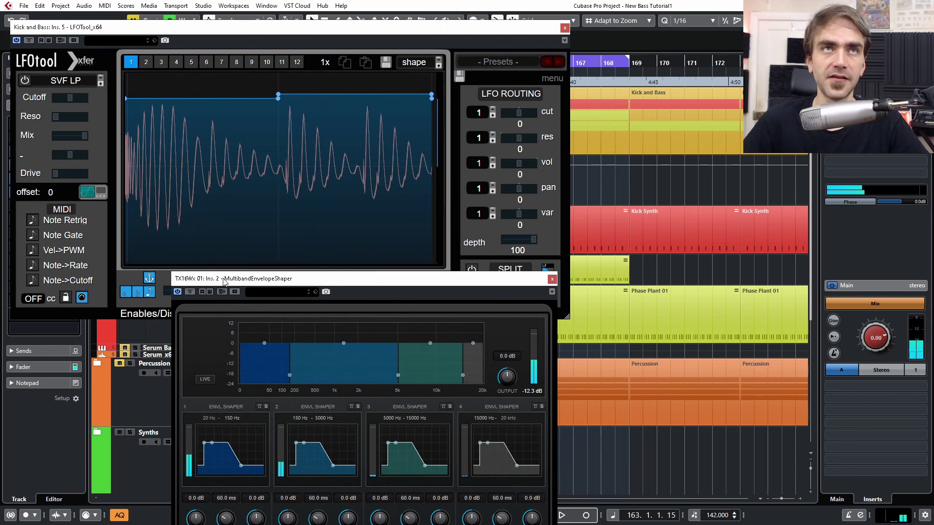
# Move MultibandEnvelopeShaper clear of the waveform and raise its first crossover to 618 Hz while the loop plays, then stop playback
pyautogui.moveTo(388, 277); pyautogui.dragTo(435, 111)
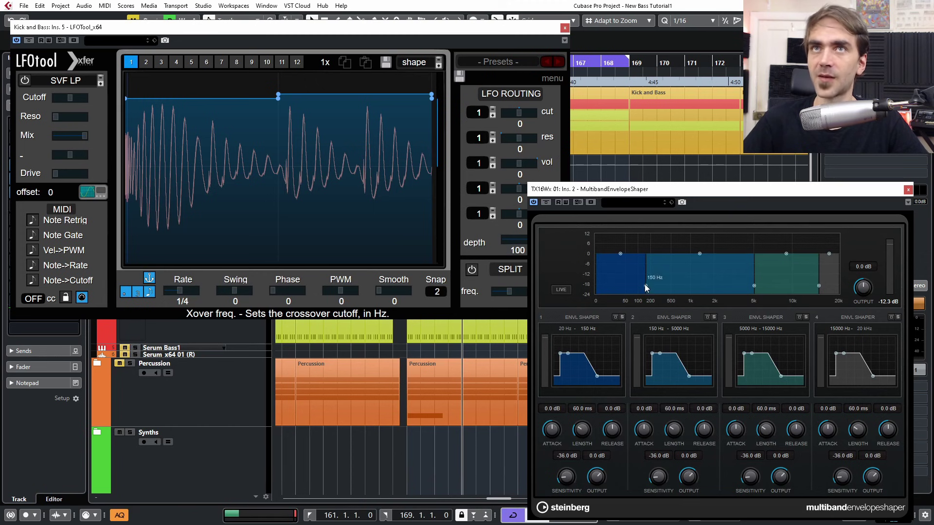
pyautogui.press('space')
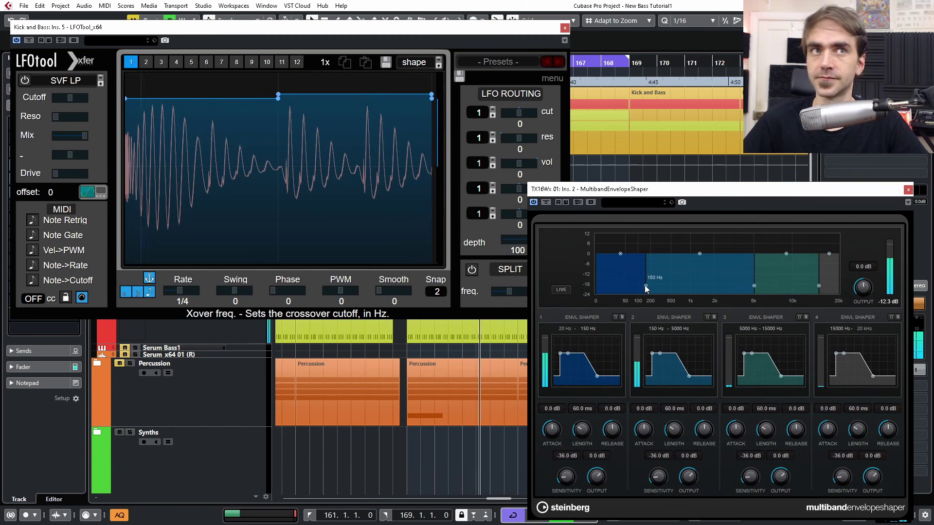
pyautogui.moveTo(646, 287); pyautogui.dragTo(680, 290)
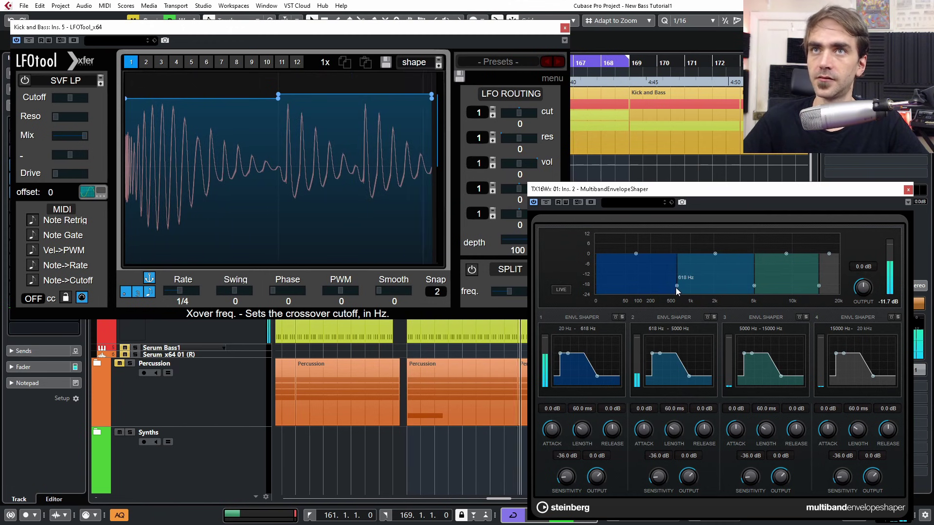
pyautogui.click(461, 486)
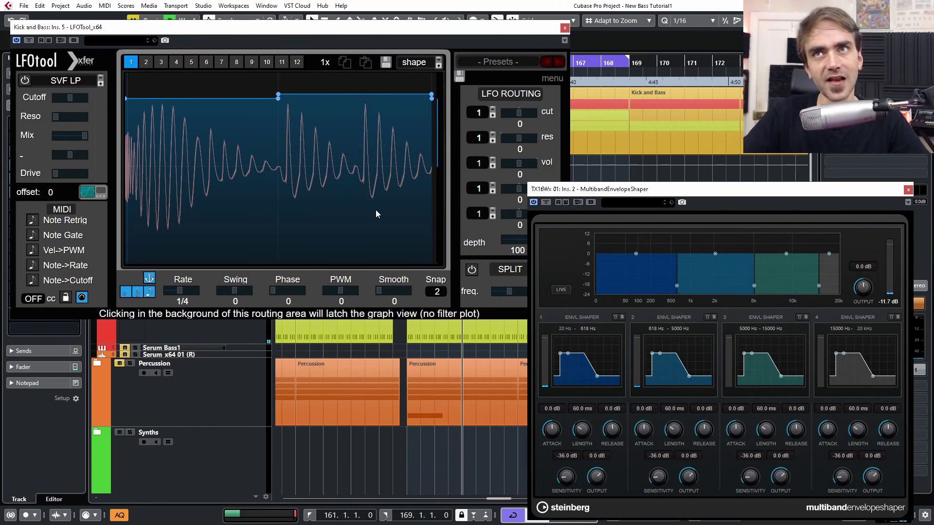
# Compare the looped kick and bass waveform with MultibandEnvelopeShaper bypassed and active at the 618 Hz crossover
pyautogui.click(544, 205)
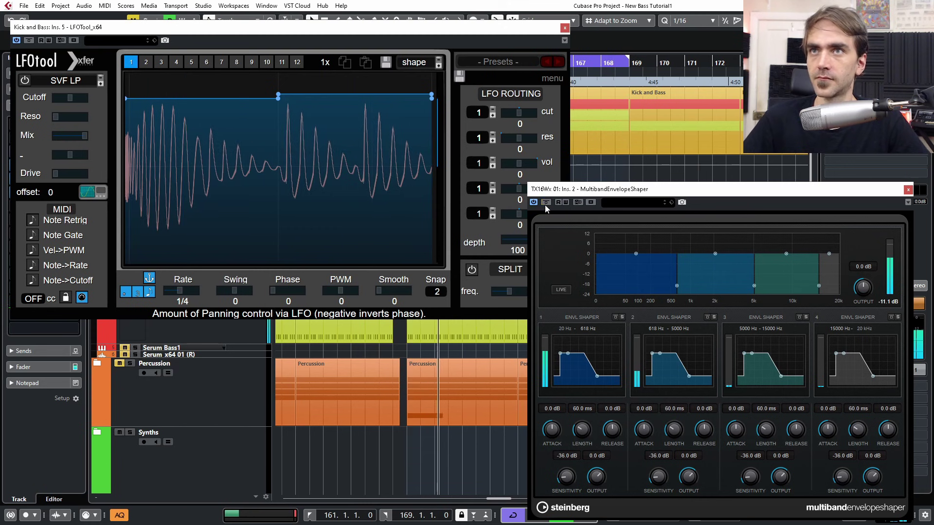
pyautogui.click(544, 205)
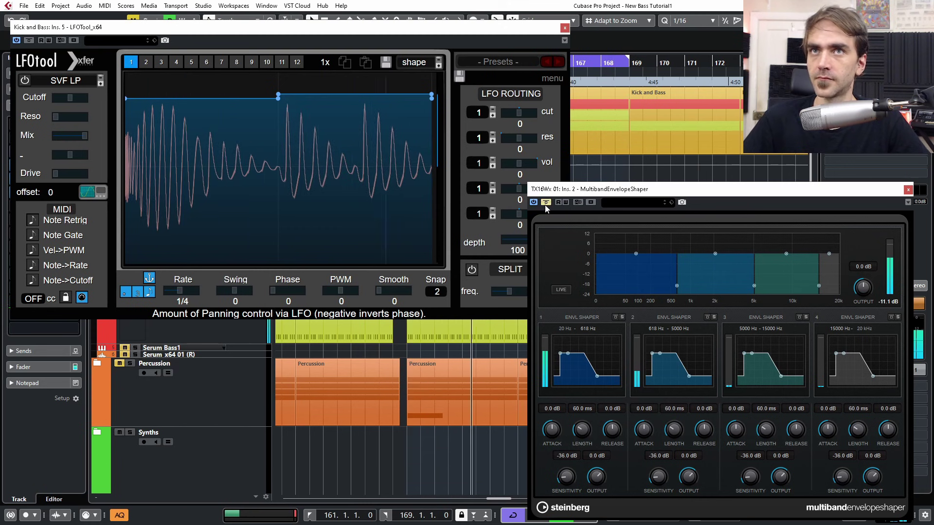
pyautogui.click(545, 204)
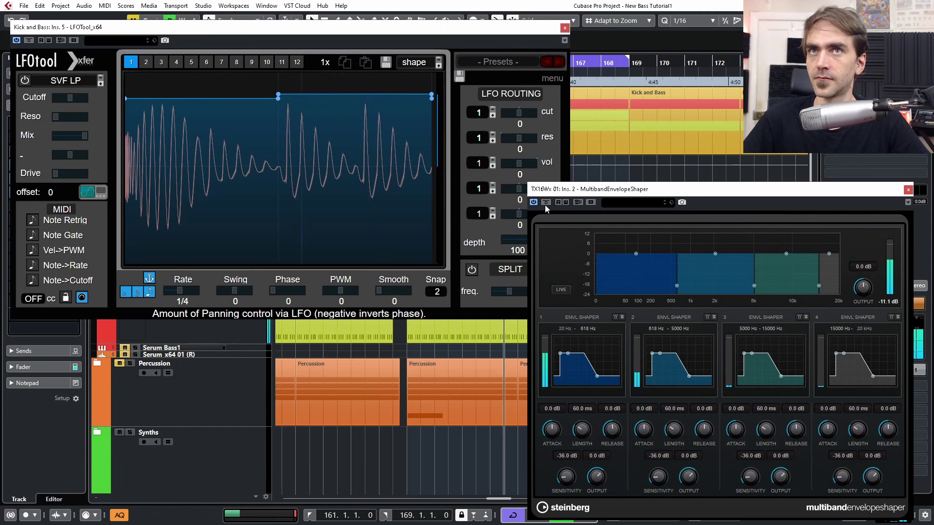
pyautogui.click(546, 205)
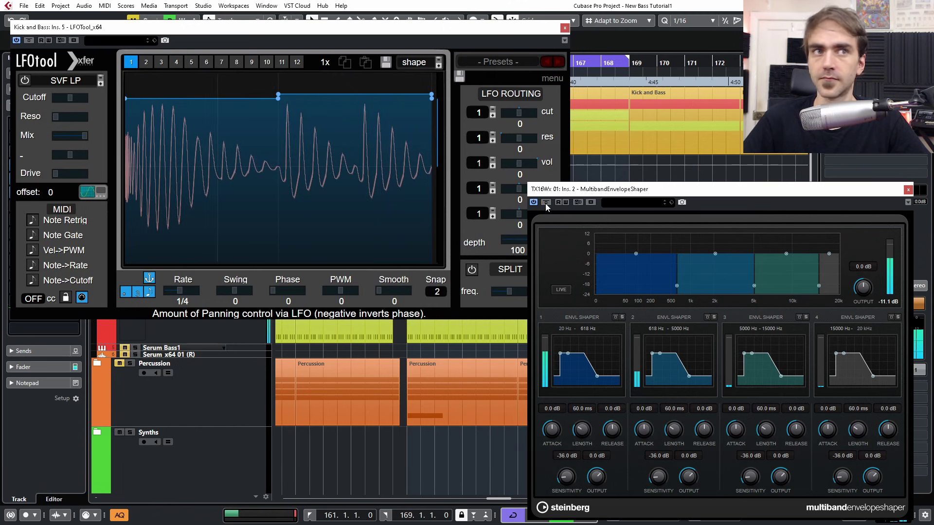
pyautogui.moveTo(577, 189); pyautogui.dragTo(355, 130)
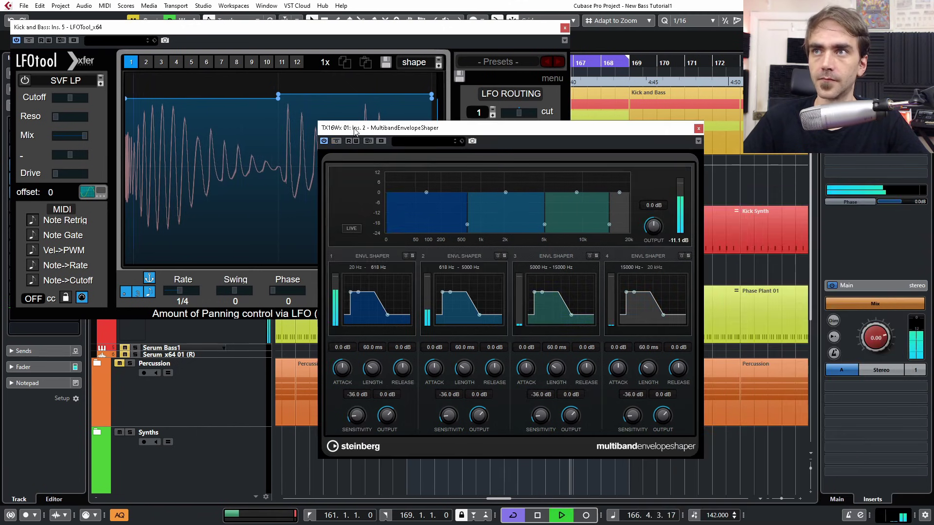
pyautogui.press('space')
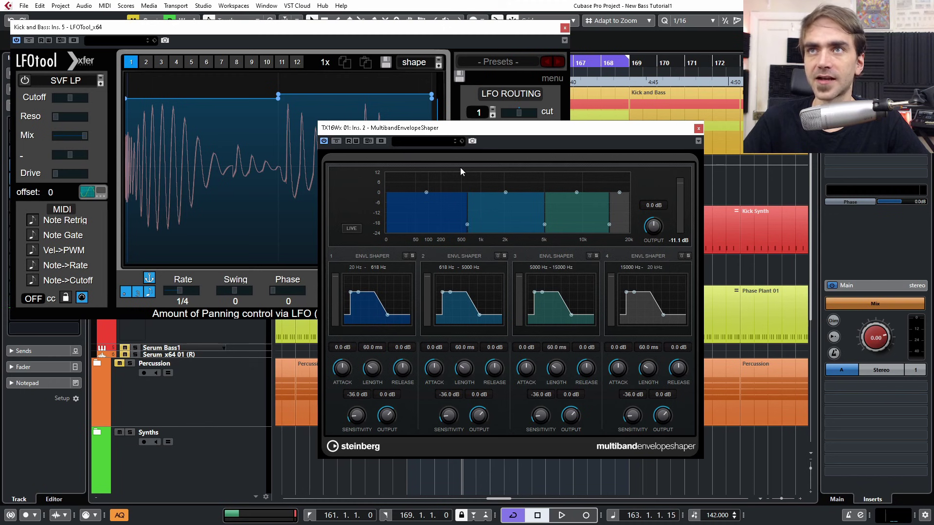
# Bypass MultibandEnvelopeShaper's first band and lower its crossover to 232 Hz, keeping both plugin windows in view
pyautogui.moveTo(468, 128); pyautogui.dragTo(461, 232)
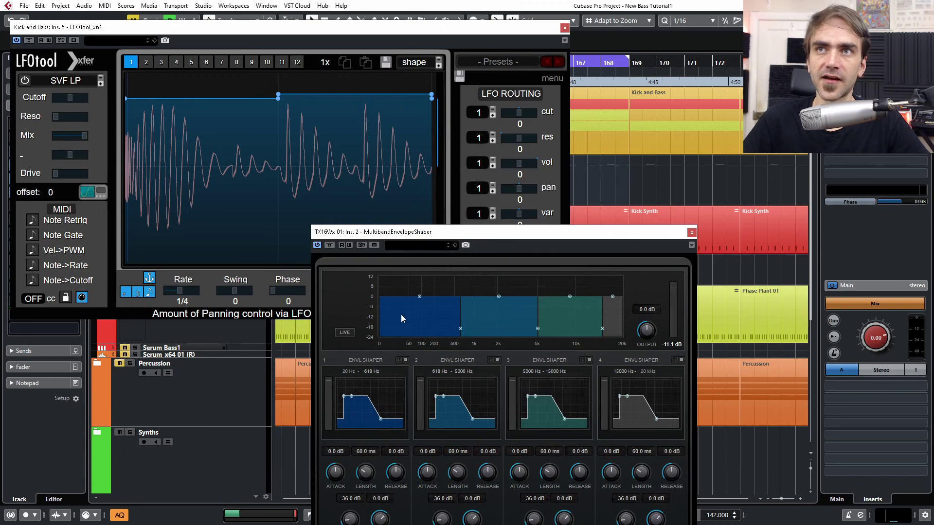
pyautogui.click(399, 360)
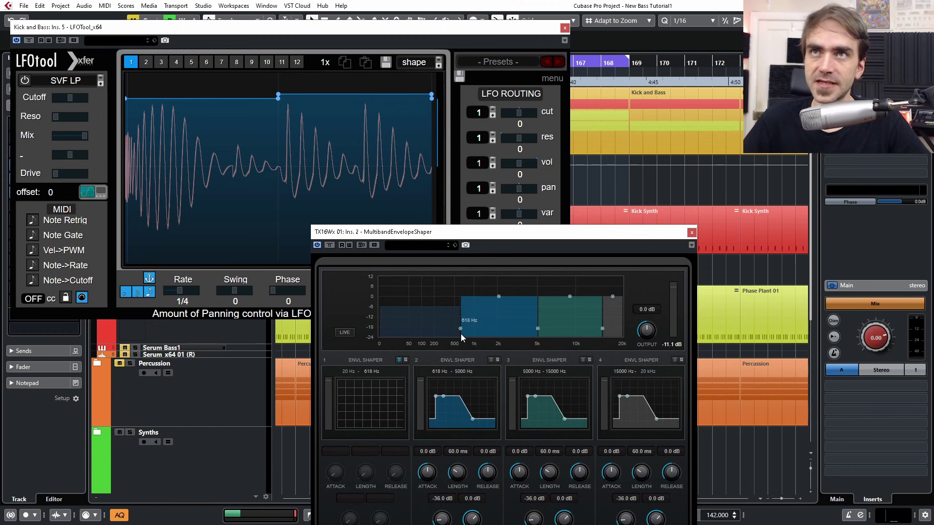
pyautogui.moveTo(537, 28); pyautogui.dragTo(579, 18)
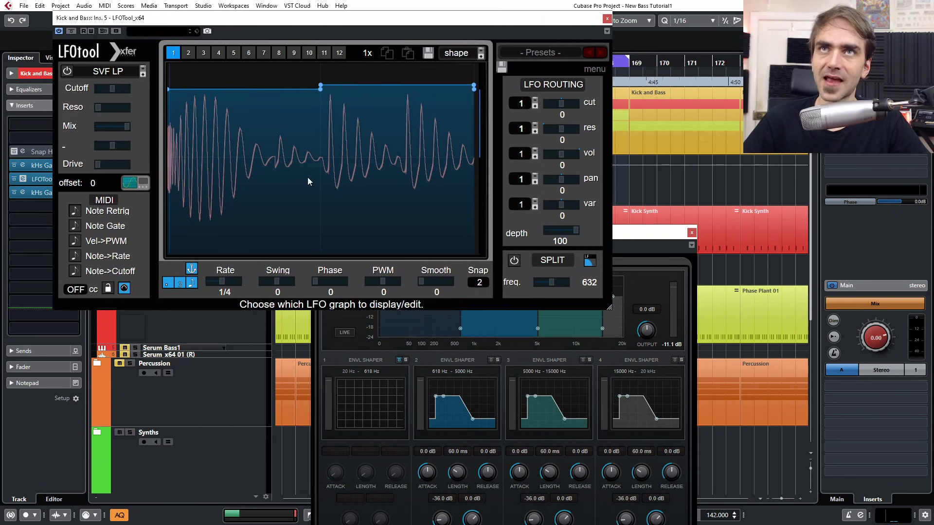
pyautogui.click(626, 231)
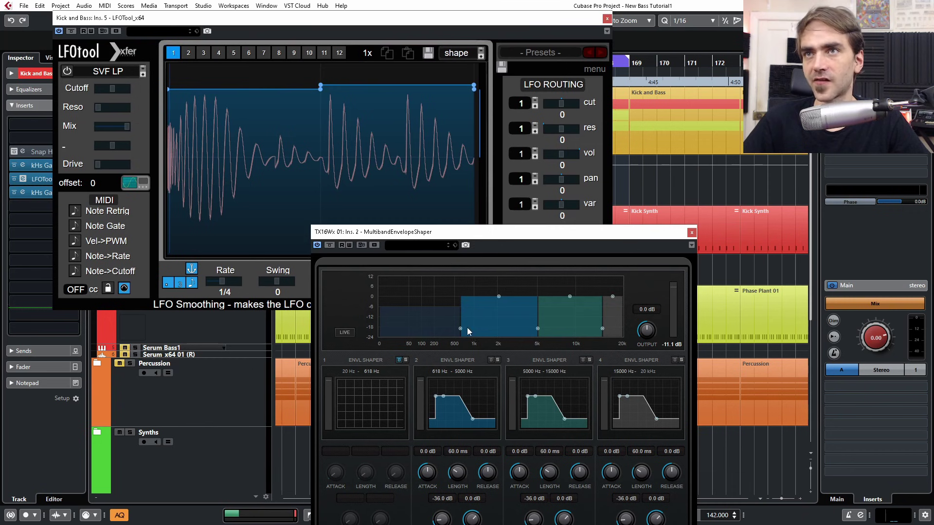
pyautogui.moveTo(433, 328); pyautogui.dragTo(437, 328)
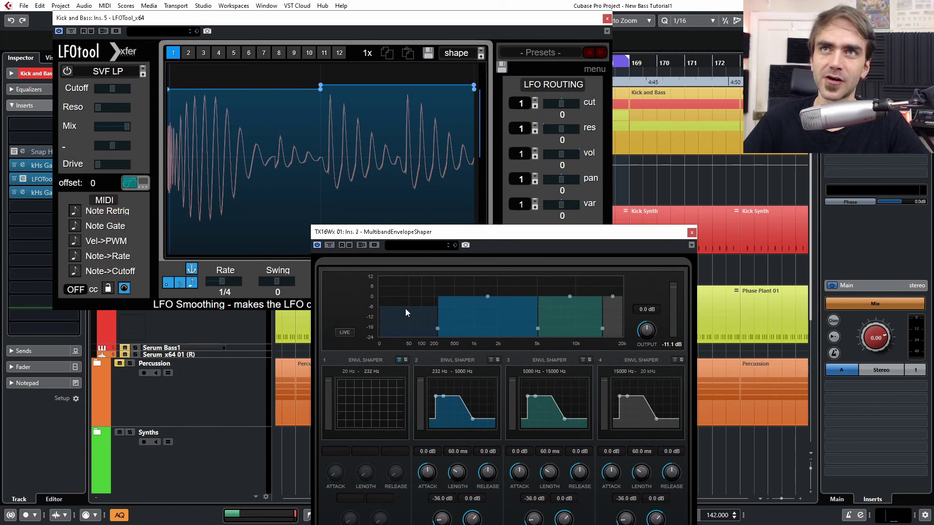
# Sweep the bypassed first band's crossover up to 677 Hz during playback, settle it at 446 Hz, and reactivate the band
pyautogui.click(399, 360)
pyautogui.click(400, 360)
pyautogui.press('space')
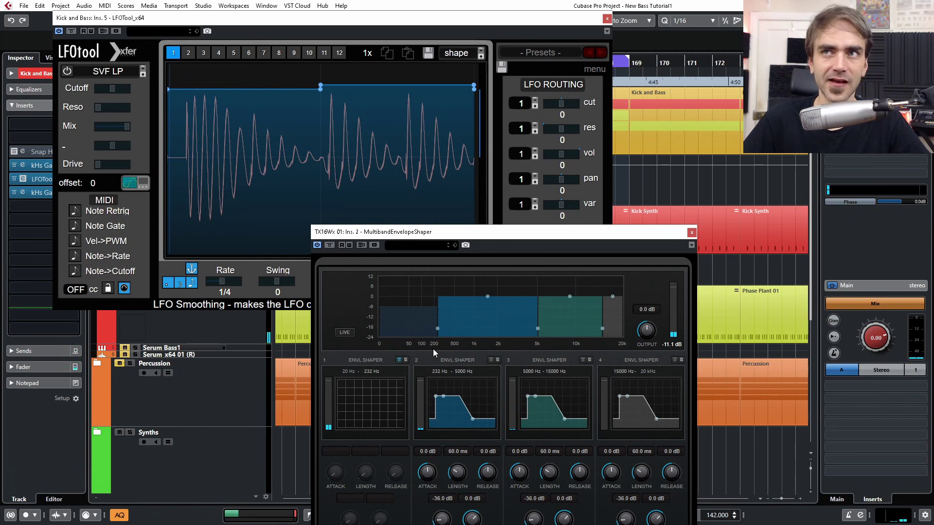
pyautogui.moveTo(449, 331); pyautogui.dragTo(463, 333)
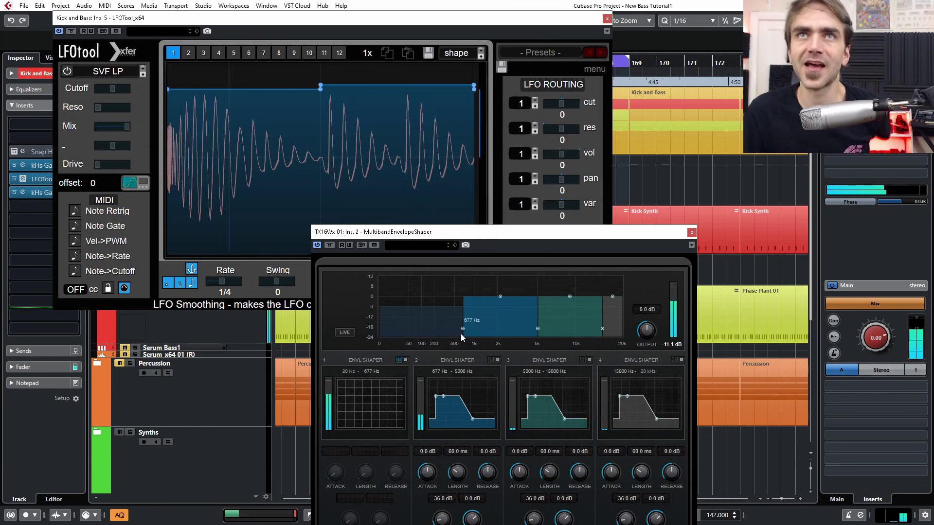
pyautogui.moveTo(460, 329); pyautogui.dragTo(452, 331)
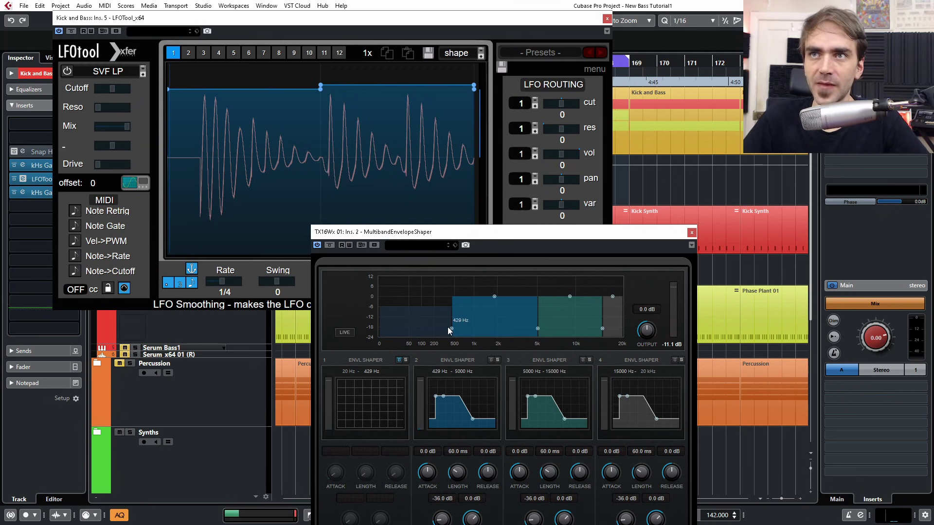
pyautogui.press('space')
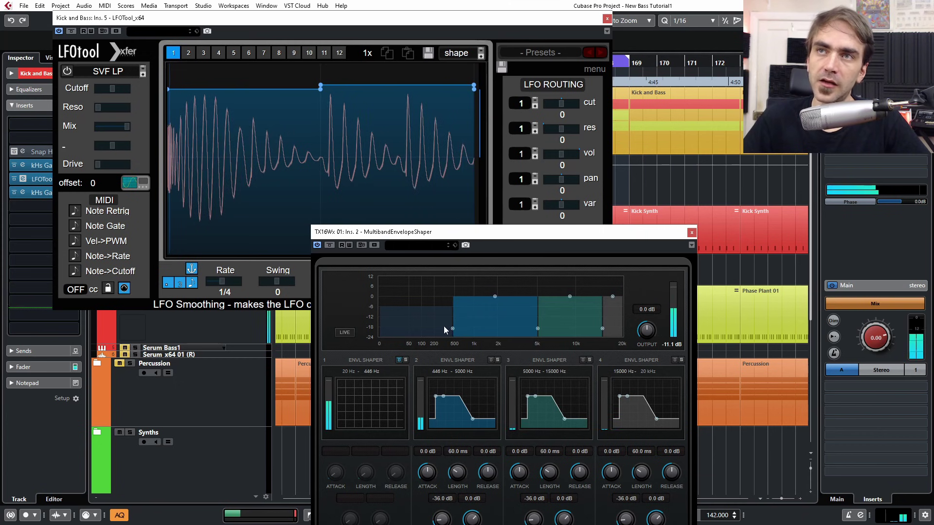
pyautogui.click(399, 360)
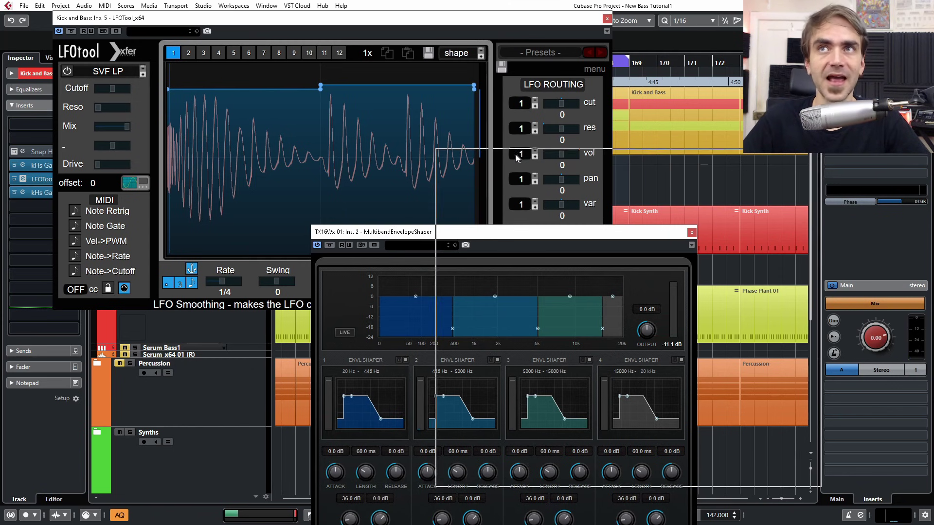
# Try first-band release amounts up to 13.6 dB in MultibandEnvelopeShaper while the loop plays, and settle on 2.8 dB
pyautogui.moveTo(393, 232); pyautogui.dragTo(508, 159)
pyautogui.scroll(3, 510, 398)
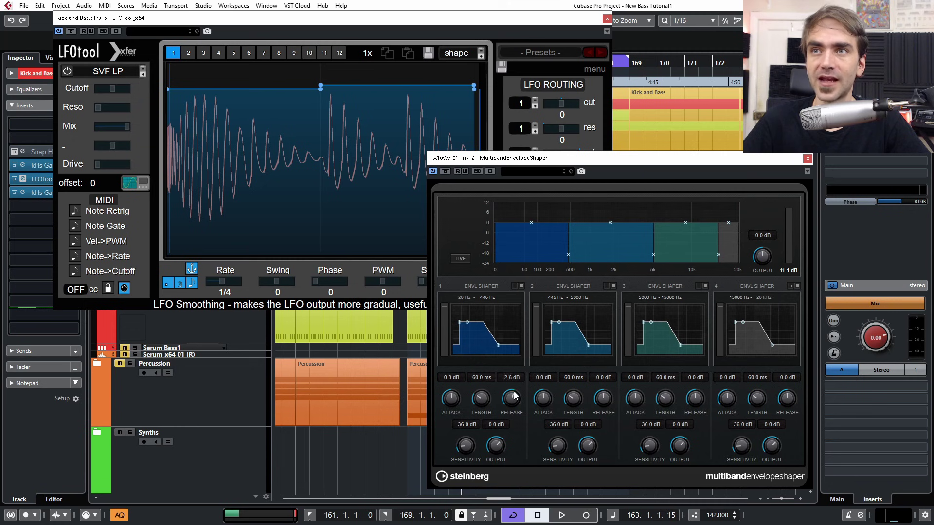
pyautogui.press('space')
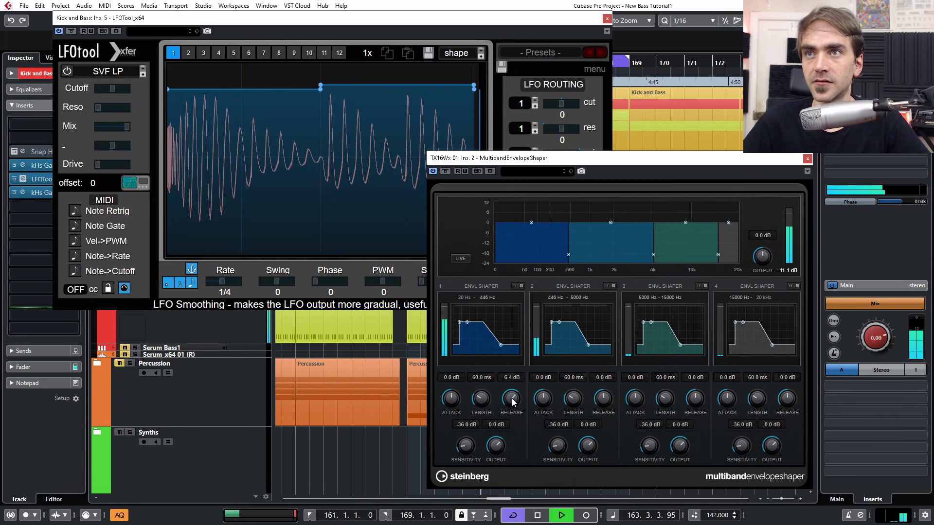
pyautogui.scroll(-1, 511, 400)
pyautogui.scroll(4, 513, 402)
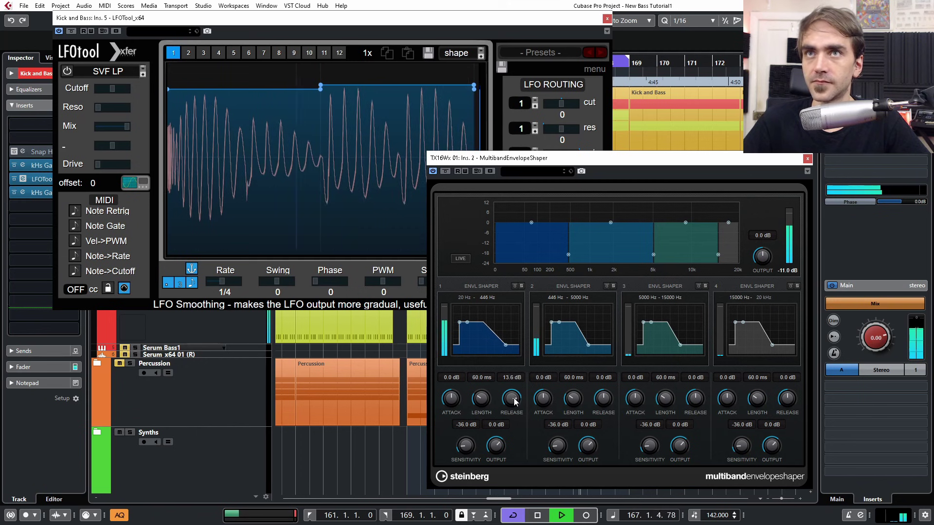
pyautogui.scroll(-7, 511, 401)
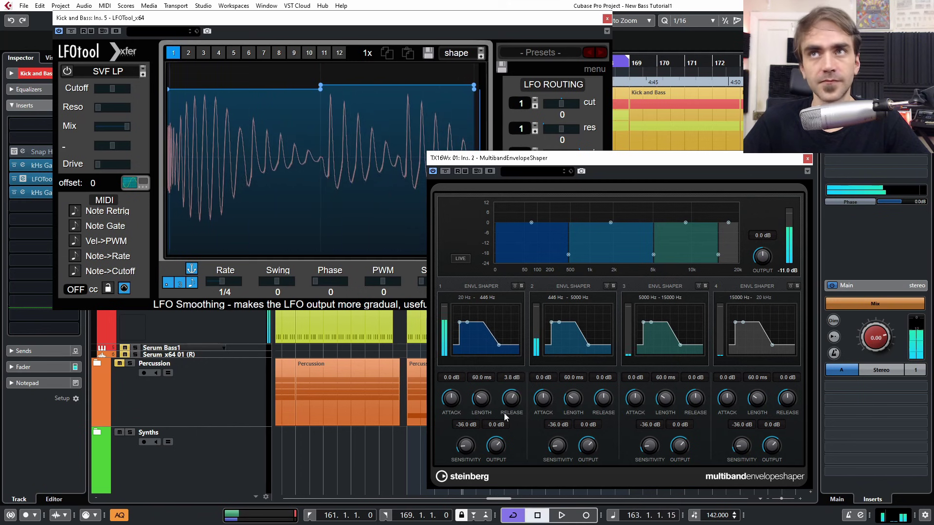
pyautogui.scroll(1, 512, 401)
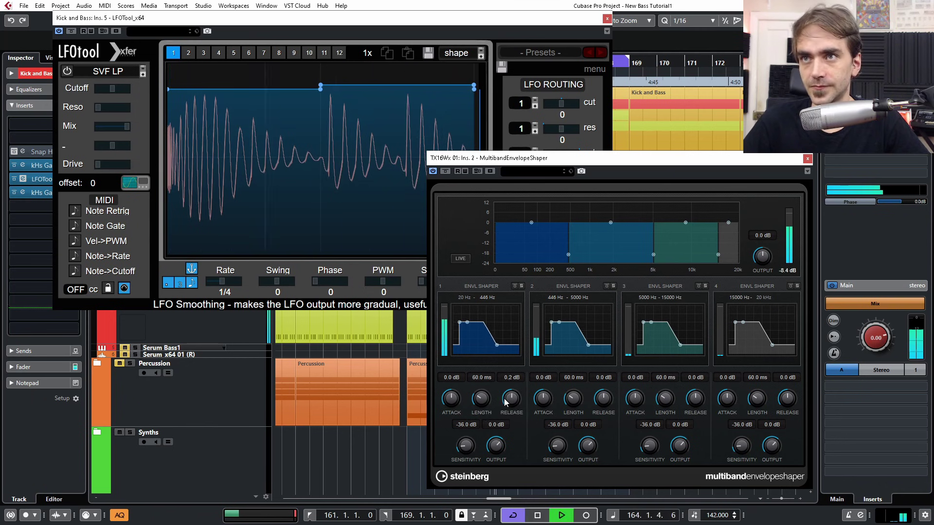
pyautogui.scroll(1, 512, 404)
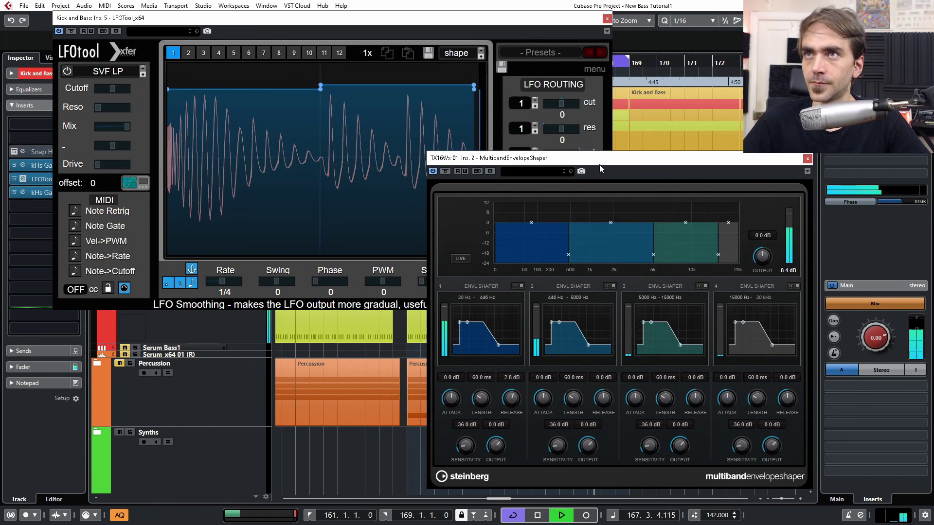
# Lower the second crossover to 3008 Hz, raise the third band's attack to 5.8 dB, and play the loop
pyautogui.press('space')
pyautogui.moveTo(489, 241); pyautogui.dragTo(474, 271)
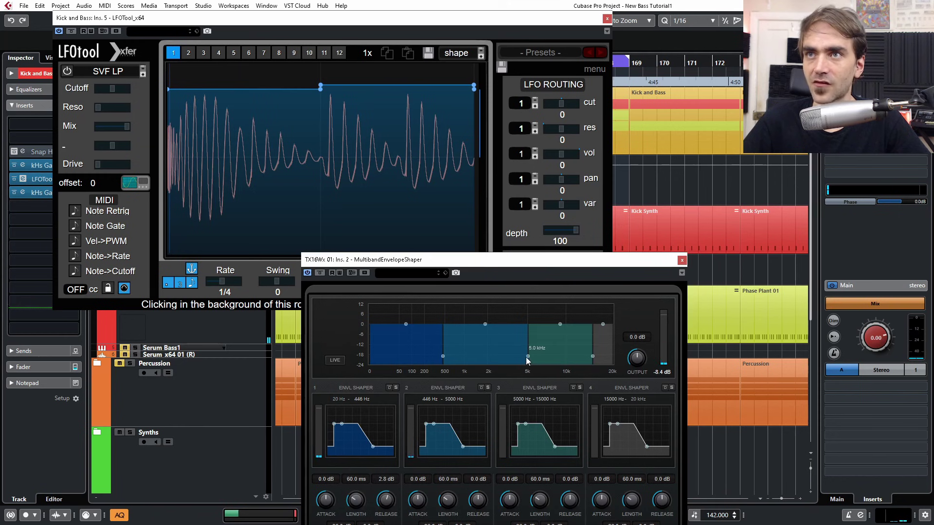
pyautogui.moveTo(526, 357); pyautogui.dragTo(504, 357)
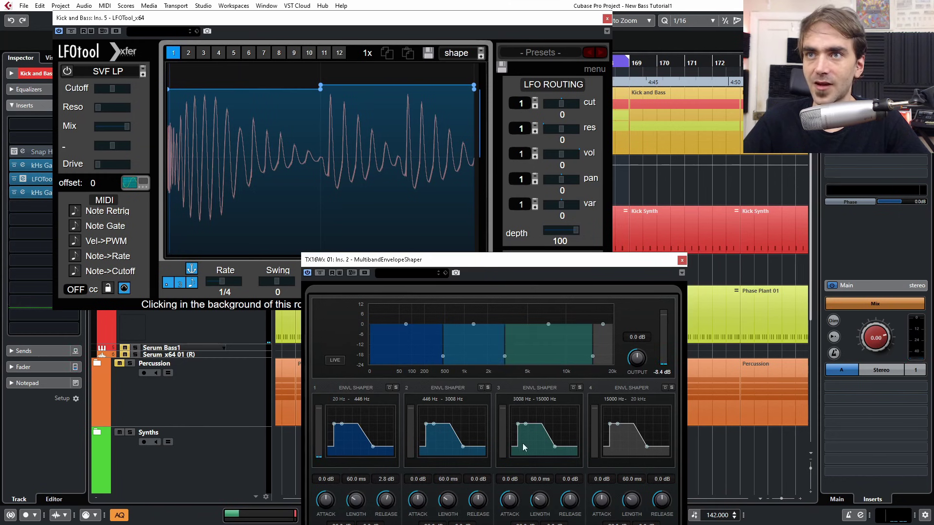
pyautogui.moveTo(515, 509); pyautogui.dragTo(516, 503)
pyautogui.press('space')
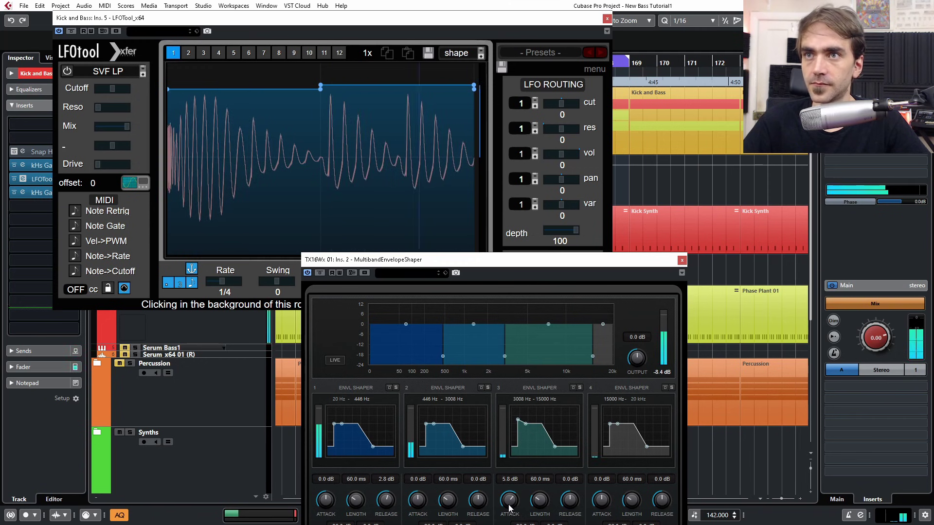
pyautogui.moveTo(522, 262); pyautogui.dragTo(525, 152)
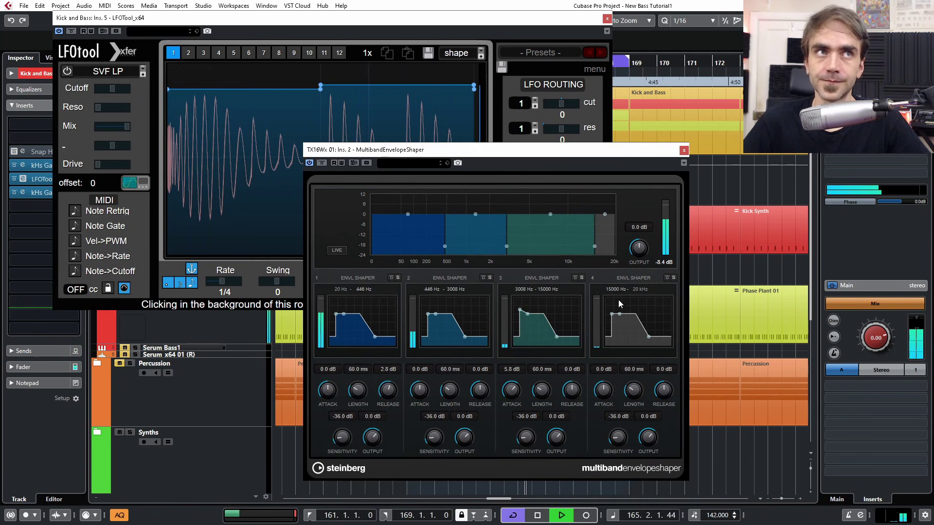
pyautogui.moveTo(573, 389); pyautogui.dragTo(515, 387)
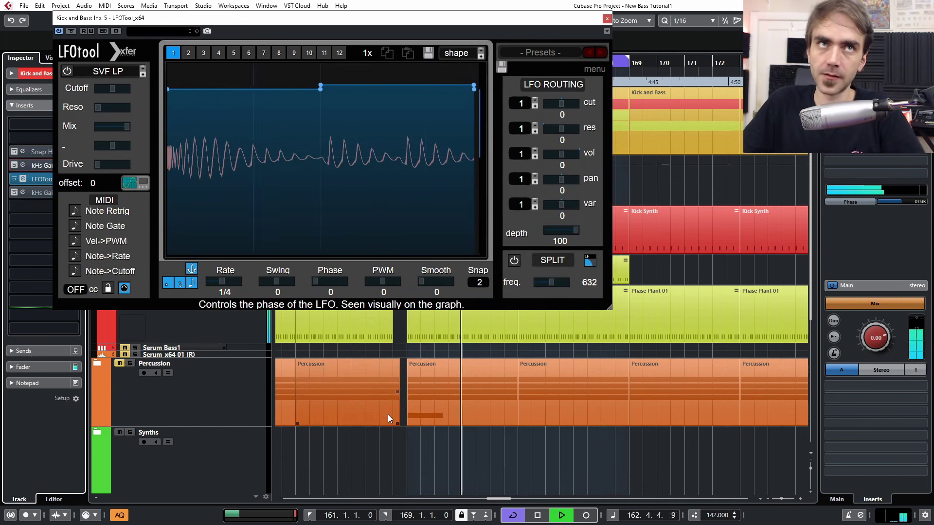
# Close LFOTool and switch on the Delay effect in the Serum instrument on track Serum_x64 01
pyautogui.click(383, 427)
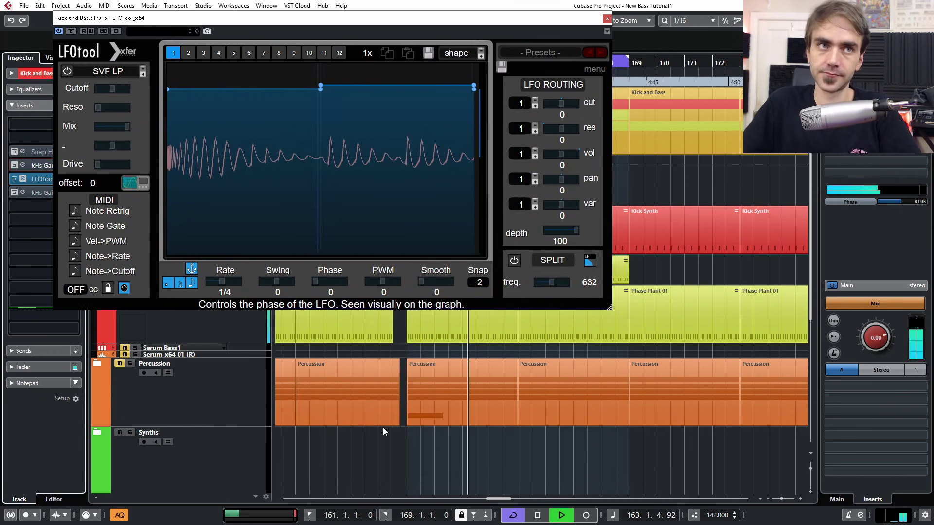
pyautogui.click(607, 19)
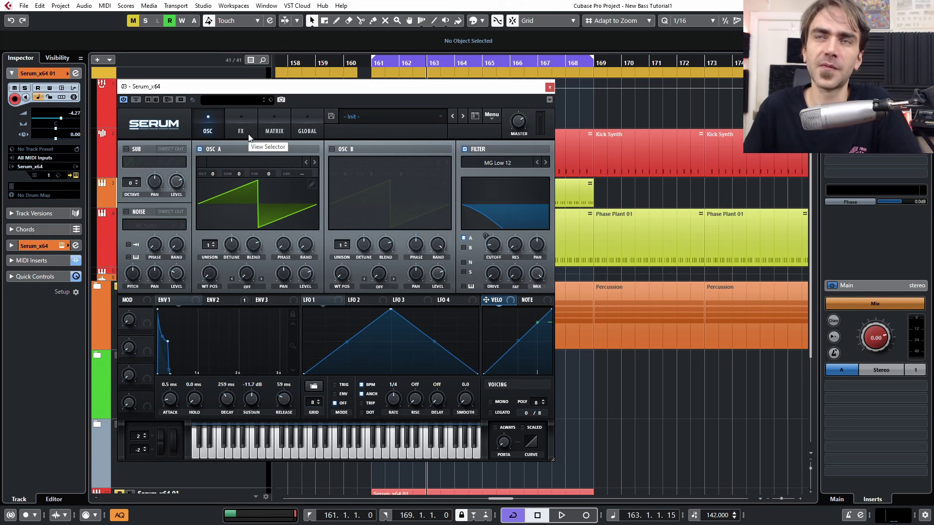
pyautogui.click(247, 136)
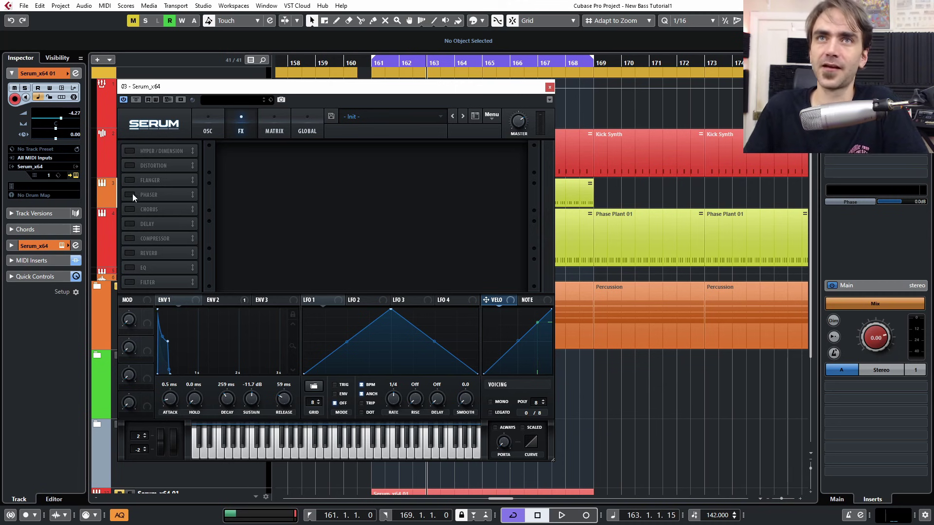
pyautogui.click(130, 224)
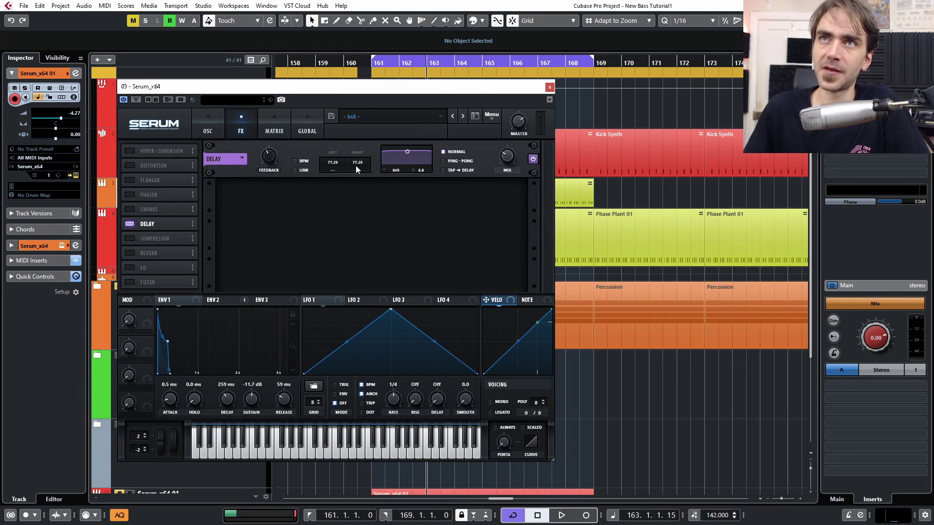
# Set Serum's delay times to 55.36 left and 47.01 right, choose Ping-Pong, adjust its filter to 849 and Q 2.8, and play the loop
pyautogui.moveTo(331, 164); pyautogui.dragTo(352, 170)
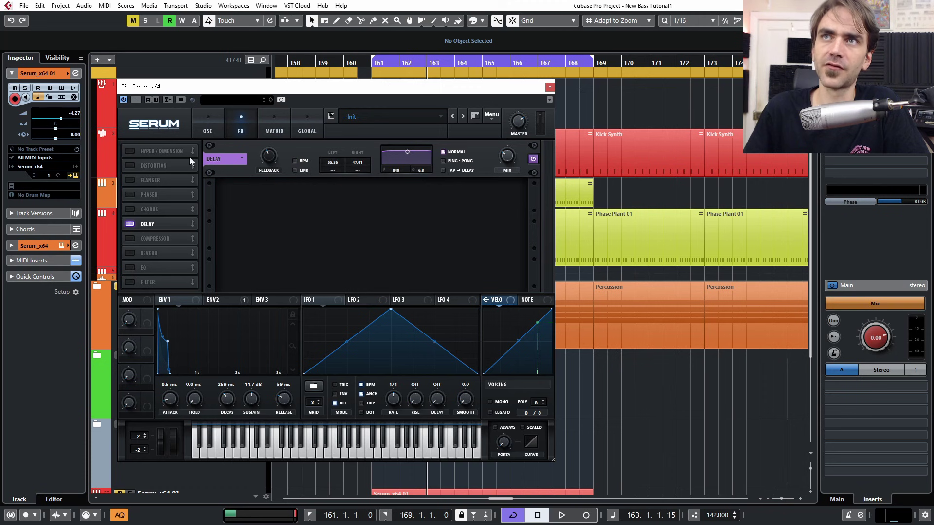
pyautogui.click(446, 161)
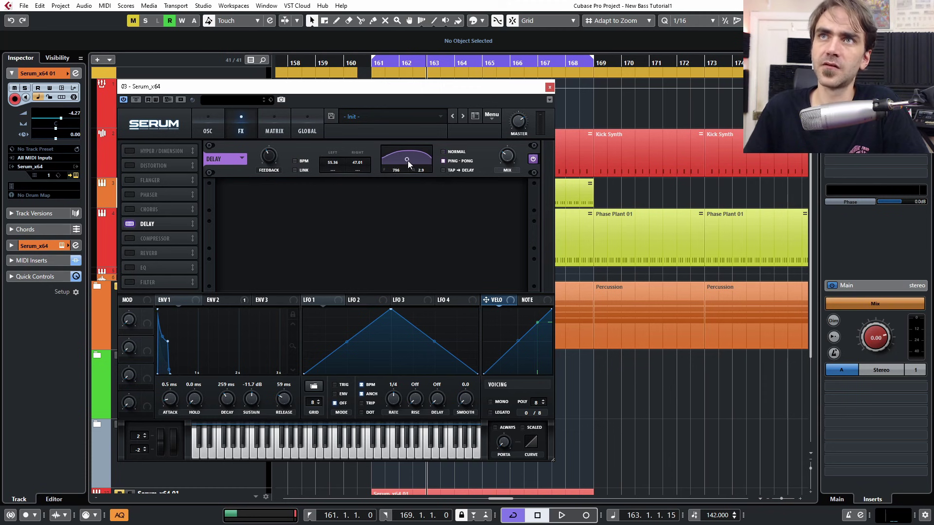
pyautogui.moveTo(408, 160); pyautogui.dragTo(408, 160)
pyautogui.press('space')
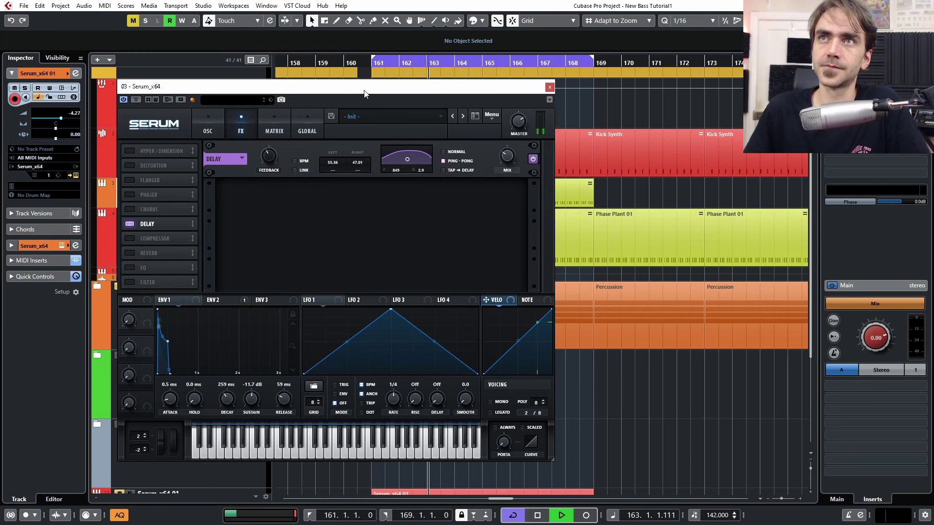
pyautogui.moveTo(365, 93); pyautogui.dragTo(389, 95)
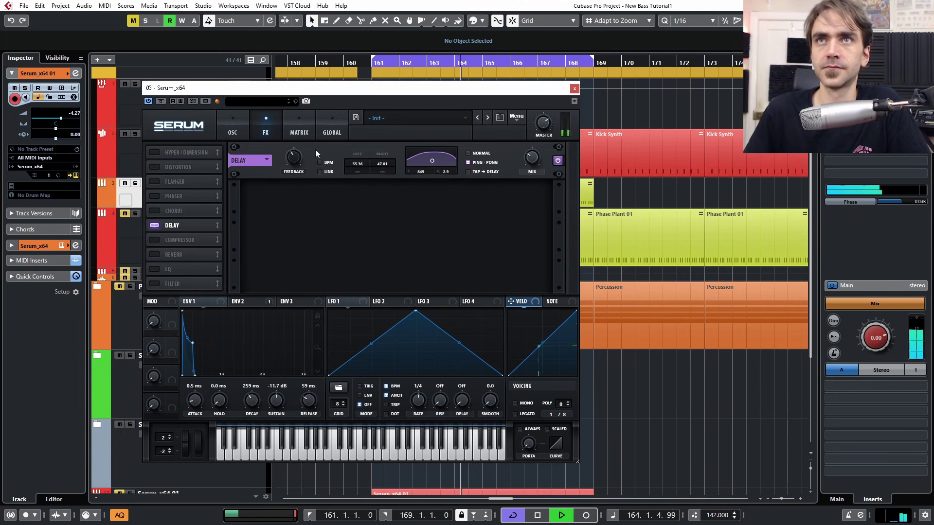
pyautogui.press('space')
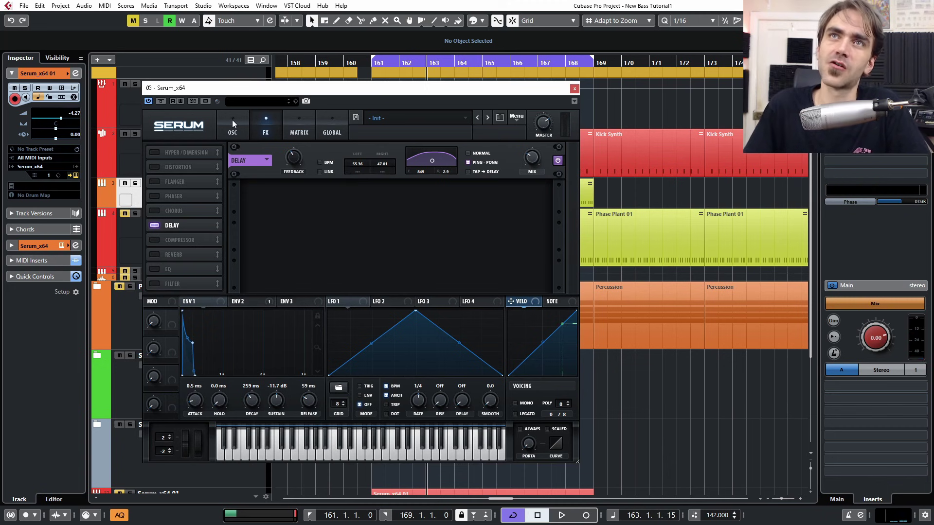
# Play the loop and examine the delayed bass's stereo image in Studio Session Analyzer
pyautogui.press('space')
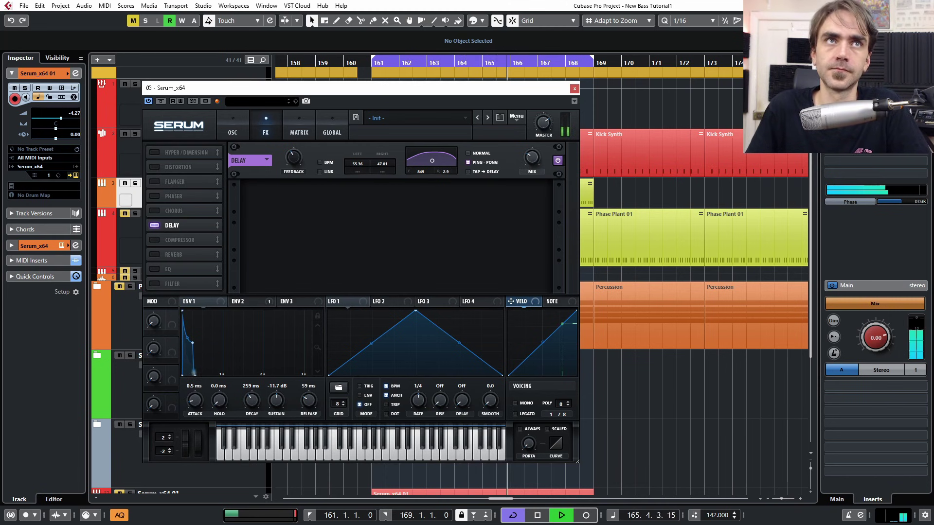
pyautogui.hotkey('ctrl', 'w')
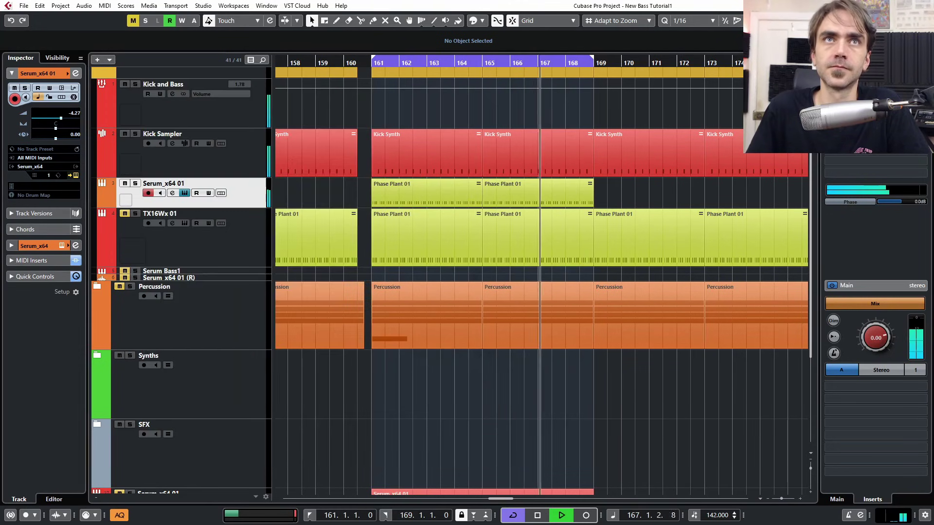
pyautogui.hotkey('alt', 'Tab')
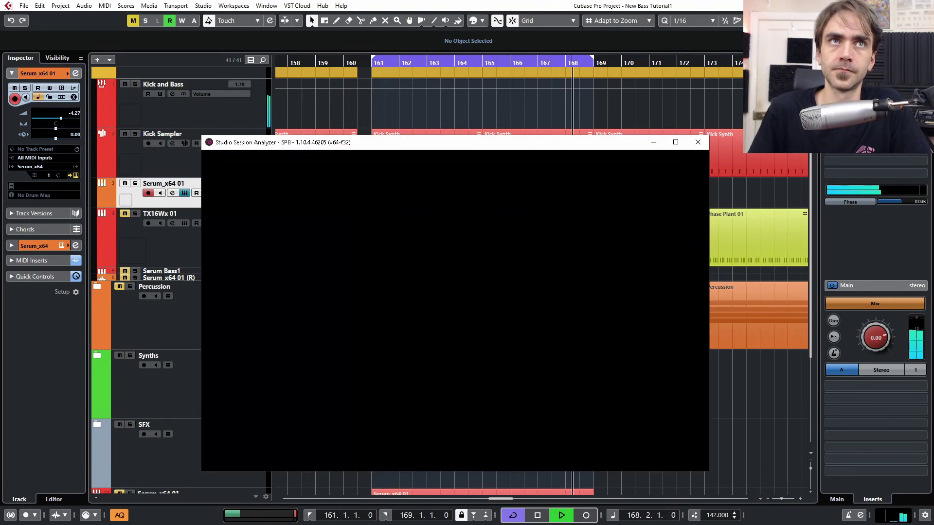
pyautogui.click(754, 389)
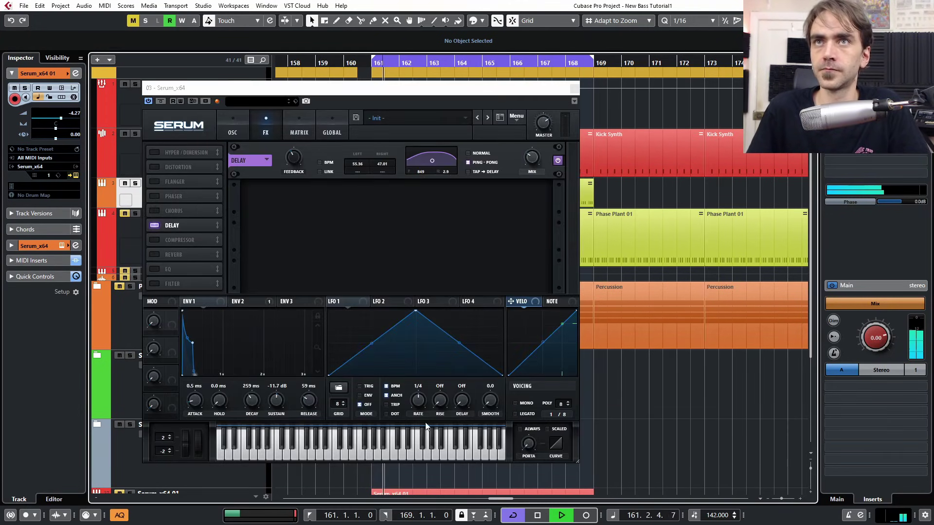
pyautogui.hotkey('alt', 'Tab')
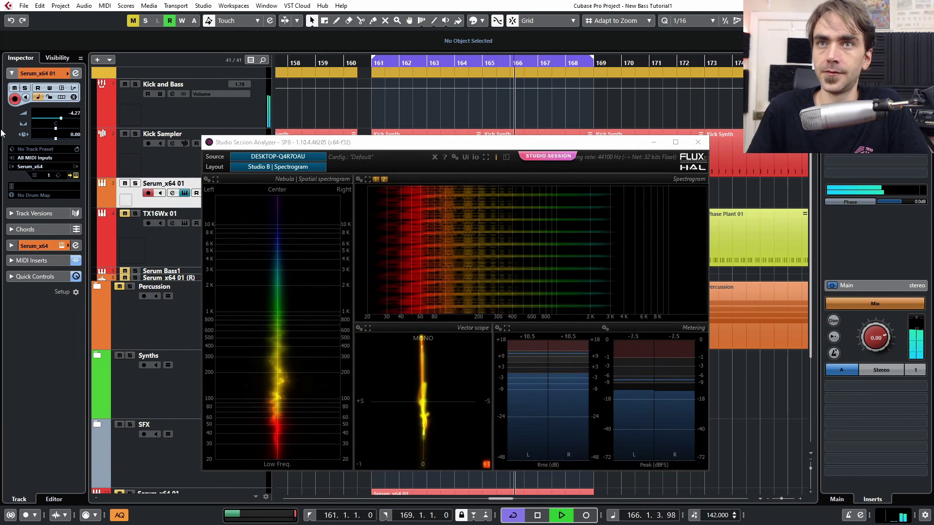
# Bypass Serum's delay during playback to compare the bass without it, and stop the loop
pyautogui.click(76, 73)
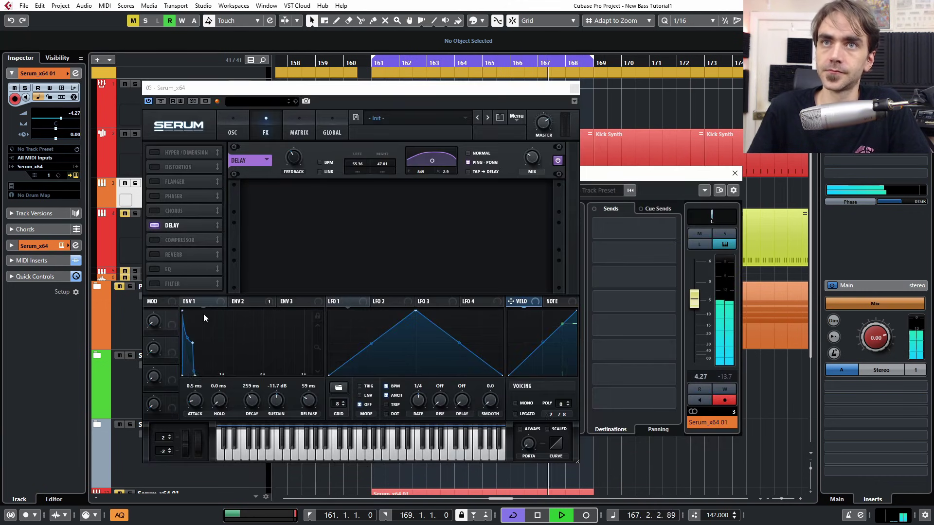
pyautogui.click(558, 161)
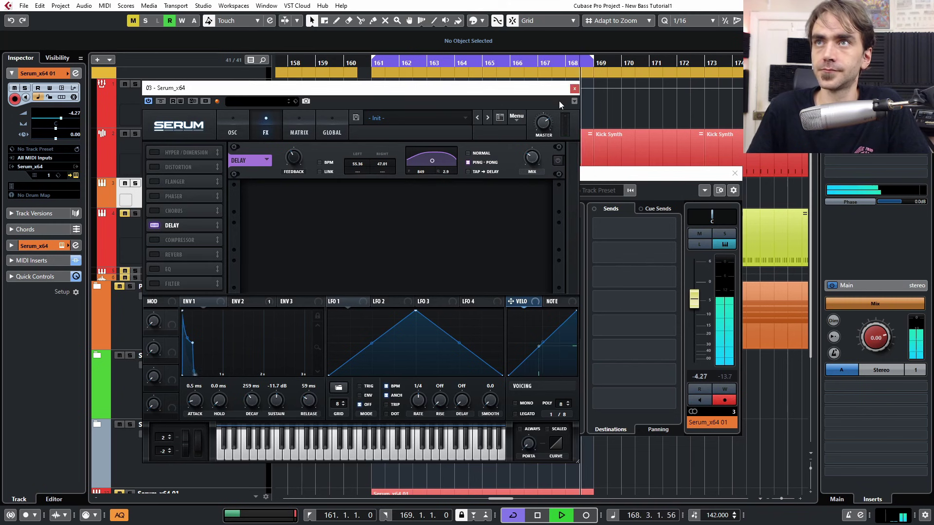
pyautogui.hotkey('ctrl', 'w')
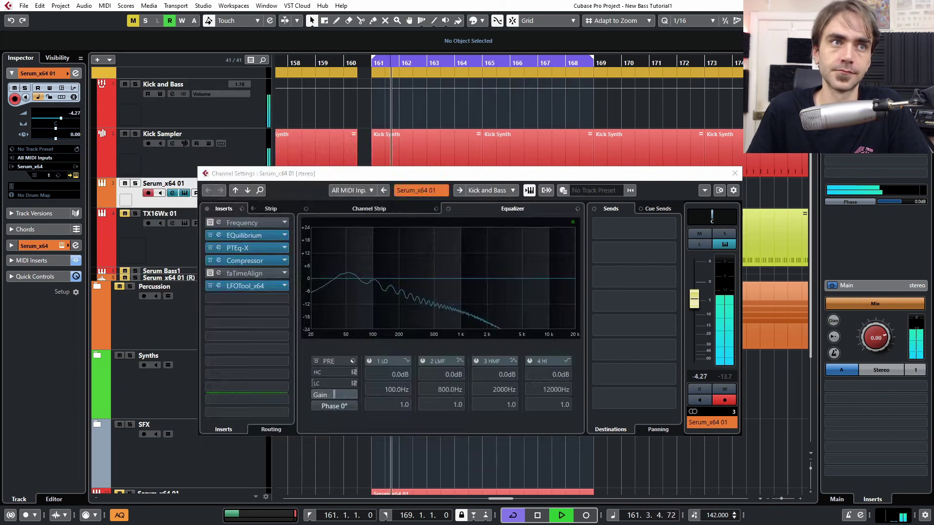
pyautogui.hotkey('alt', 'Tab')
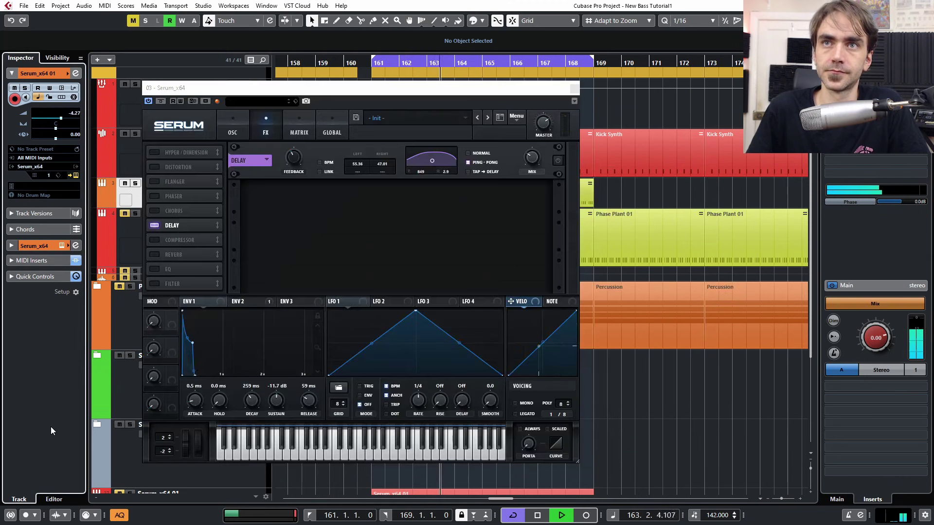
pyautogui.press('space')
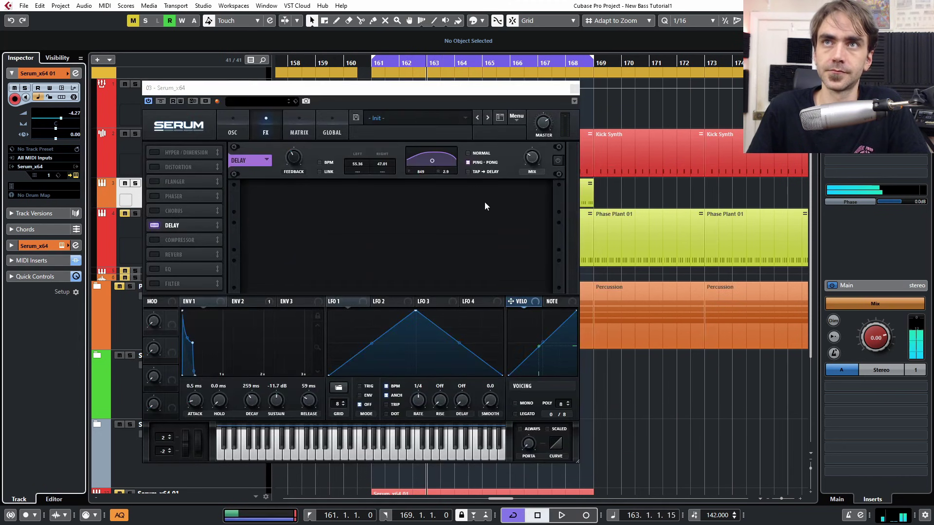
# Return the delay to Normal mode and replace the Delay effect with Reverb in Serum
pyautogui.click(468, 154)
pyautogui.click(155, 254)
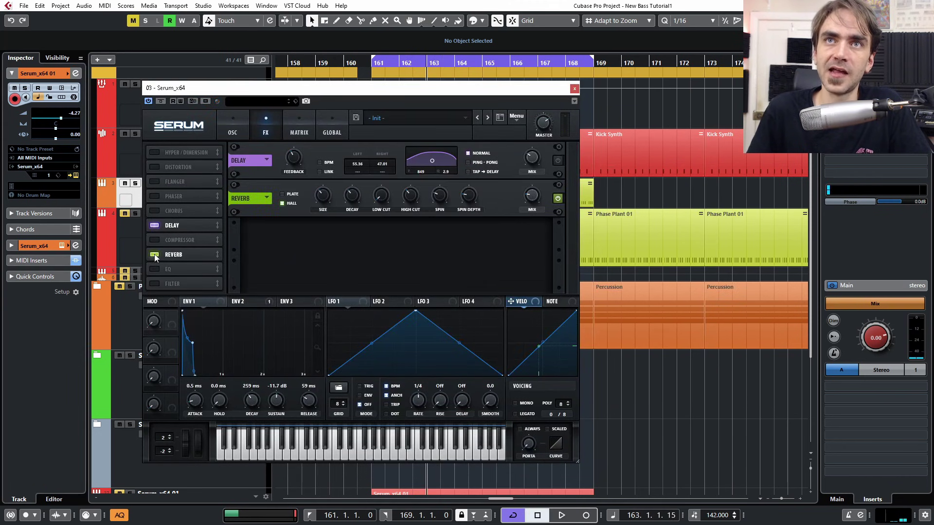
pyautogui.click(154, 225)
# Play the loop with the reverb on and examine its stereo image in Studio Session Analyzer
pyautogui.press('space')
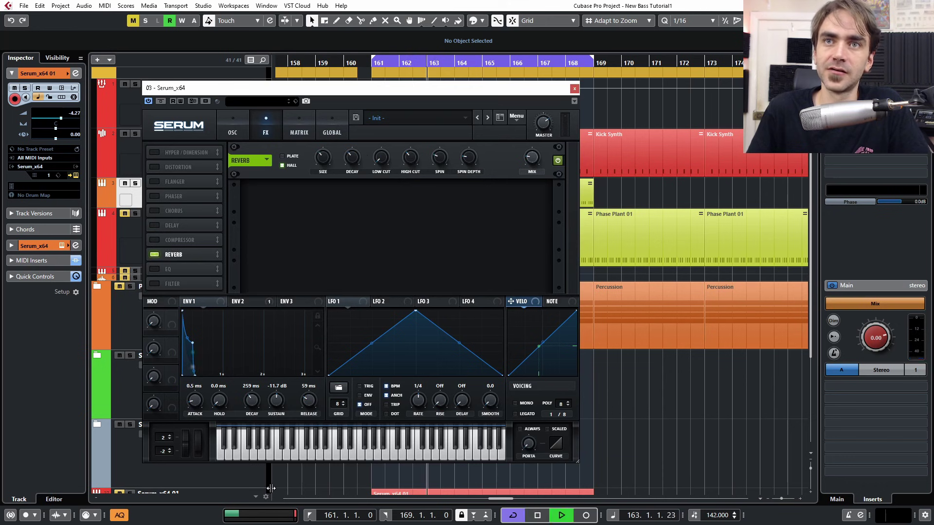
pyautogui.hotkey('alt', 'Tab')
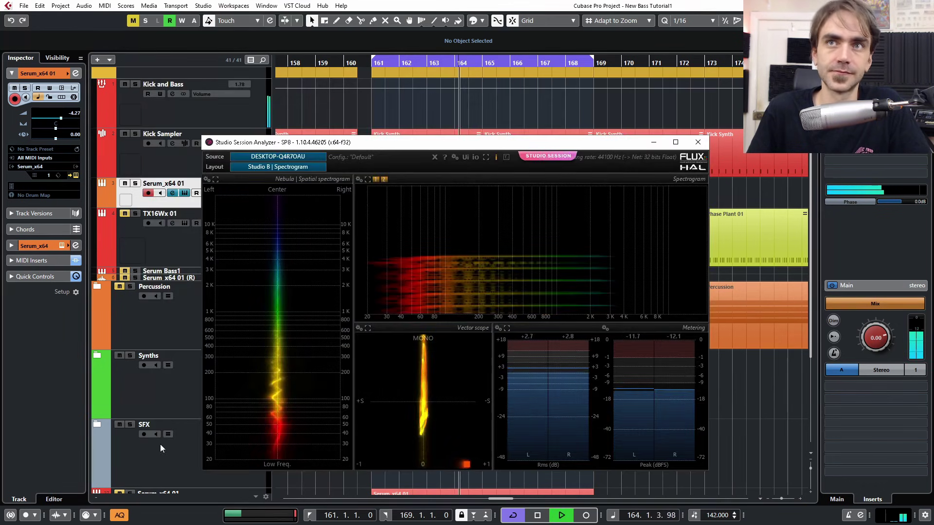
pyautogui.hotkey('alt', 'Tab')
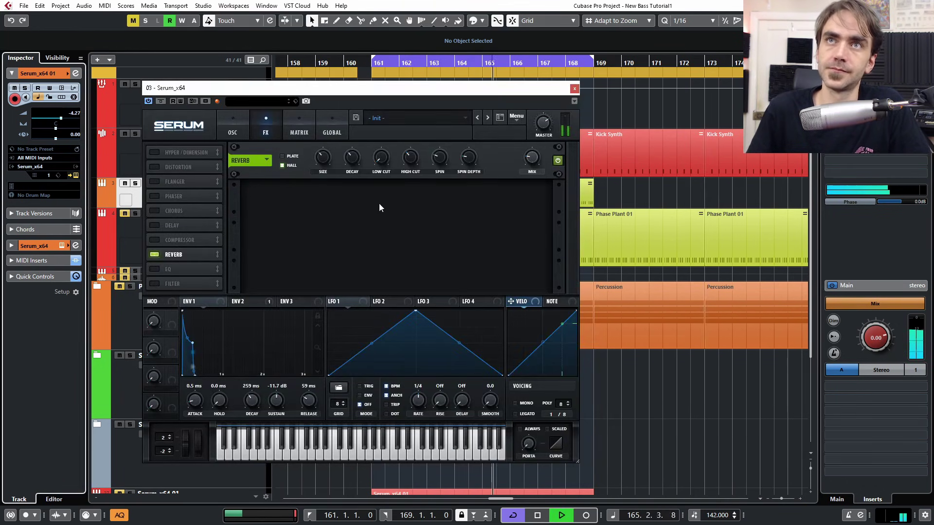
pyautogui.press('space')
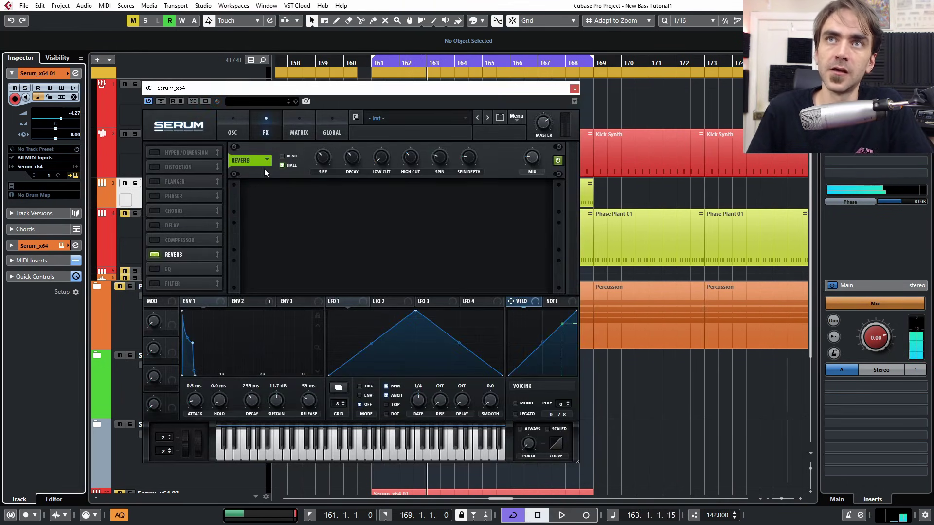
# Remove the Reverb effect and switch on Distortion in Serum's effects rack
pyautogui.click(155, 254)
pyautogui.click(591, 430)
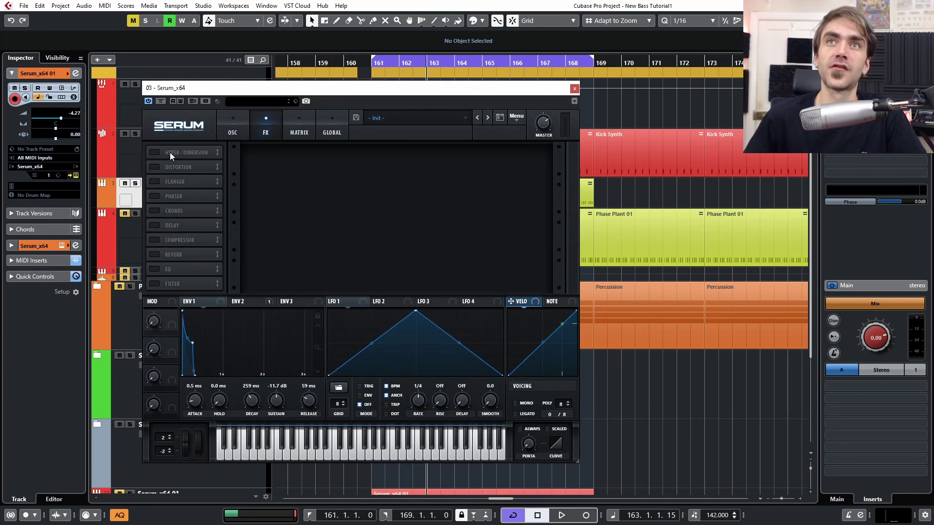
pyautogui.click(152, 167)
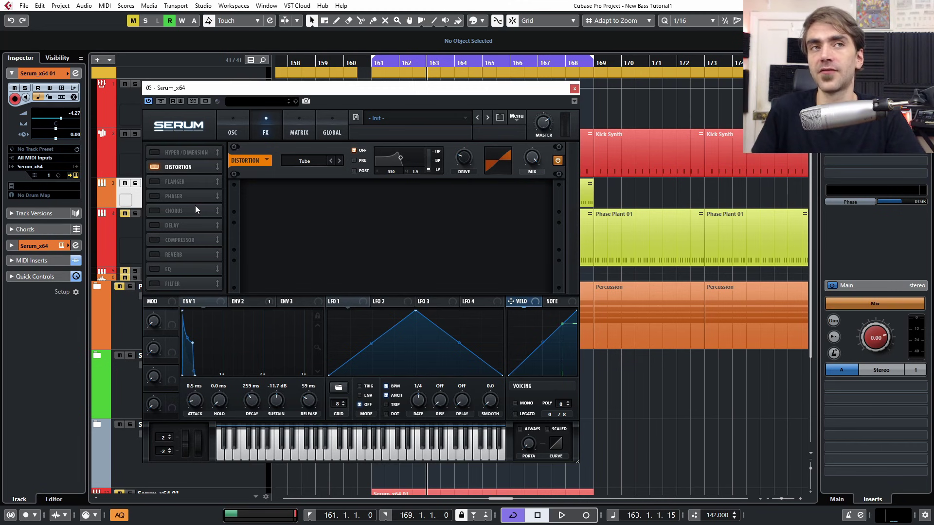
# Close Serum and select the first Phase Plant 01 clip, starting at bar 161, on track Serum_x64 01
pyautogui.click(574, 88)
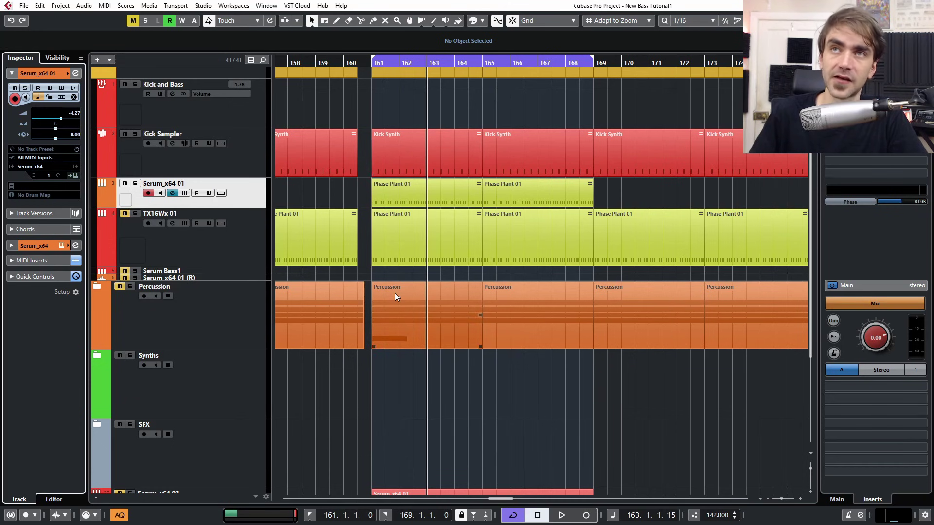
pyautogui.click(427, 195)
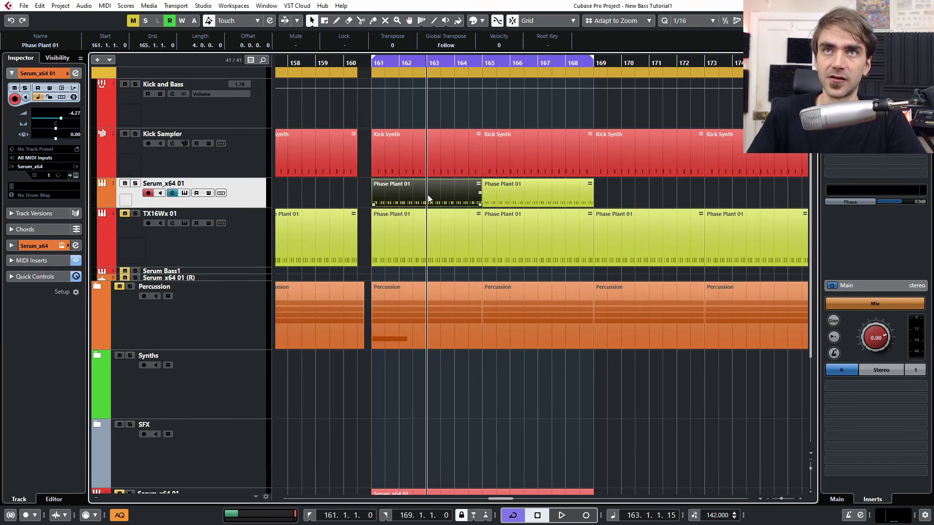